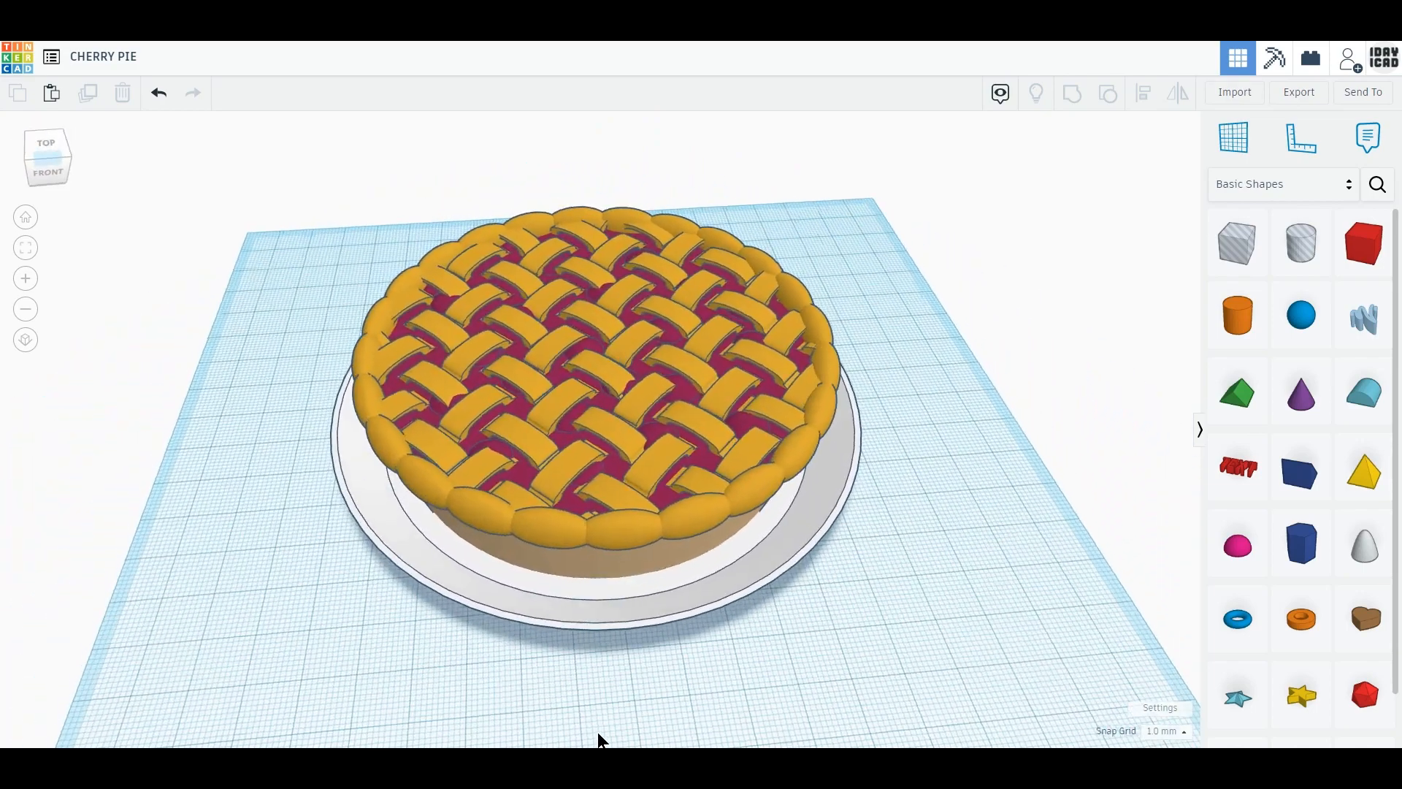
left_click(51, 173)
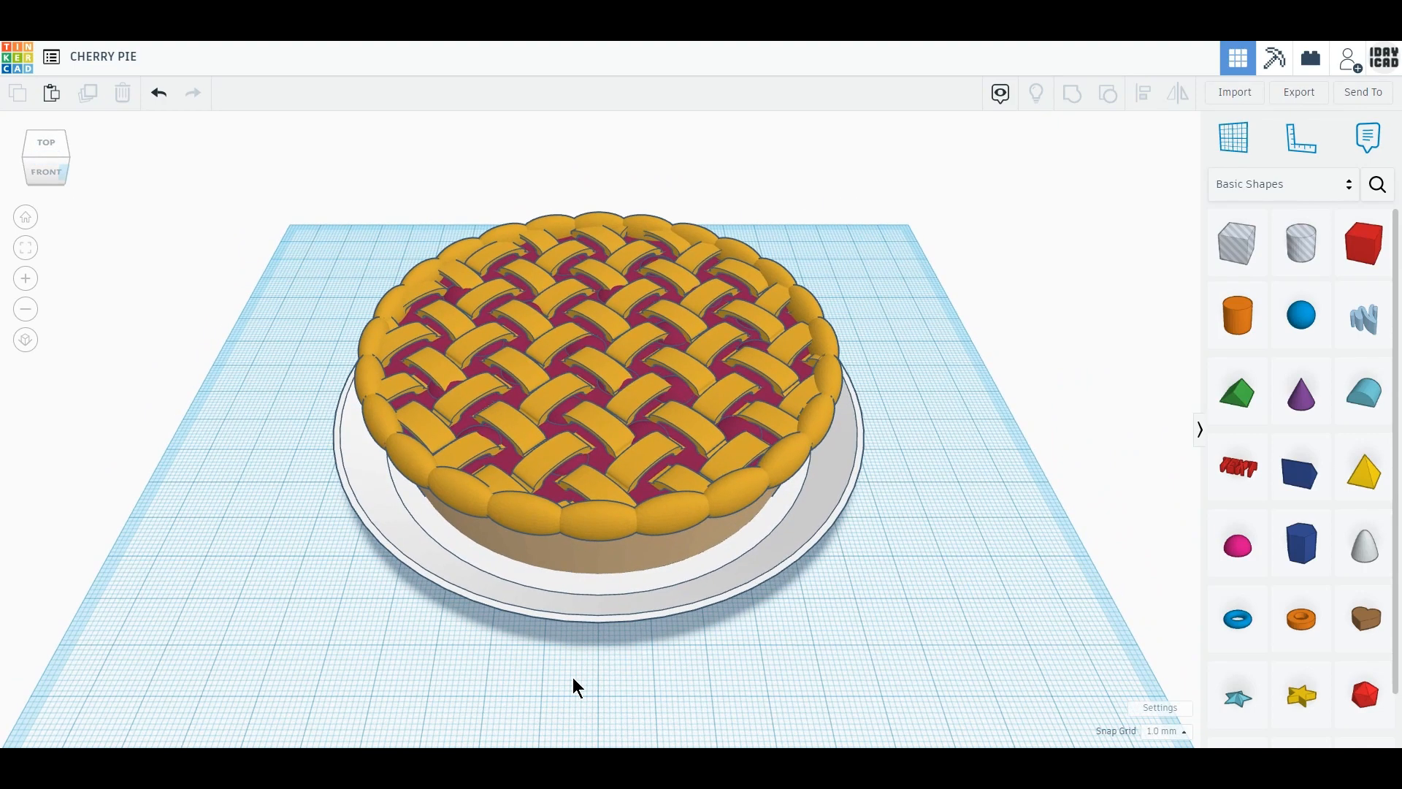
scroll(599, 463, "up", 2)
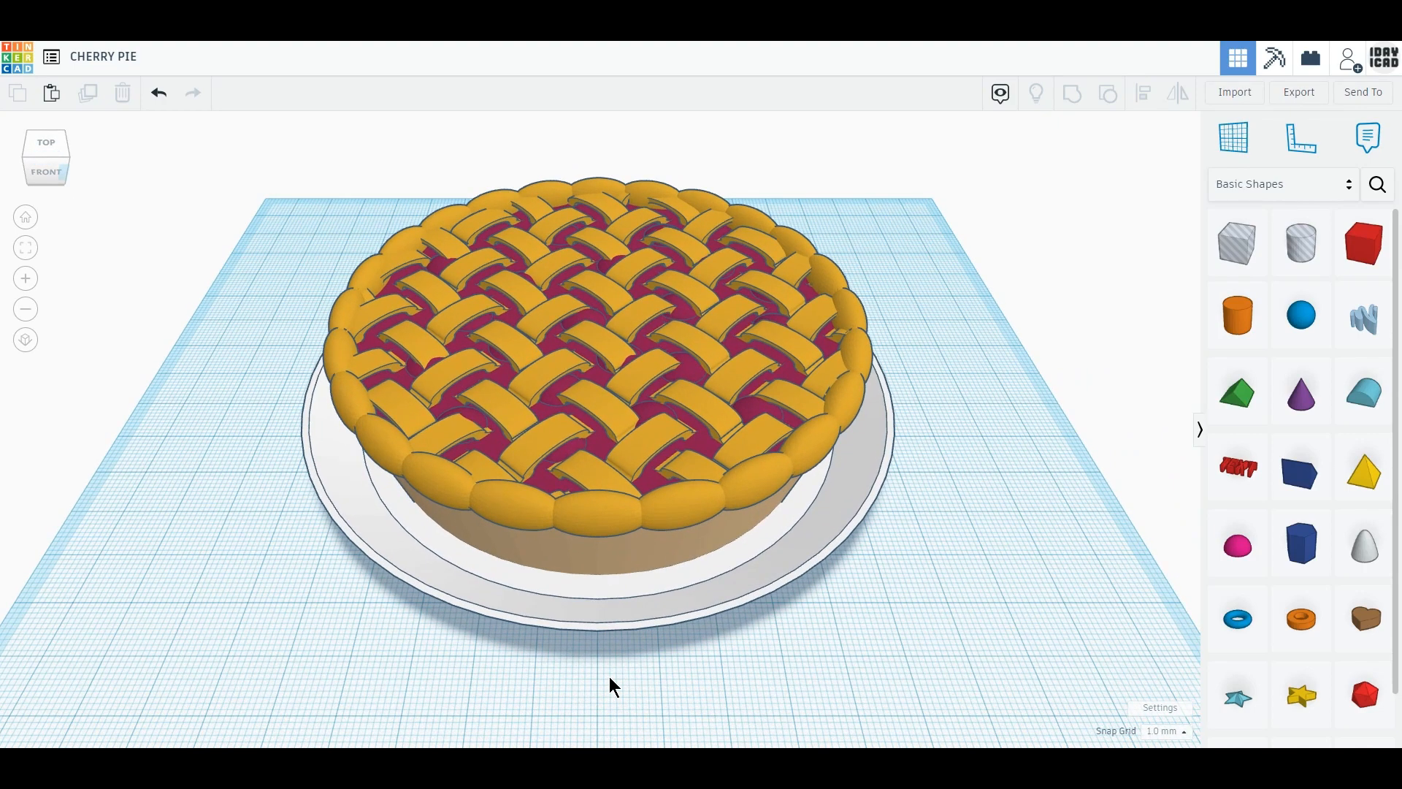
right_click_drag(609, 685, 608, 724)
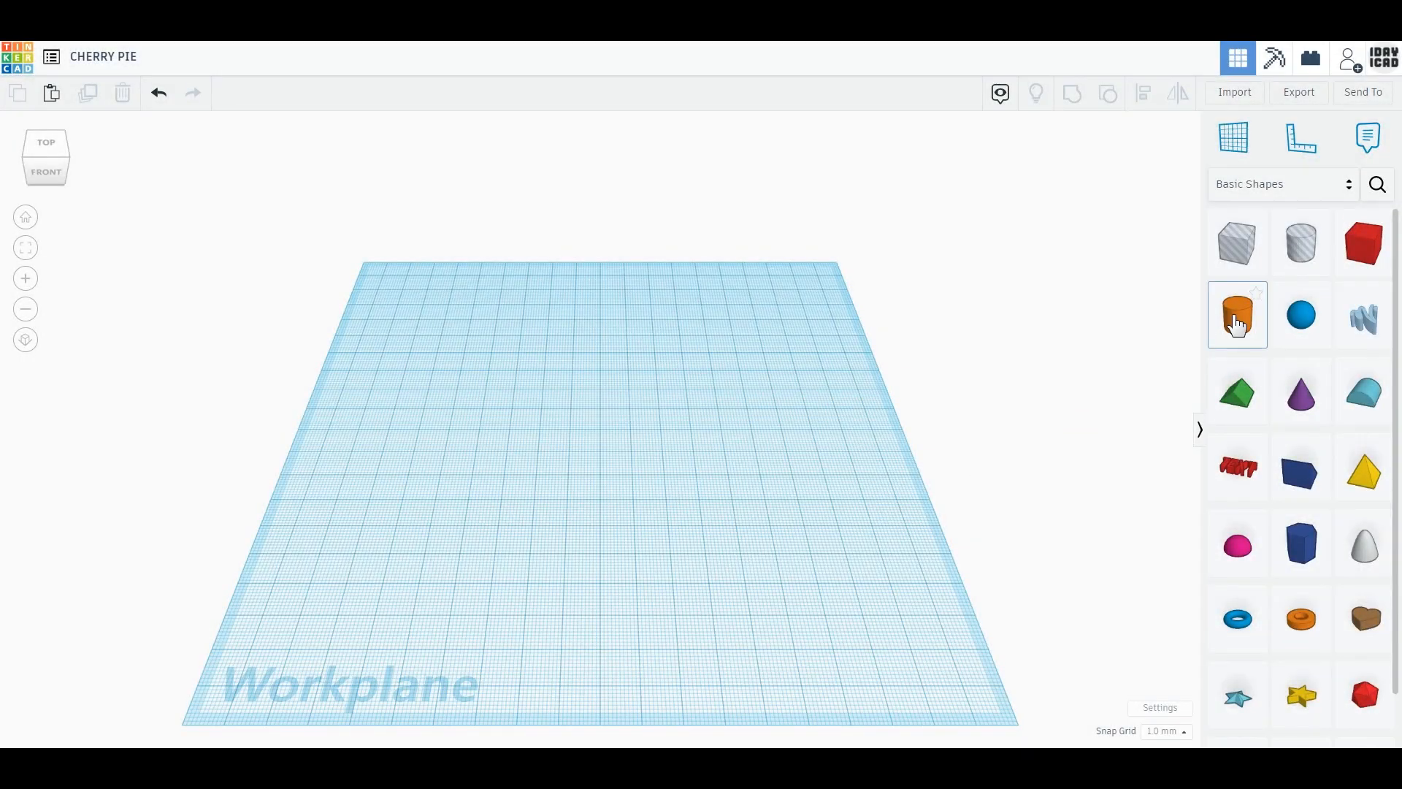
Step: Place a solid cylinder and a cylinder hole with 64 sides each, plus a box hole, in a row on the workplane
left_click_drag(1237, 325, 553, 427)
left_click_drag(1081, 269, 1167, 268)
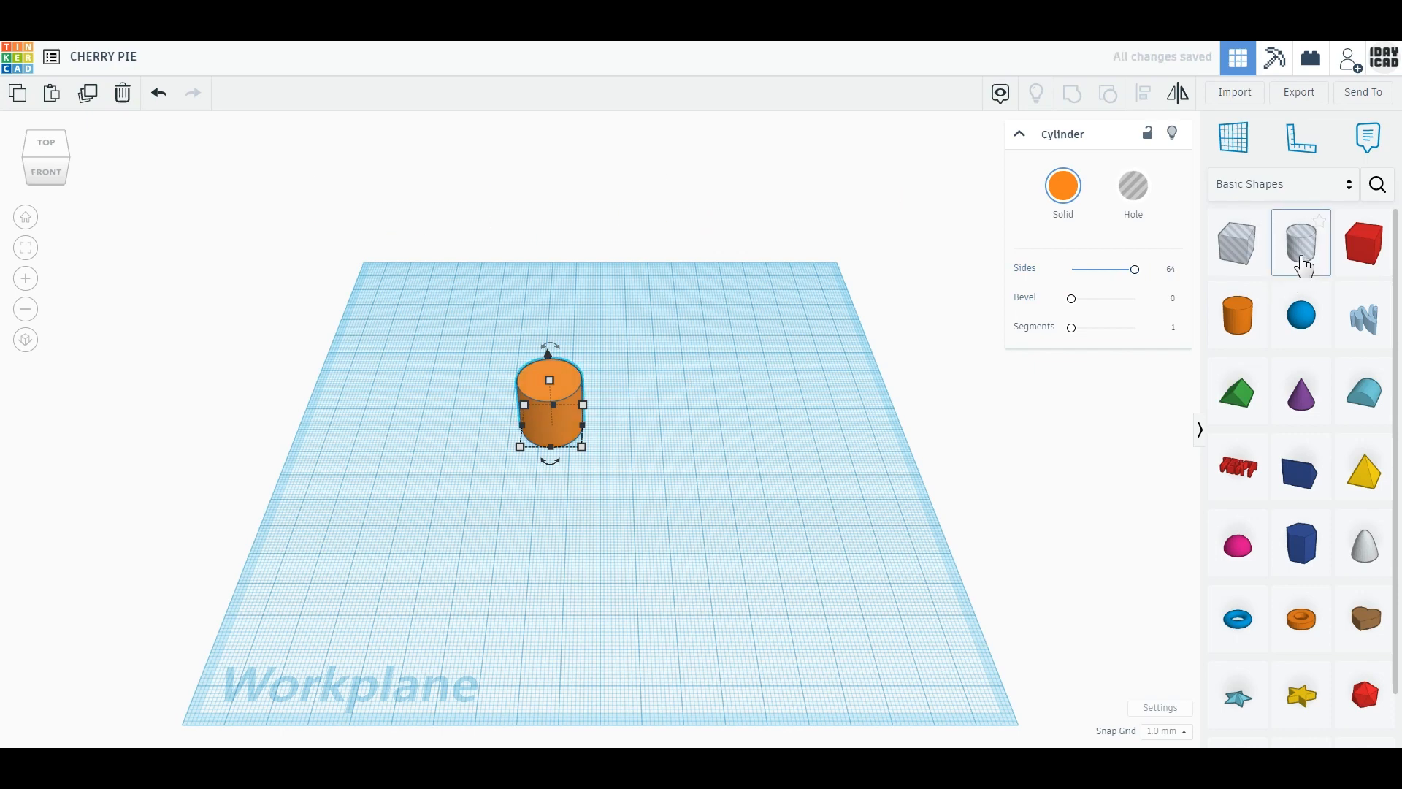
left_click_drag(1300, 248, 699, 435)
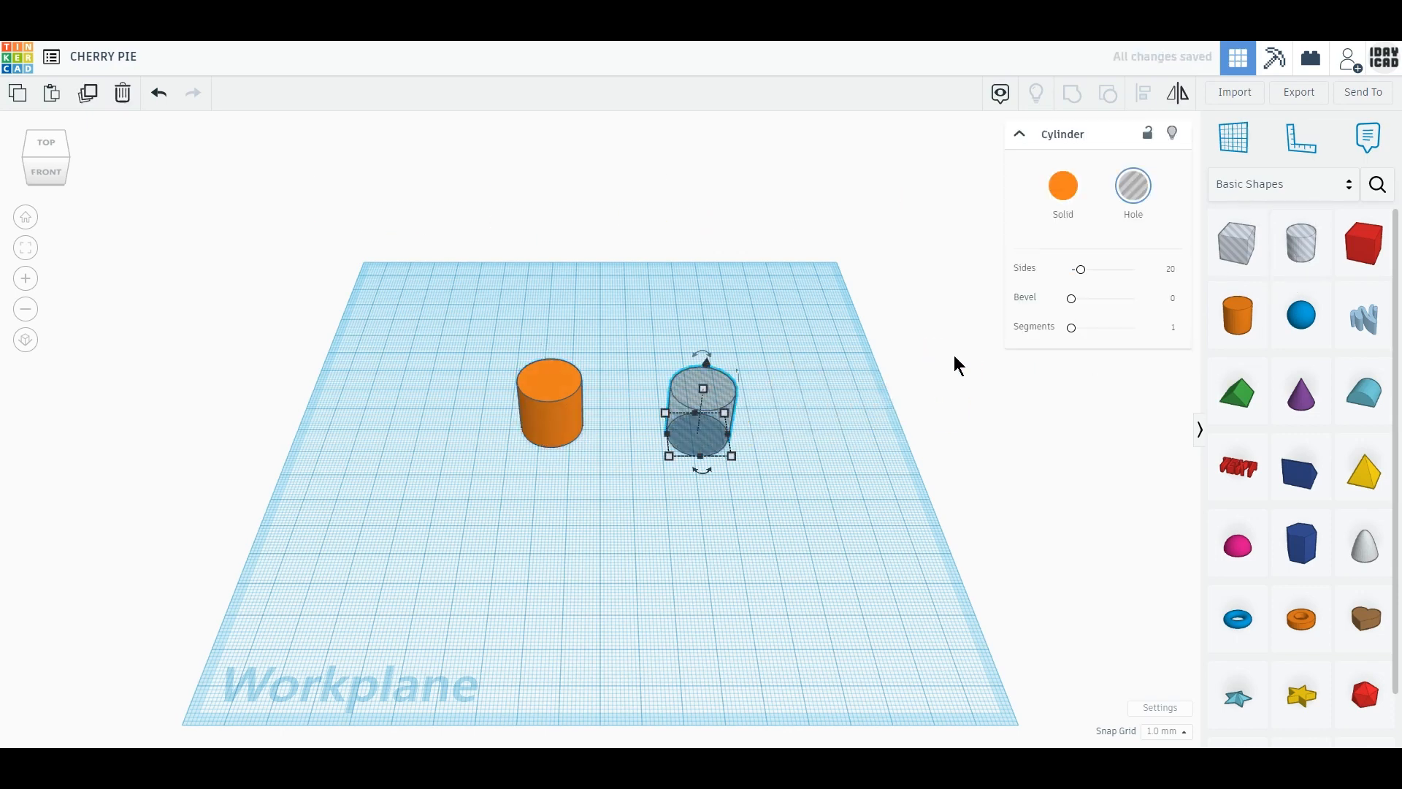
left_click_drag(1086, 281, 829, 471)
Step: Switch to an orthographic view of the shapes from directly above
left_click(571, 429)
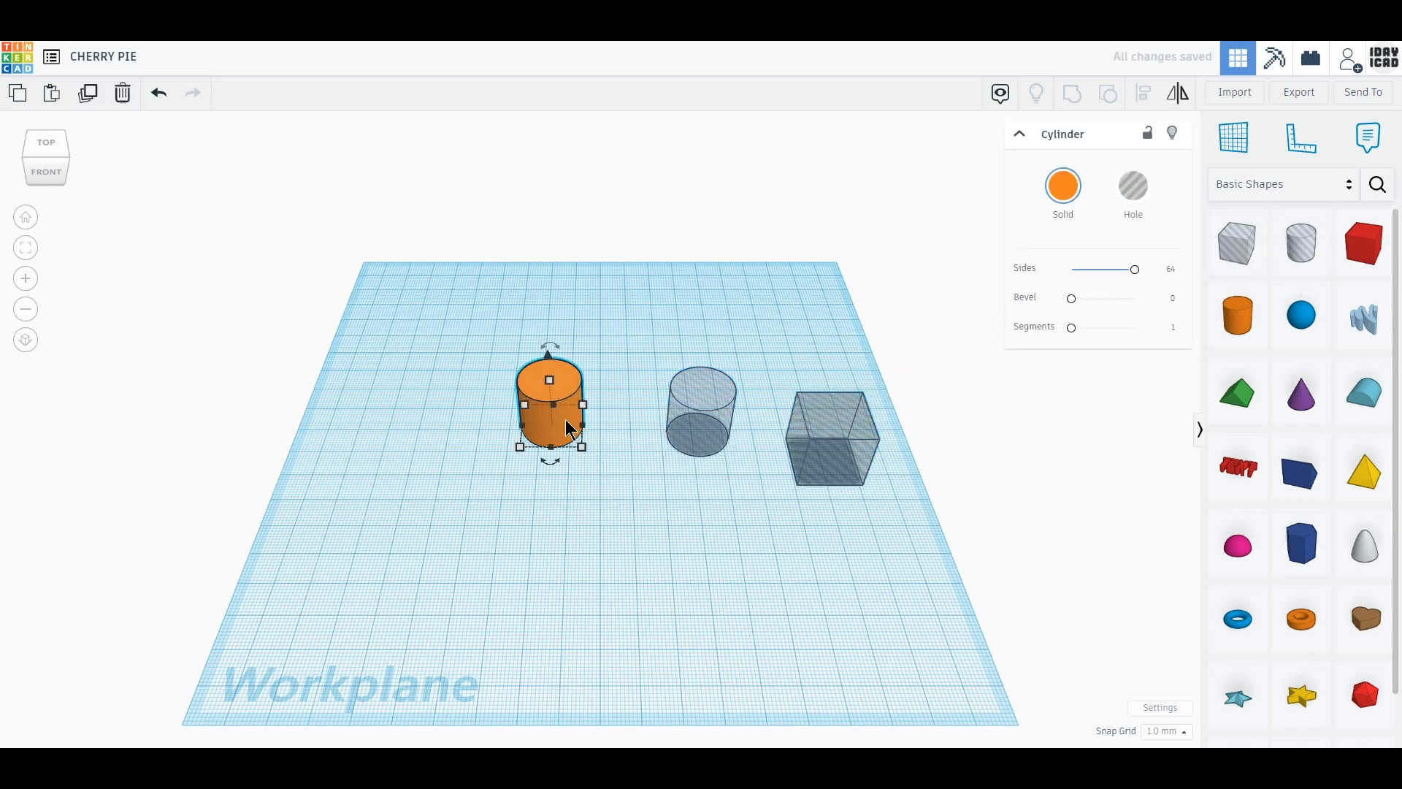
left_click(26, 341)
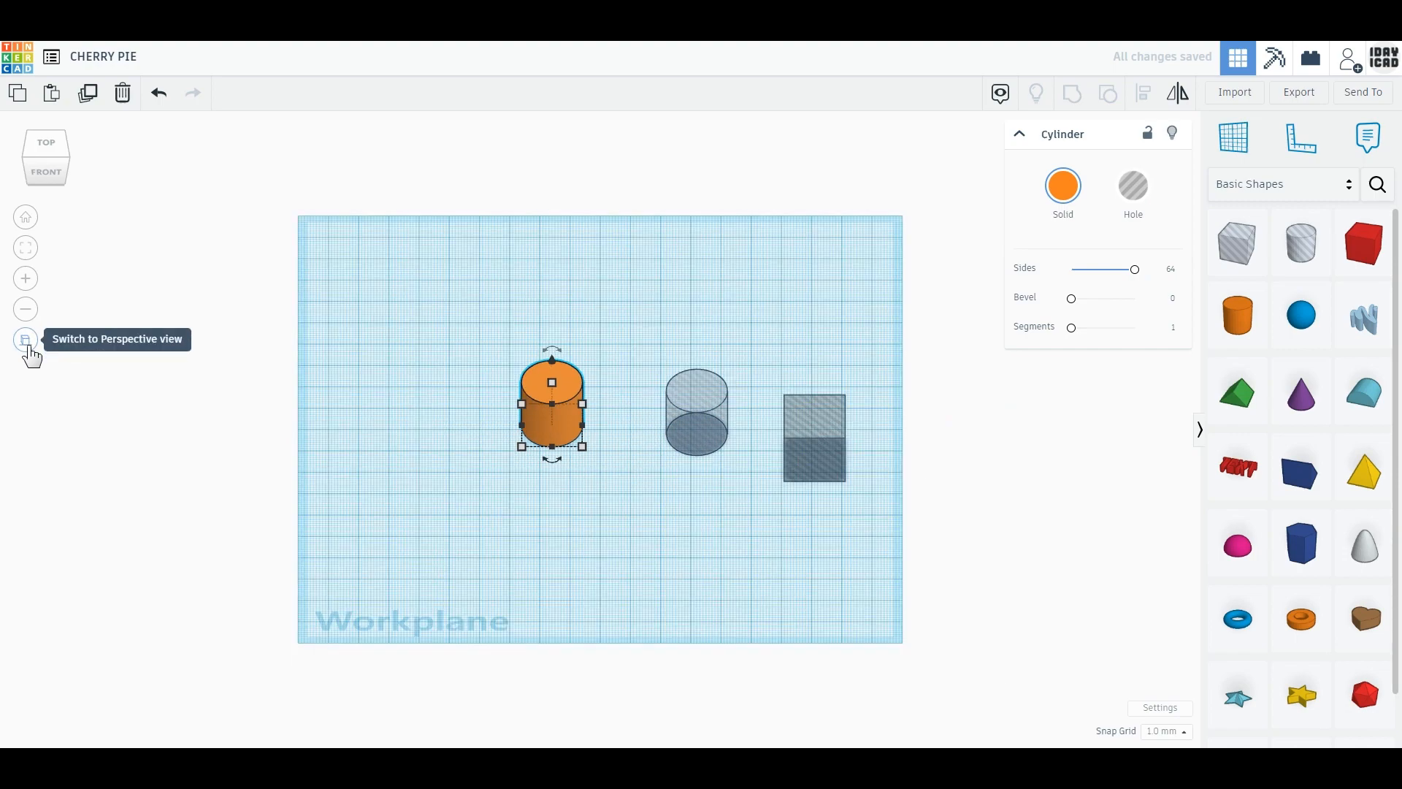
left_click(42, 142)
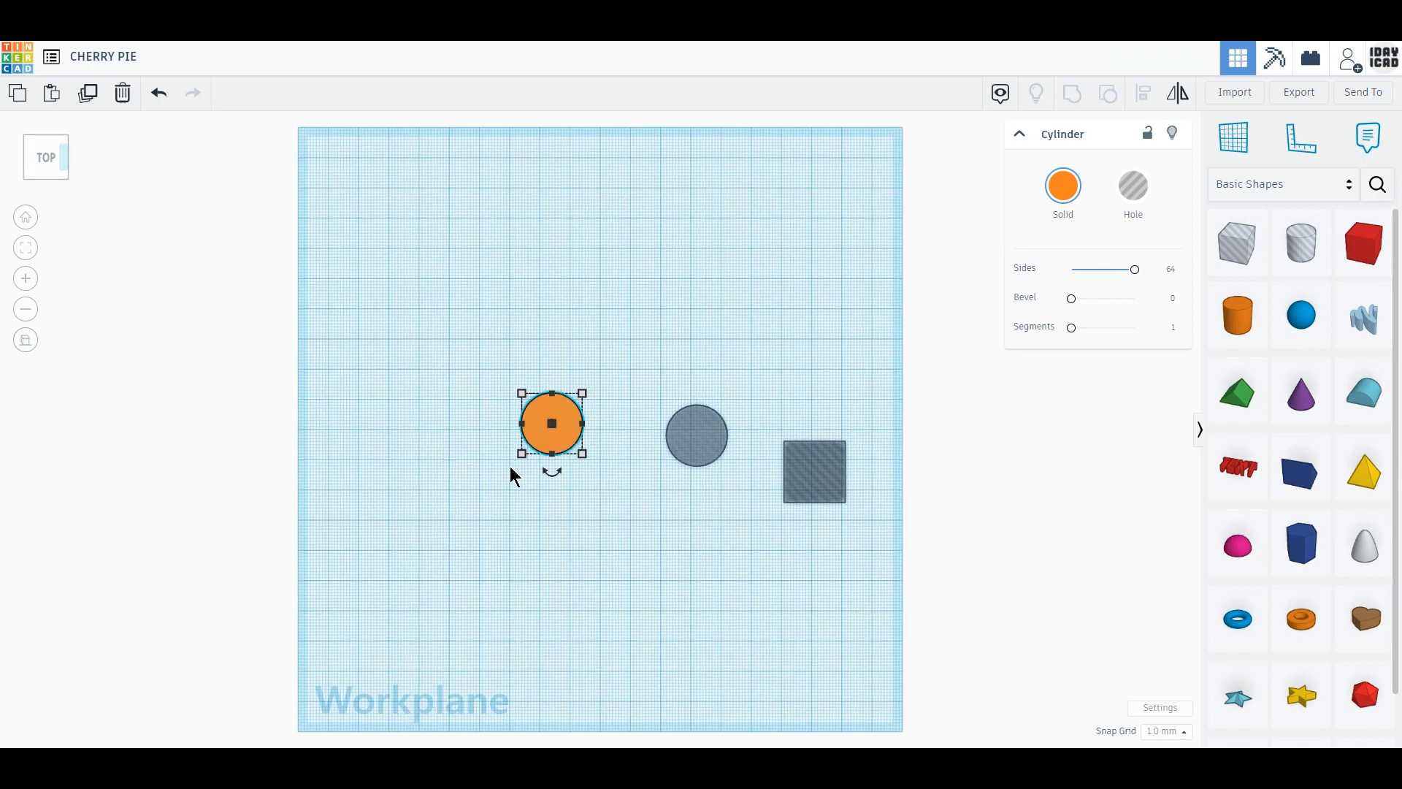
scroll(510, 466, "up", 2)
scroll(512, 471, "up", 4)
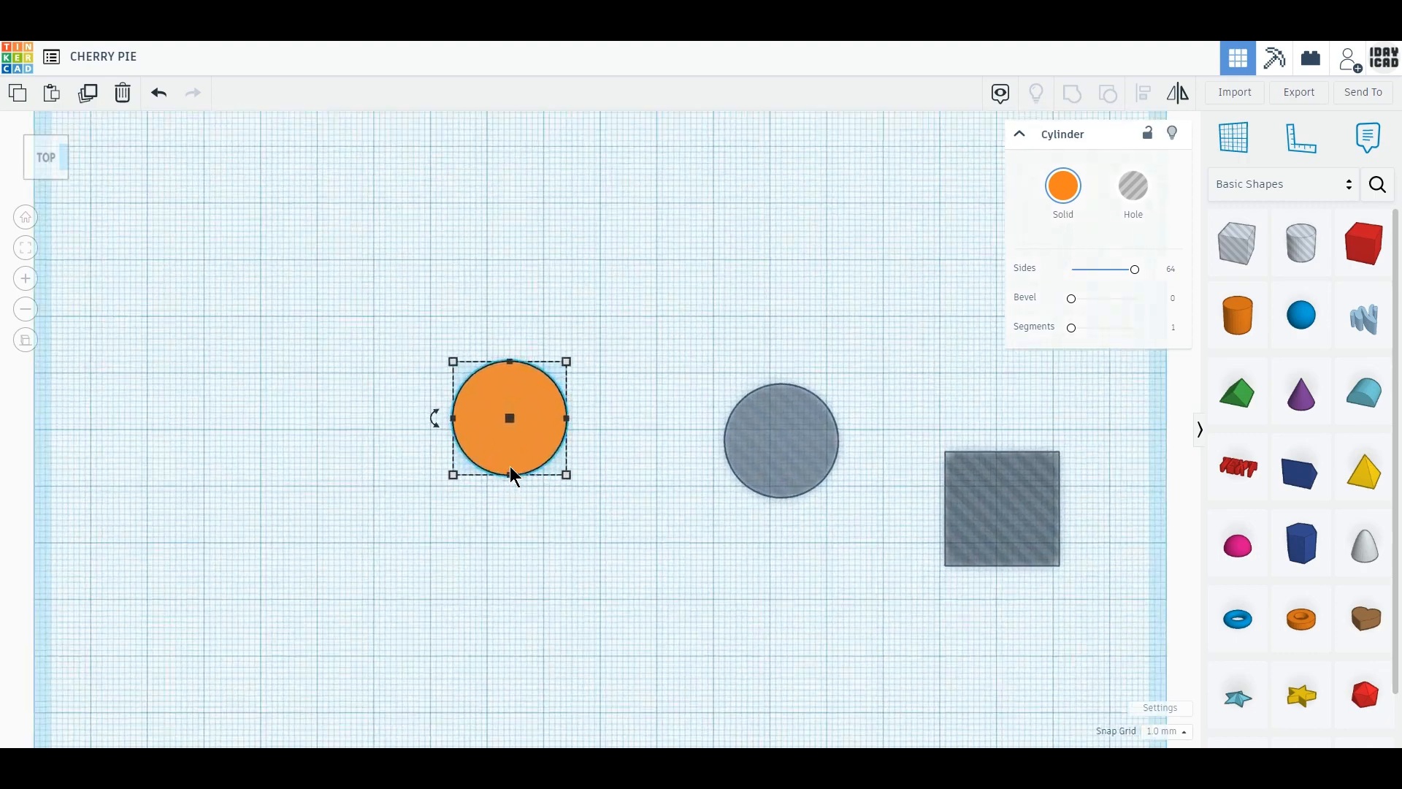
scroll(603, 438, "up", 2)
Step: Move the cylinder hole 18 mm toward the solid cylinder and set its length and width to 14 mm
left_click_drag(818, 479, 717, 470)
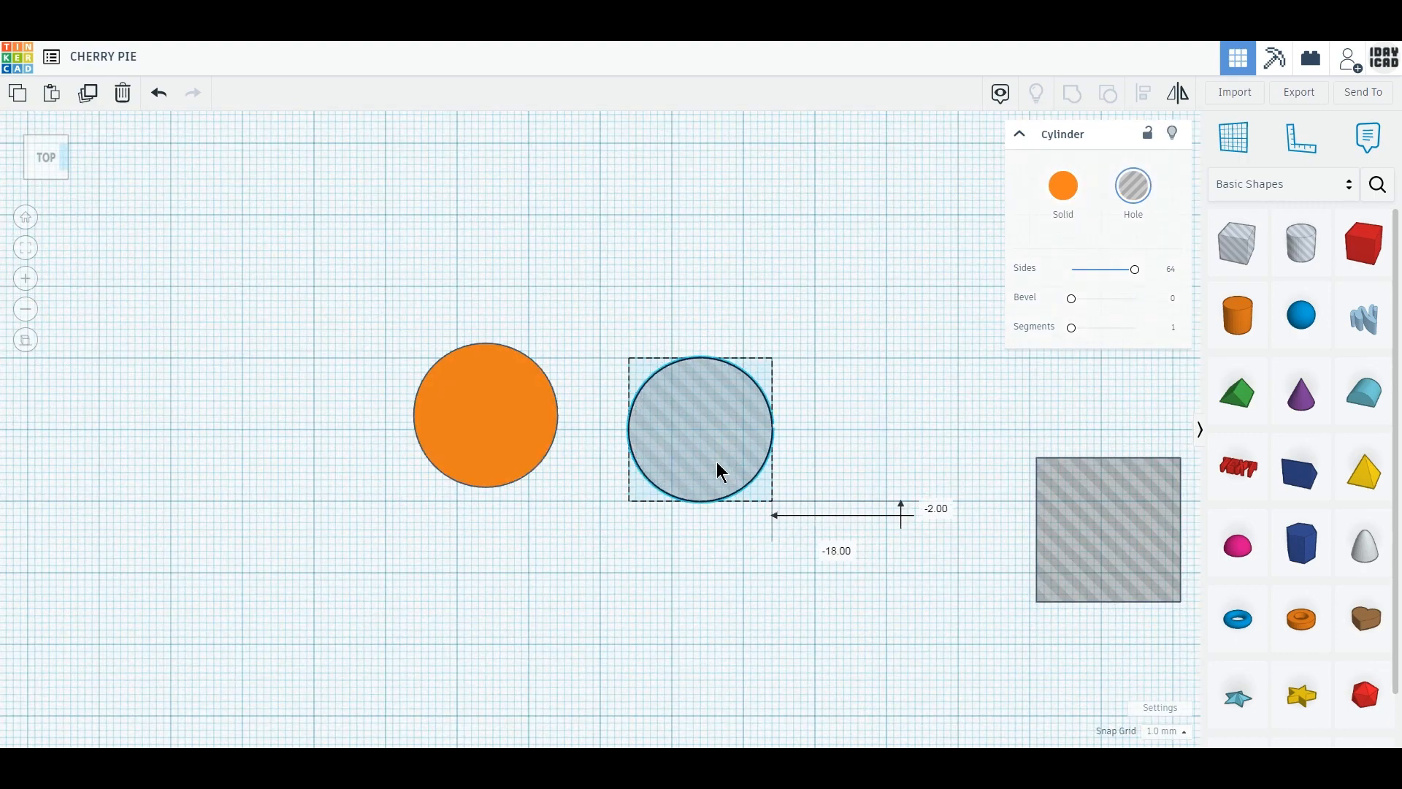
mouse_move(770, 501)
left_click(702, 571)
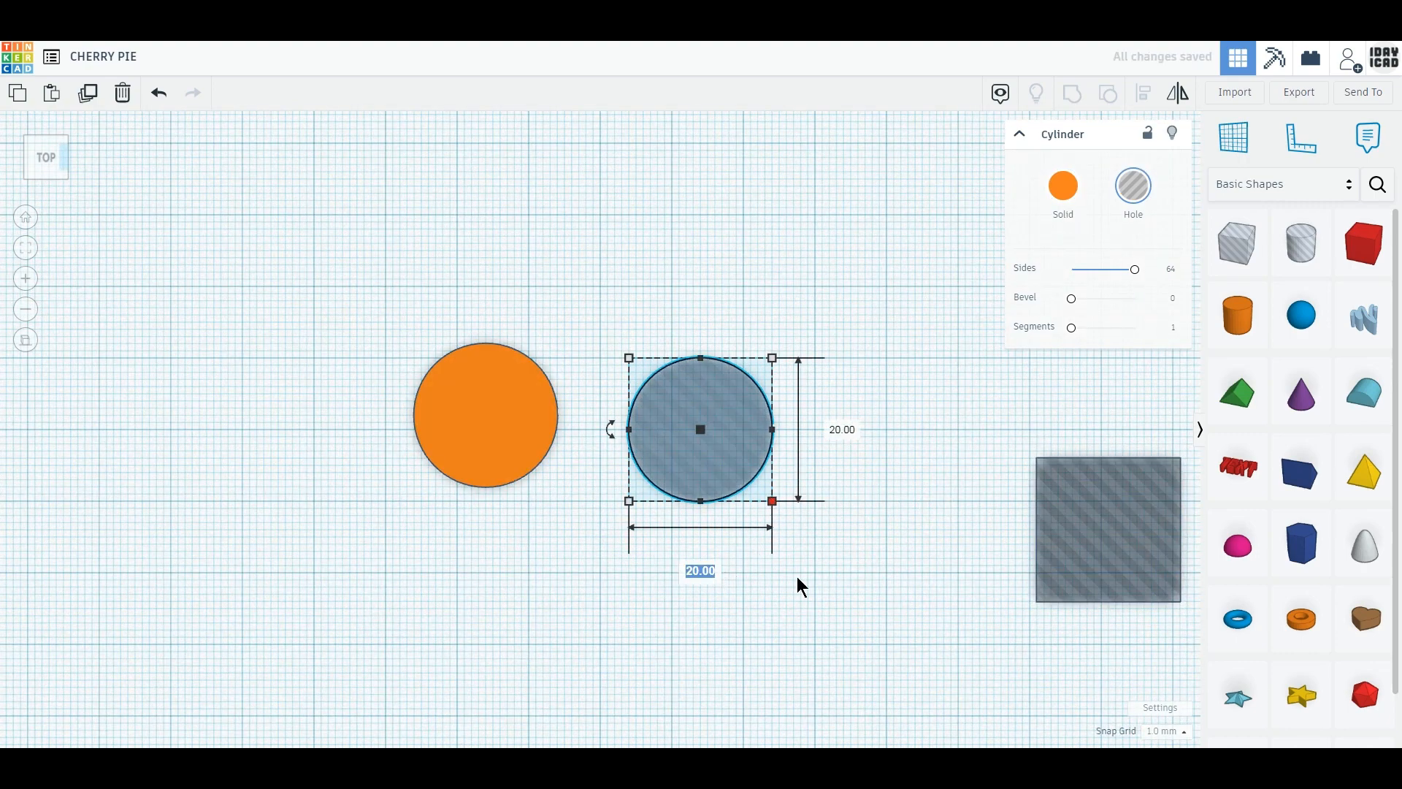
key("Return")
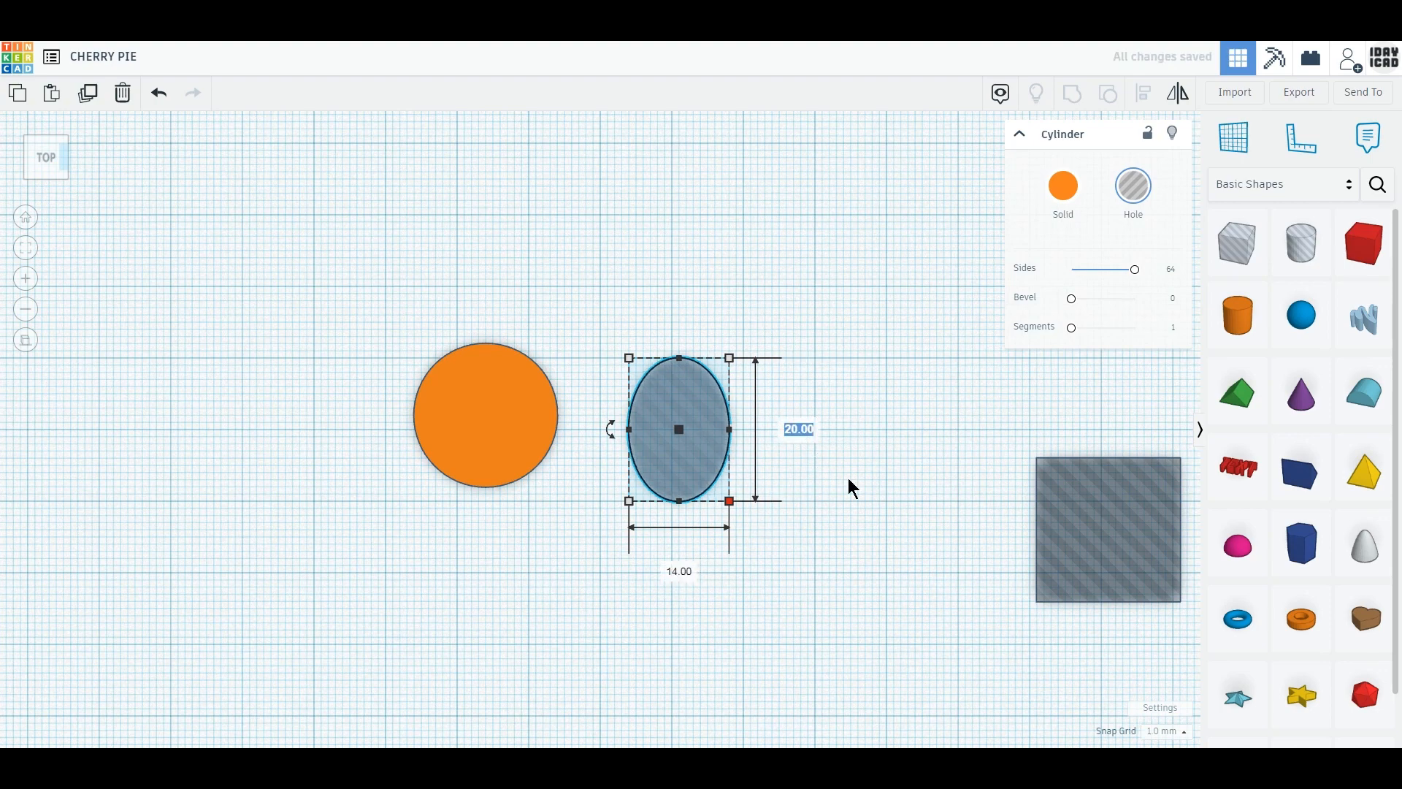
type("14")
key("Return")
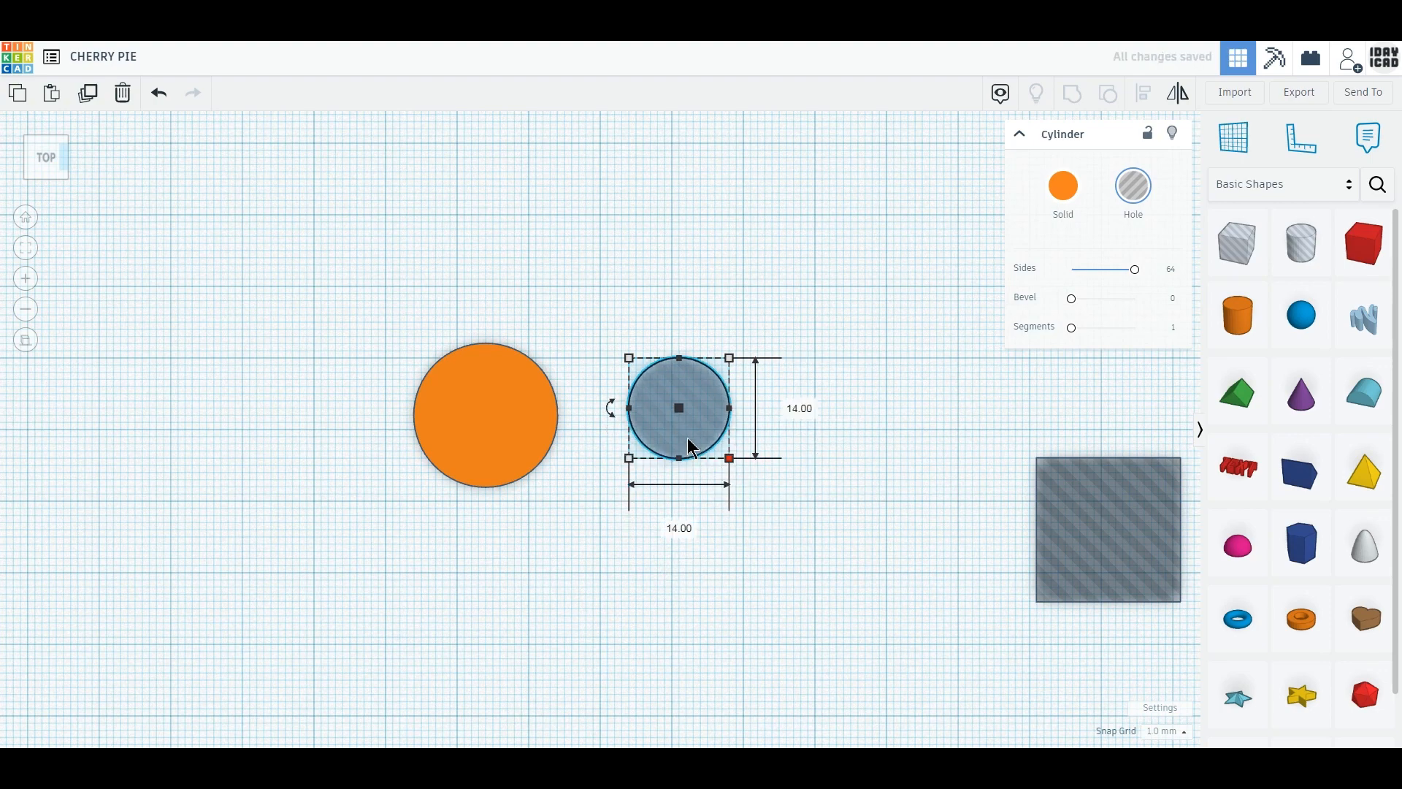
Step: Align the cylinder hole and the solid cylinder on their centers along both horizontal axes
left_click_drag(777, 520, 497, 414)
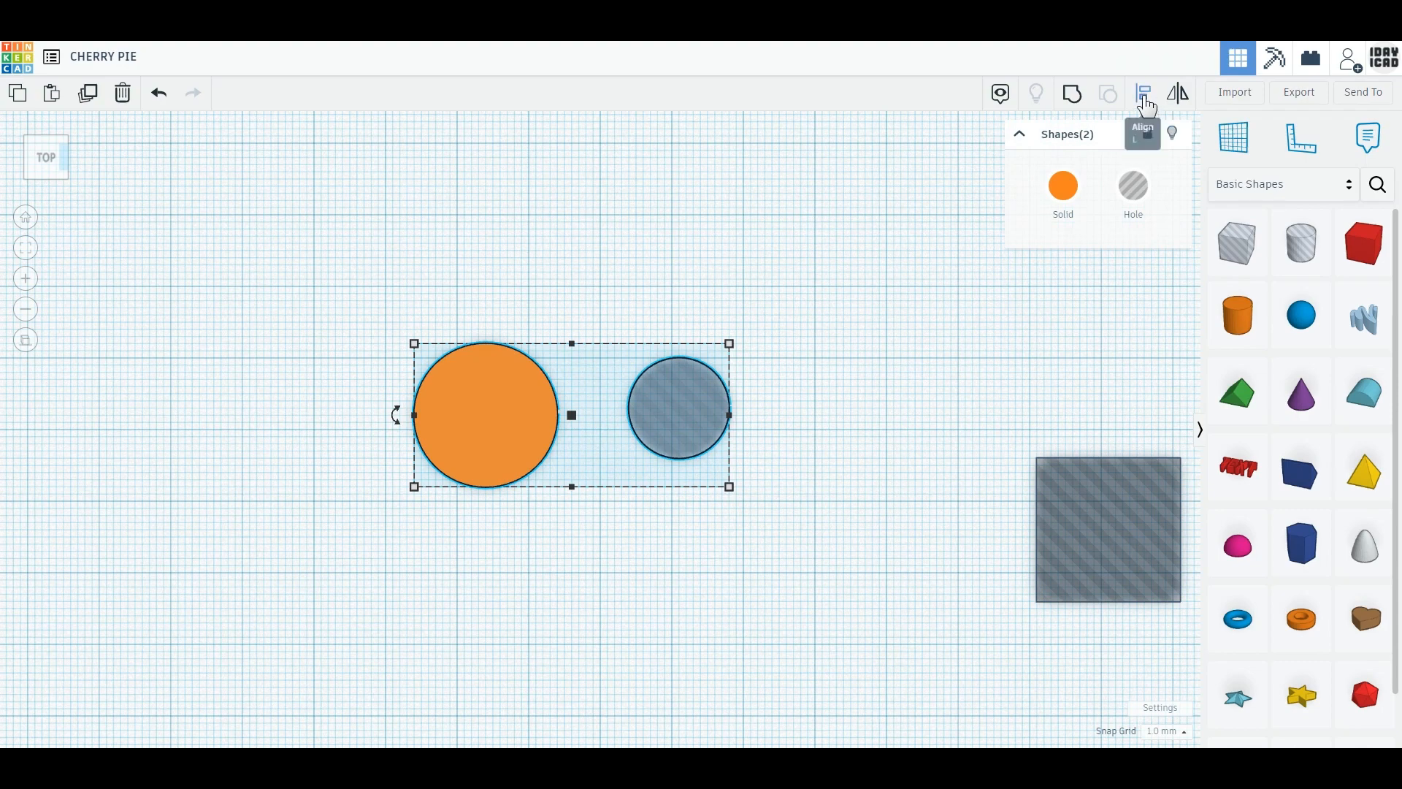
left_click(1145, 101)
left_click(748, 415)
left_click(572, 326)
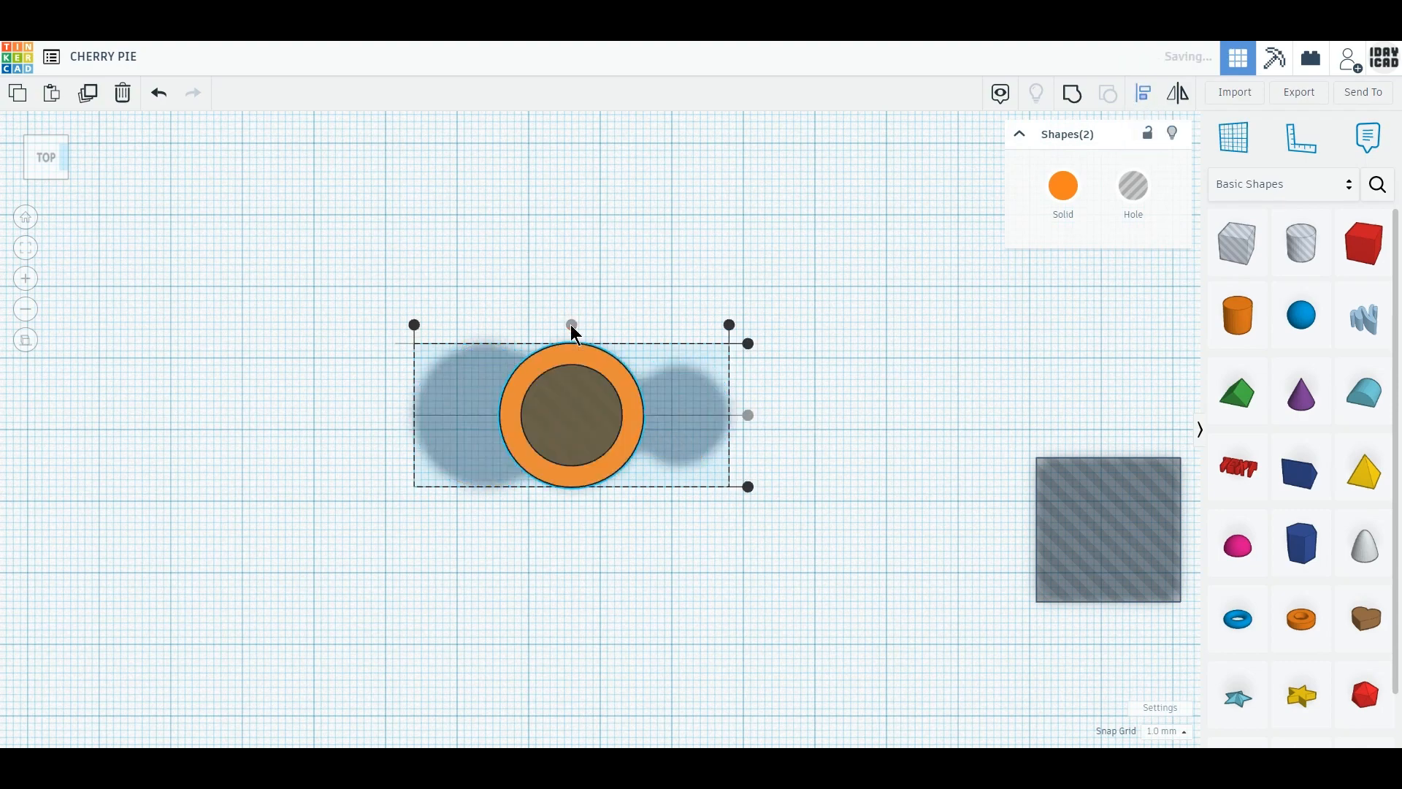
left_click(809, 428)
Step: Position the box hole and the two nested cylinders so that the box covers the front half of both cylinders
left_click(583, 431)
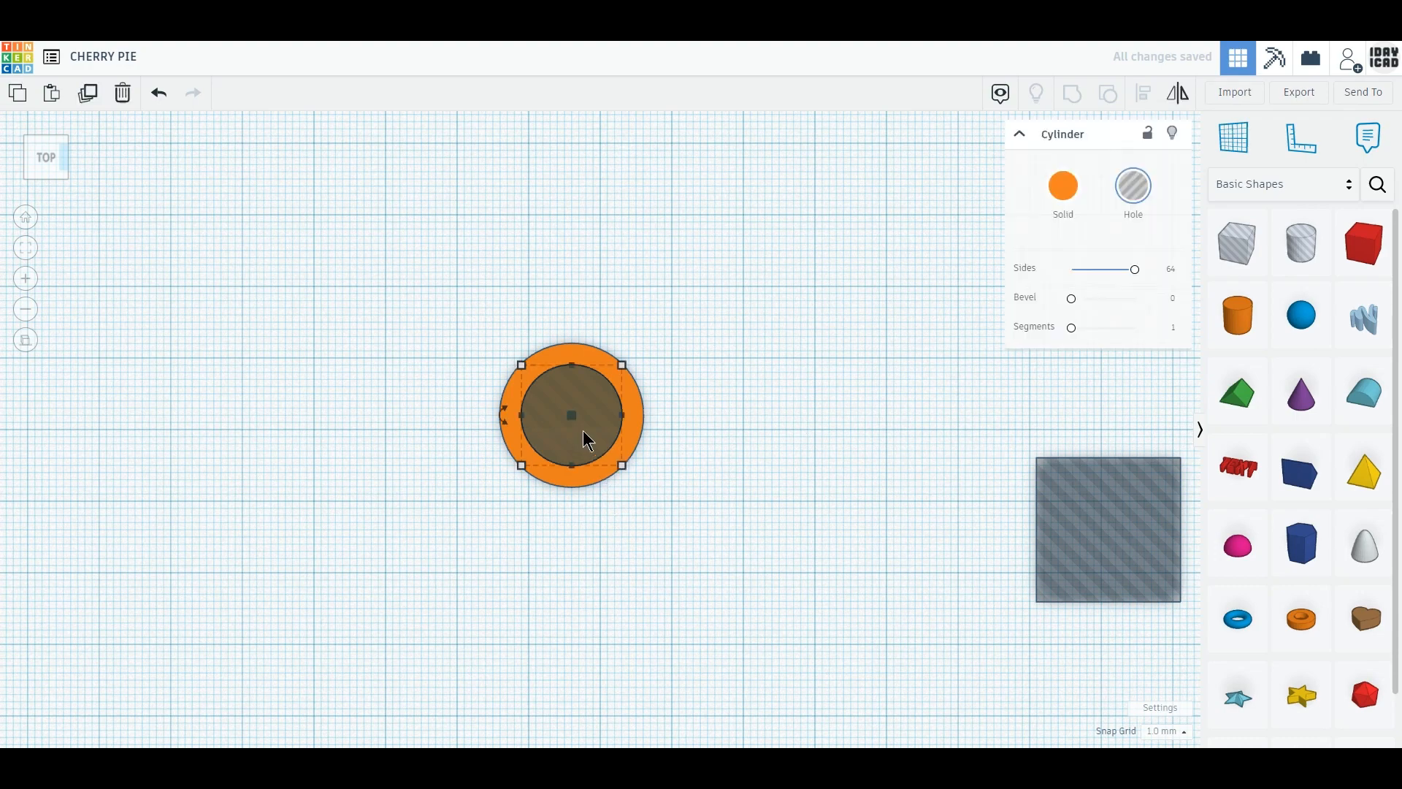
left_click(576, 482)
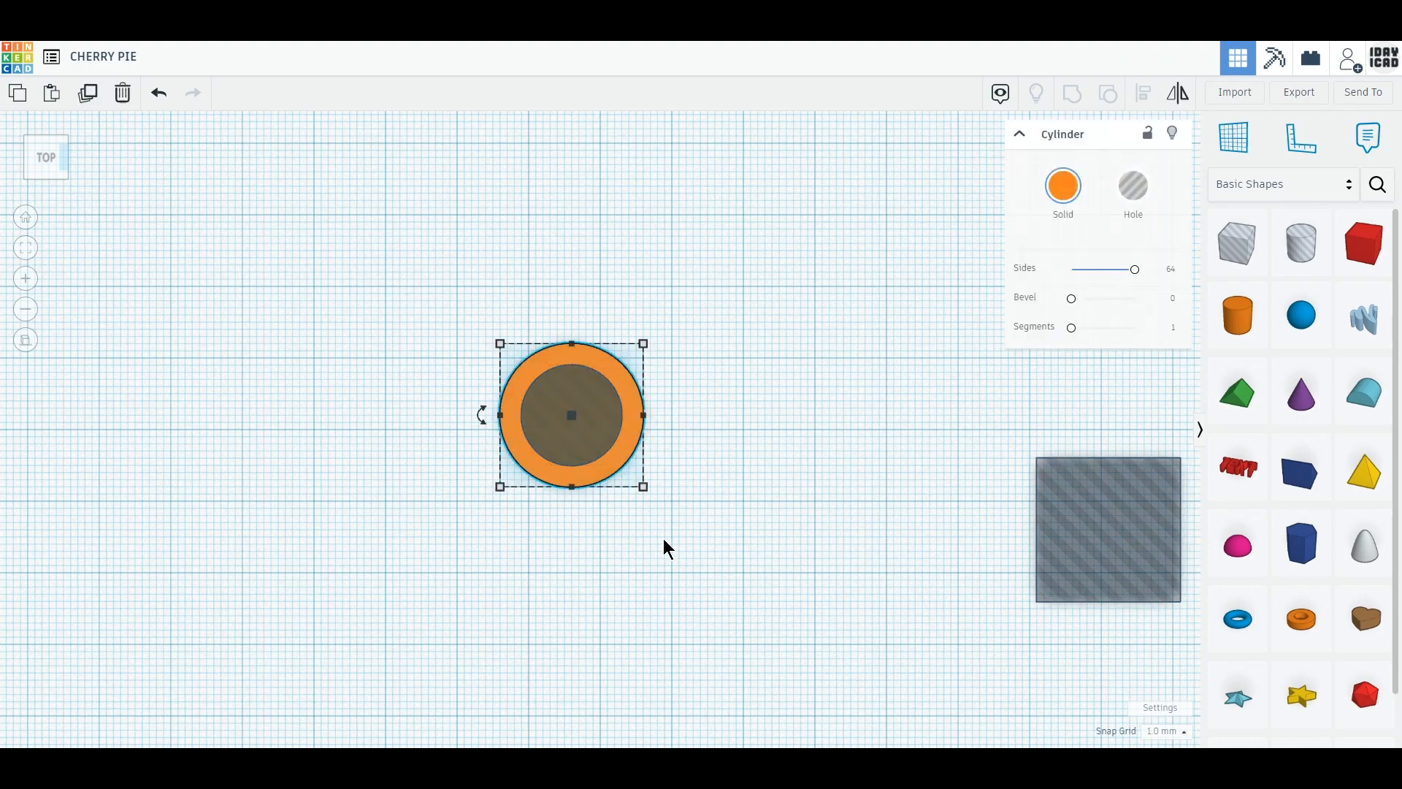
left_click(570, 440, "shift")
left_click_drag(1118, 576, 612, 546)
left_click_drag(660, 410, 555, 352)
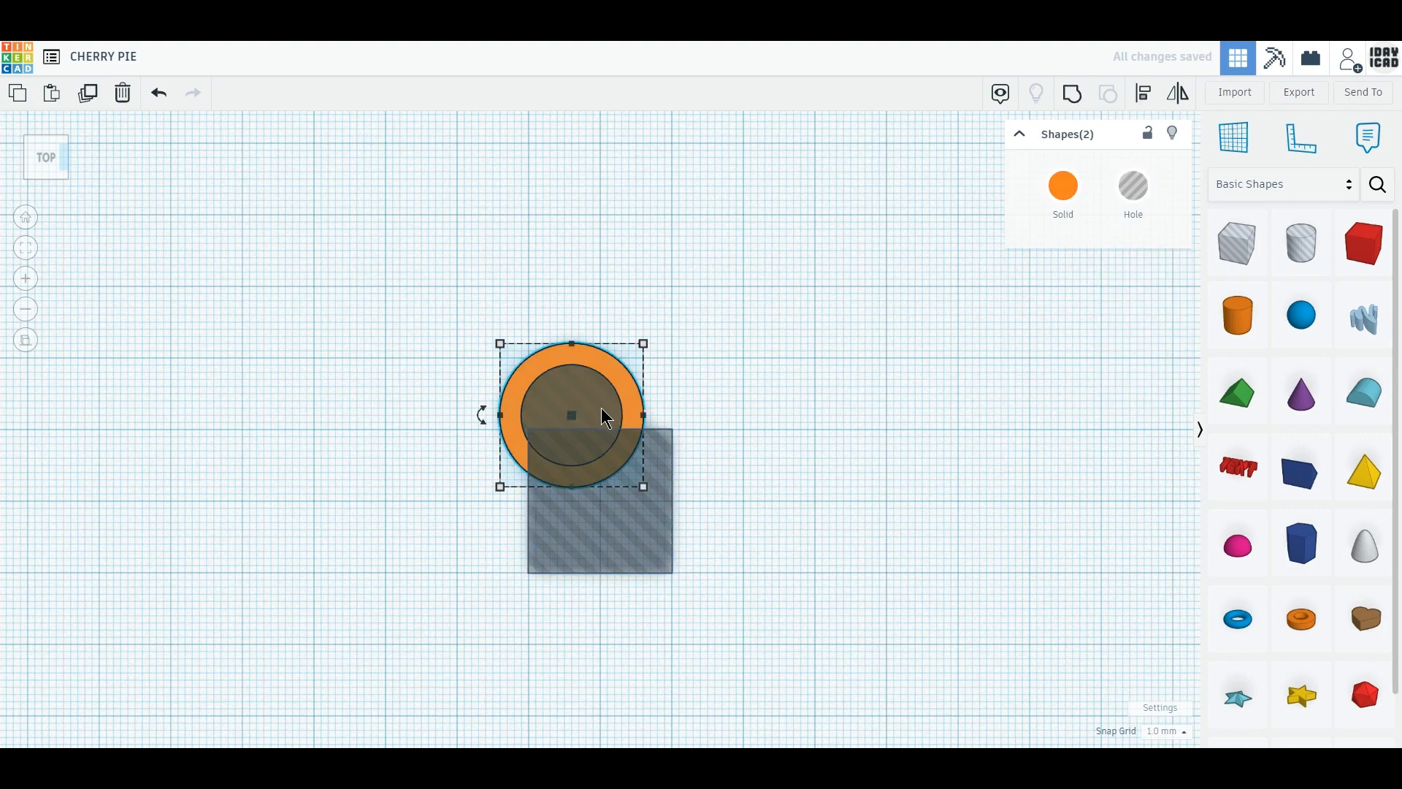
left_click_drag(607, 414, 629, 422)
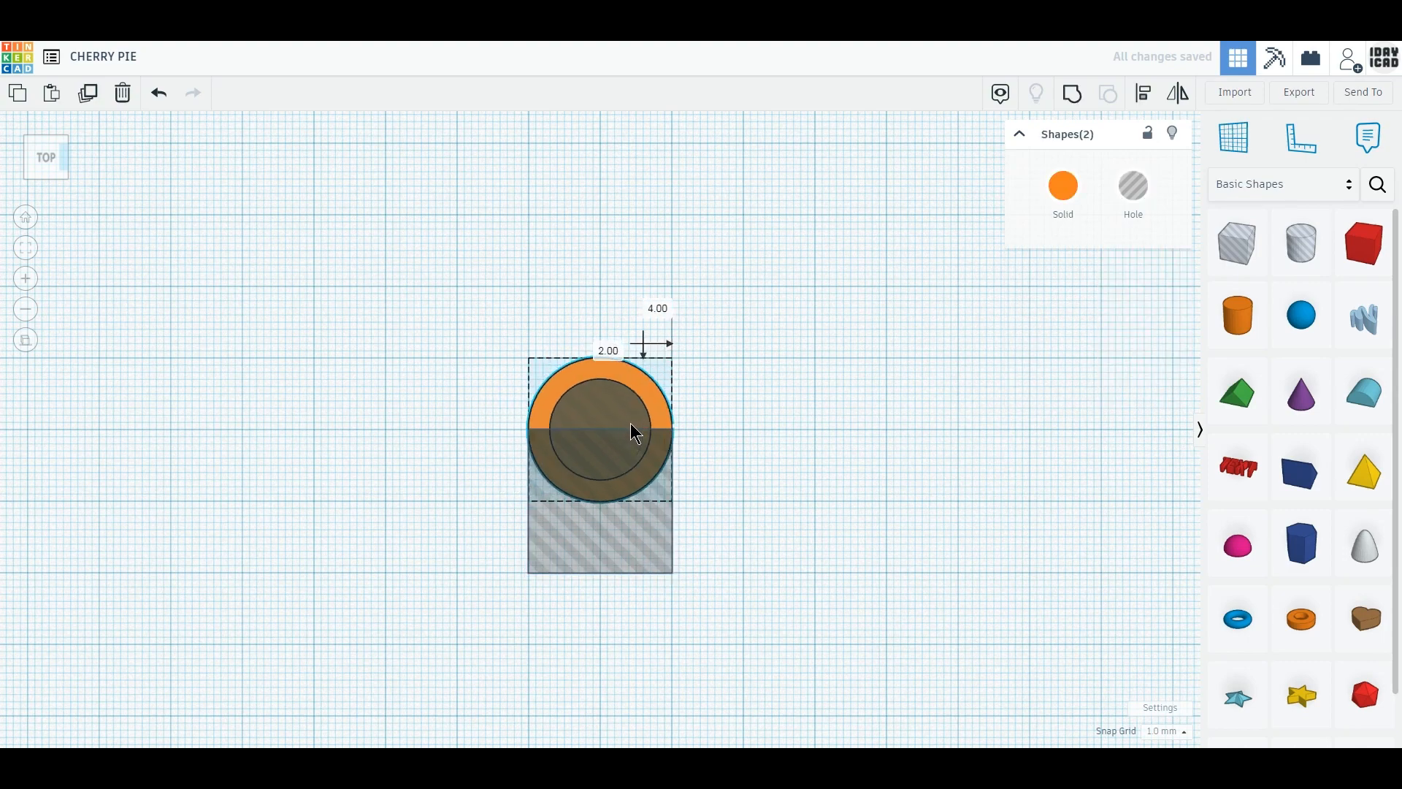
Step: Group the cylinders and the box hole into a half ring and move it 50 mm to the left
left_click_drag(450, 298, 754, 608)
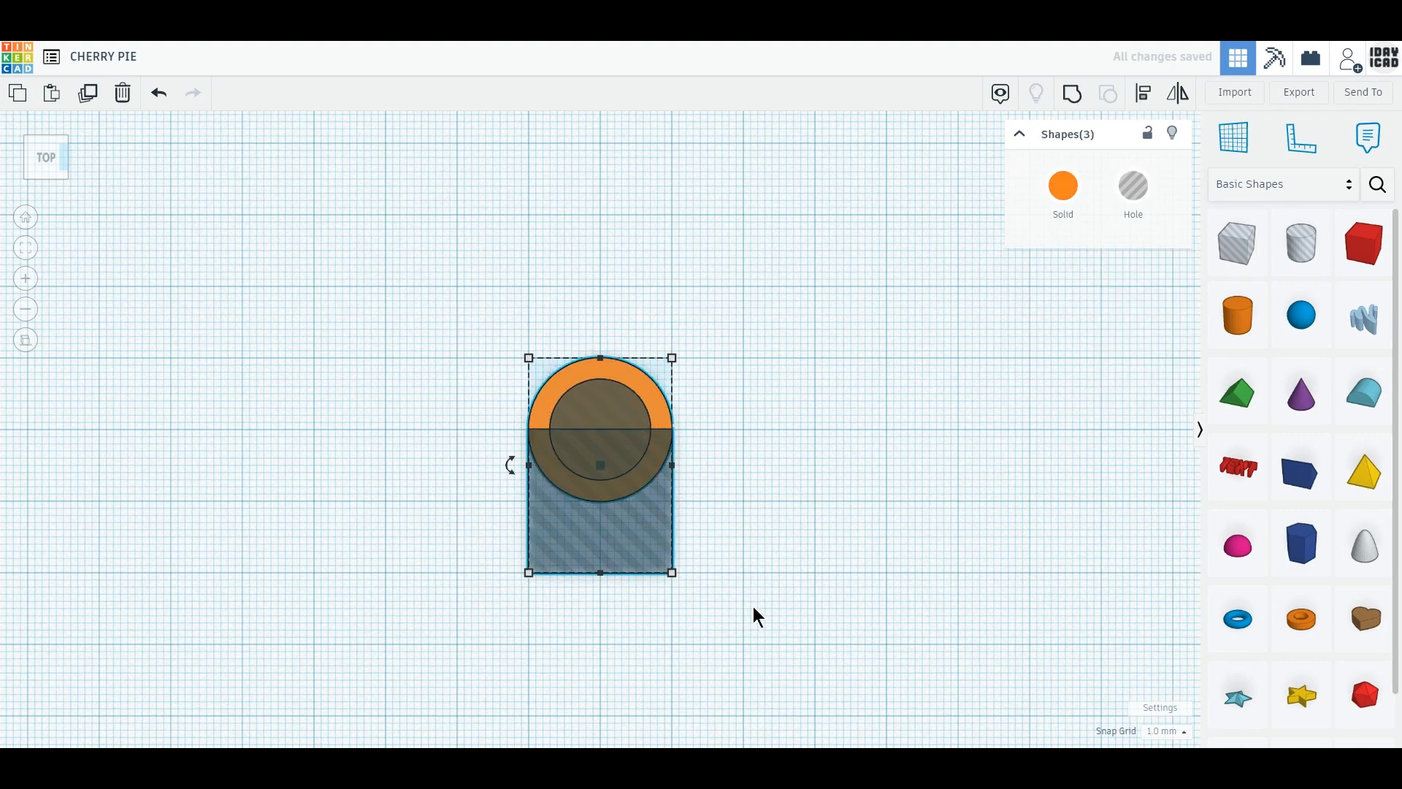
left_click(1075, 95)
left_click_drag(655, 401, 294, 402)
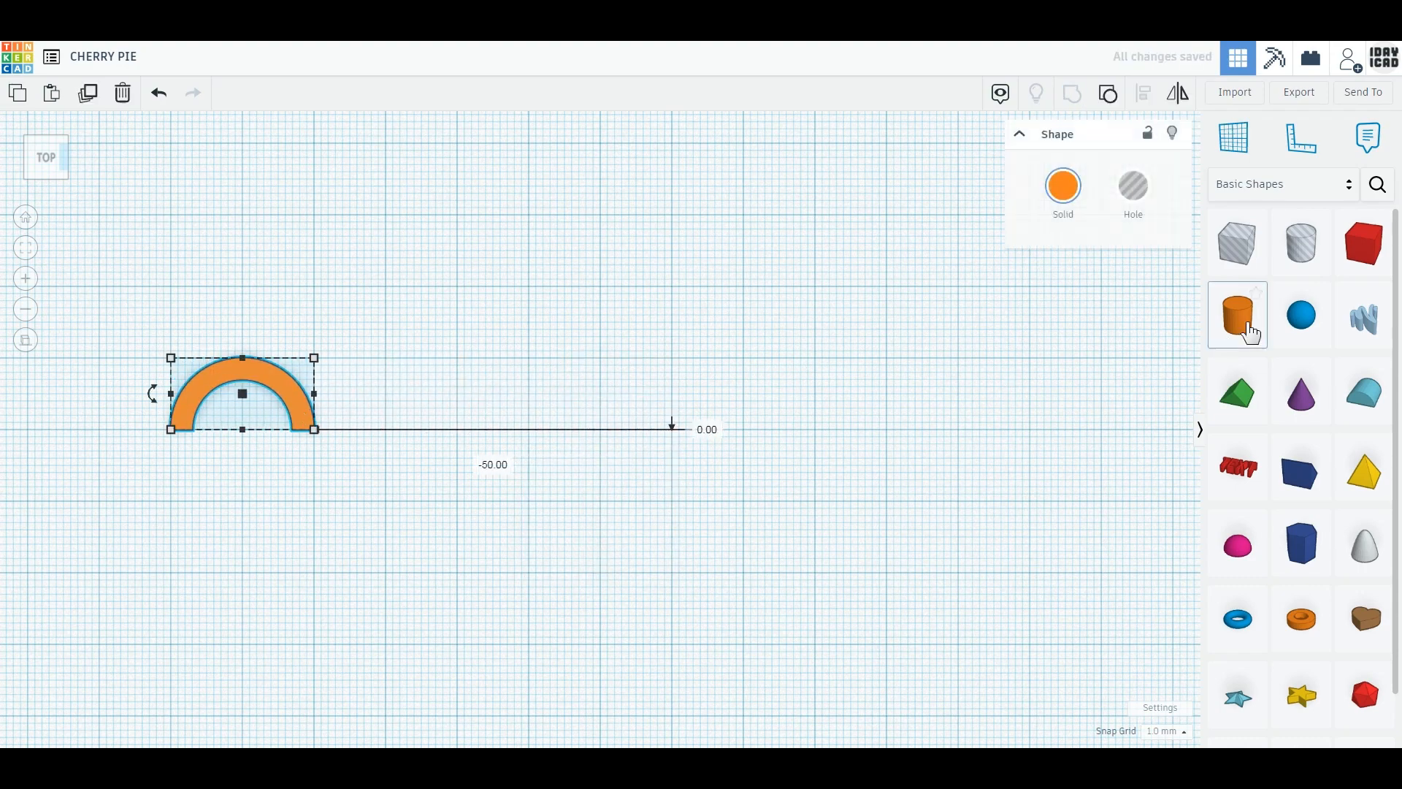
Step: Place a new solid cylinder, 3 mm wide and 4 mm long, over the left end of the half ring
left_click_drag(1241, 330, 387, 529)
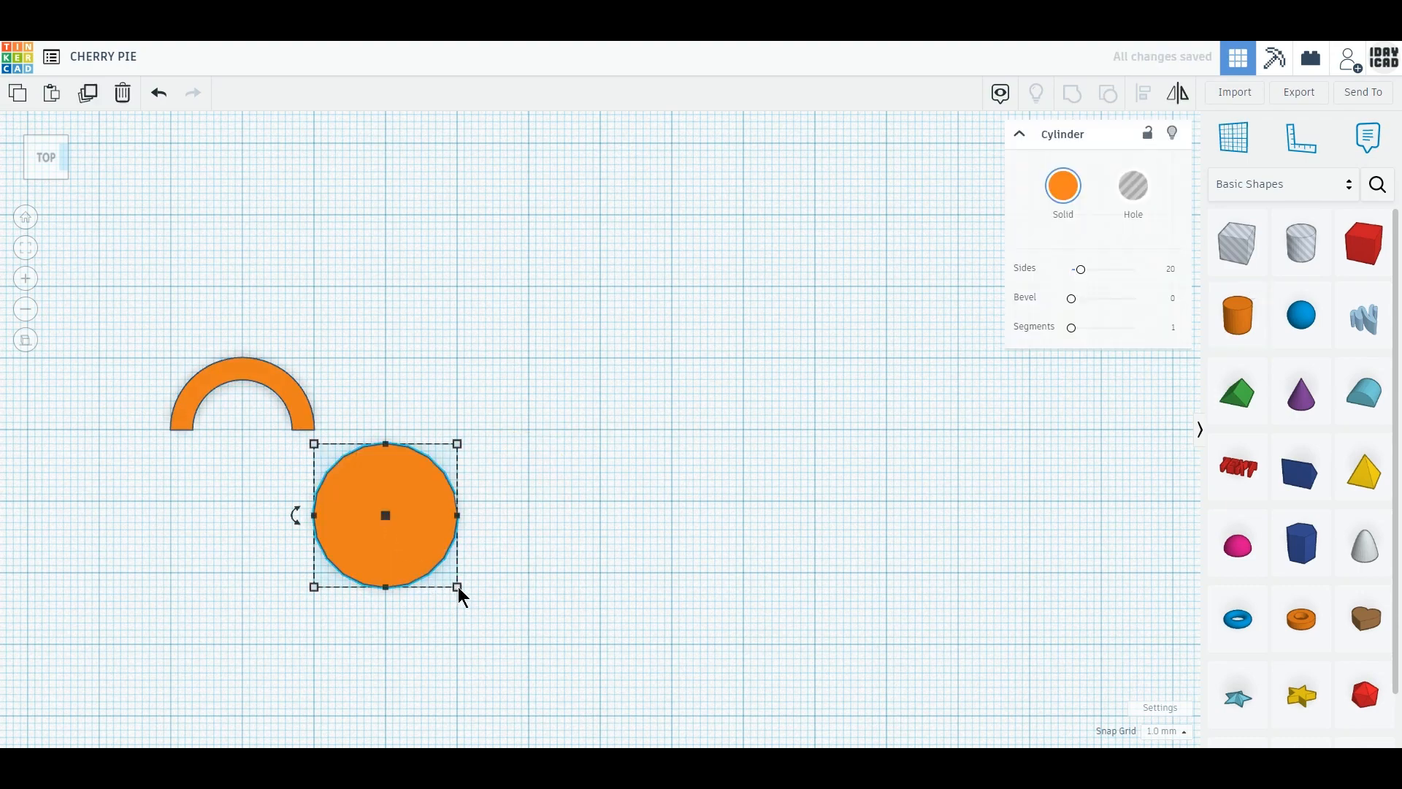
left_click_drag(458, 587, 341, 490)
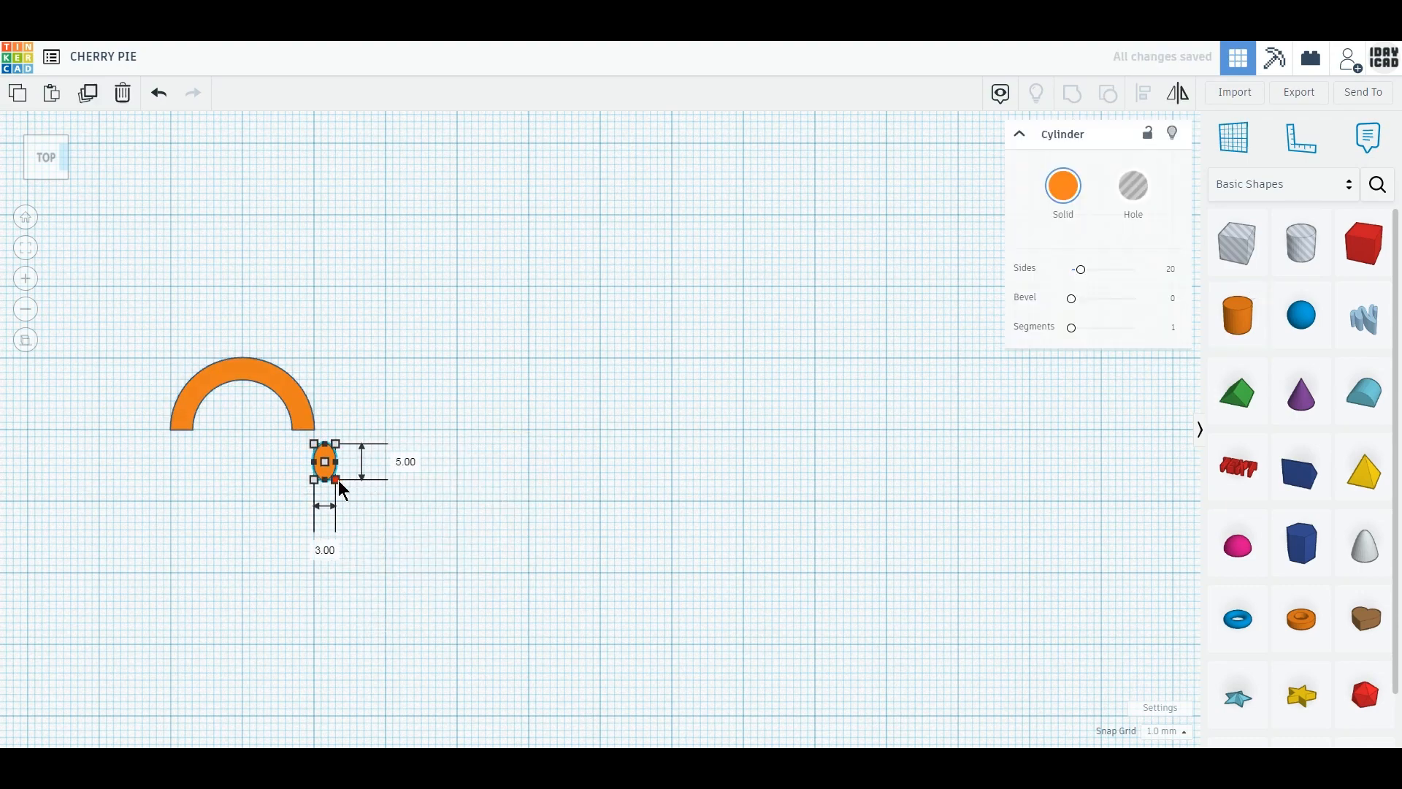
type("4")
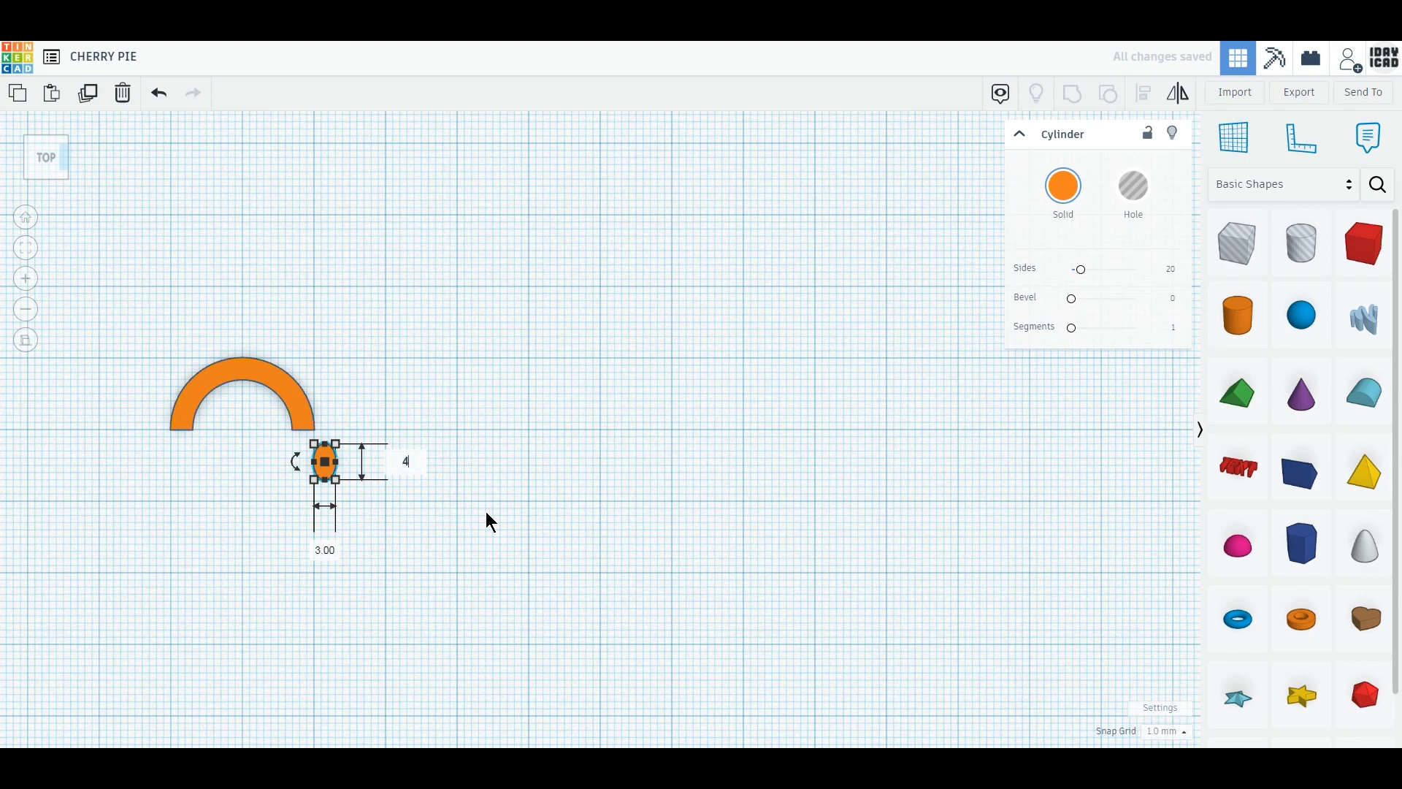
key("Return")
left_click_drag(329, 471, 184, 445)
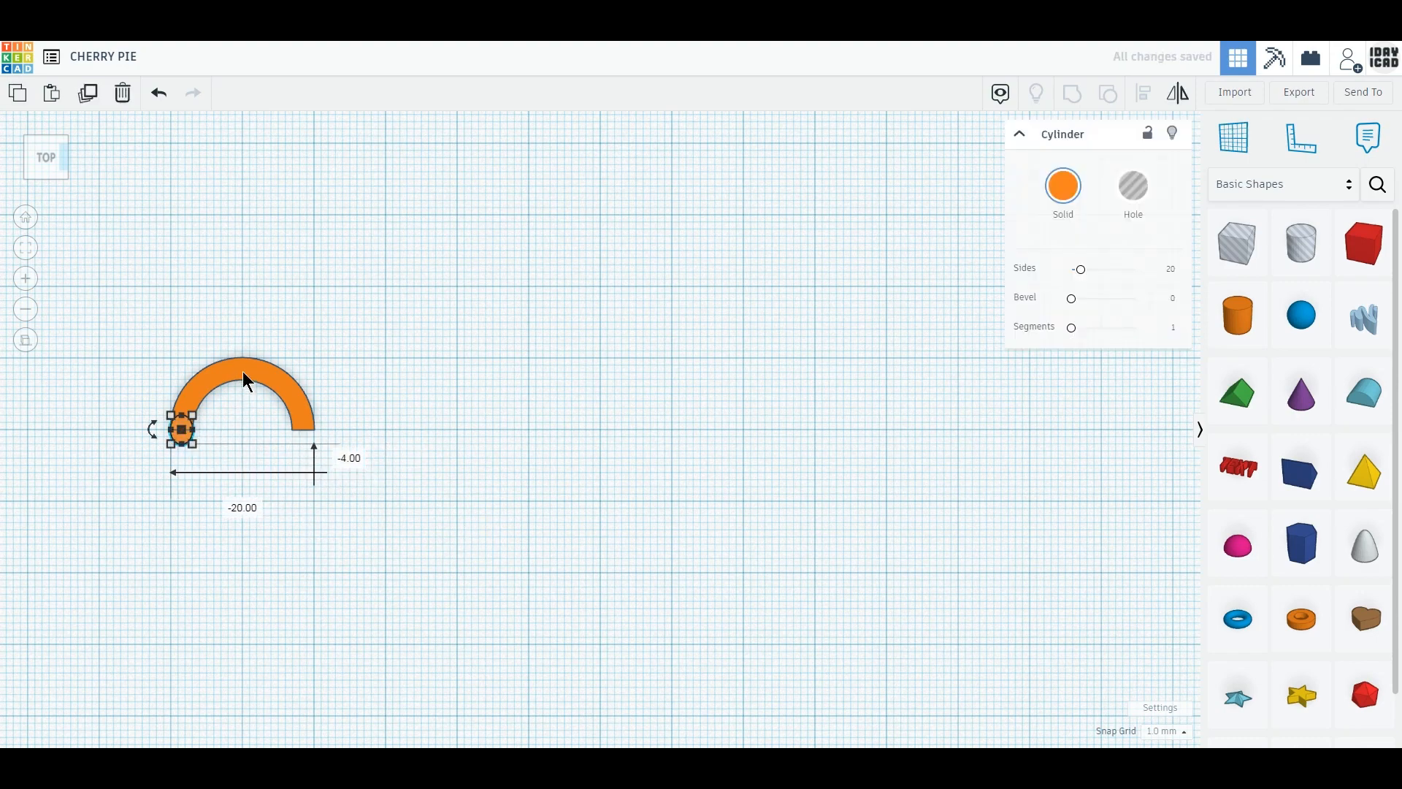
Step: Duplicate the half ring, turn the copy upside down and join it to the right end of the original
left_click(243, 371)
left_click(89, 95)
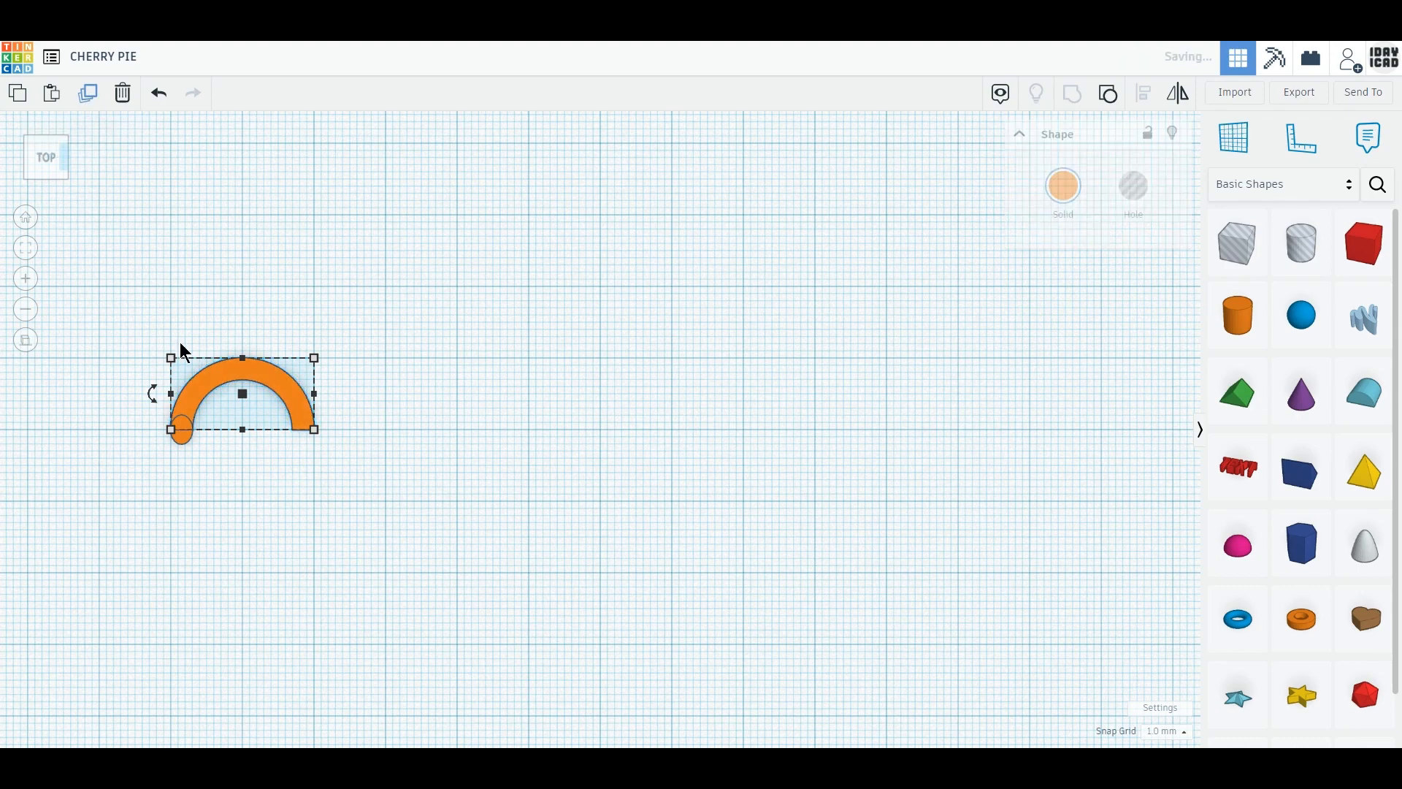
left_click_drag(151, 394, 365, 491)
left_click(232, 472)
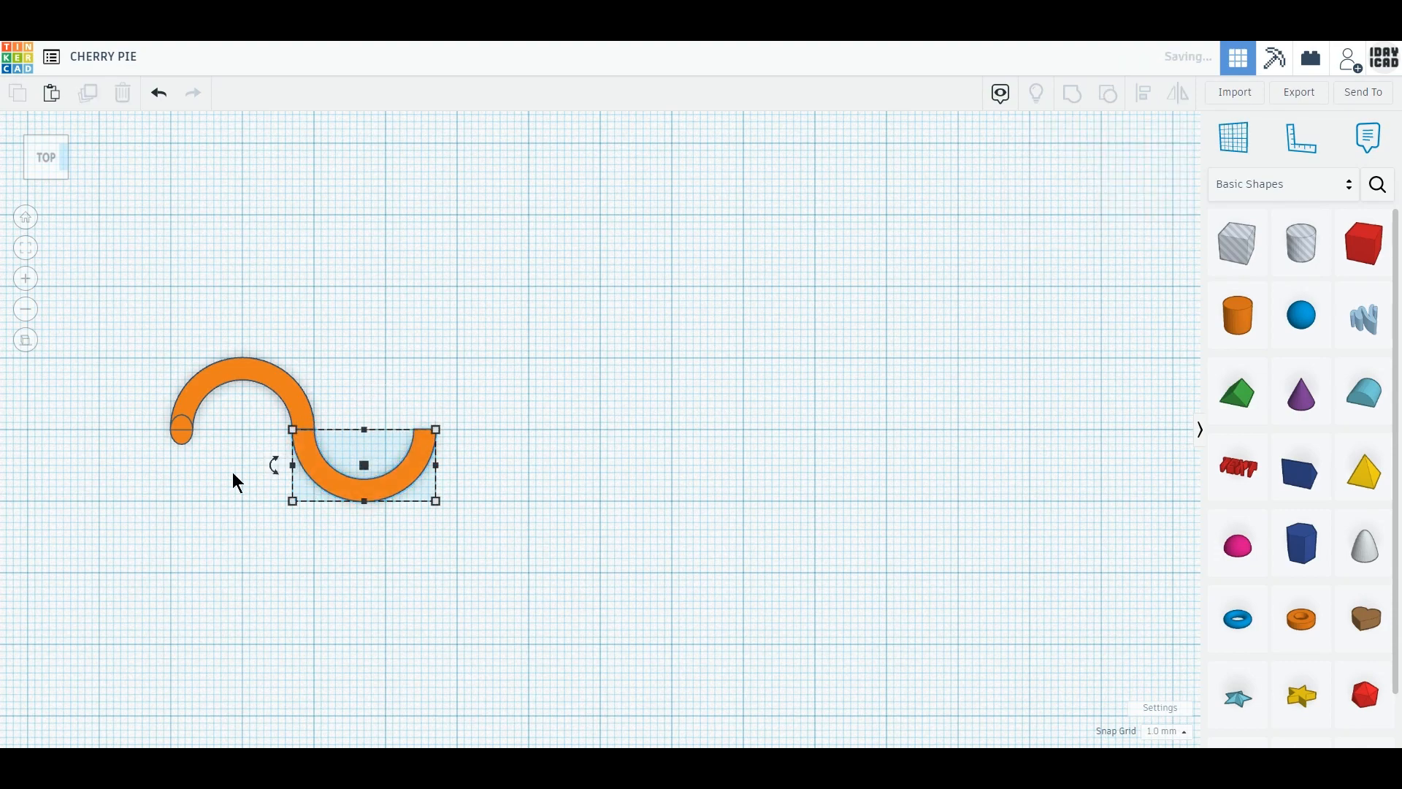
Step: Duplicate the small cylinder and place the copy over the joint between the two half rings
left_click(184, 441)
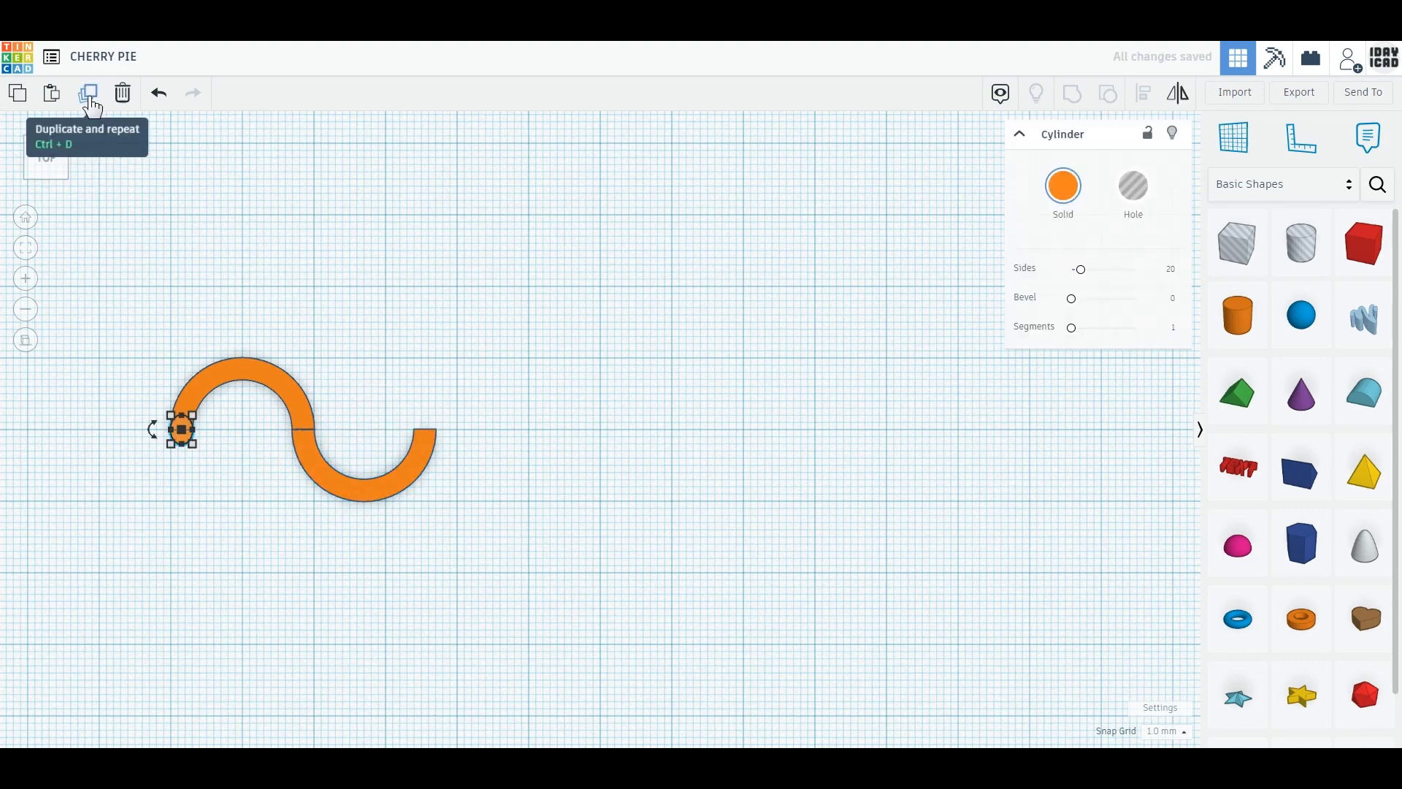
left_click(88, 94)
left_click_drag(182, 436, 300, 437)
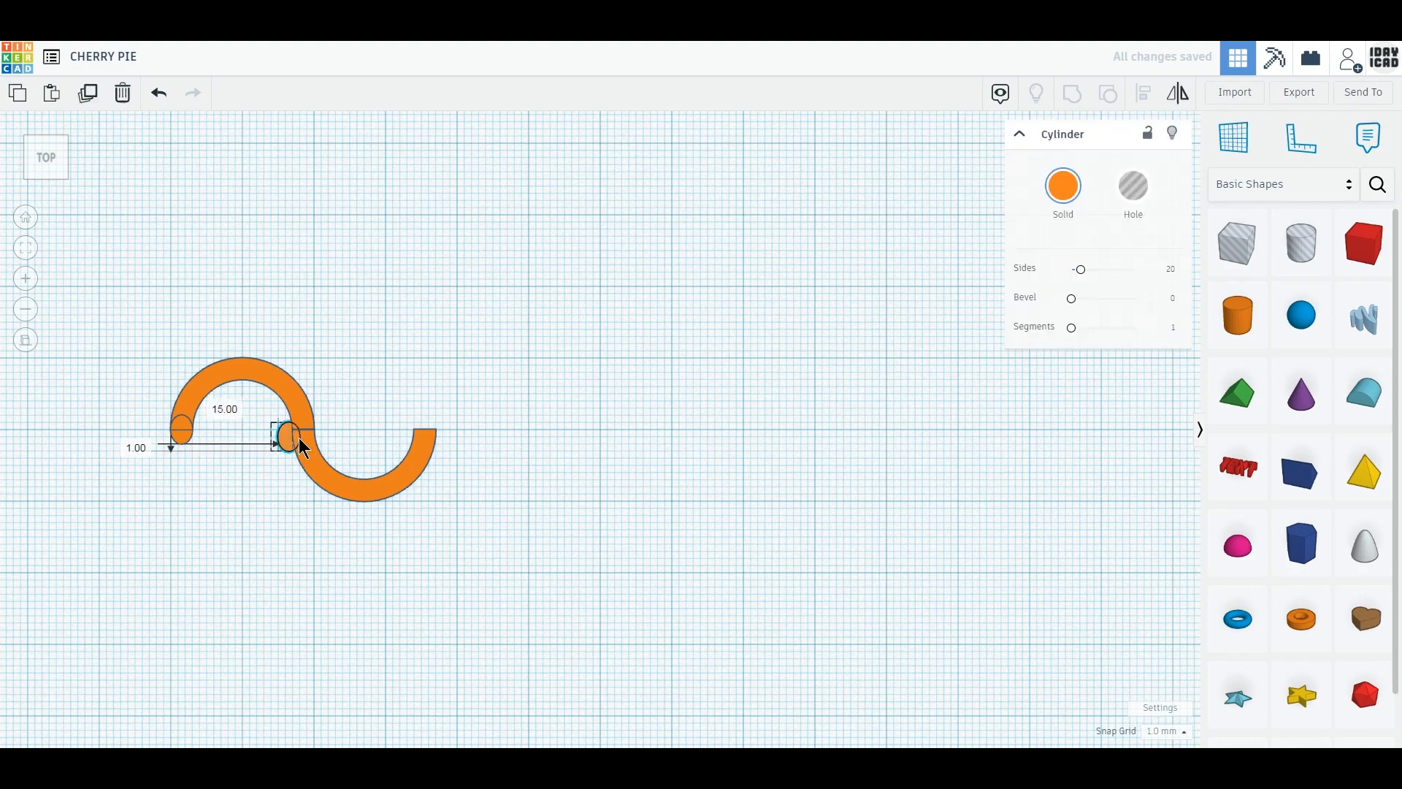
Step: Duplicate the two half rings and both small cylinders 34 mm to the right, and repeat the copy twice more
left_click_drag(129, 324, 498, 547)
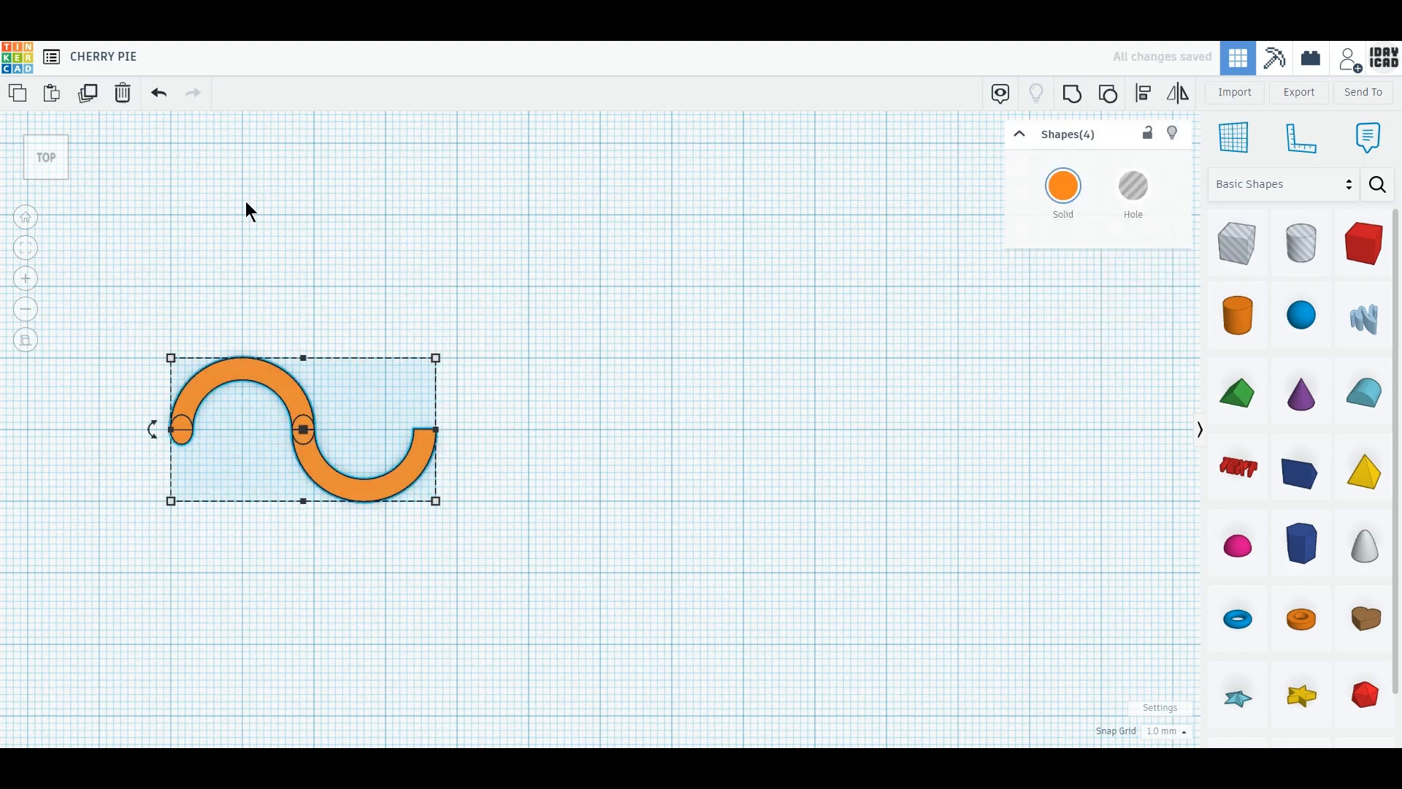
left_click(87, 93)
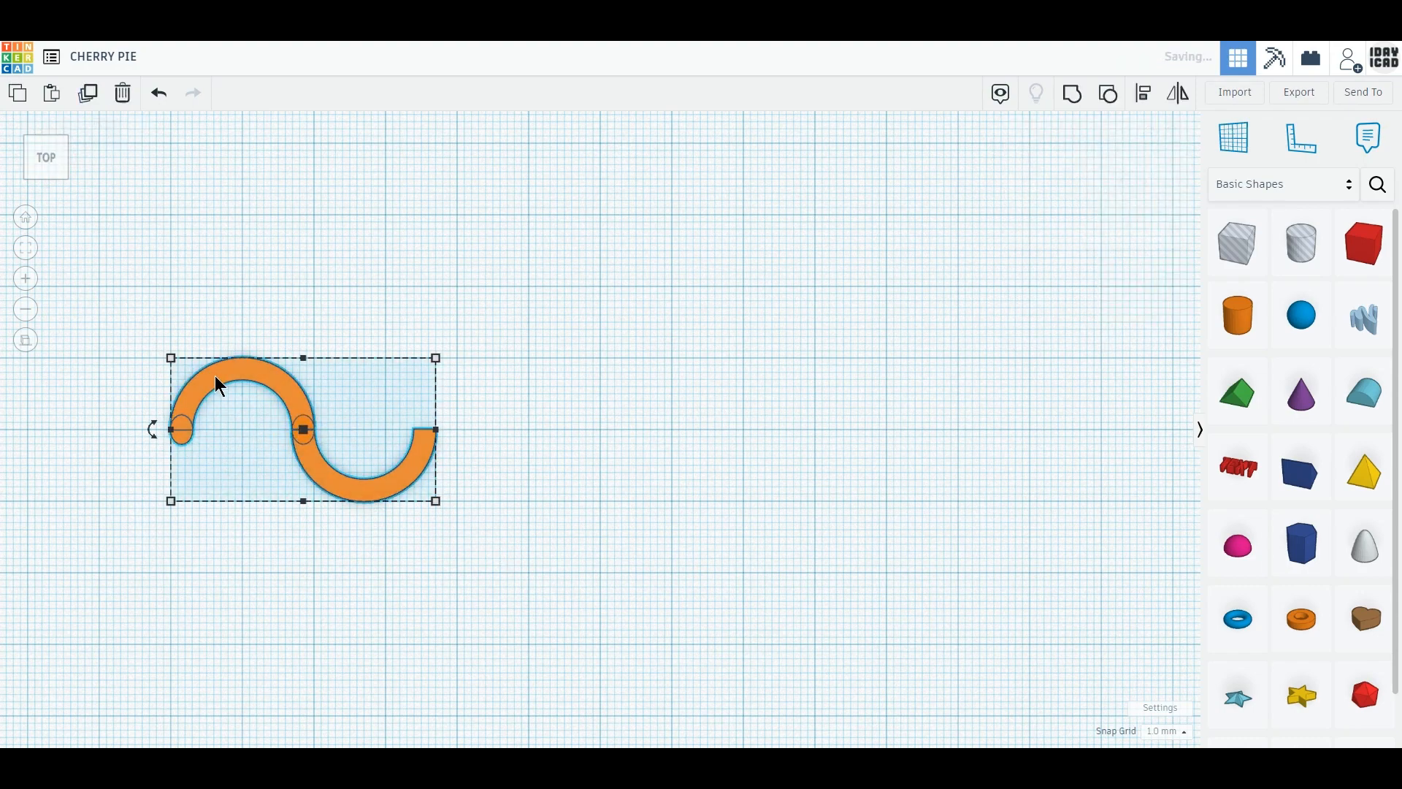
left_click_drag(215, 375, 460, 379)
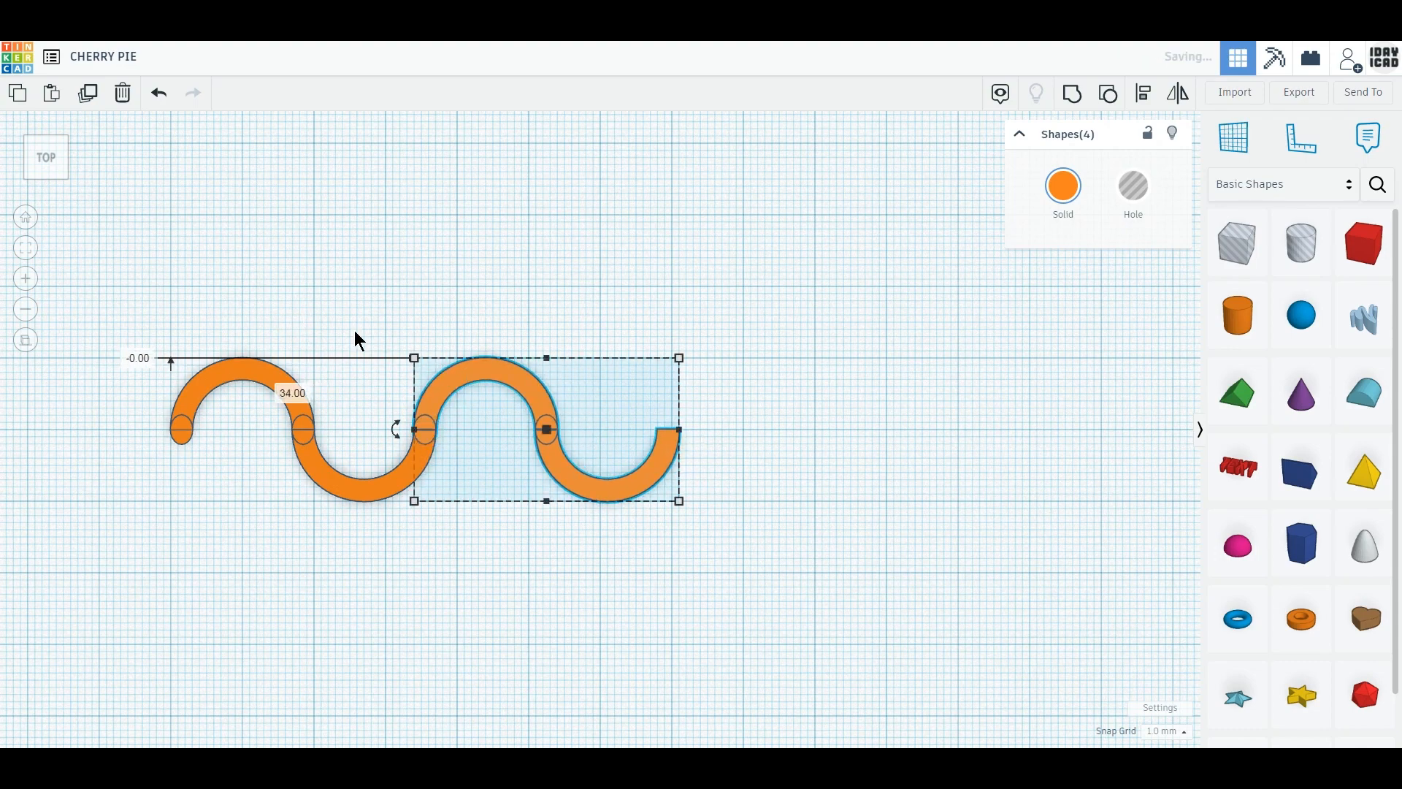
left_click(88, 95)
left_click(88, 95)
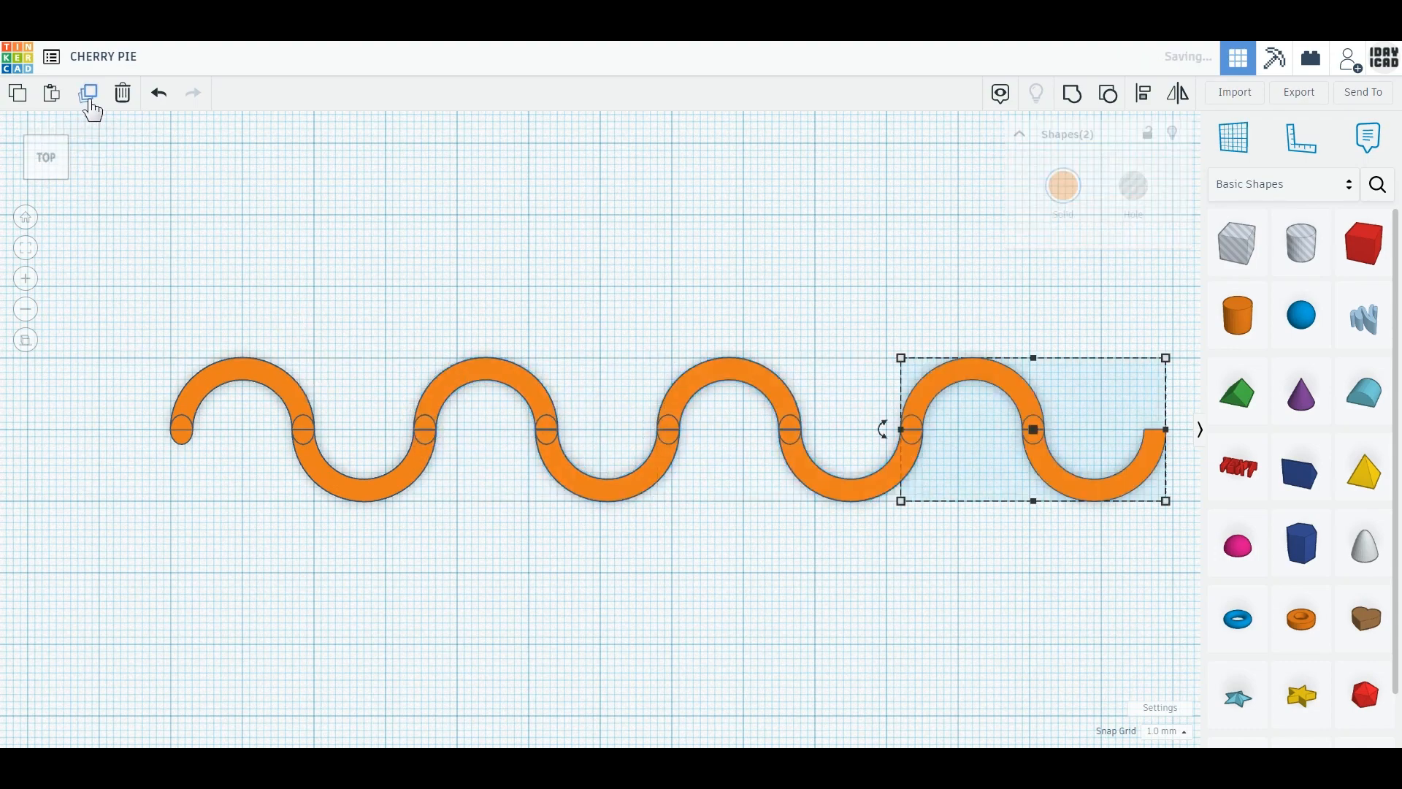
Step: Duplicate the small cylinder at the left end of the wave and place the copy over its open right end
scroll(204, 309, "down", 2)
left_click(250, 539)
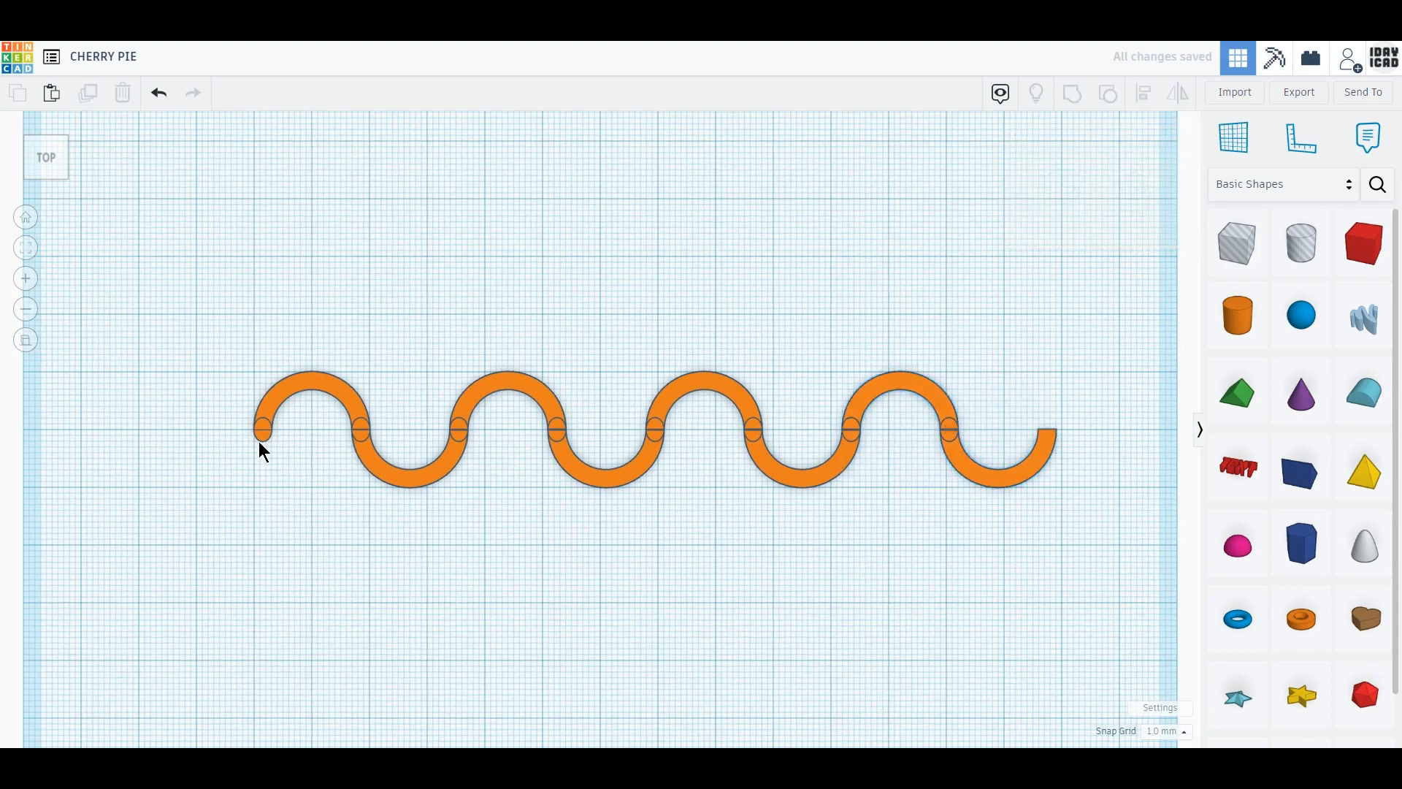
left_click(259, 437)
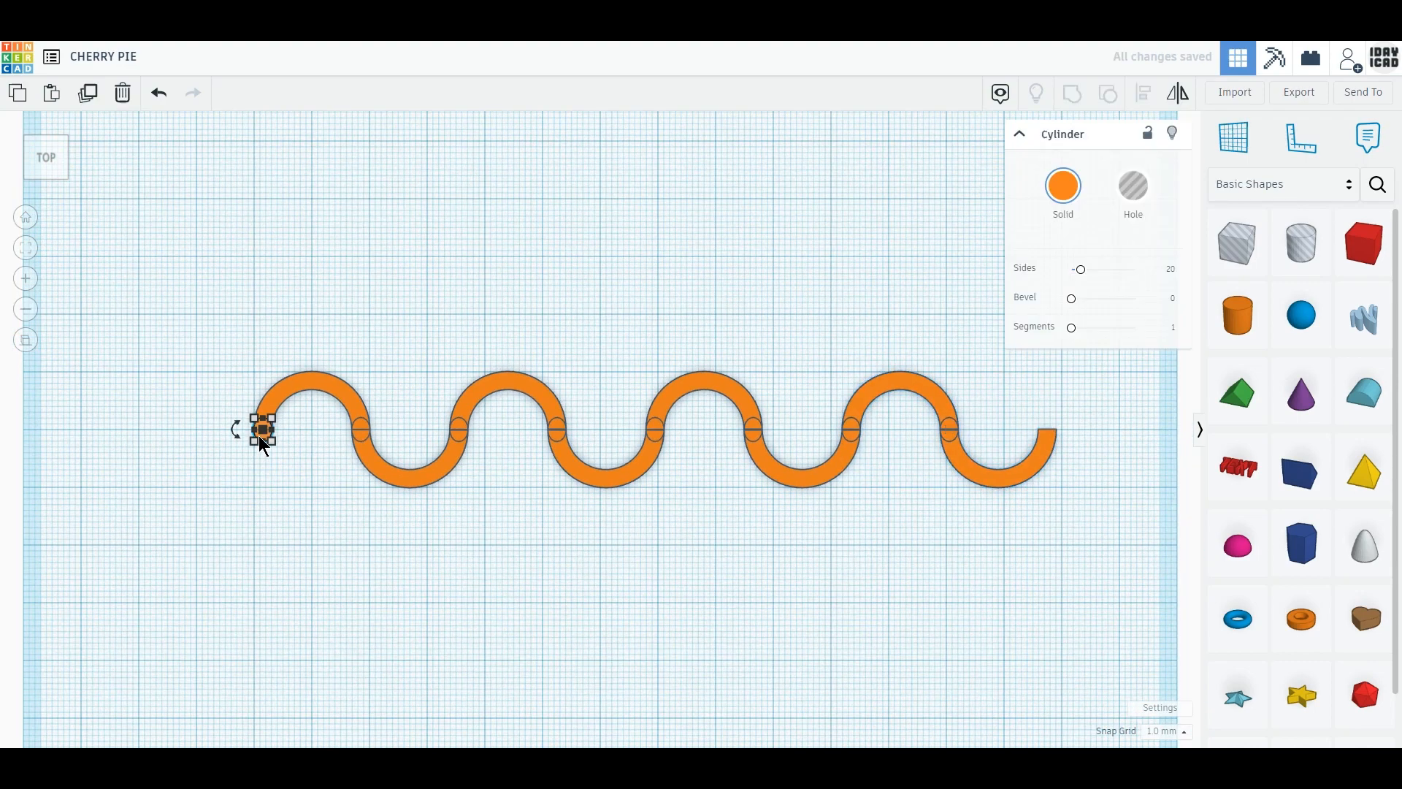
left_click(87, 102)
left_click(218, 435)
left_click_drag(262, 436, 1047, 435)
Step: Group all parts of the wavy strip and set its depth across the waves to 6 mm and its height to 8 mm
left_click_drag(204, 309, 1097, 591)
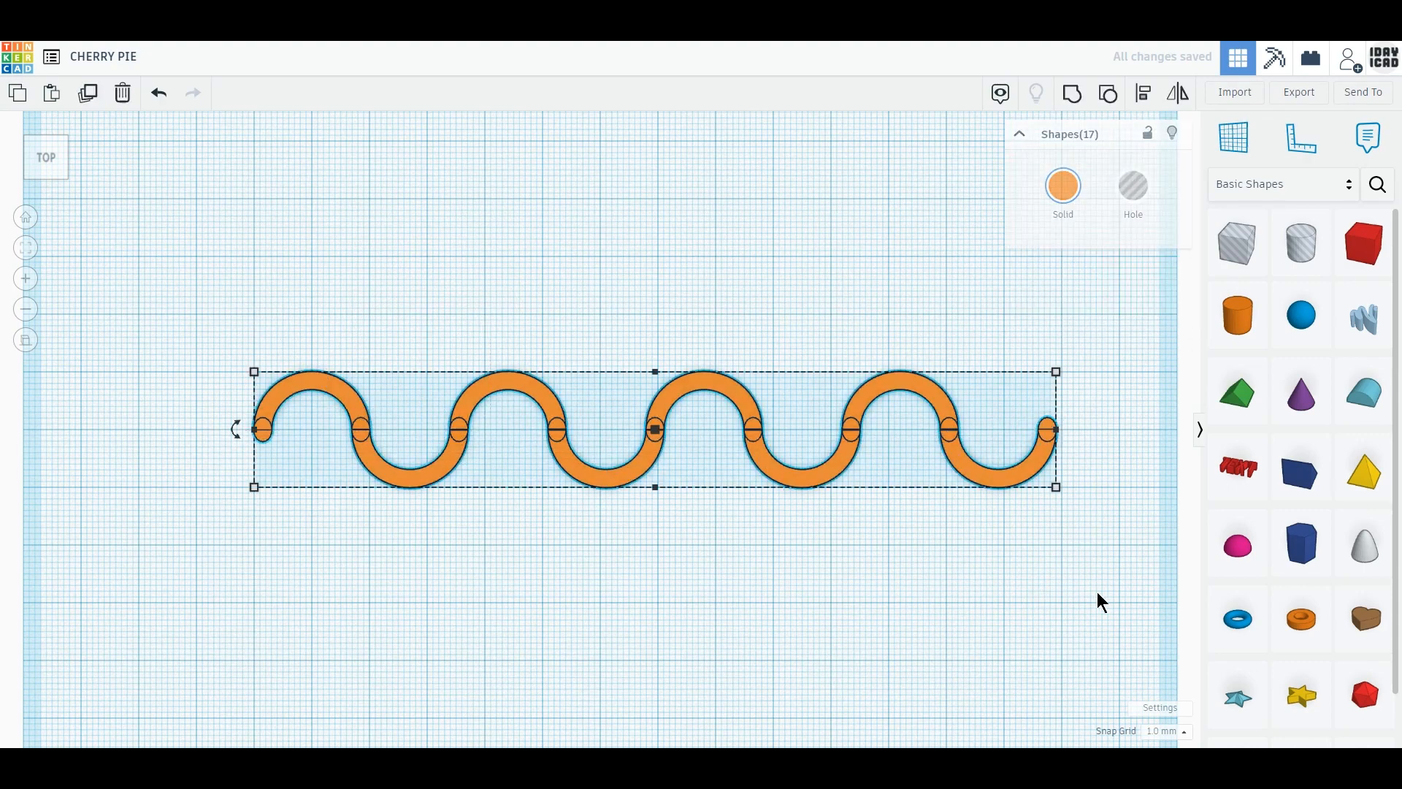
left_click(1074, 107)
left_click(657, 504)
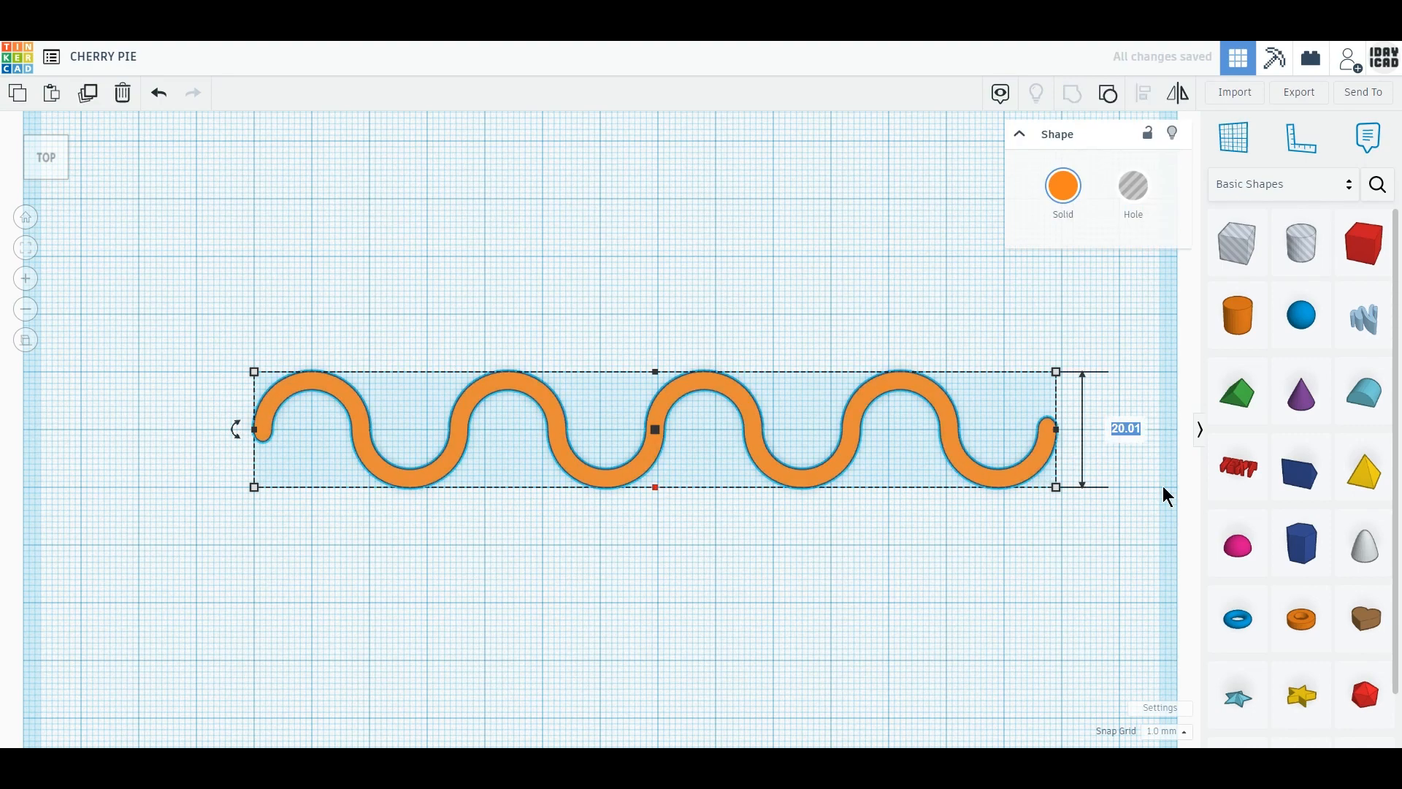
type("6")
key("Return")
right_click_drag(613, 553, 770, 504)
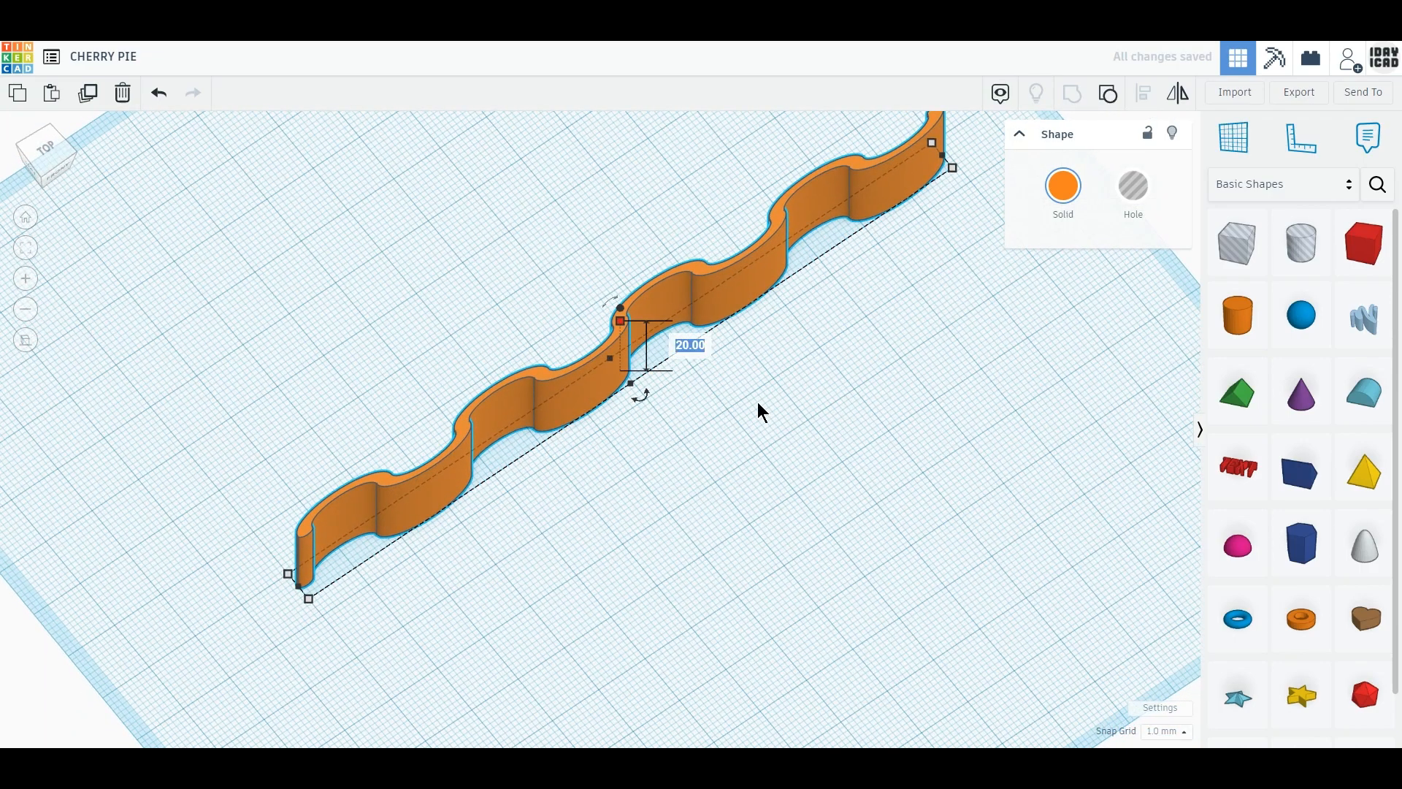
type("8")
key("Return")
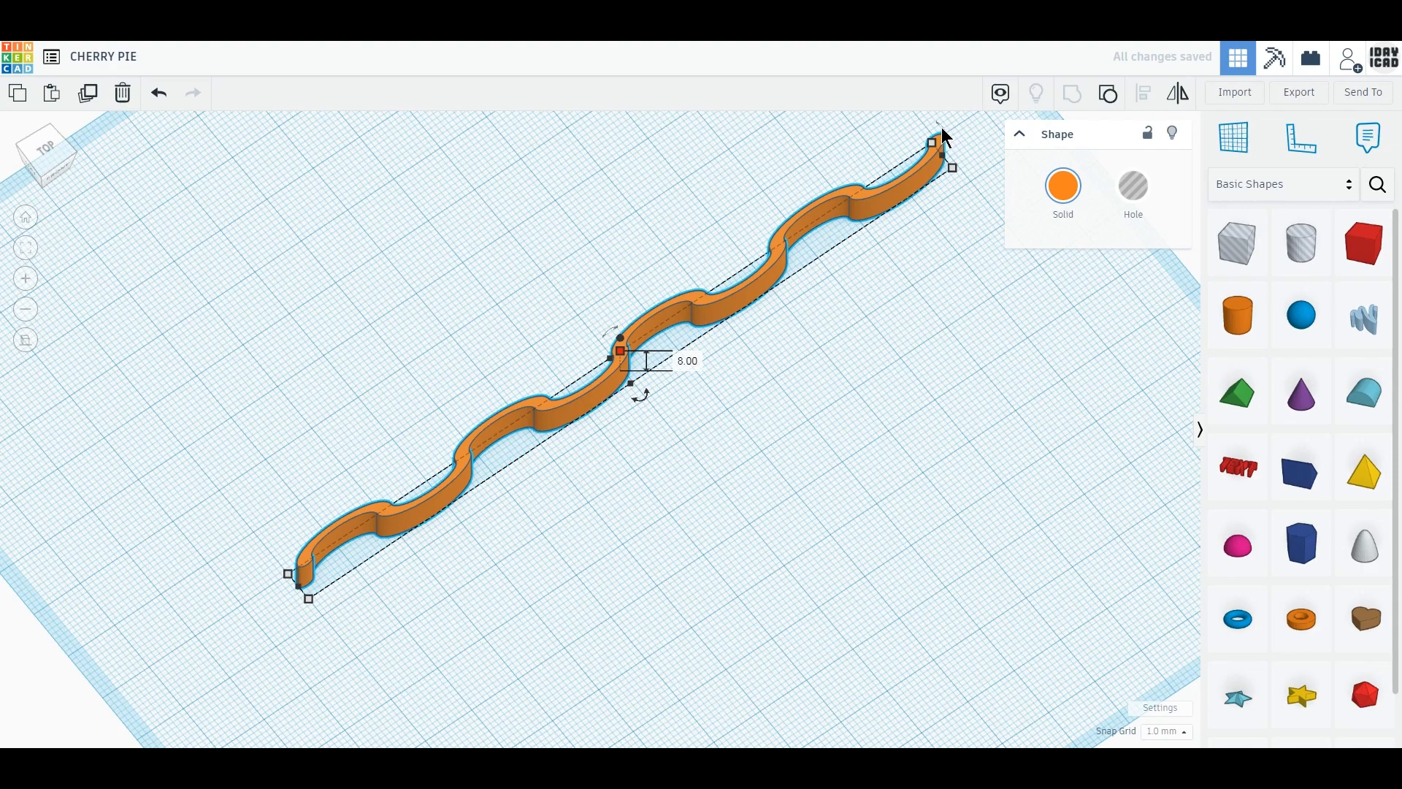
Step: Rotate the wavy strip 90° about its long axis so that the waves run up and down
middle_click_drag(918, 230, 856, 273)
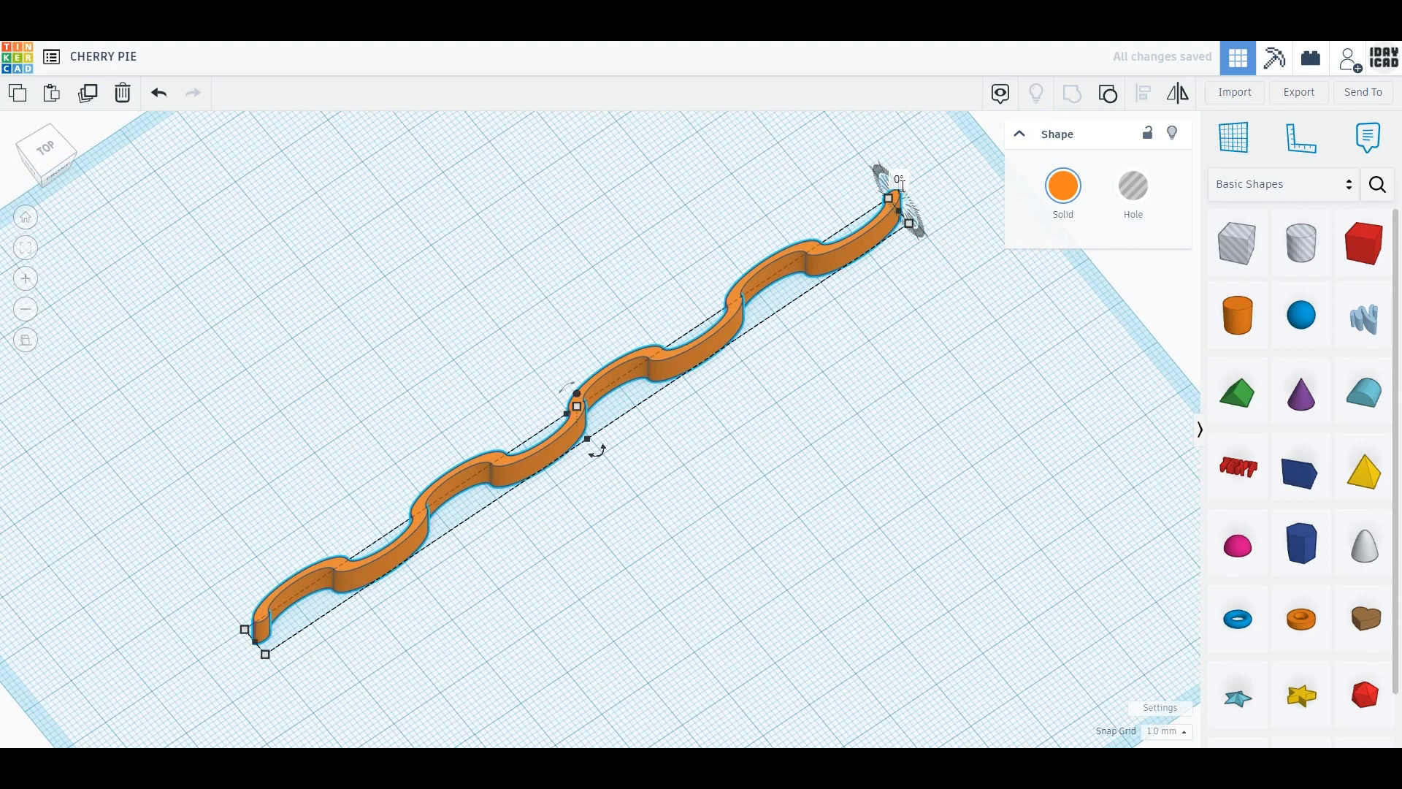
left_click(902, 181)
type("90")
key("Return")
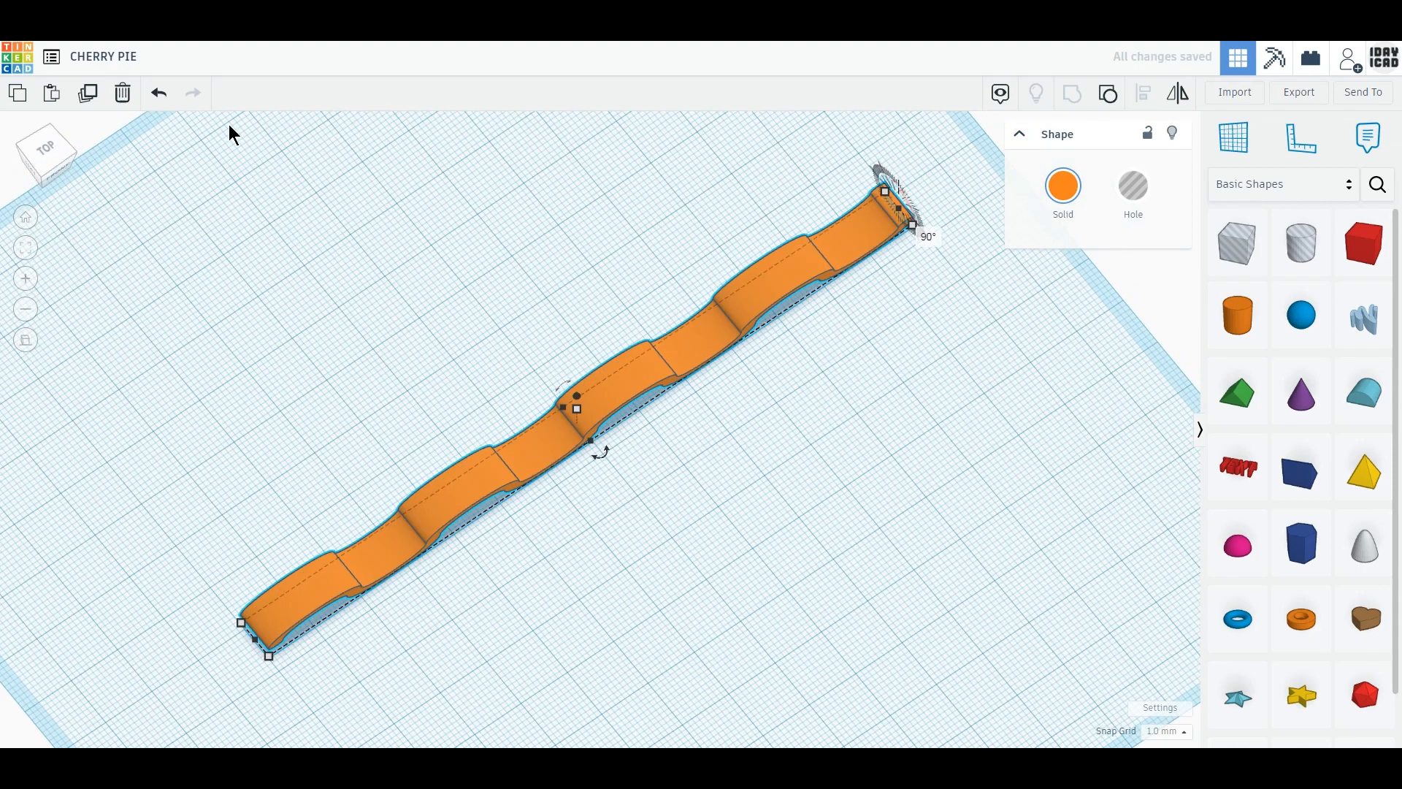
Step: Viewed from above, move the strip about 39 mm toward the back of the workplane and 10 mm left
left_click(50, 153)
scroll(279, 321, "down", 2)
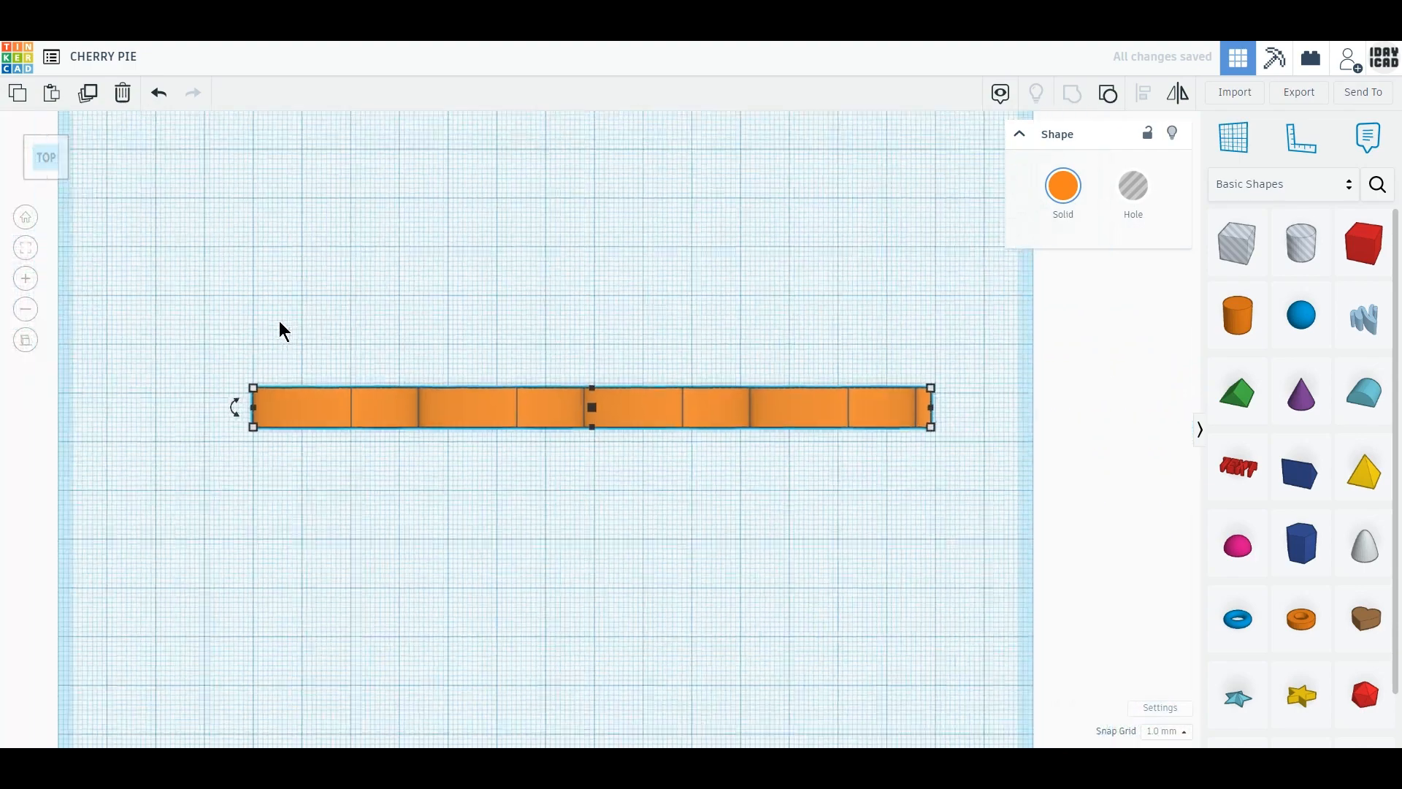
left_click_drag(331, 407, 274, 231)
scroll(273, 228, "down", 2)
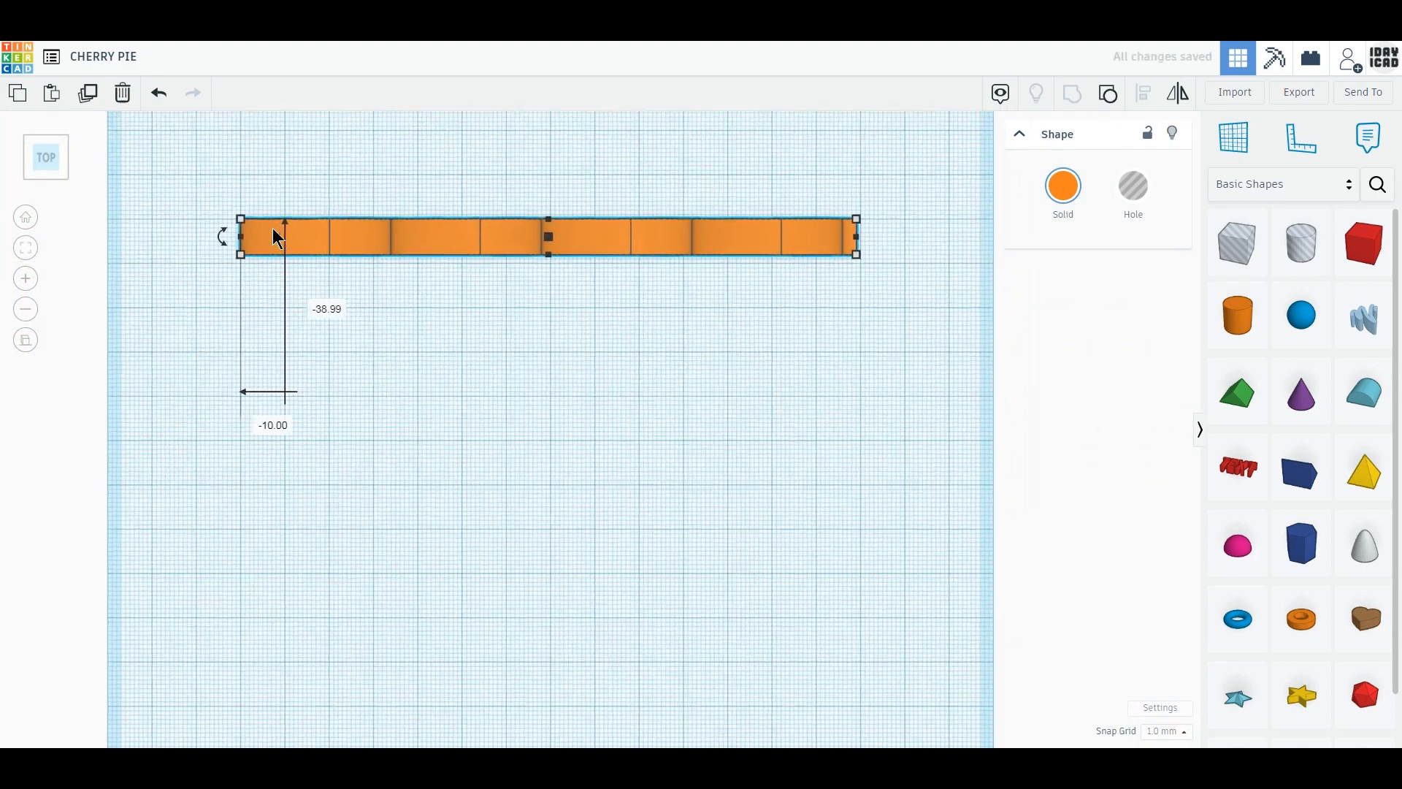
Step: Duplicate the strip 34 mm straight toward the front, aligned with the original, and repeat the copy twice more
left_click(93, 100)
left_click_drag(324, 276, 344, 340)
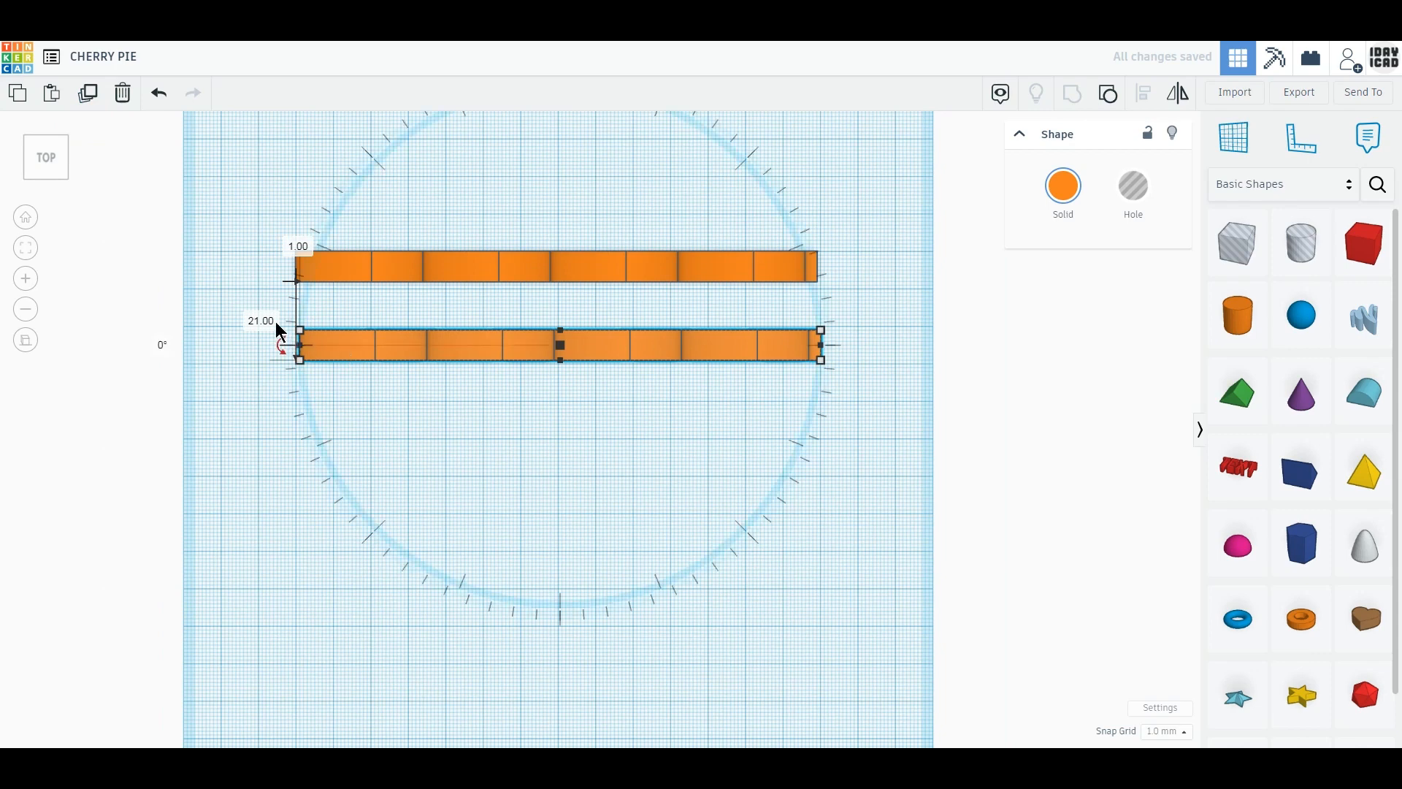
key("Left")
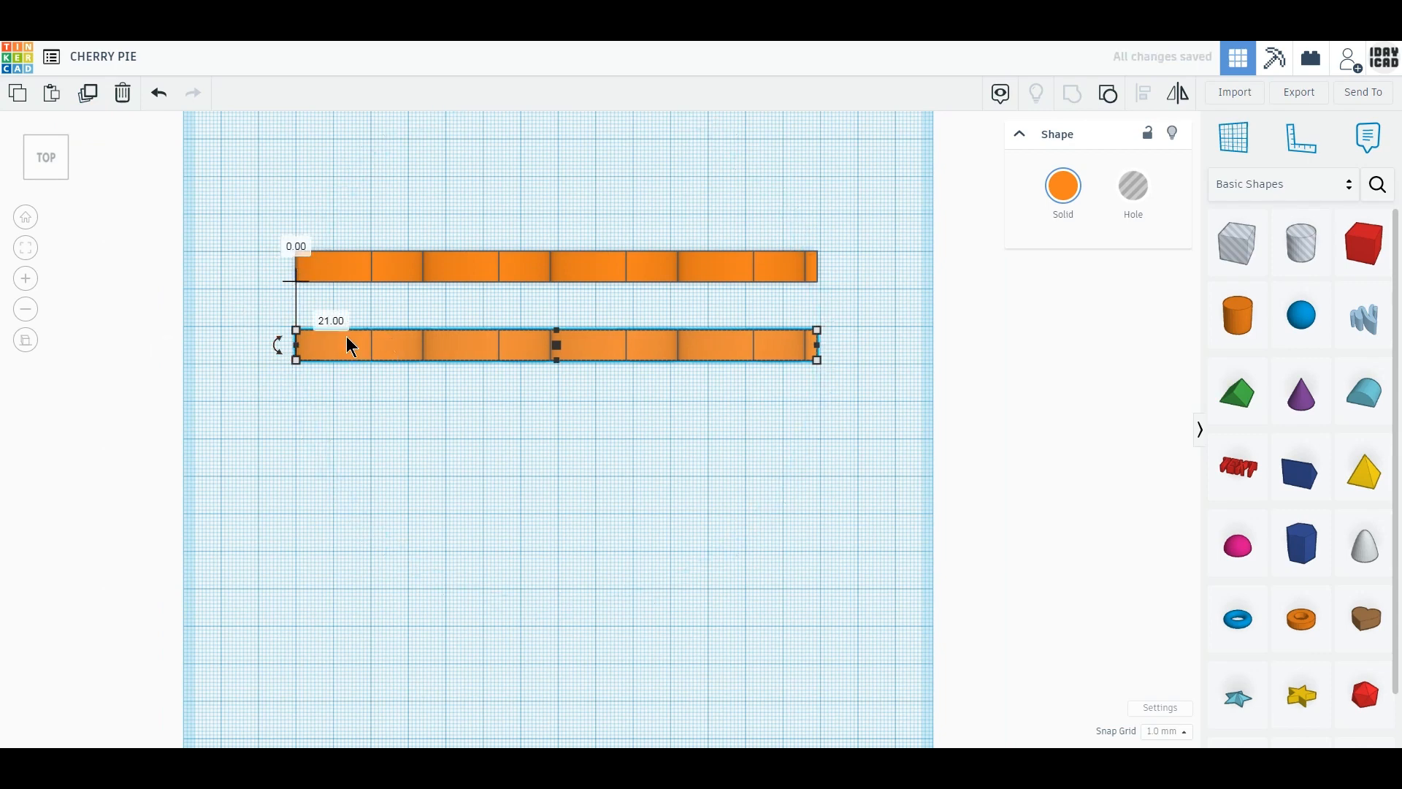
left_click(340, 324)
type("34")
key("Return")
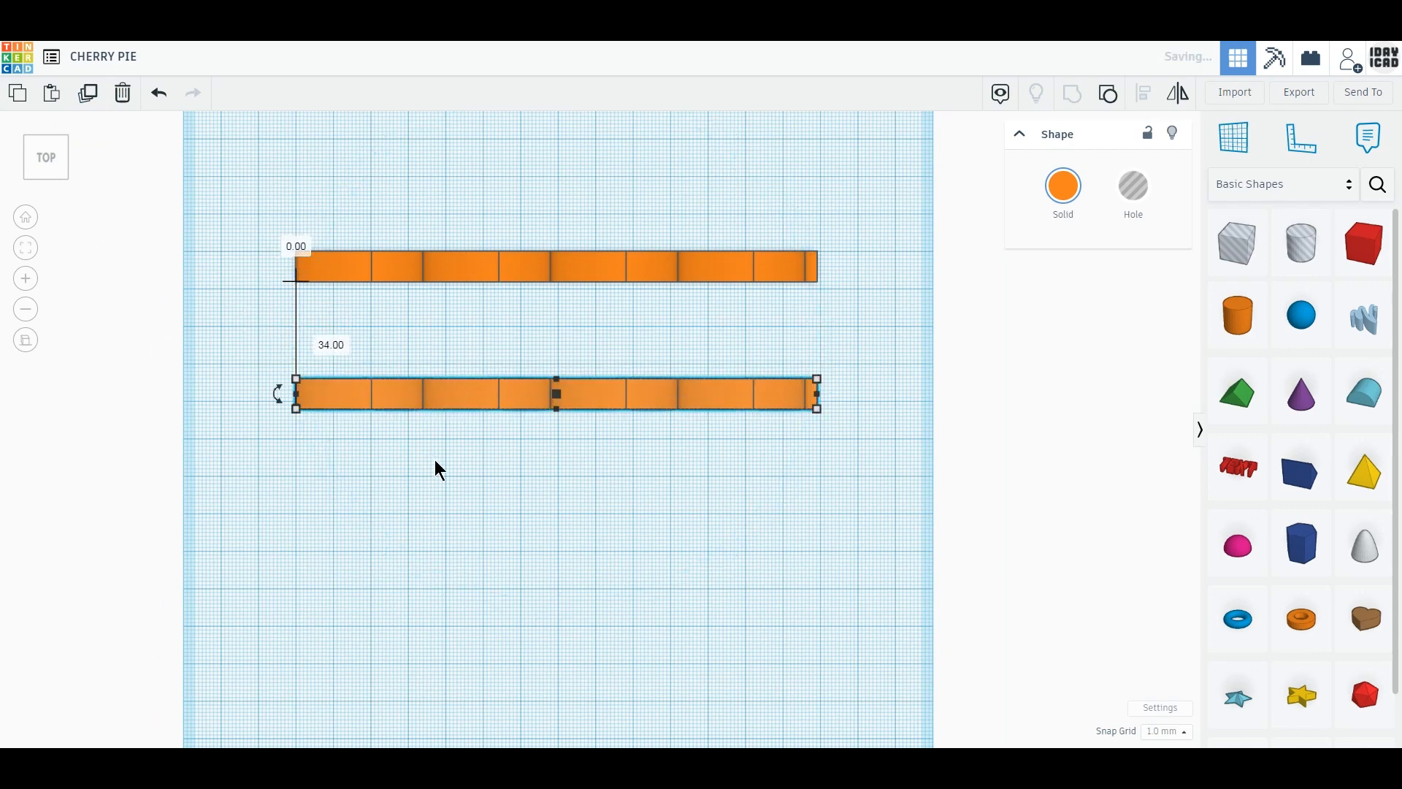
left_click(89, 93)
left_click(89, 93)
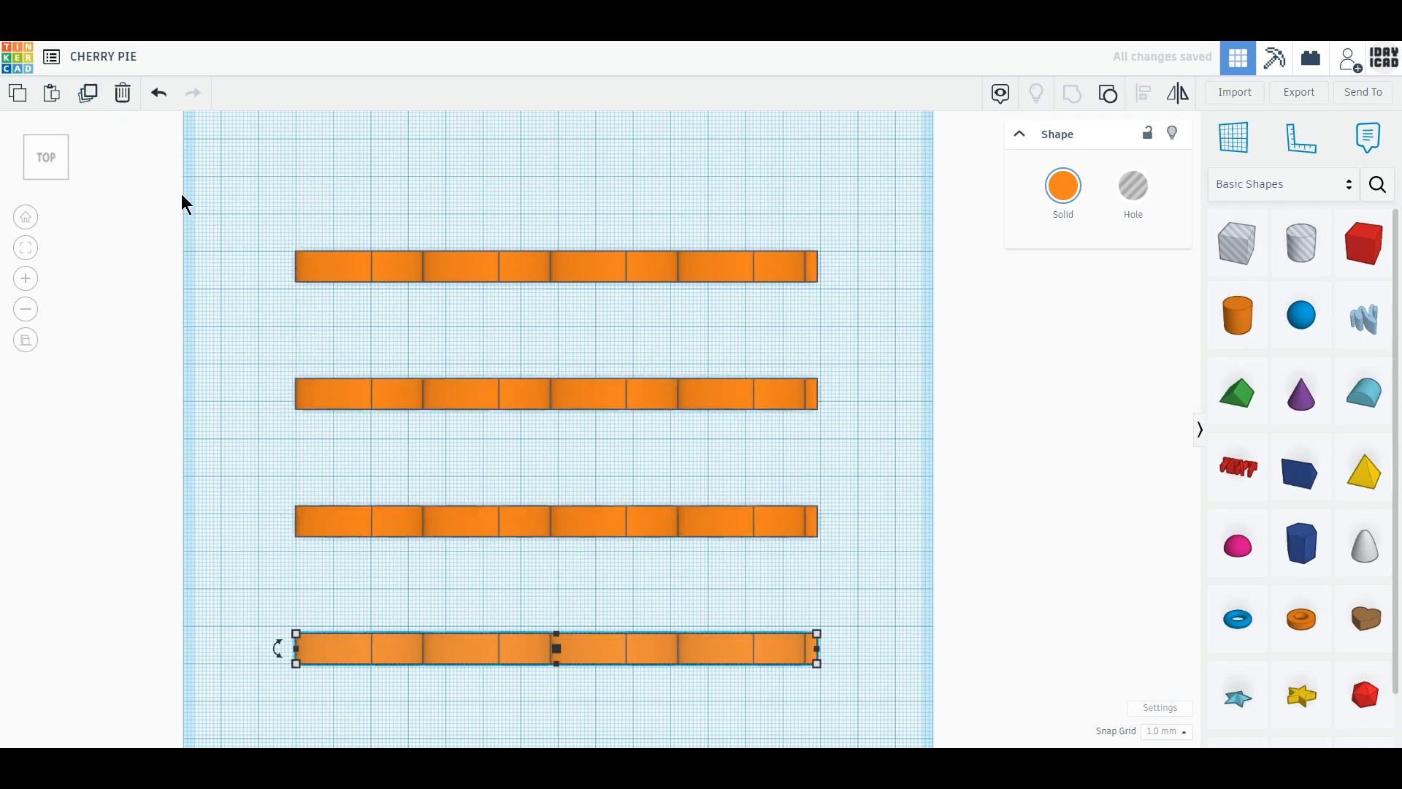
Step: Duplicate the four strips, rotate the copies 90° and shift them 8.5 mm right and 8.5 mm toward the front
left_click_drag(182, 177, 926, 691)
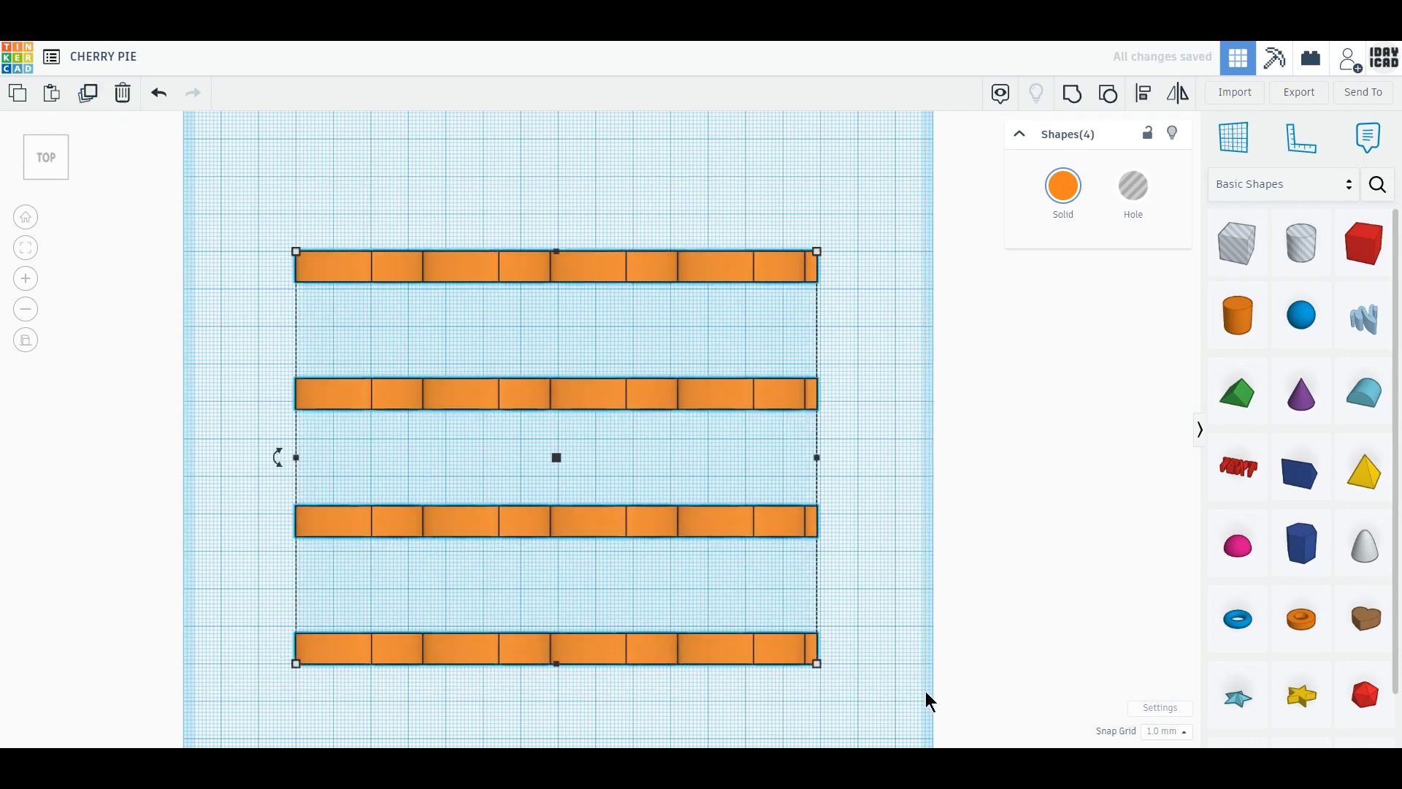
left_click(88, 95)
left_click_drag(277, 457, 561, 296)
left_click_drag(366, 353, 400, 380)
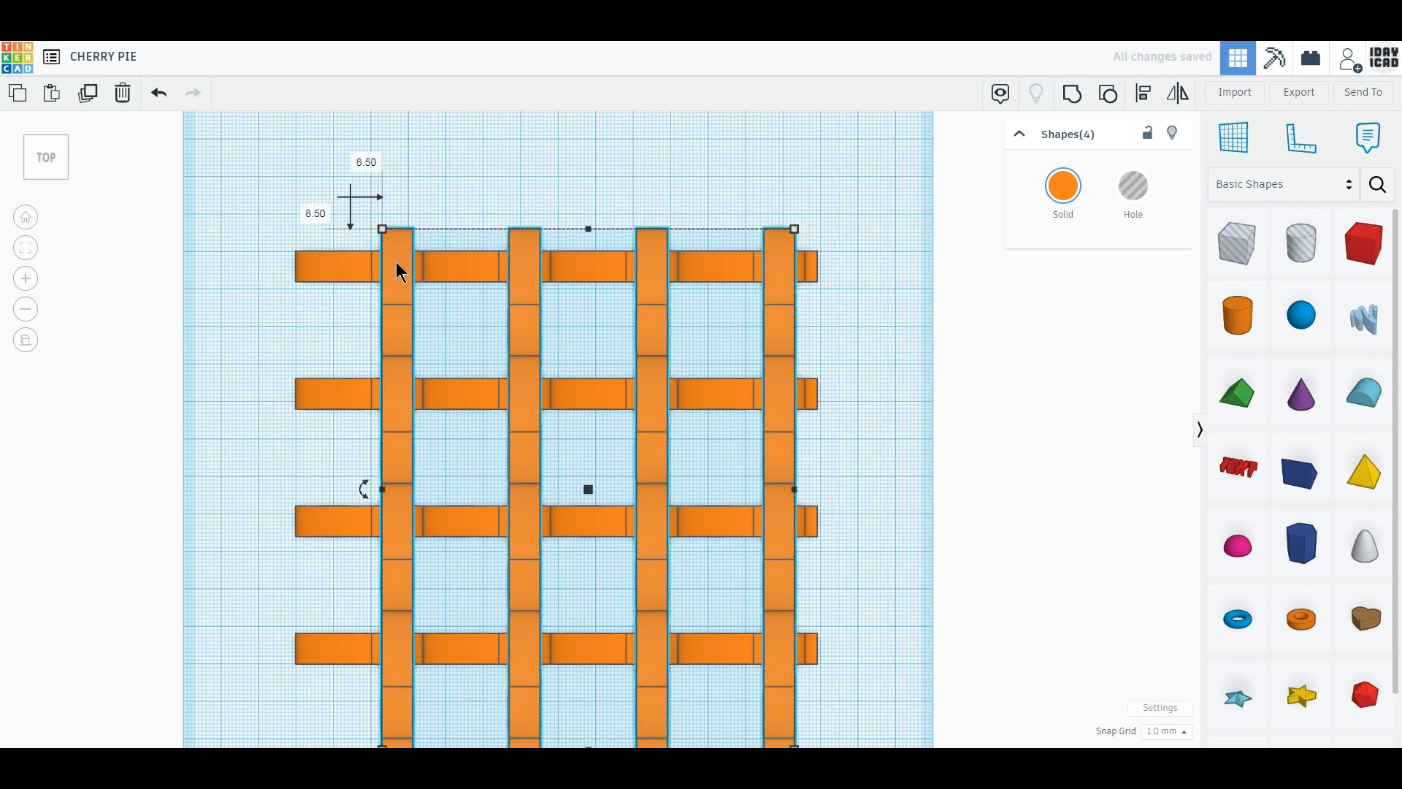
left_click(307, 323)
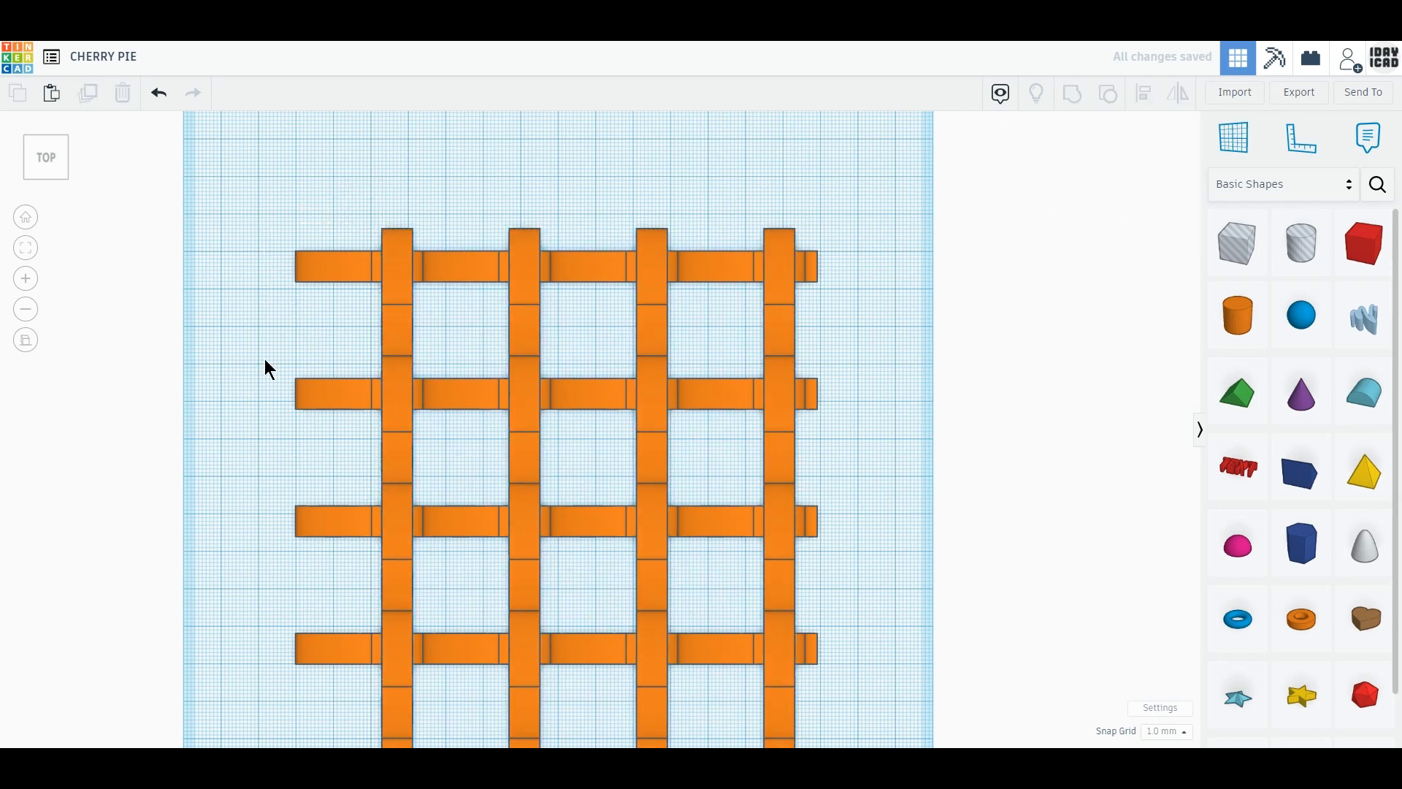
Step: Duplicate all eight strips and rotate the copies 180° in place to fill the gaps of the weave
scroll(265, 358, "down", 2)
middle_click_drag(296, 401, 294, 310)
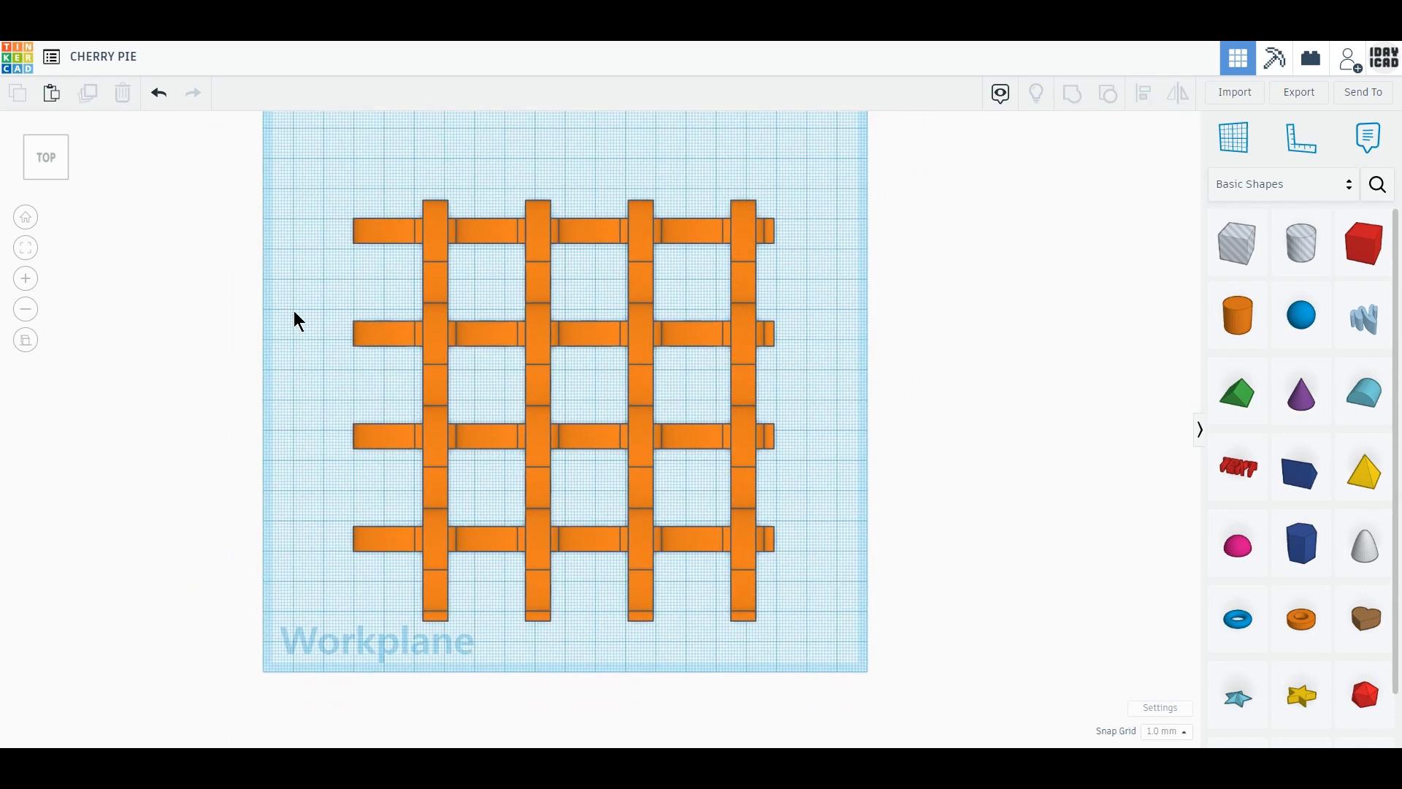
left_click_drag(285, 186, 875, 654)
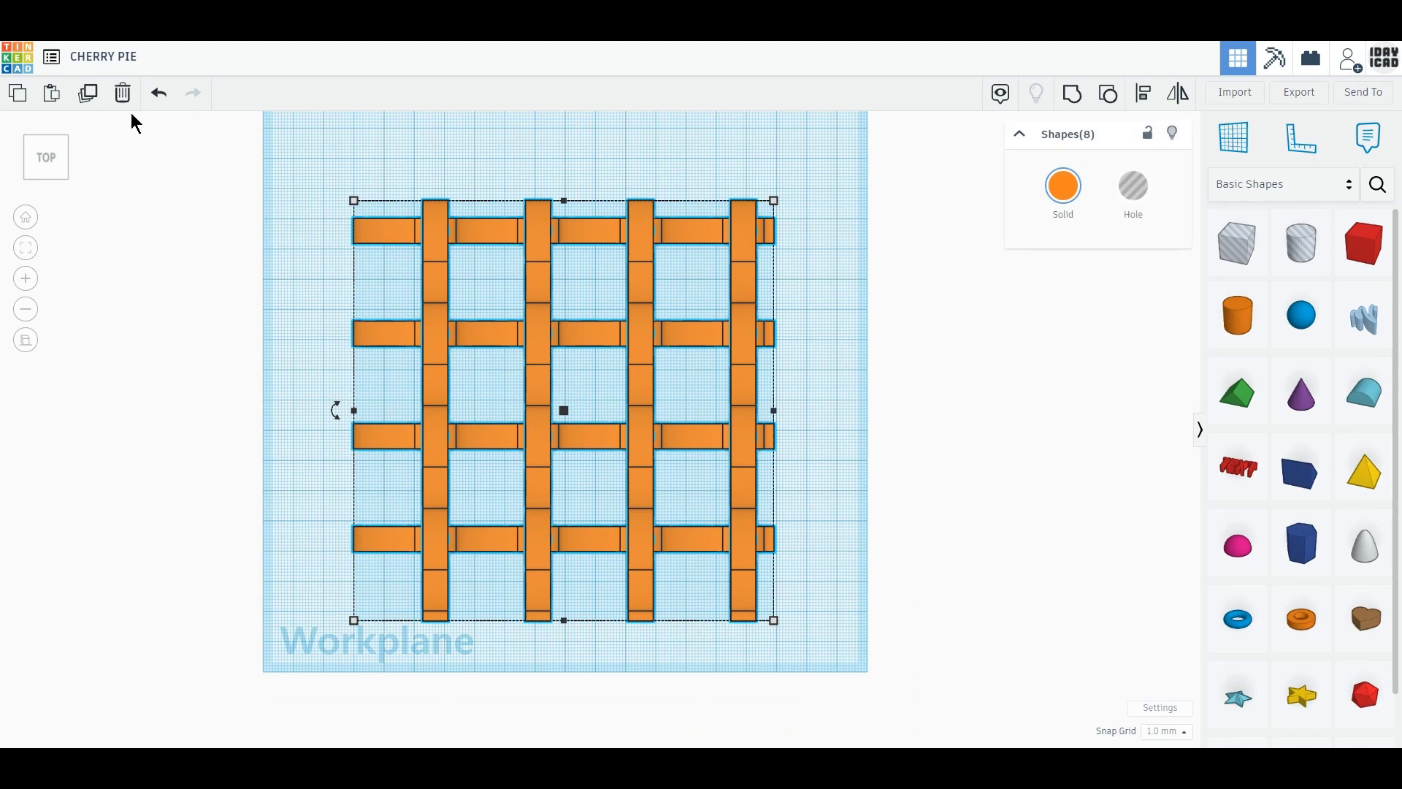
left_click(89, 93)
left_click_drag(335, 411, 831, 443)
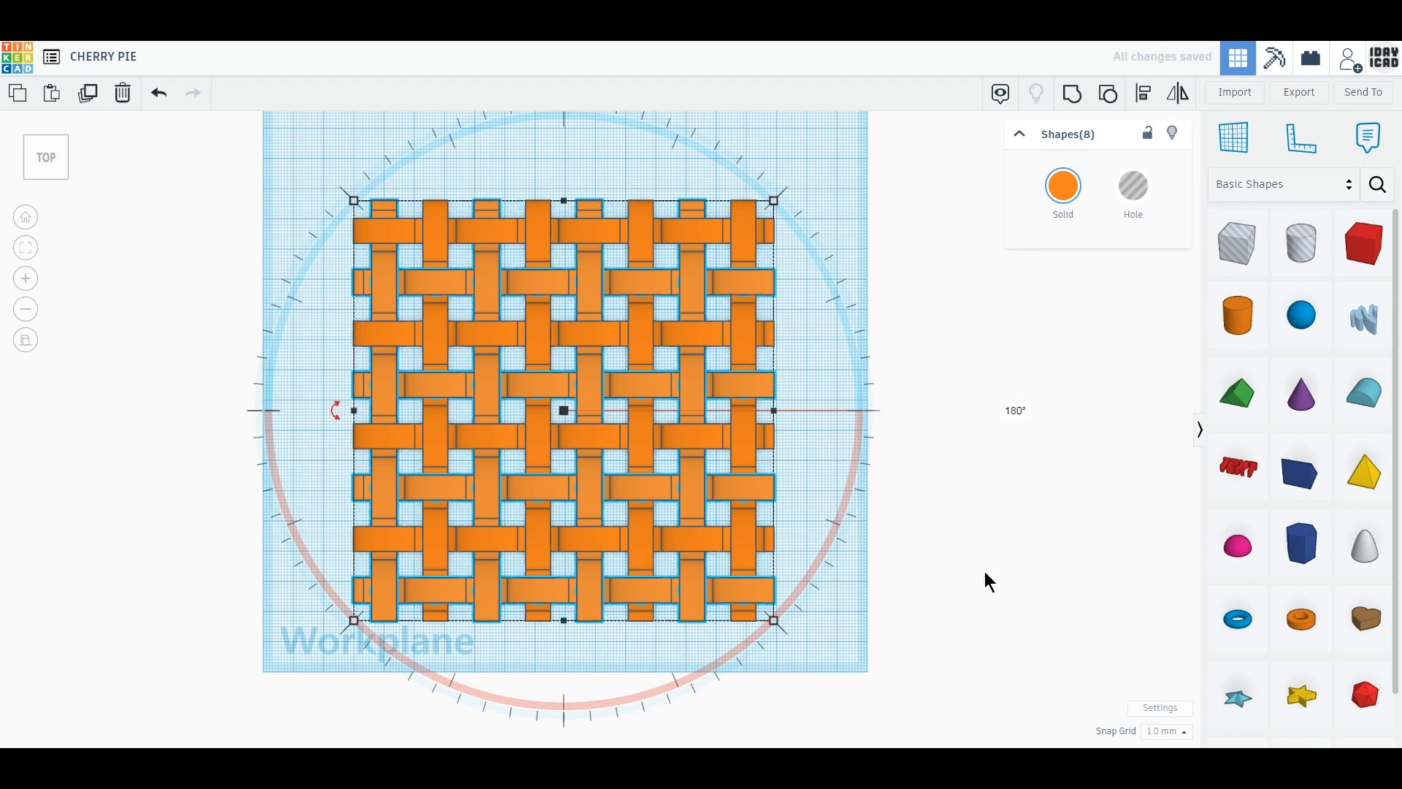
left_click(984, 571)
Step: Group all sixteen strips into one lattice shape
left_click_drag(337, 294, 891, 682)
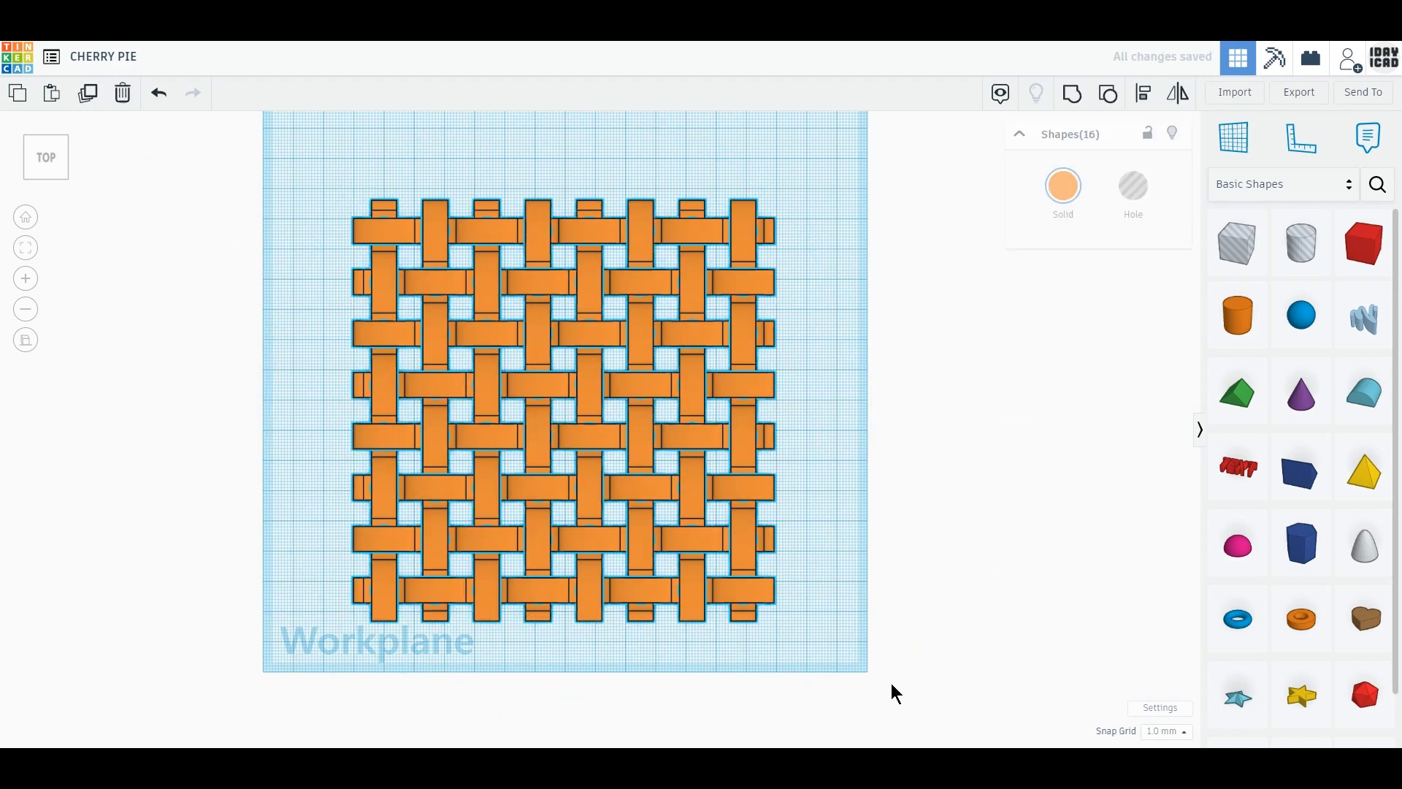
left_click(1072, 95)
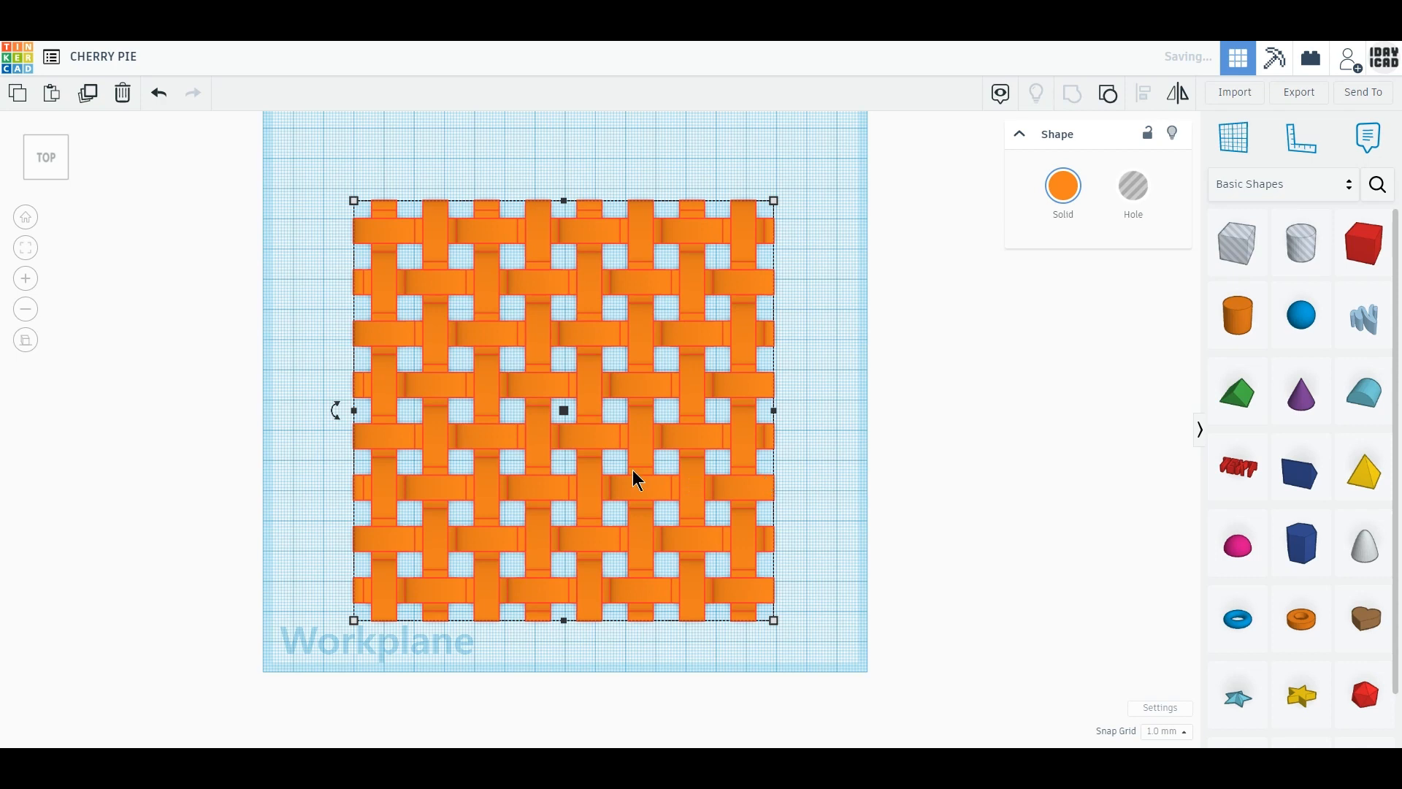
left_click(850, 430)
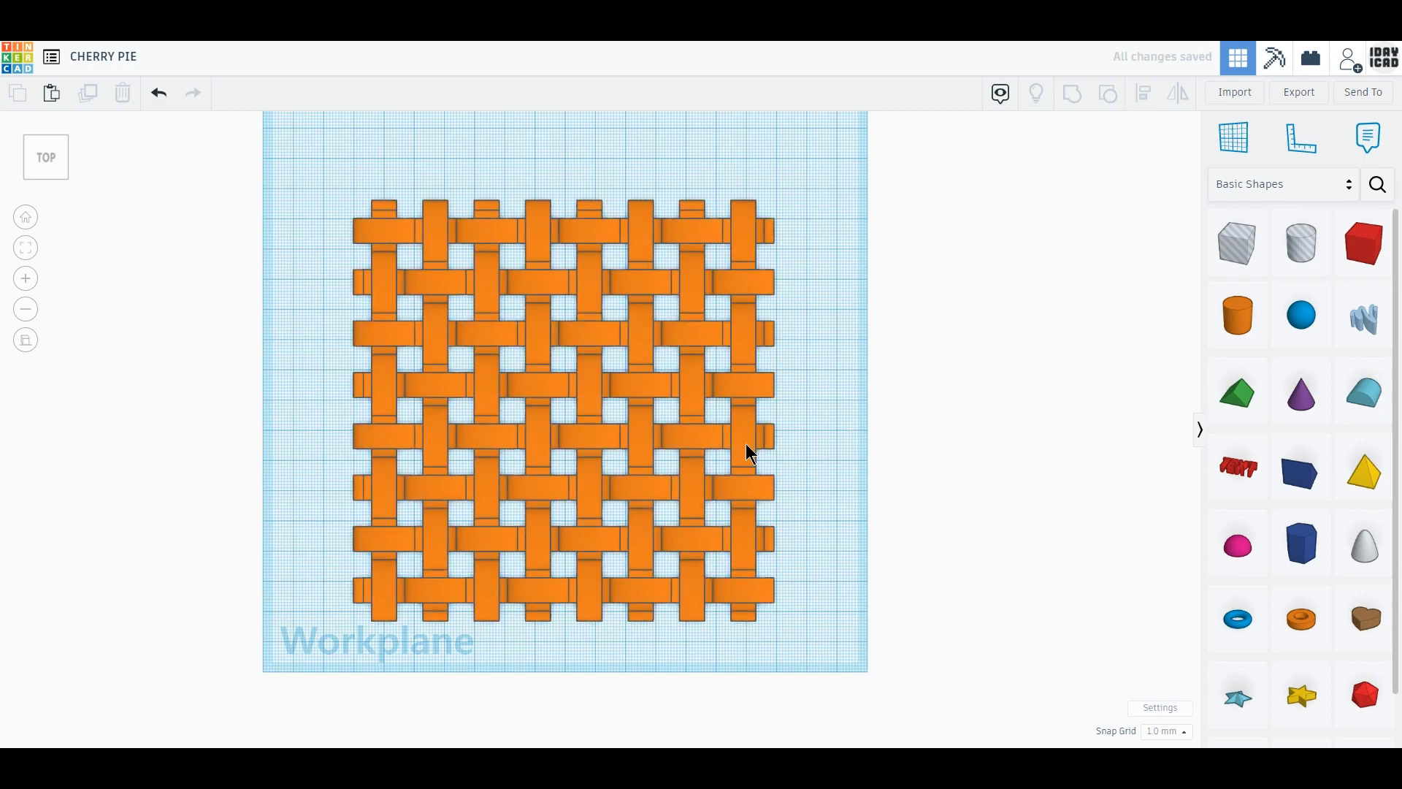
Step: Move the lattice 10 mm left and 15 mm toward the back, and resize it to 100 by 100 mm
left_click_drag(746, 444, 720, 400)
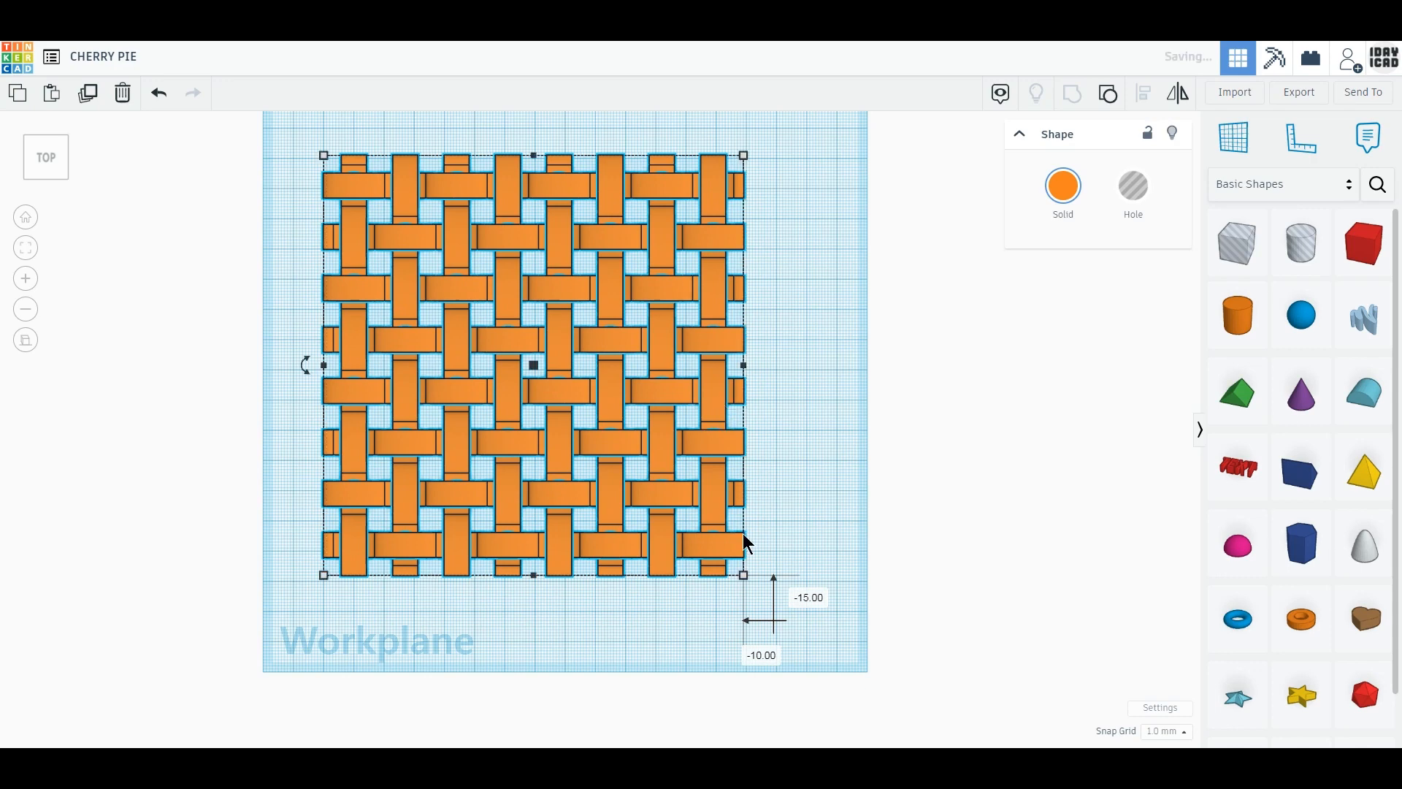
left_click(541, 649)
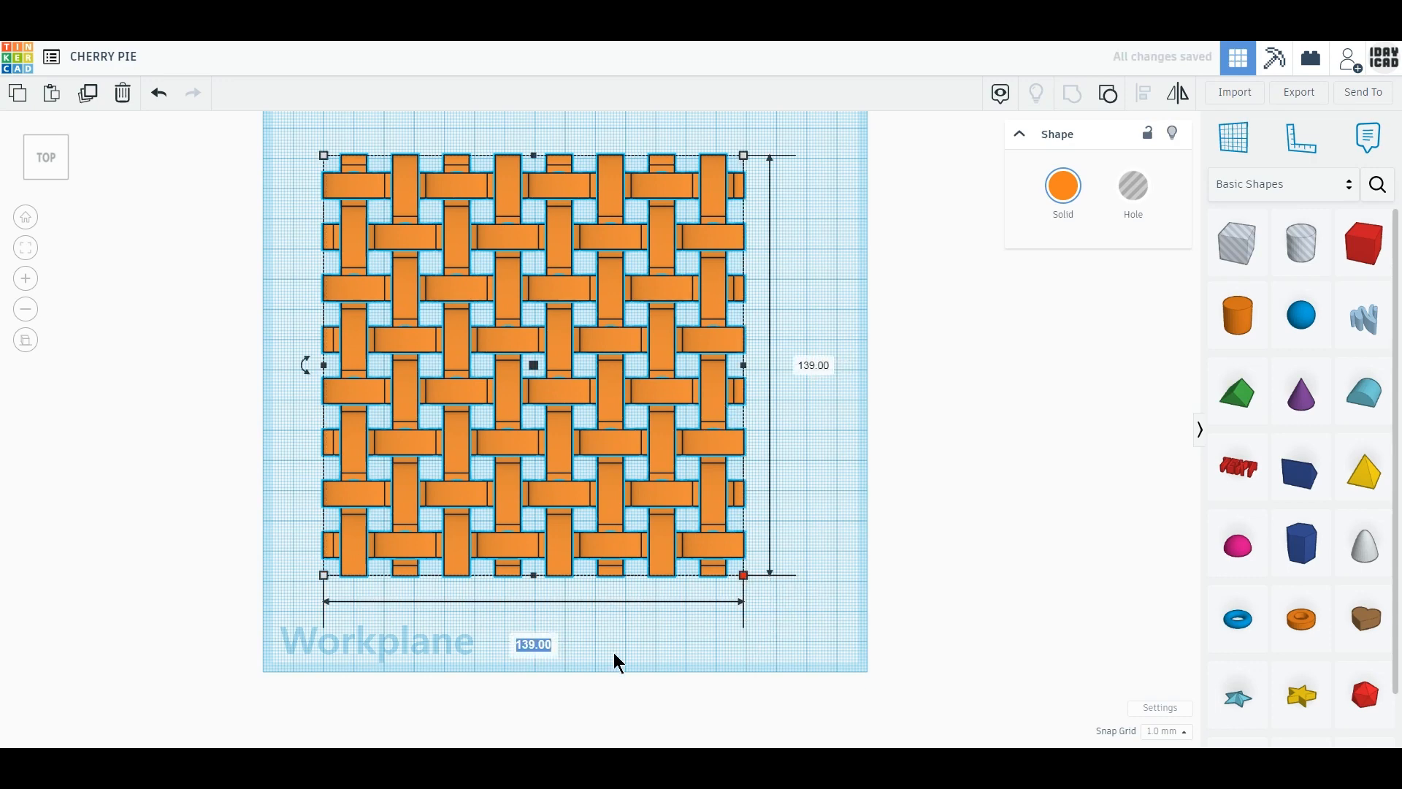
type("100")
key("Return")
left_click(678, 368)
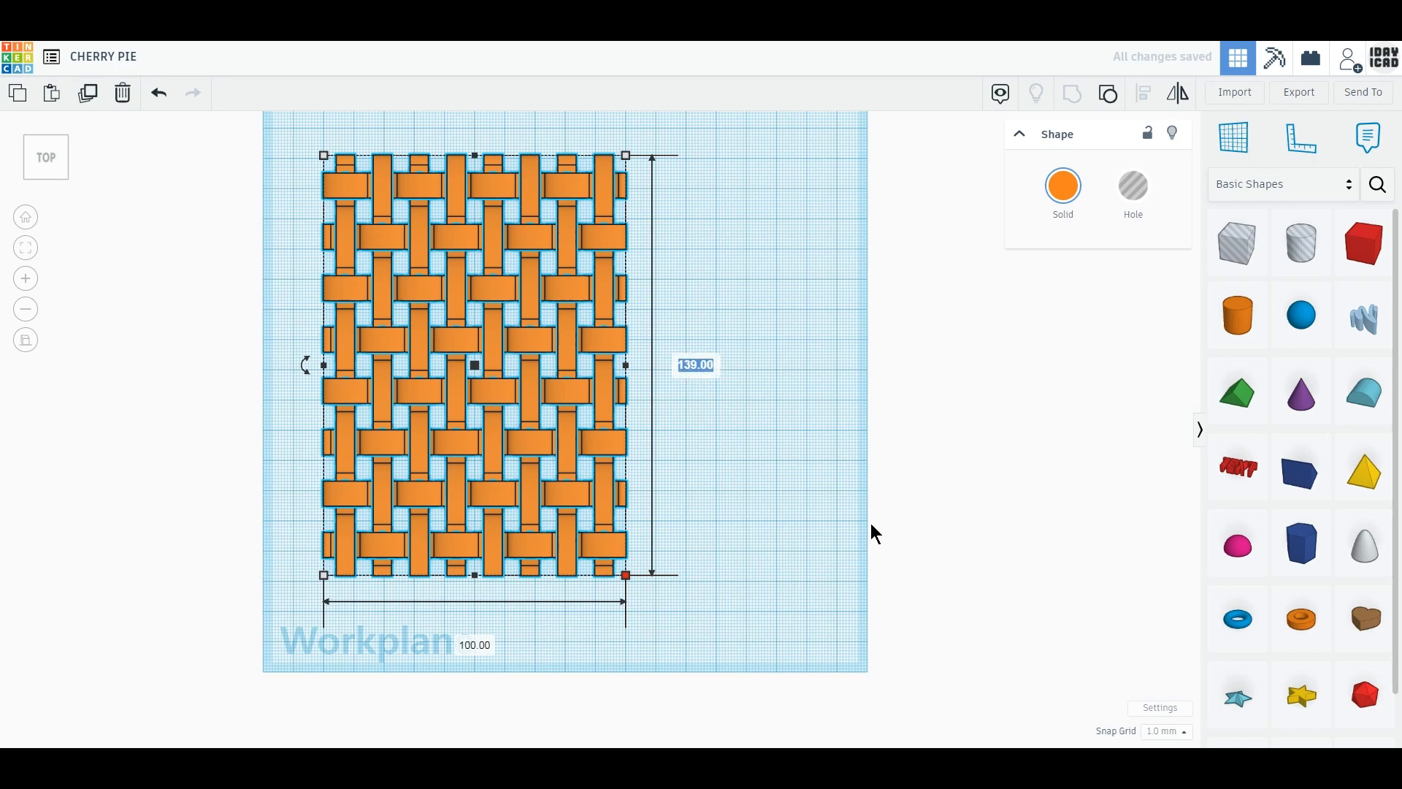
type("100")
key("Return")
left_click(871, 522)
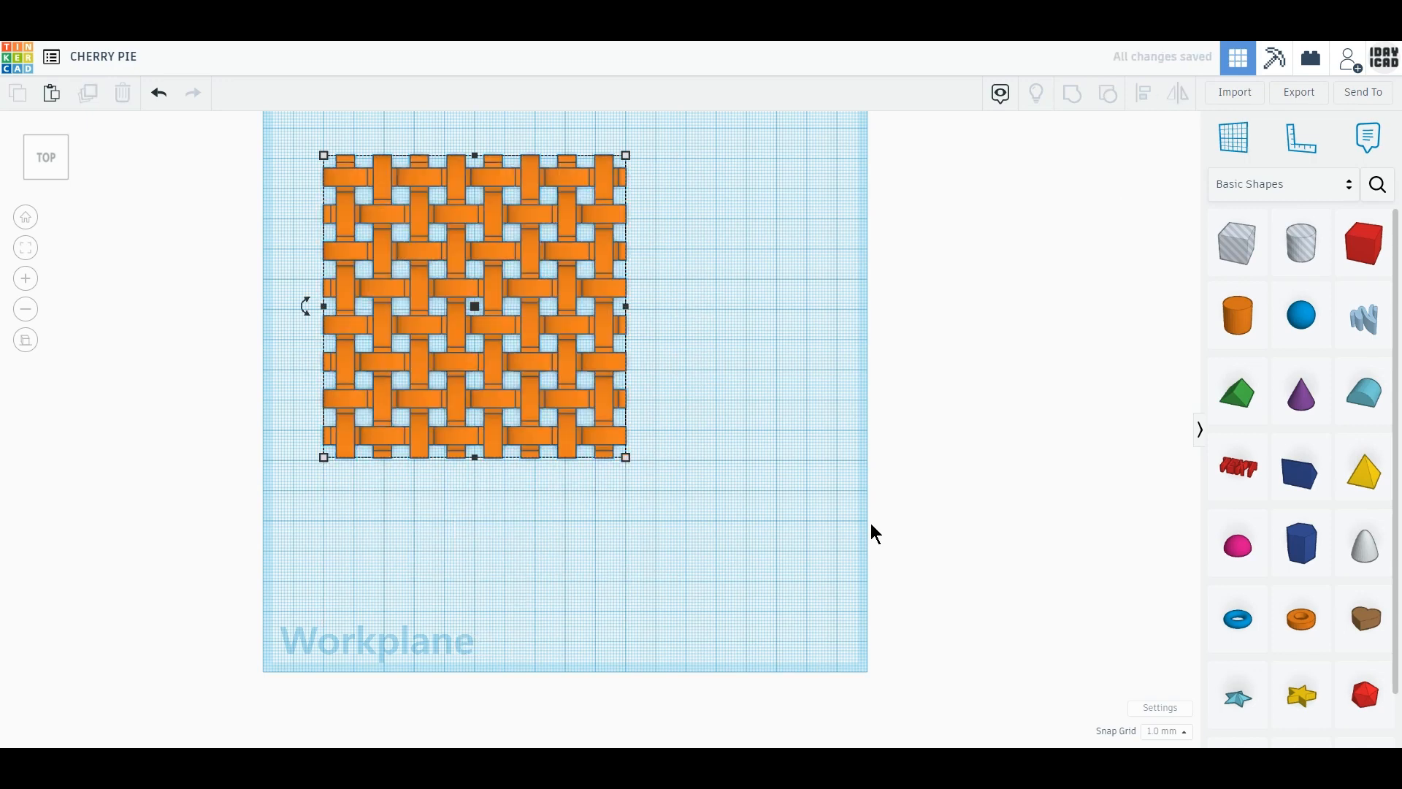
Step: Add a solid box, set its footprint to 120 by 120 mm and move it over the lattice
left_click_drag(1364, 256, 714, 382)
mouse_move(744, 413)
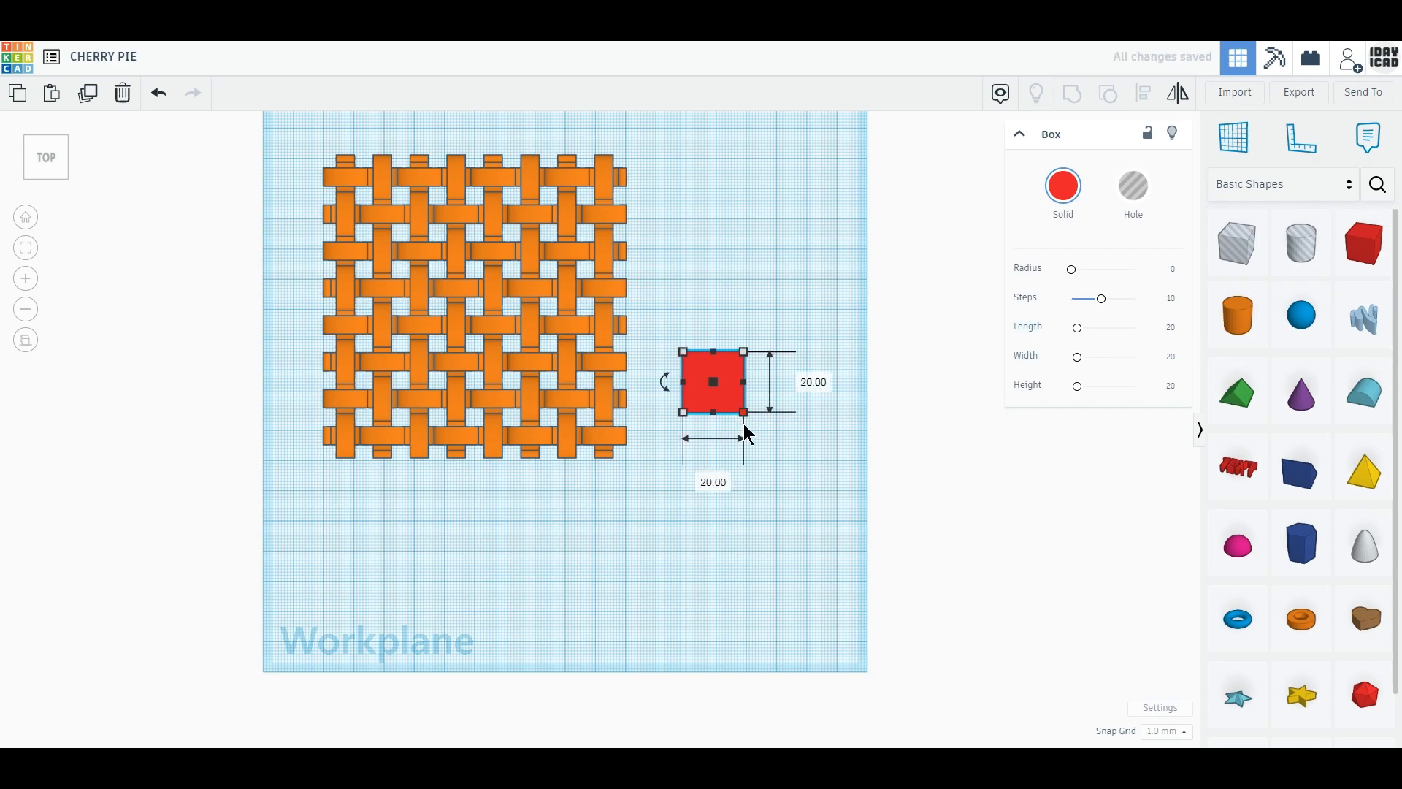
type("120")
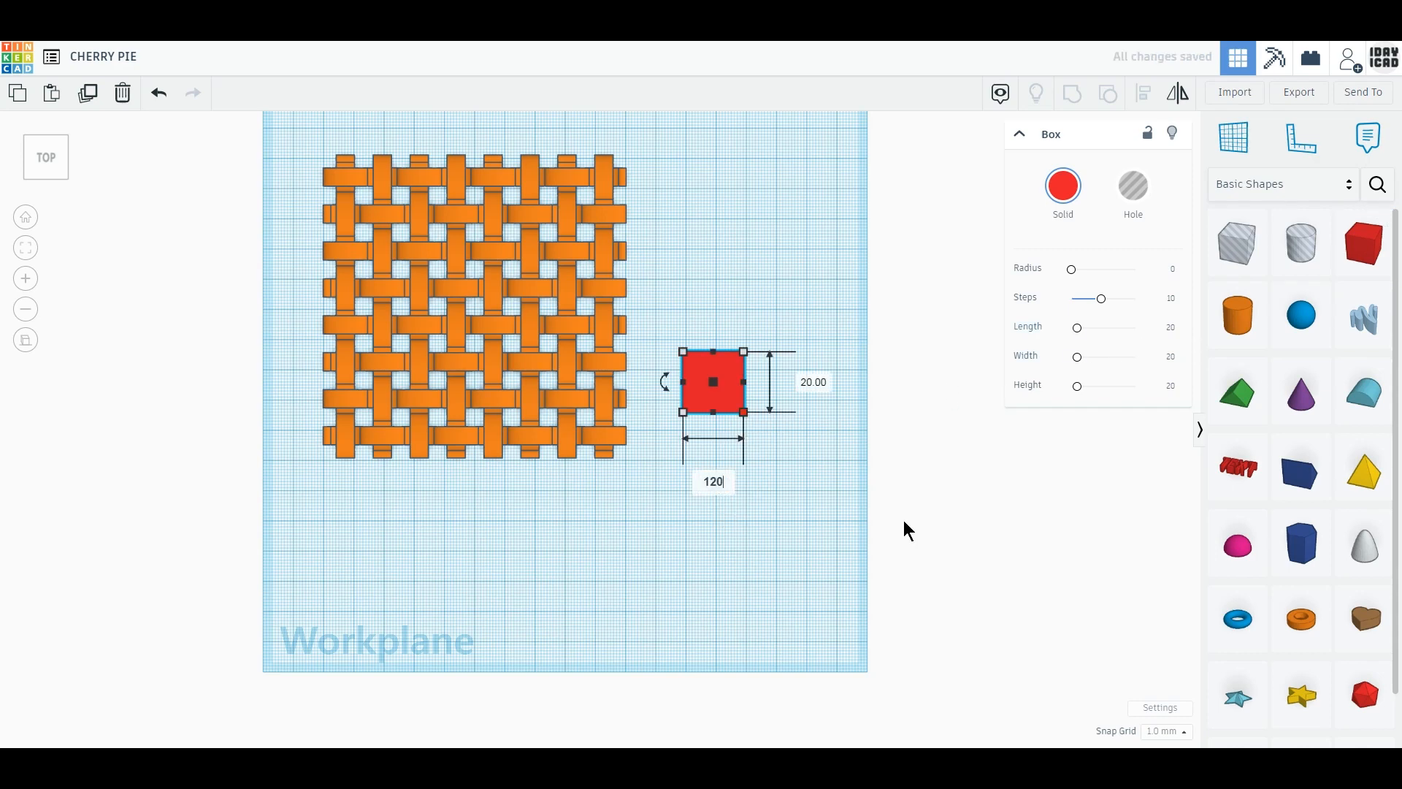
key("Return")
left_click_drag(909, 382, 737, 323)
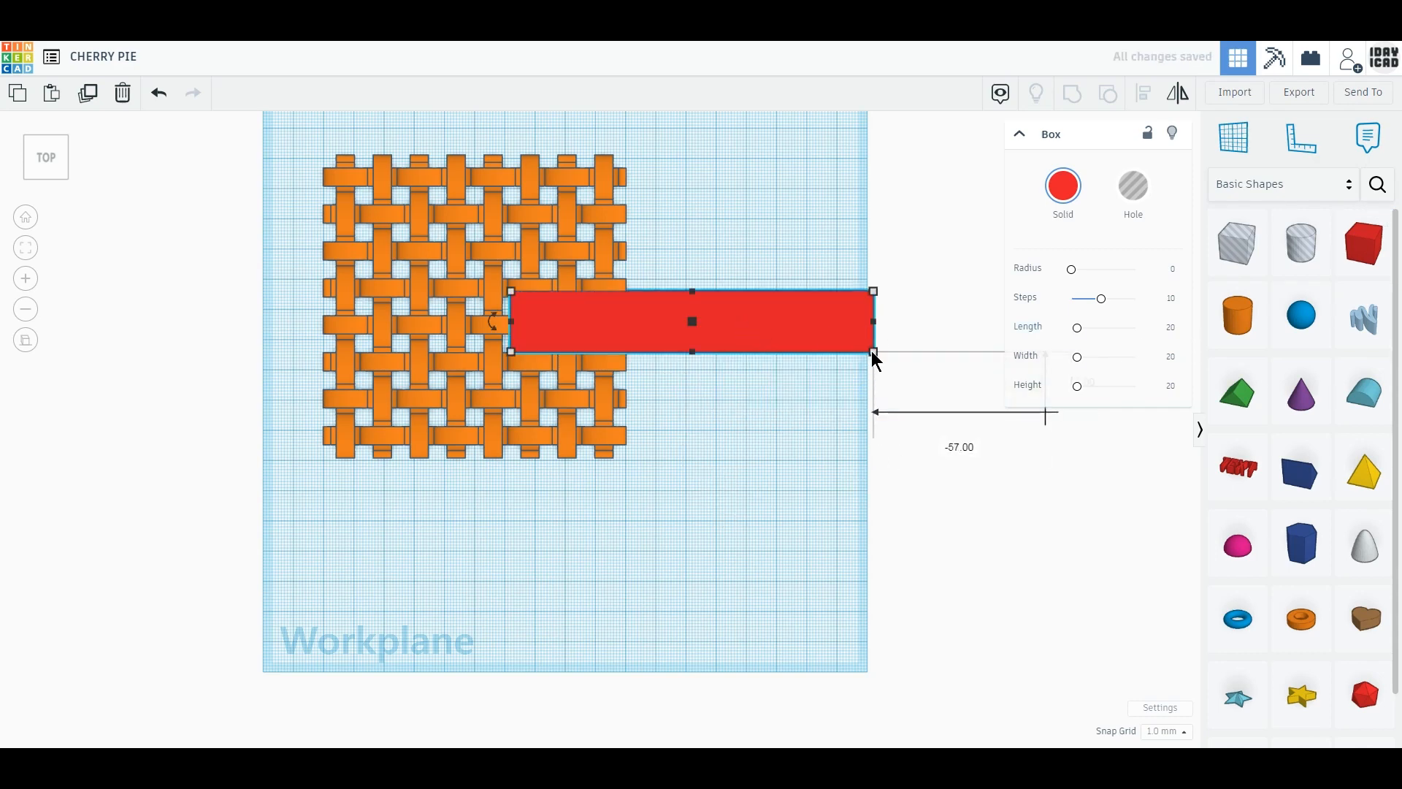
left_click(873, 352)
left_click(945, 320)
type("12")
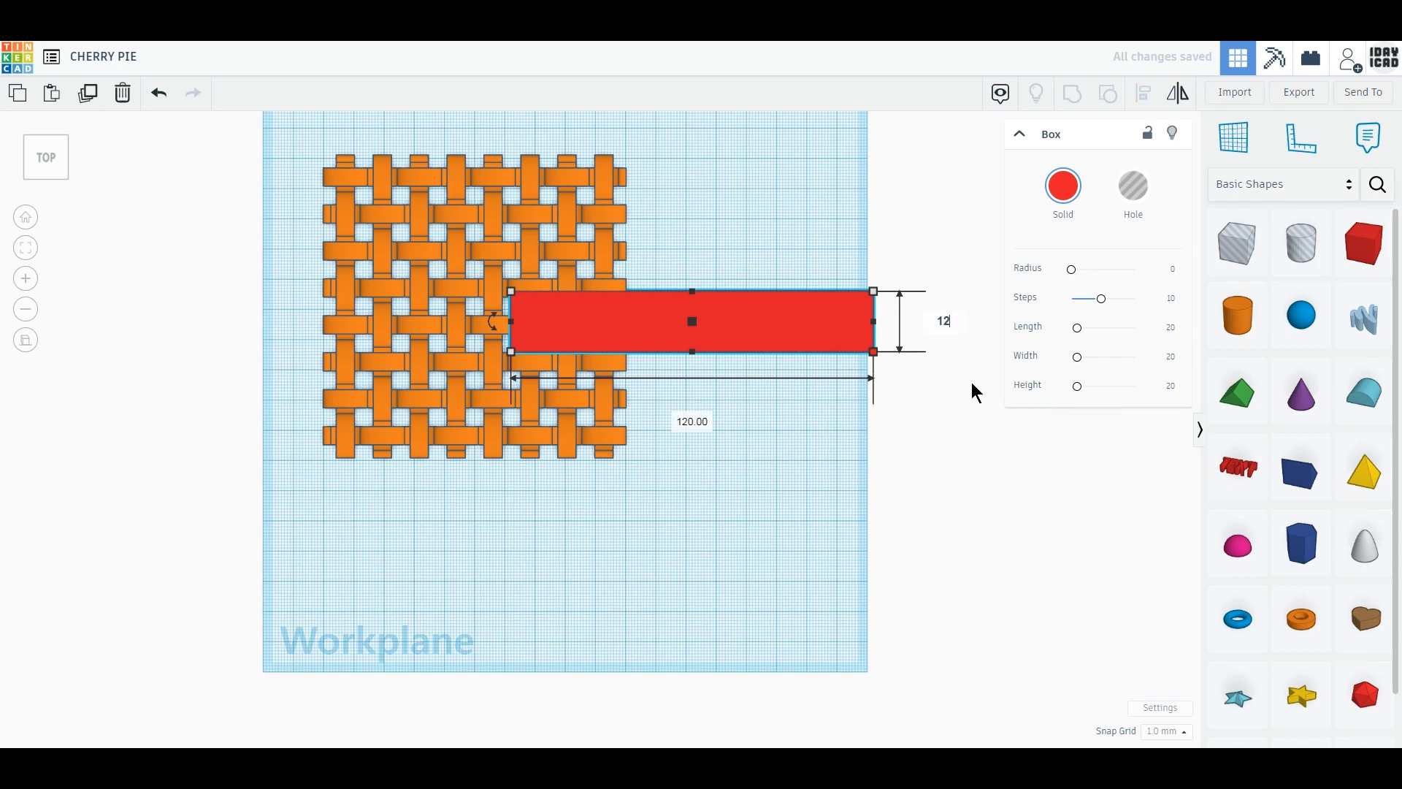
type("0")
key("Return")
left_click_drag(813, 567, 635, 454)
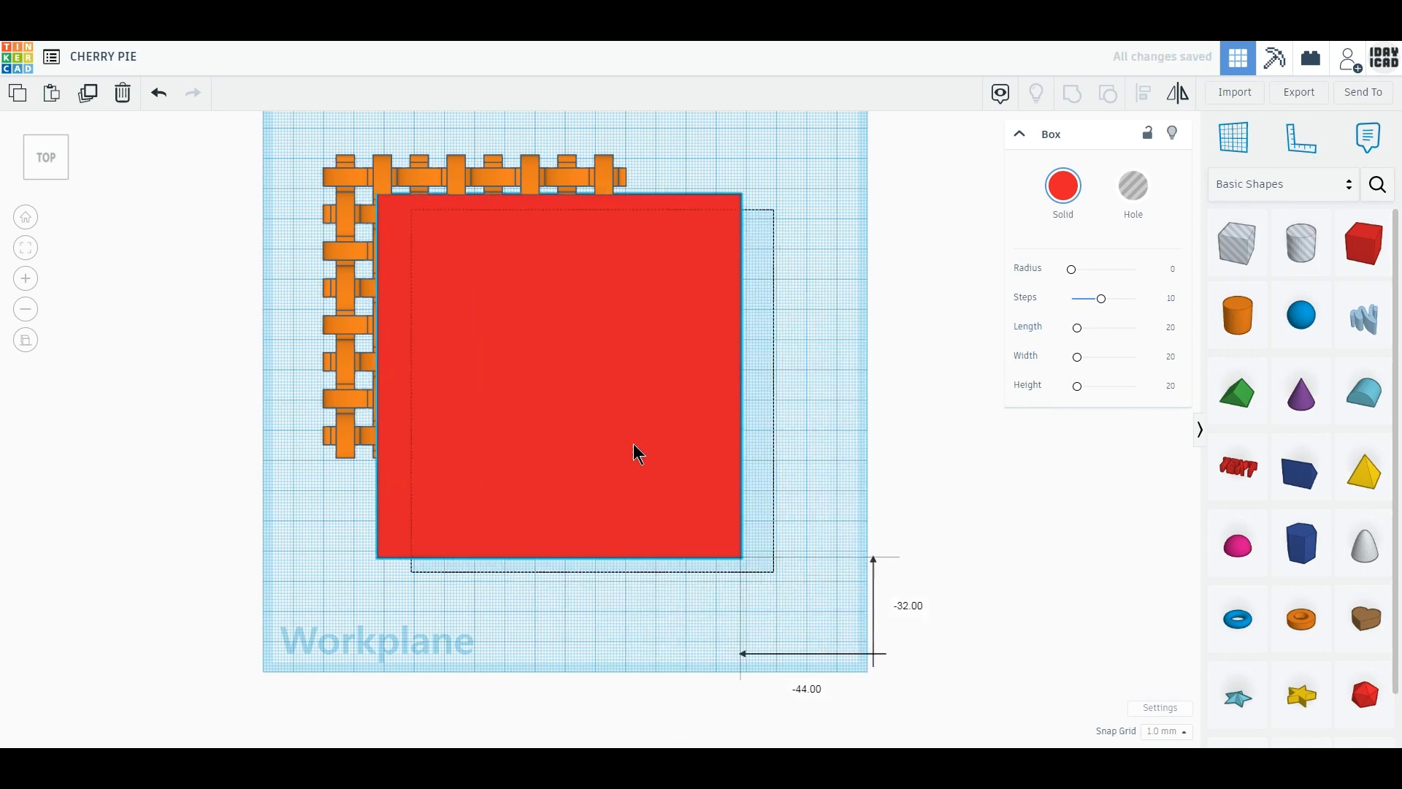
Step: Add a cylinder hole beside the red box, set its footprint to 100 by 100 mm and its sides to 64
left_click_drag(1301, 244, 834, 423)
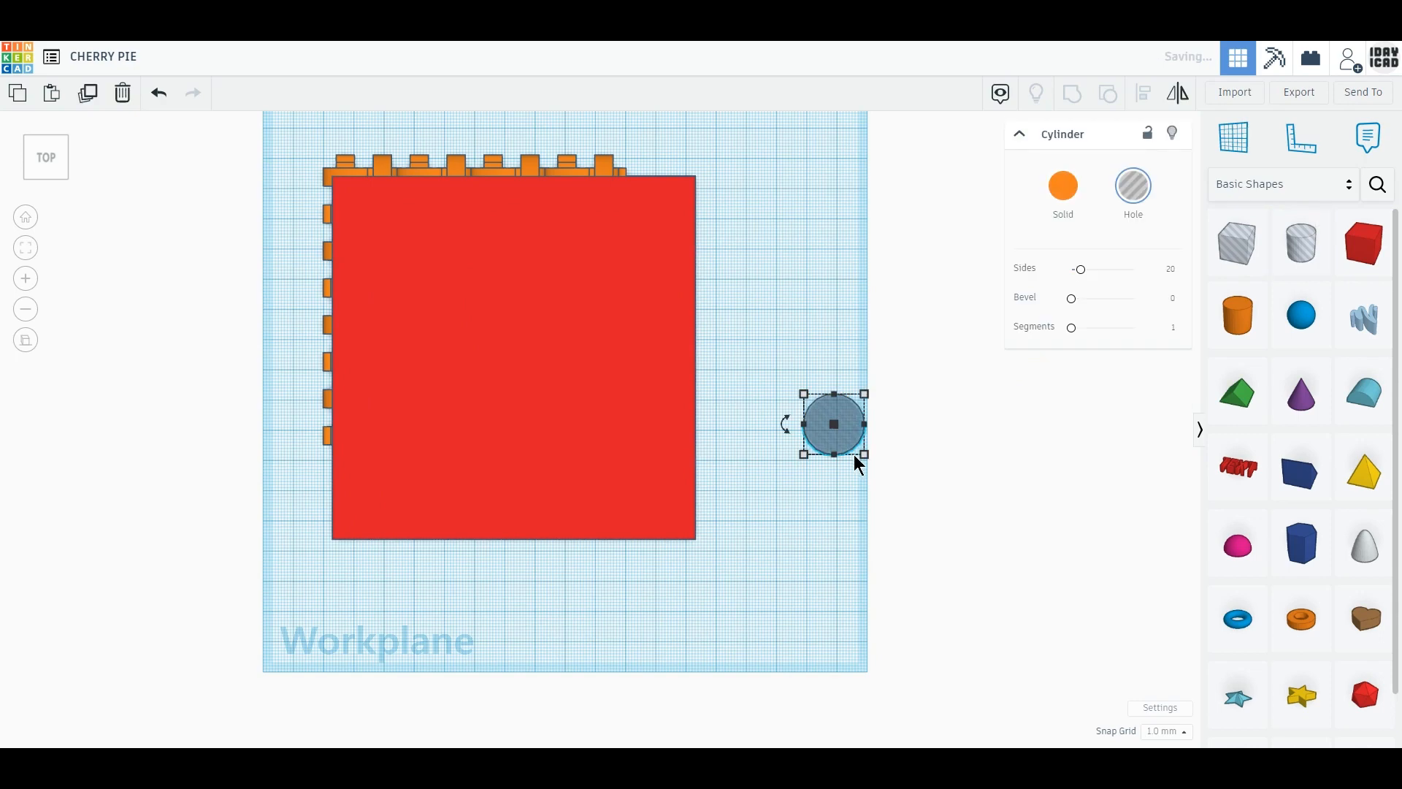
left_click(834, 523)
type("100")
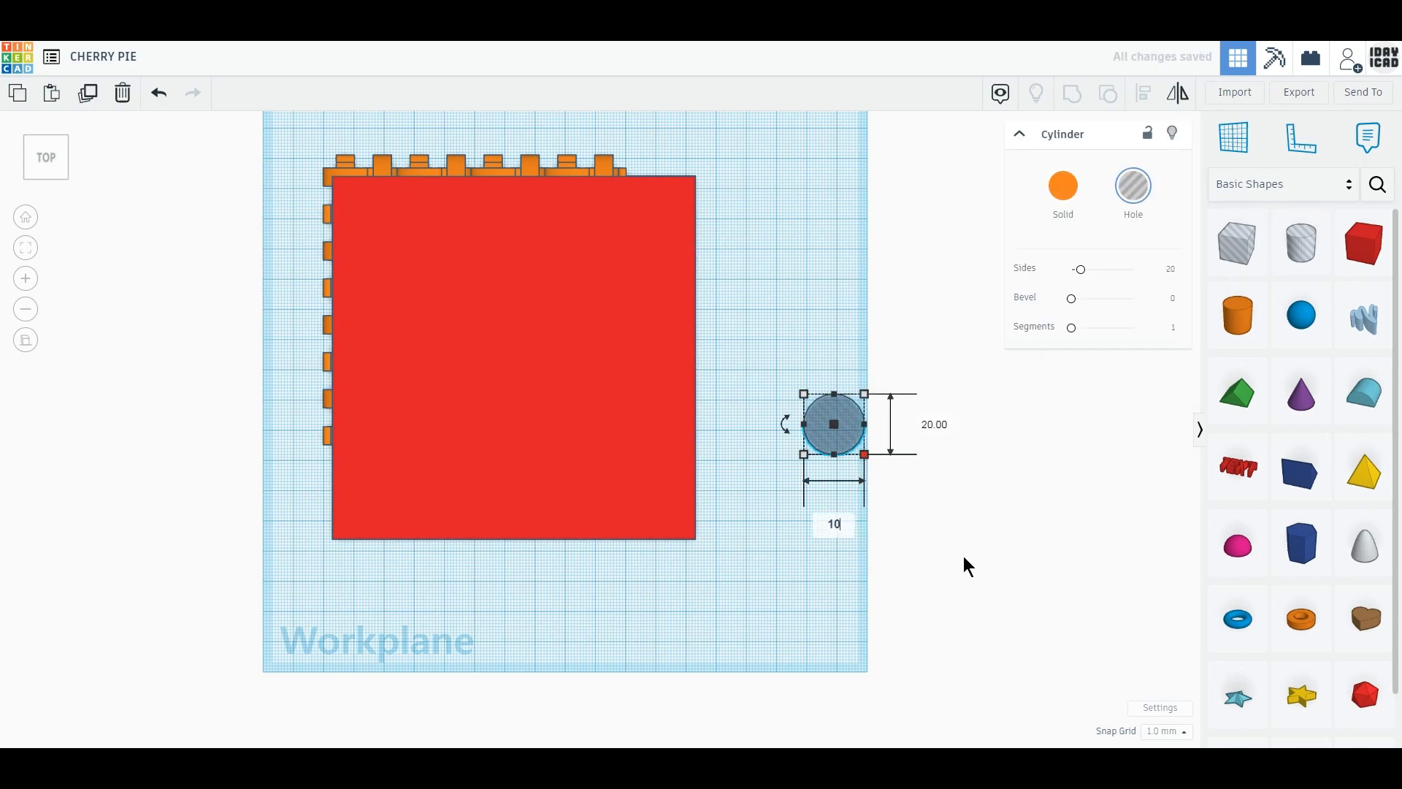
key("Return")
left_click(1174, 425)
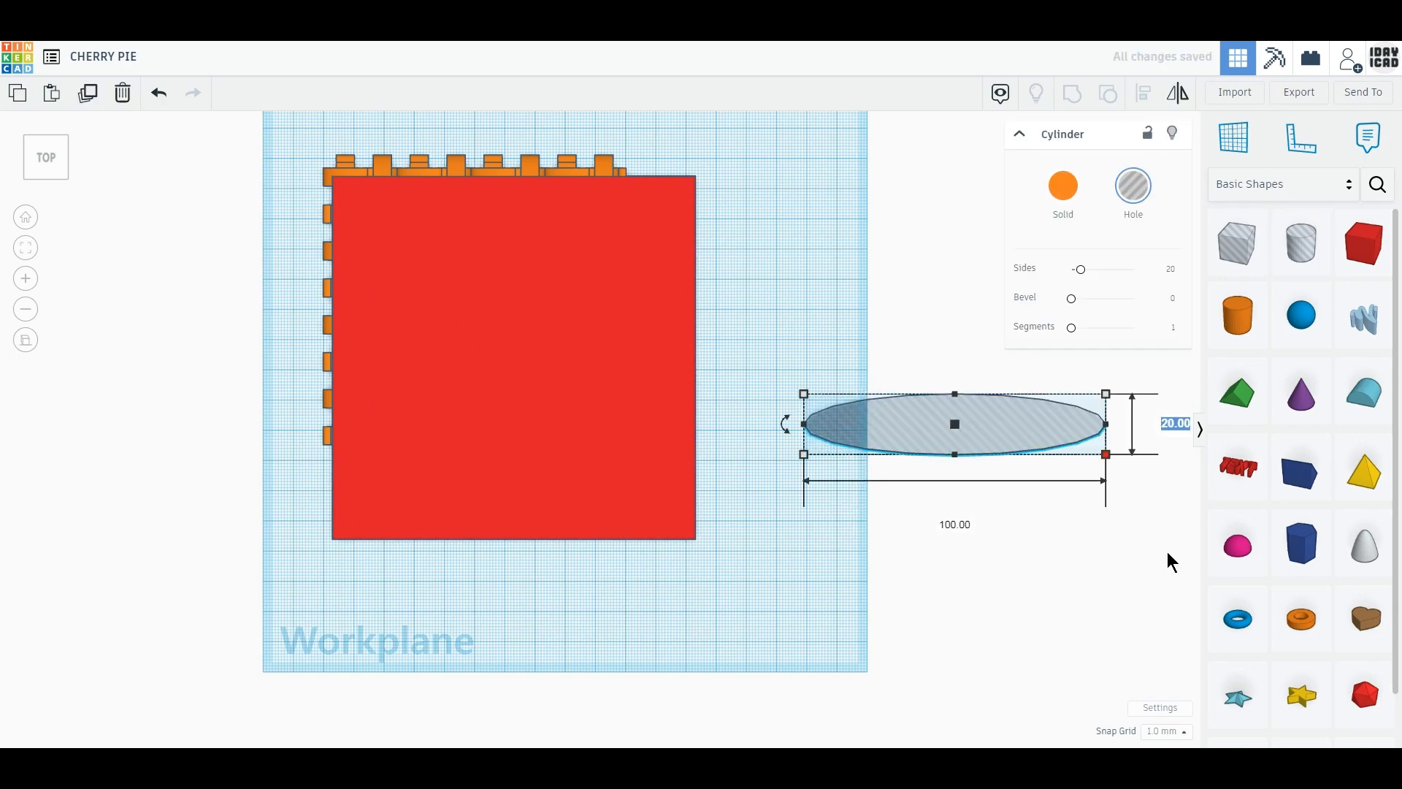
type("100")
key("Return")
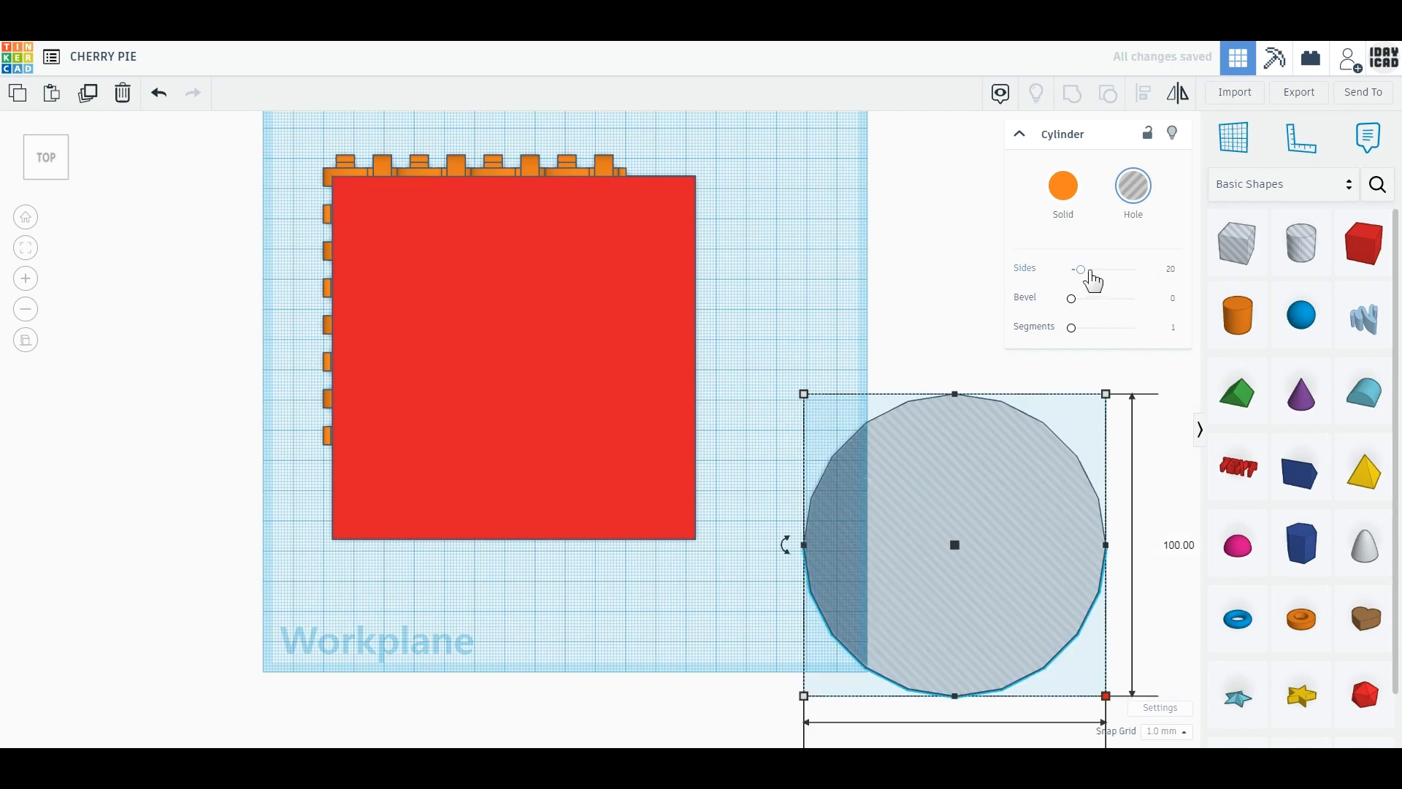
left_click_drag(1082, 269, 1184, 284)
Step: Center the cylinder hole and the red box on each other in both directions and group them to cut a round opening
left_click_drag(1008, 629, 861, 475)
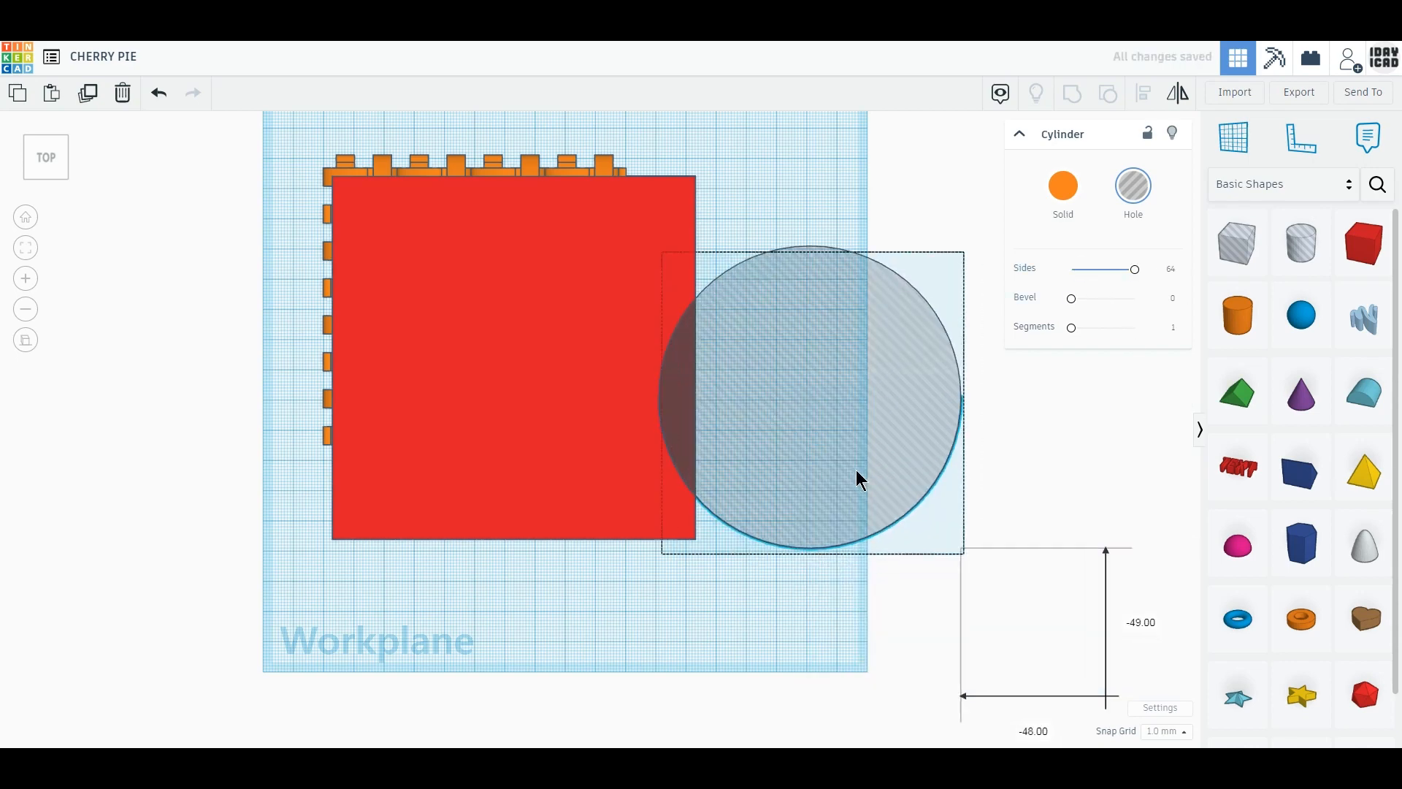
left_click_drag(589, 510, 856, 542)
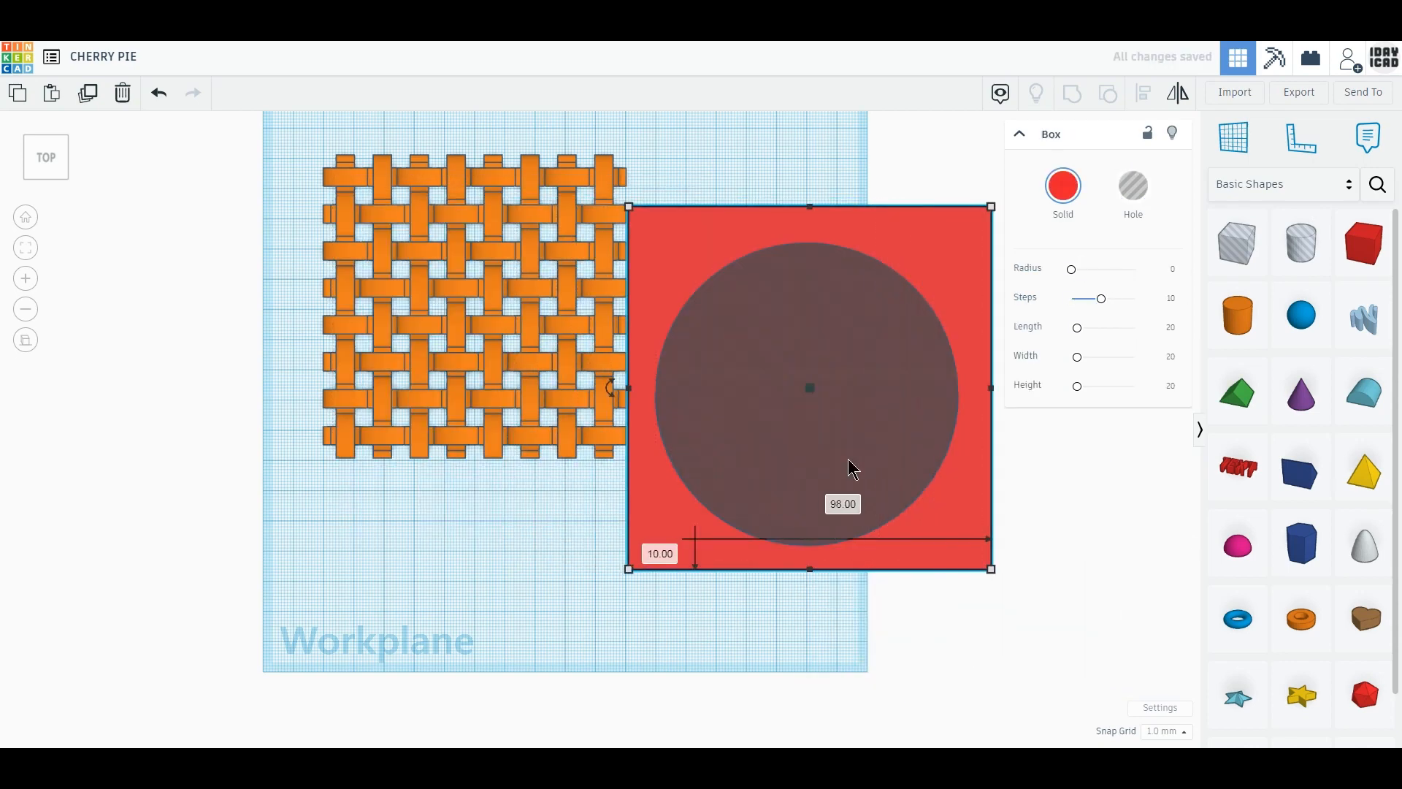
left_click(844, 452, "shift")
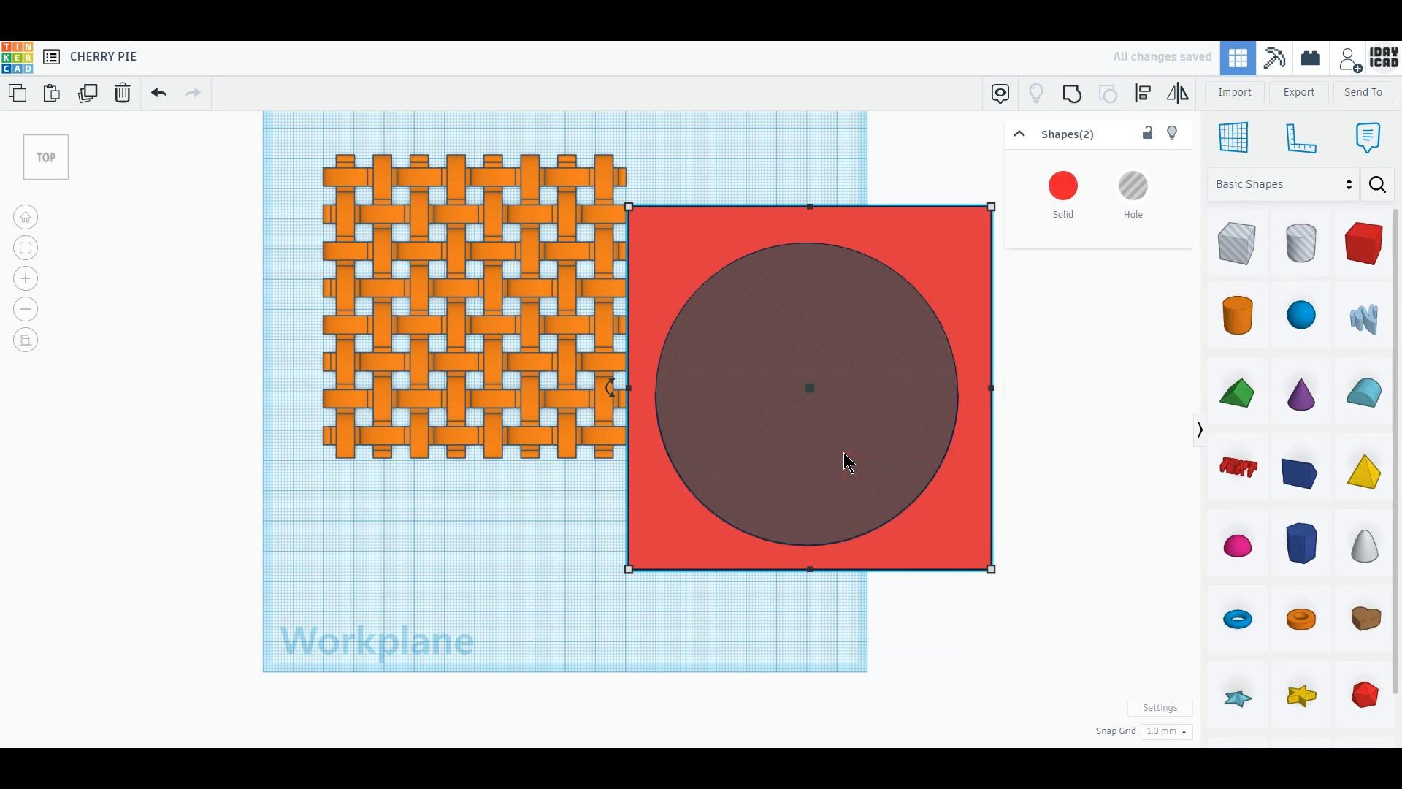
left_click(1139, 96)
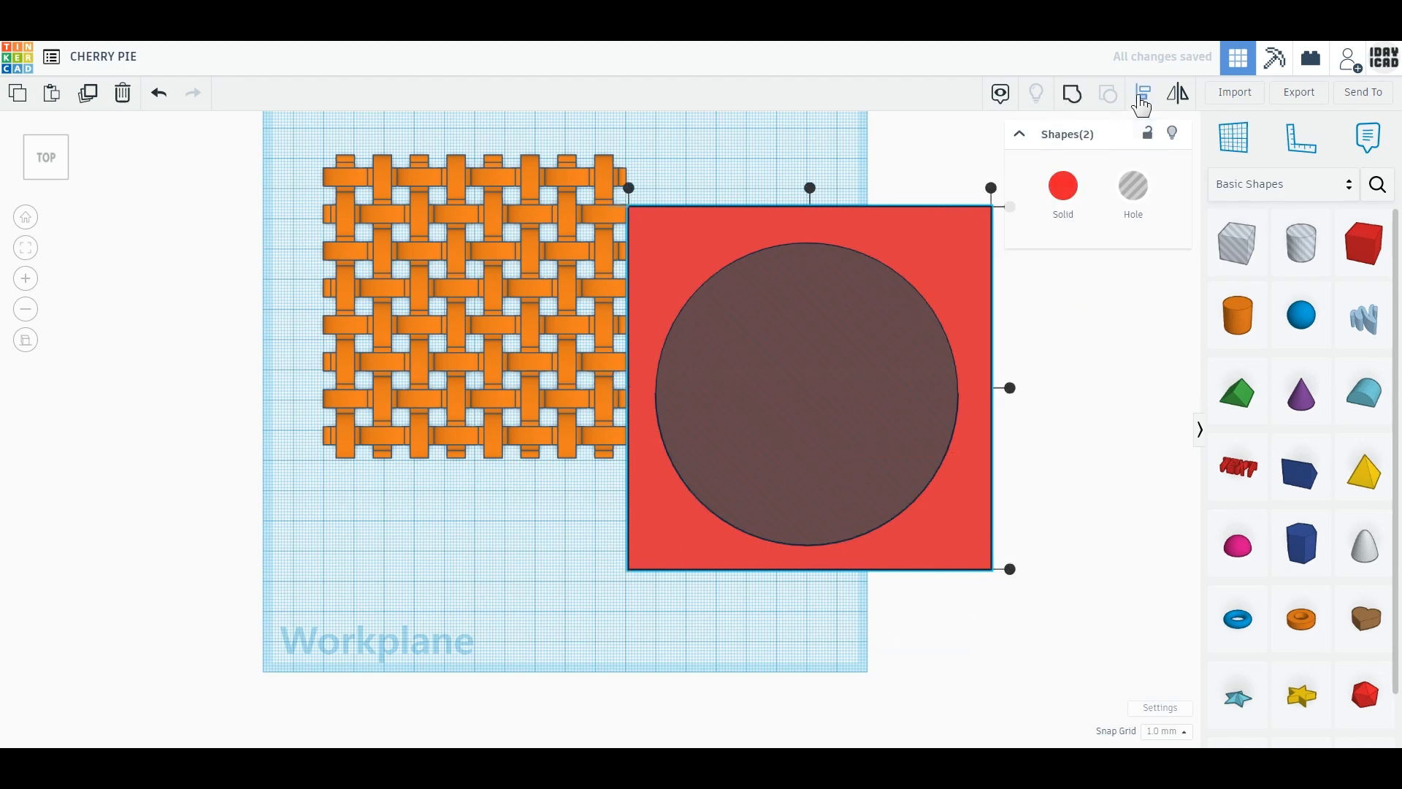
left_click(1010, 388)
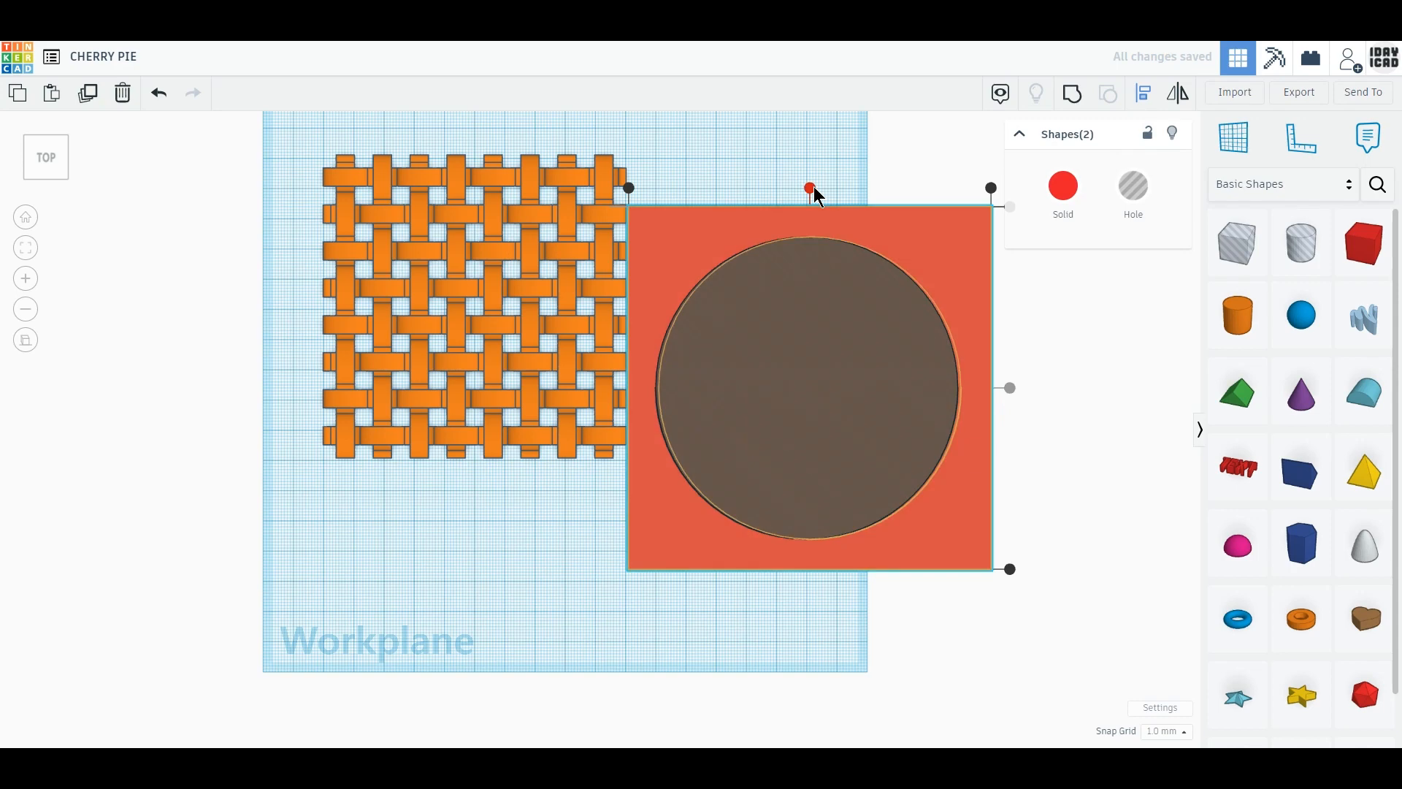
left_click(812, 189)
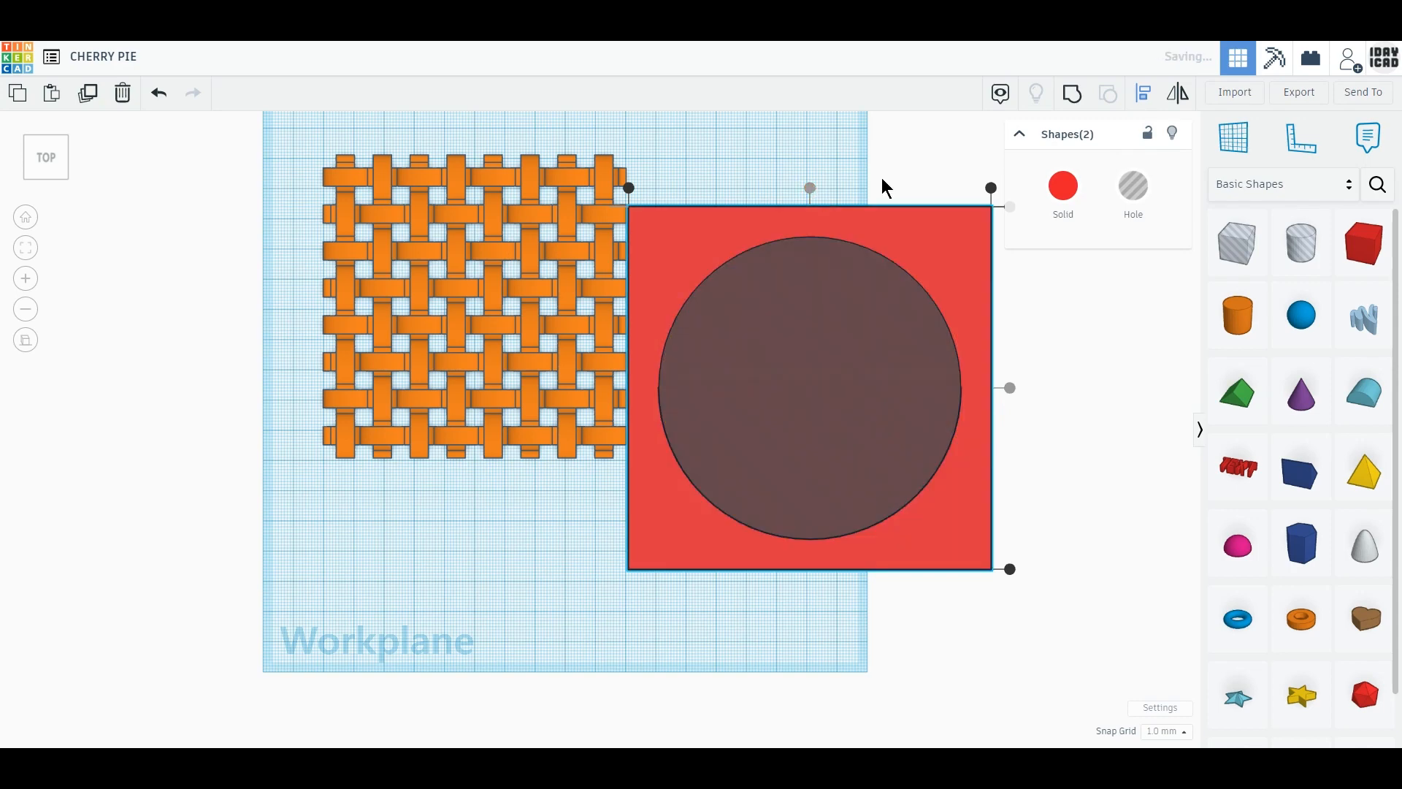
left_click(1070, 101)
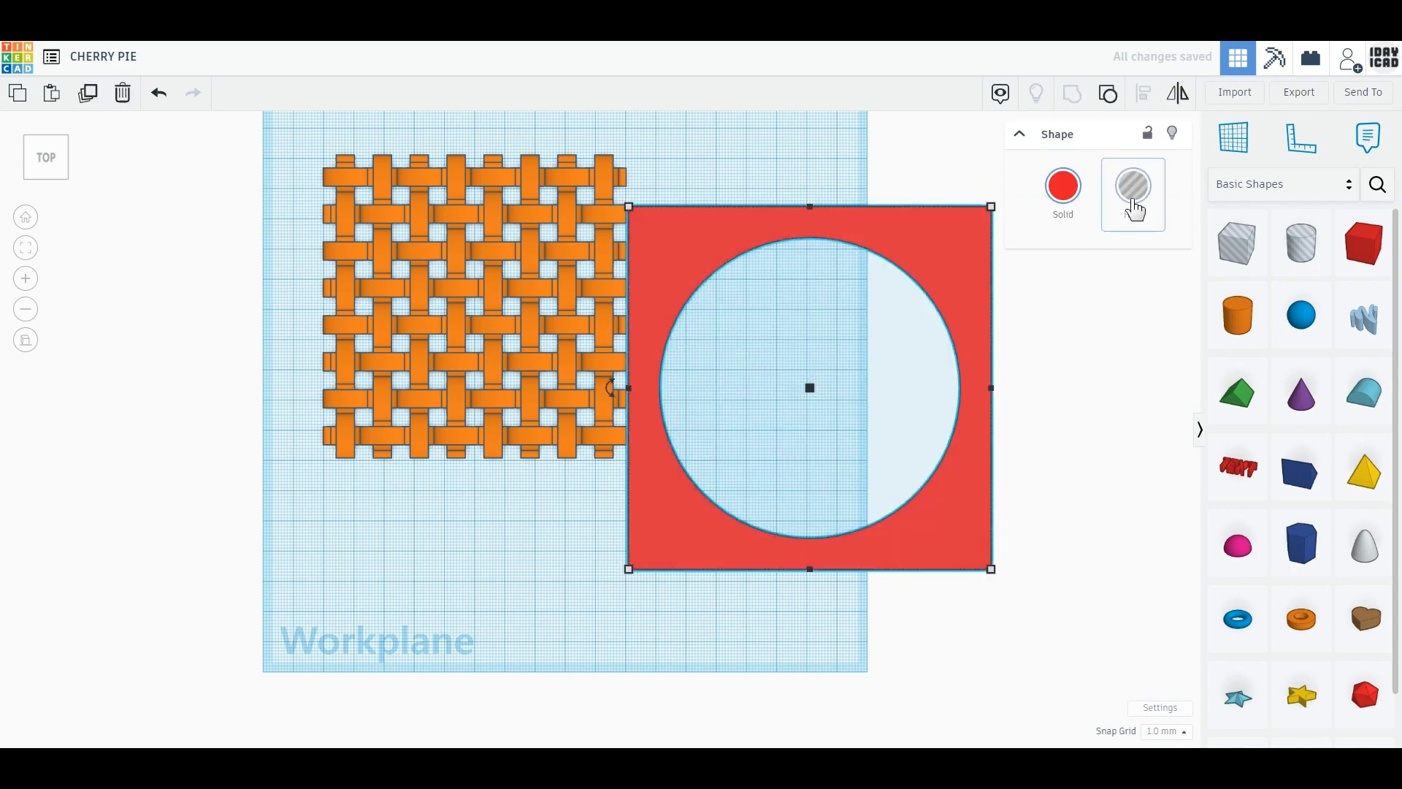
Step: Trim the lattice round by turning the pierced box into a hole, centering it on the lattice and grouping both shapes
left_click(1134, 210)
left_click_drag(936, 558, 720, 500)
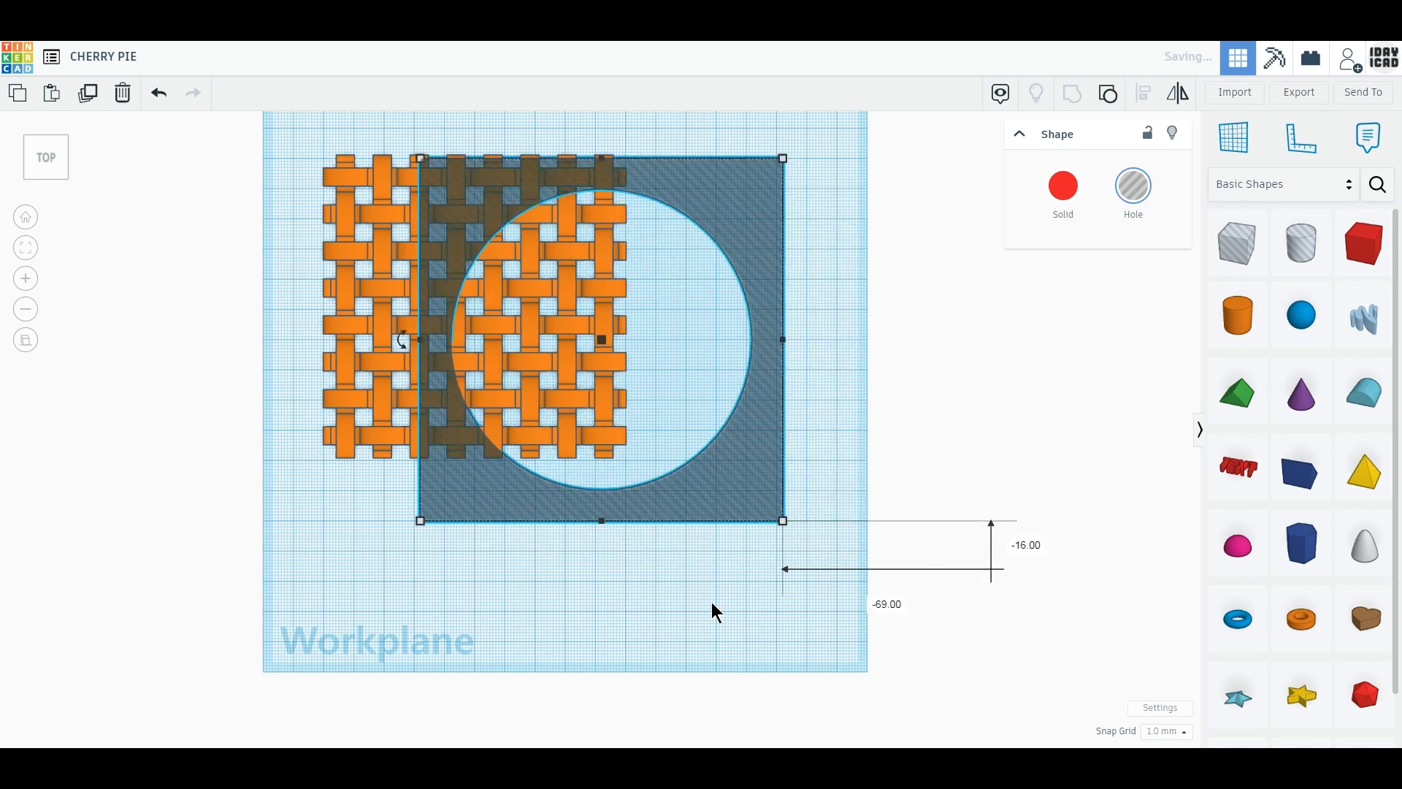
left_click_drag(712, 602, 529, 383)
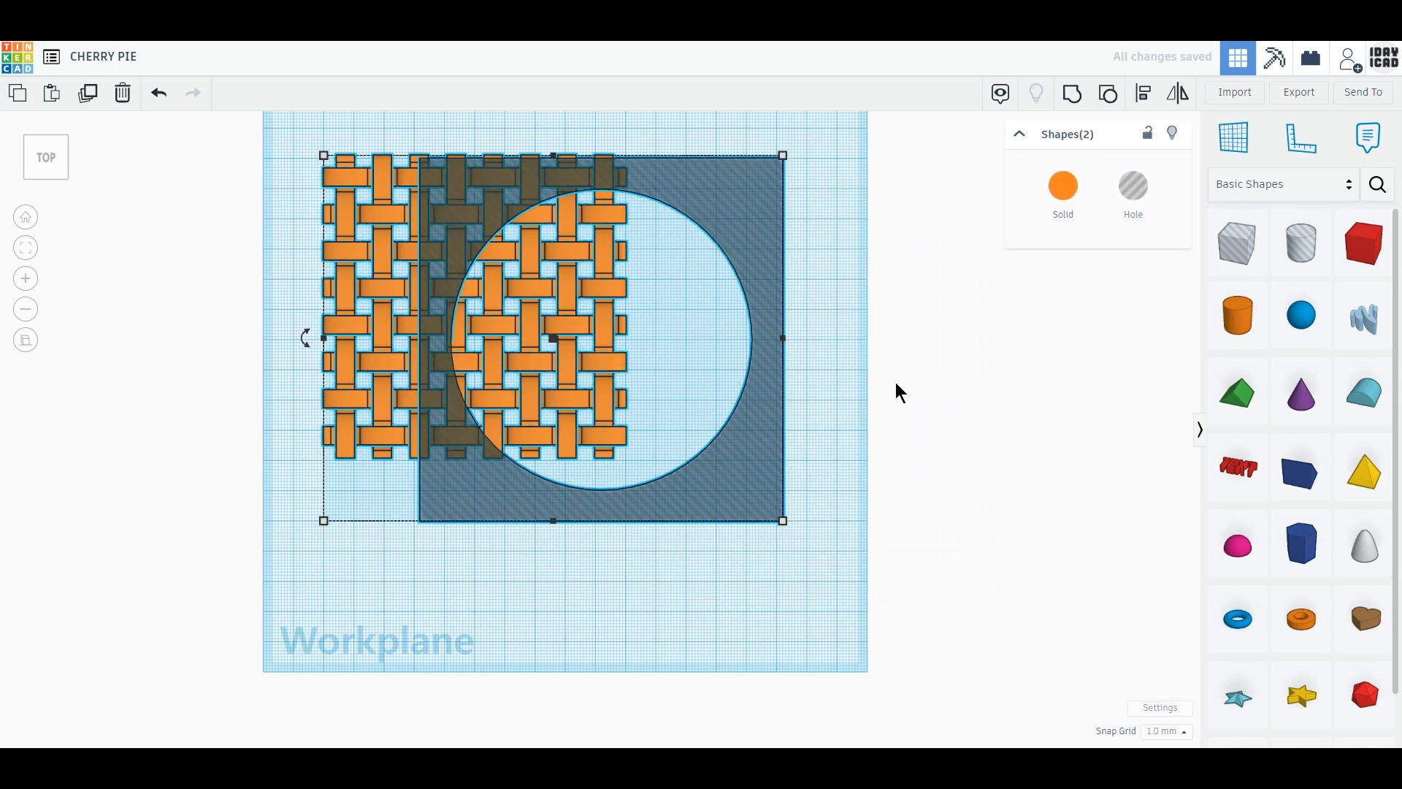
left_click(1145, 103)
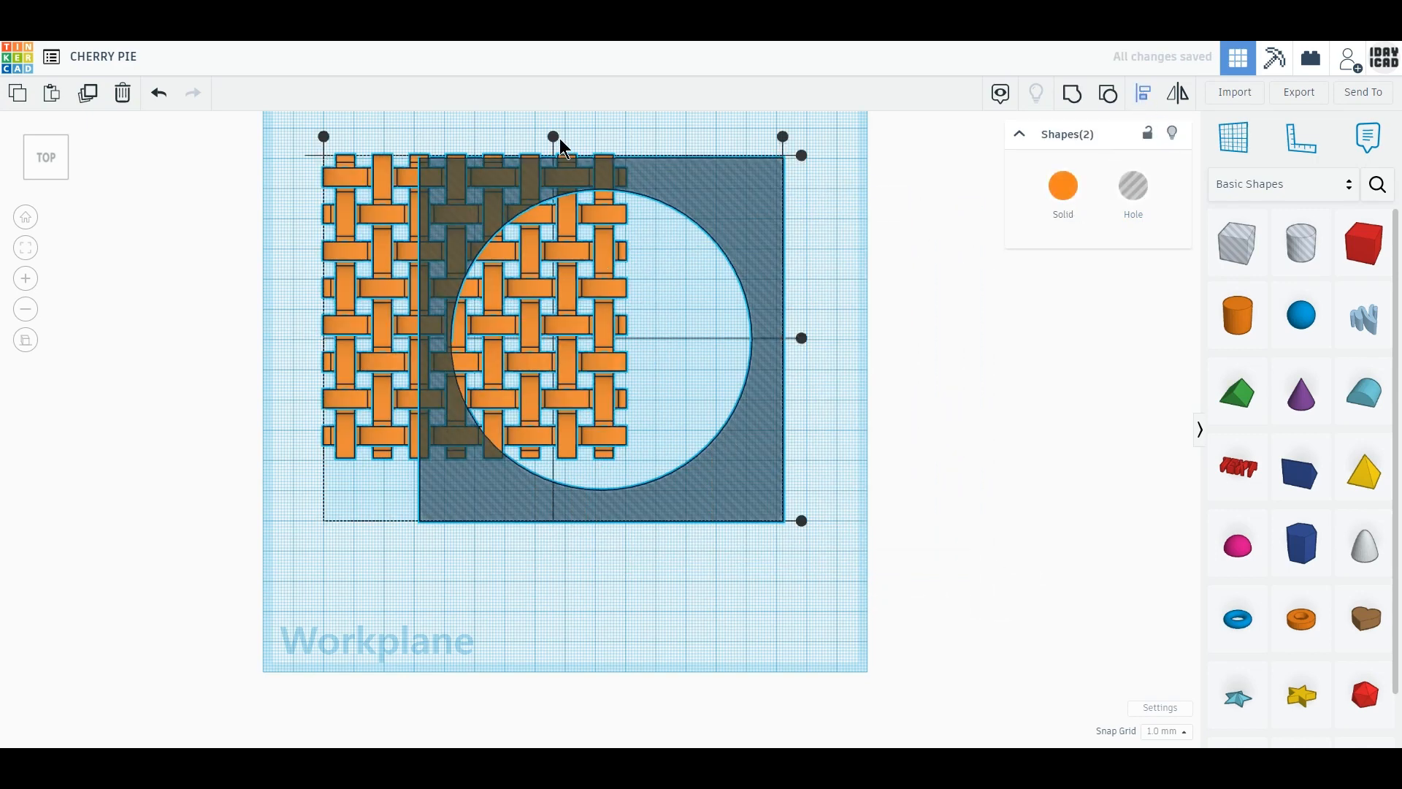
left_click(554, 137)
left_click(753, 338)
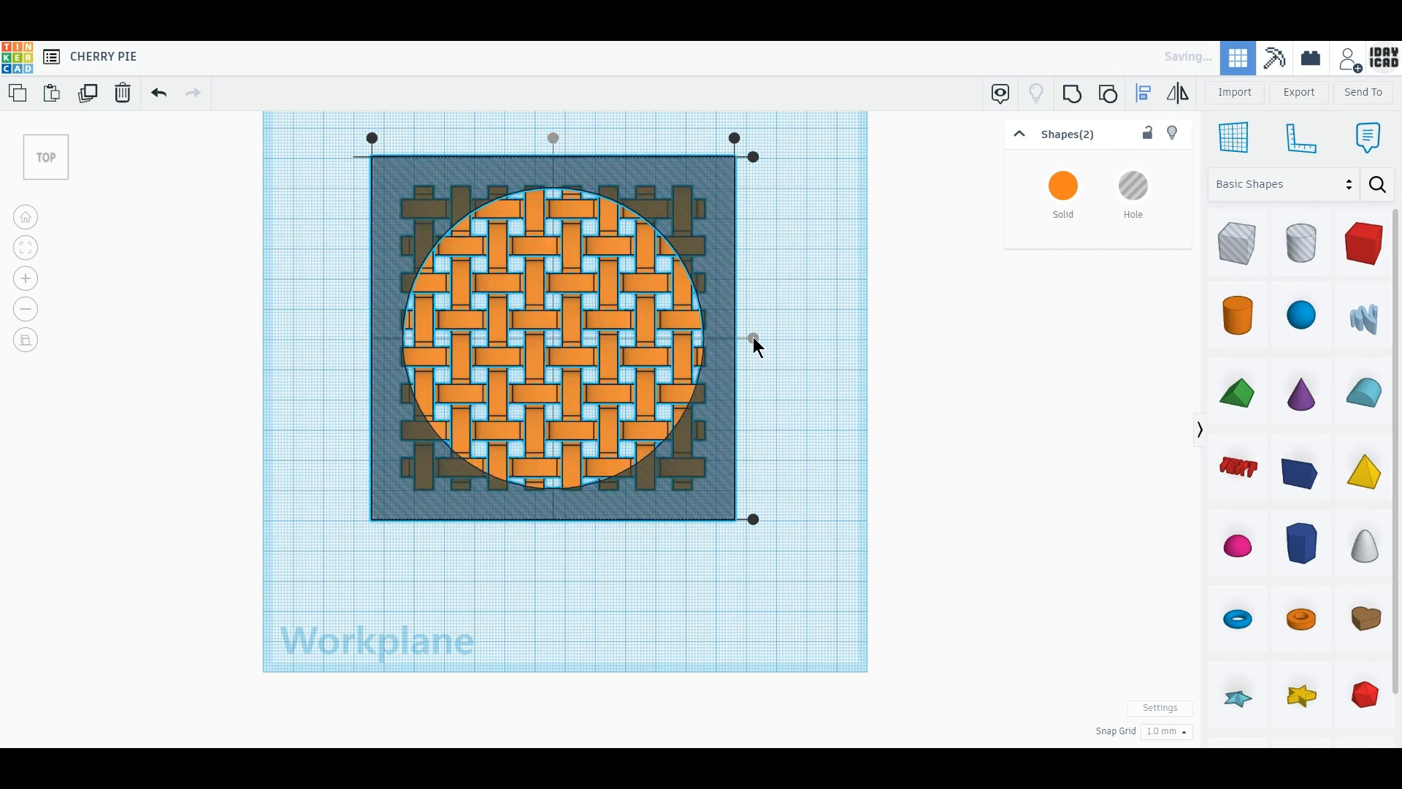
left_click(1074, 100)
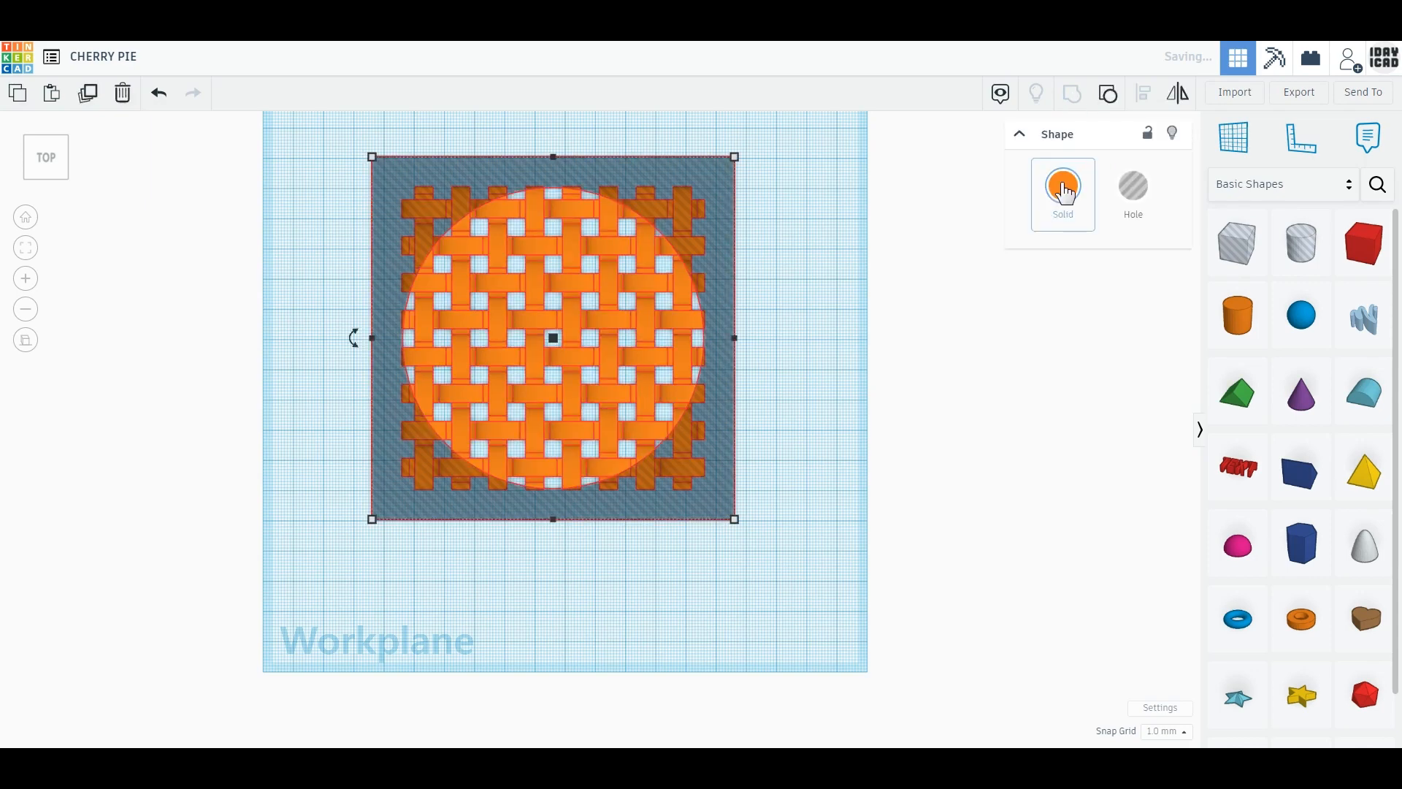
left_click(931, 356)
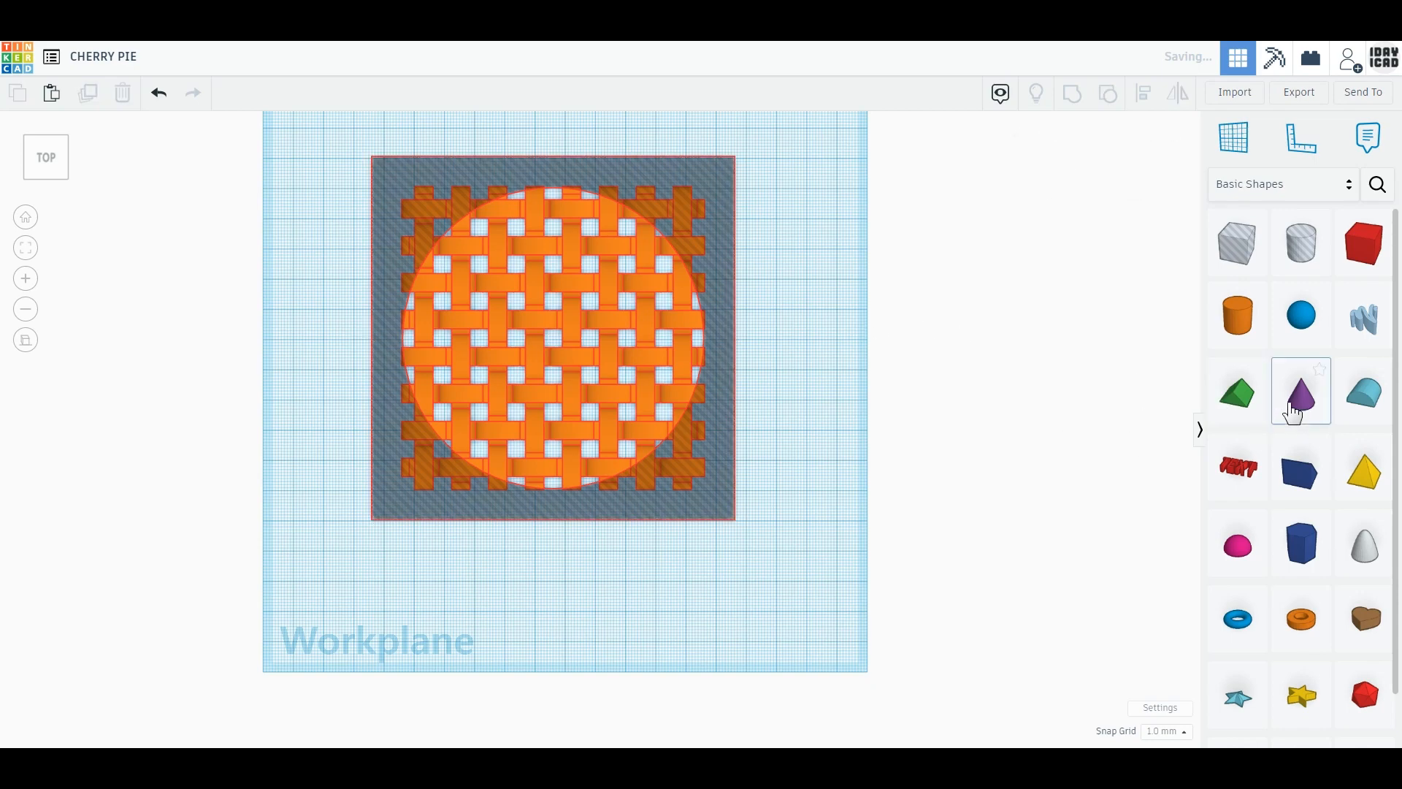
Step: Add a cone on the workplane to the right of the round lattice
left_click(792, 411)
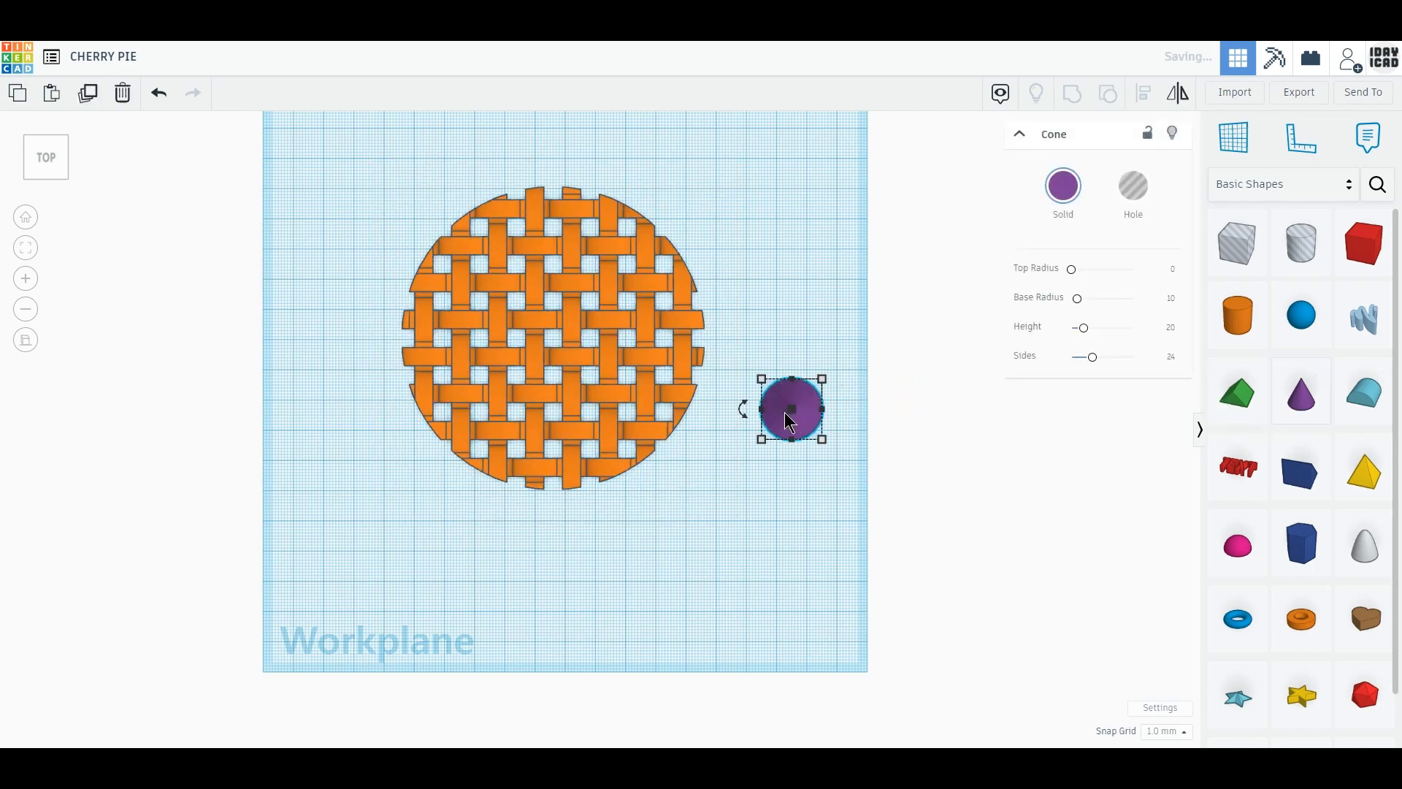
left_click(47, 177)
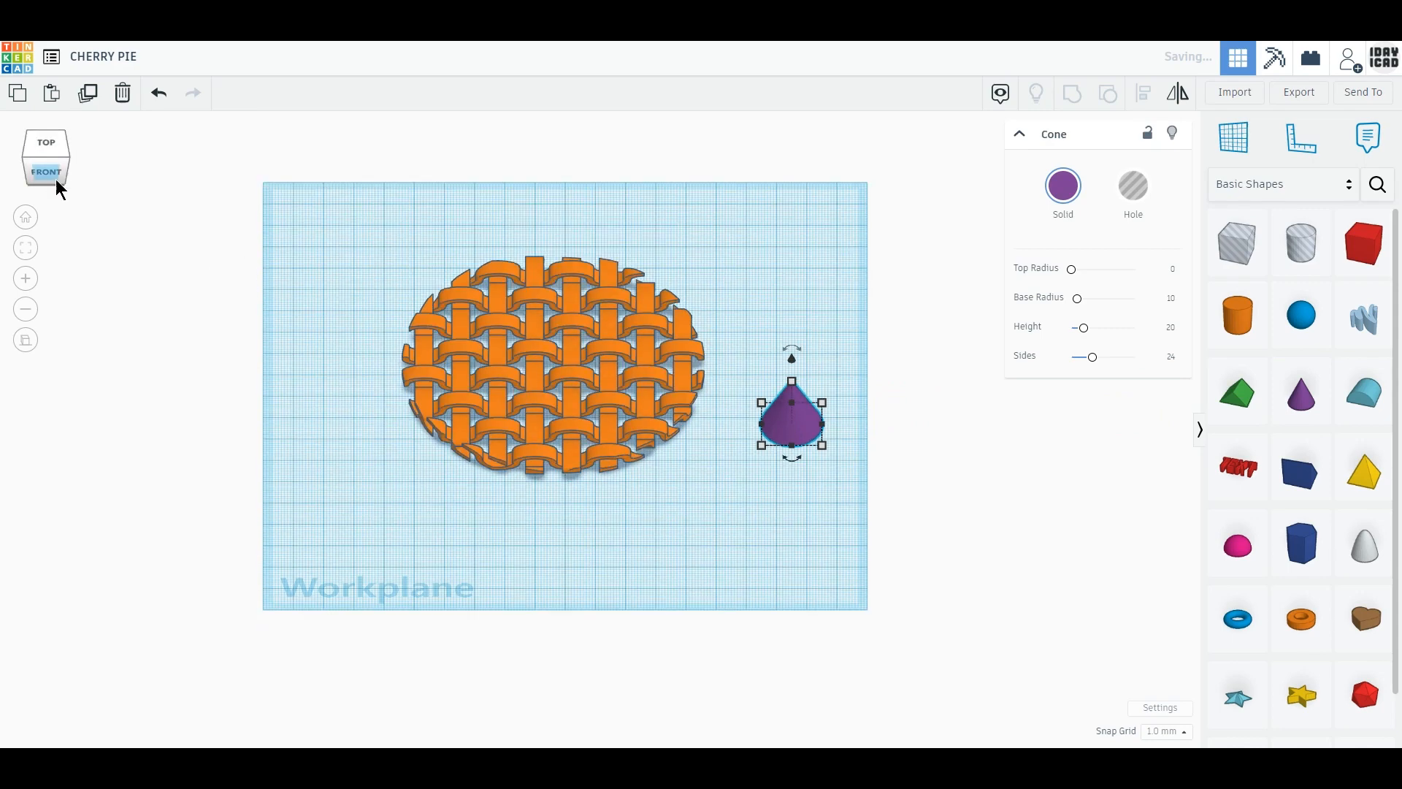
scroll(588, 362, "up", 2)
scroll(585, 354, "up", 3)
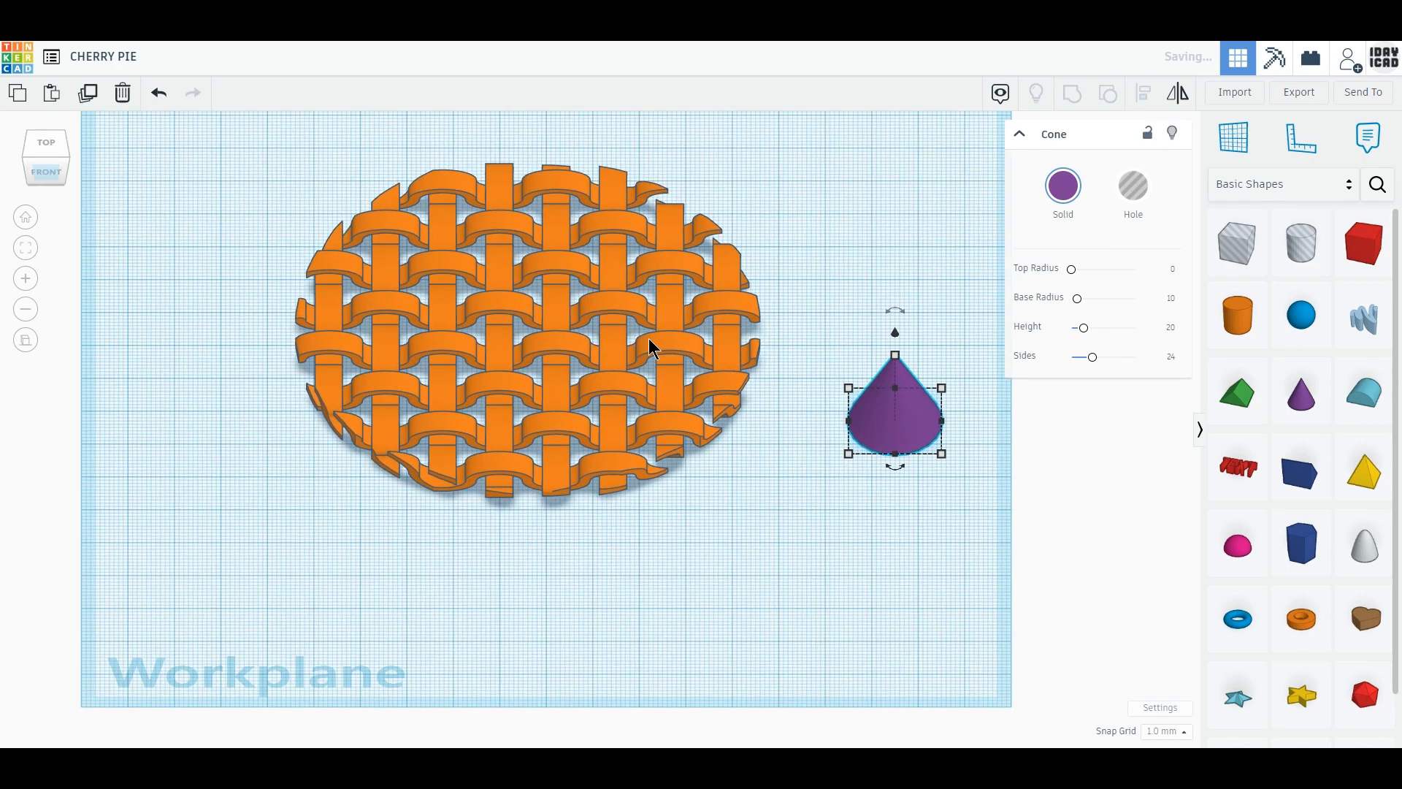
Step: Recolor the lattice golden yellow and move it toward the back left of the workplane
left_click(649, 339)
left_click(1064, 185)
left_click(1100, 347)
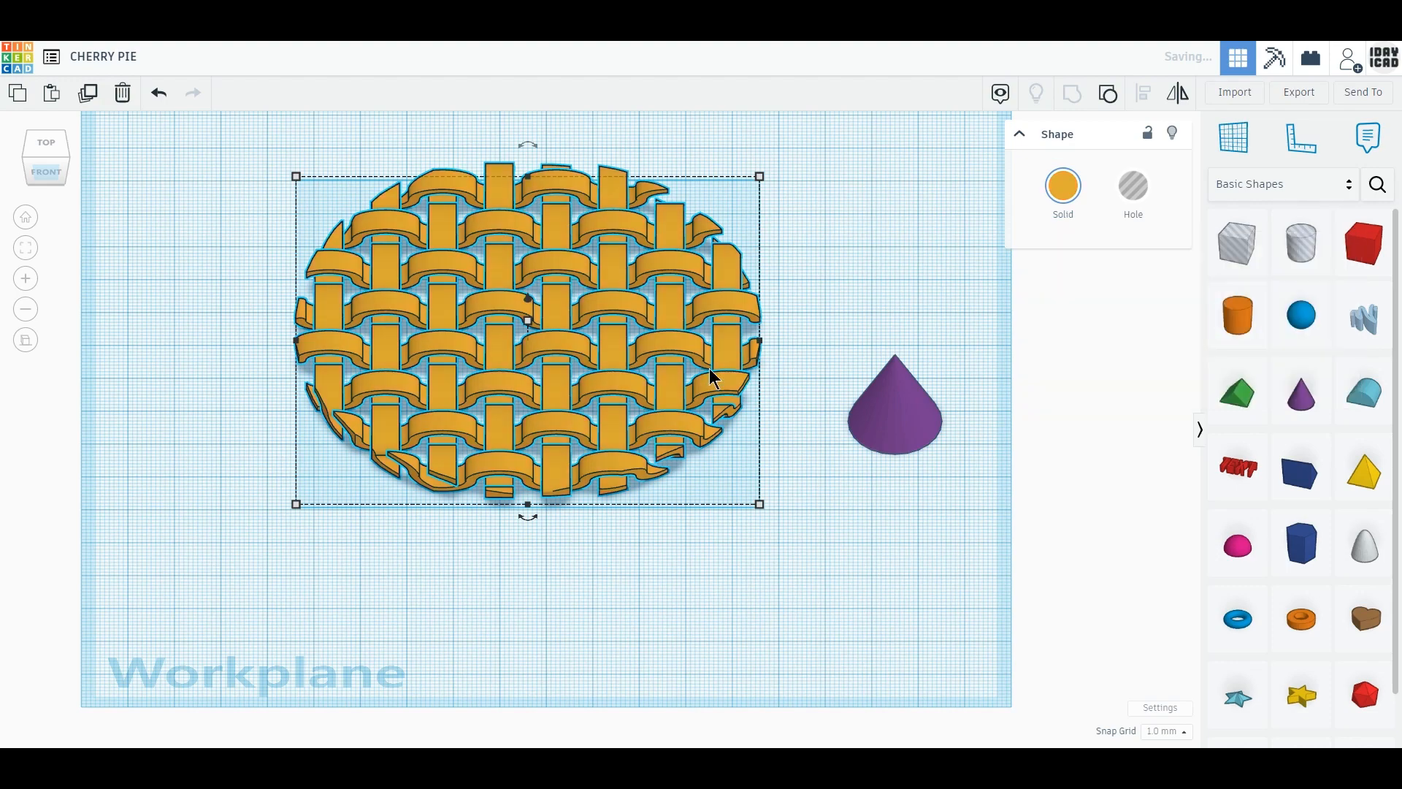
left_click_drag(708, 368, 484, 323)
Step: Move the cone 41 mm left and 15 mm toward the back, and set its top radius to 8 and sides to 64
left_click_drag(906, 414, 722, 358)
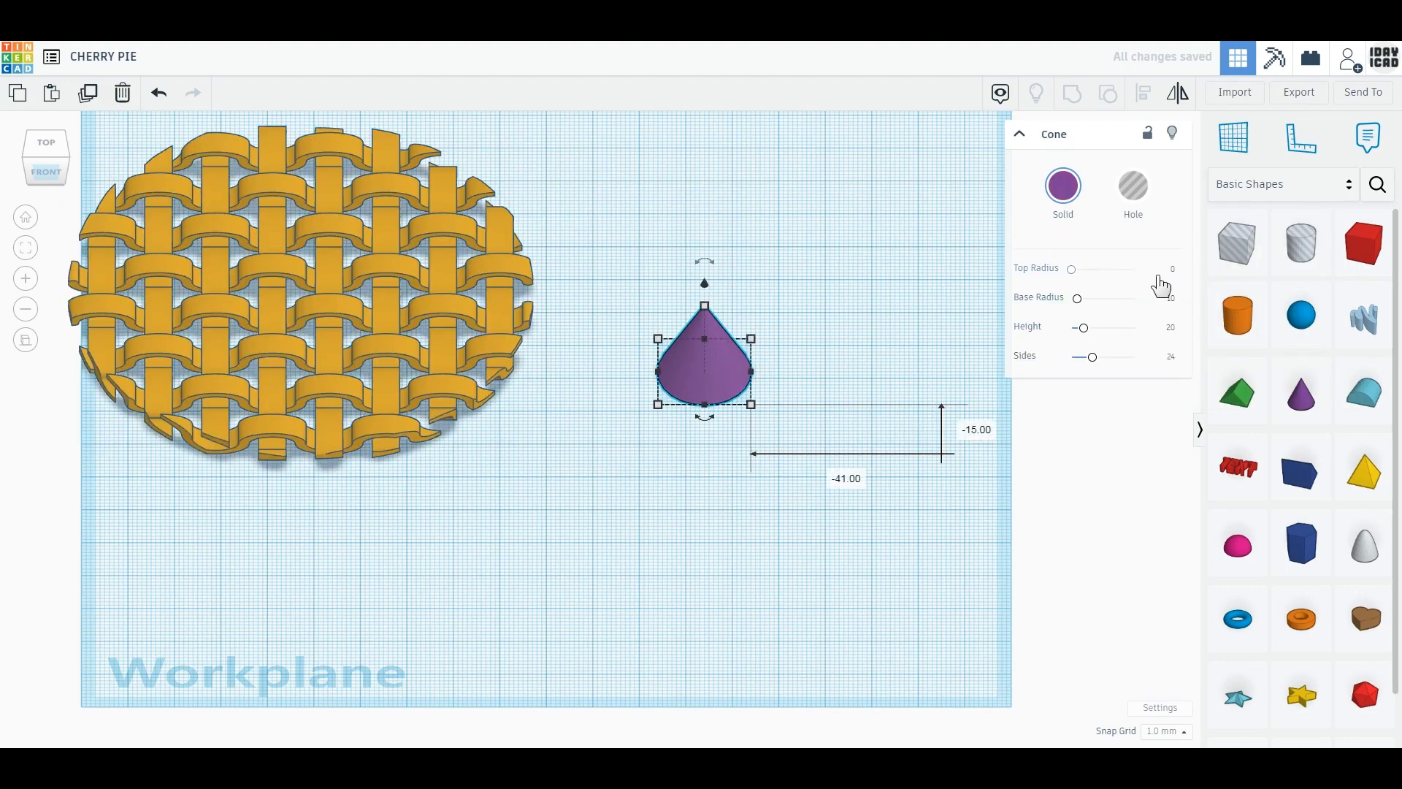
left_click(1173, 269)
type("8")
key("Return")
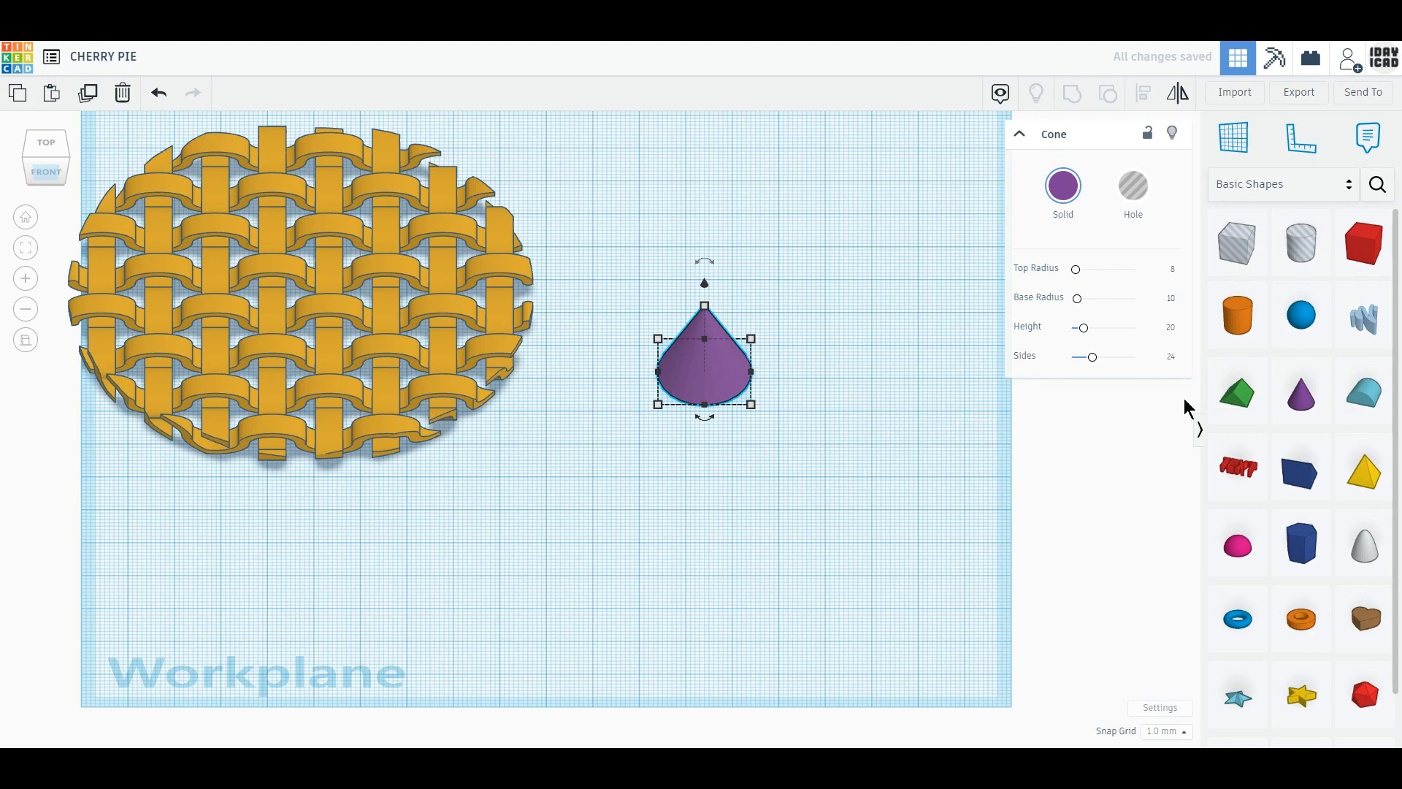
left_click_drag(1109, 359, 1186, 367)
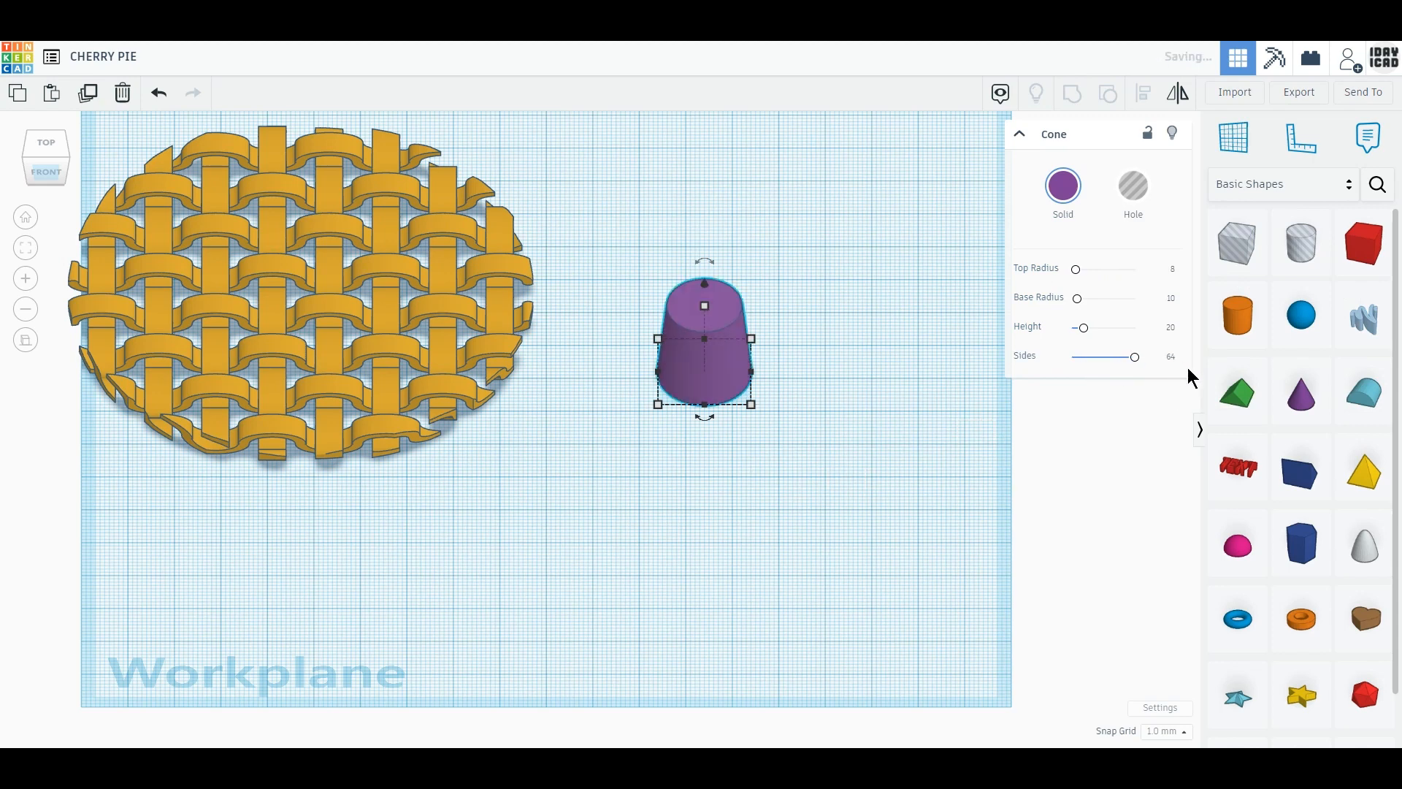
Step: Mirror the cone vertically so its wide end faces up, and move it closer to the lattice
left_click(1177, 92)
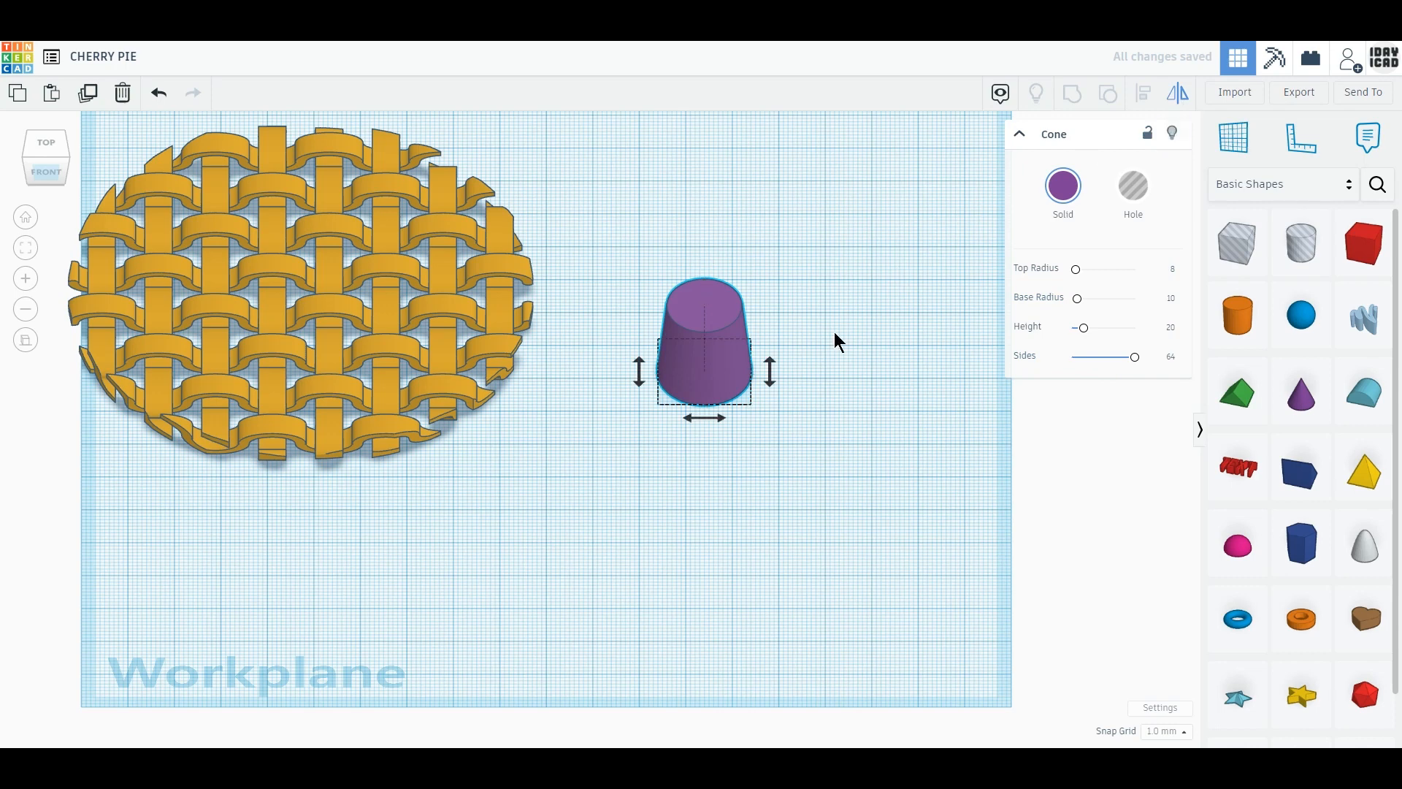
left_click(765, 376)
left_click_drag(682, 352, 623, 279)
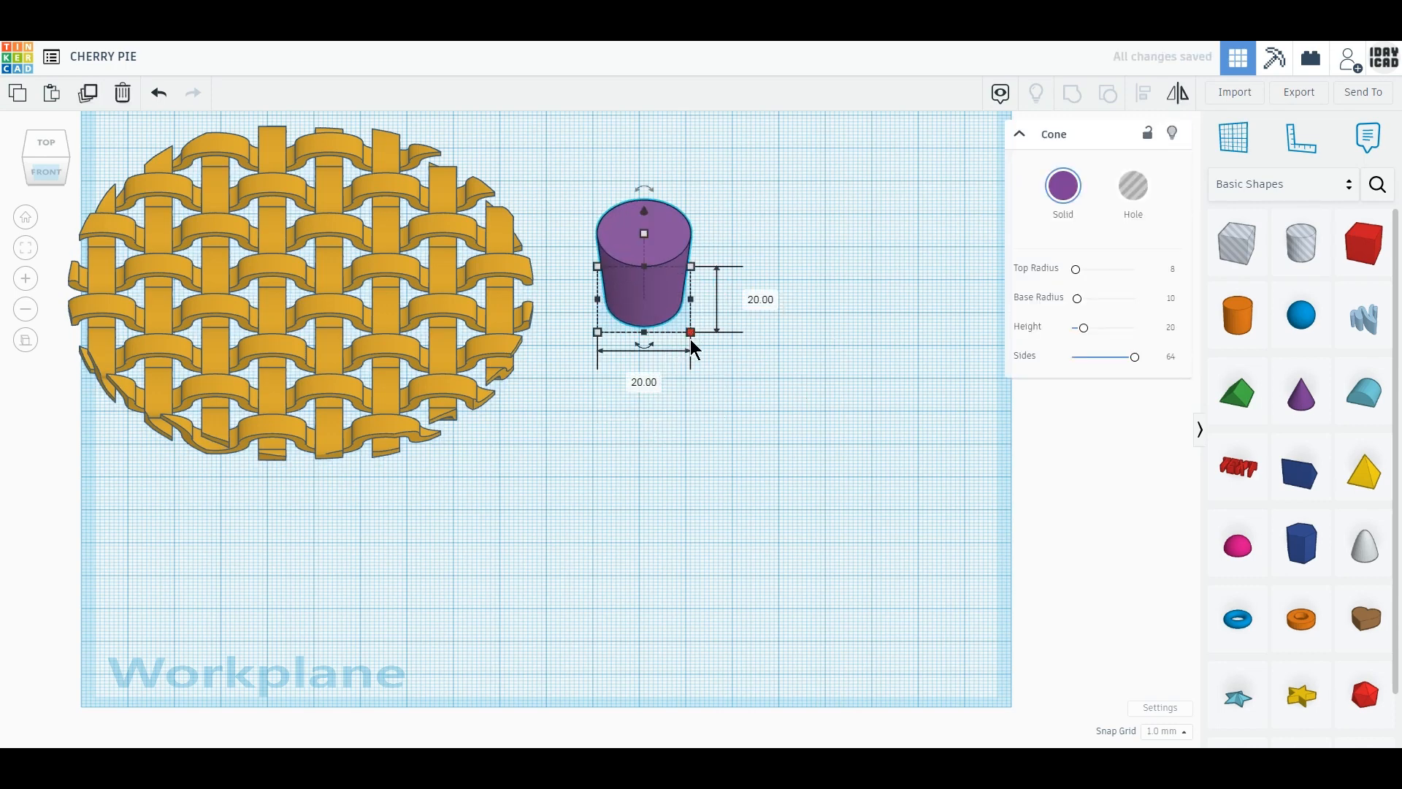
Step: Resize the flipped cone's footprint to 100 by 100 mm
left_click(647, 381)
type("100")
key("Return")
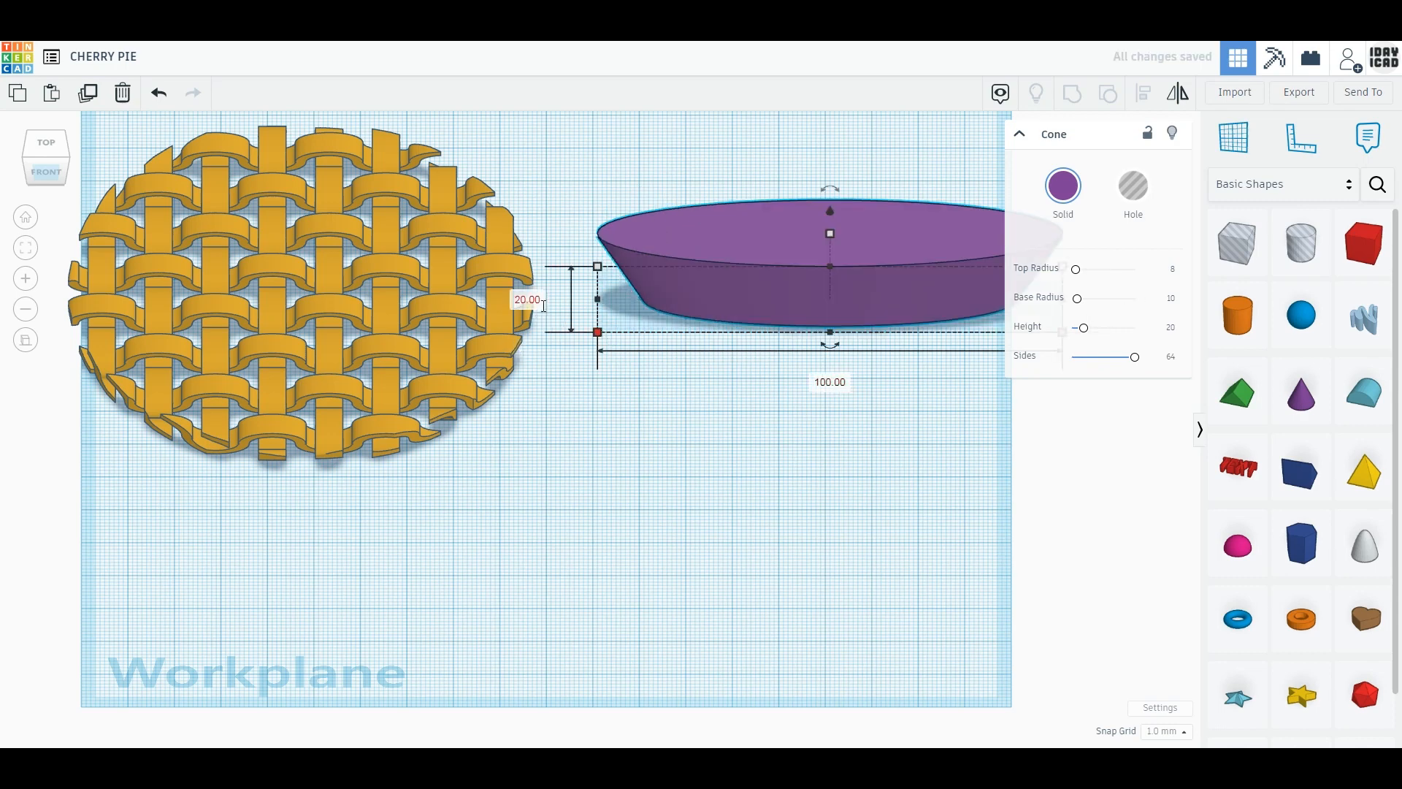
left_click(541, 301)
type("100")
key("Return")
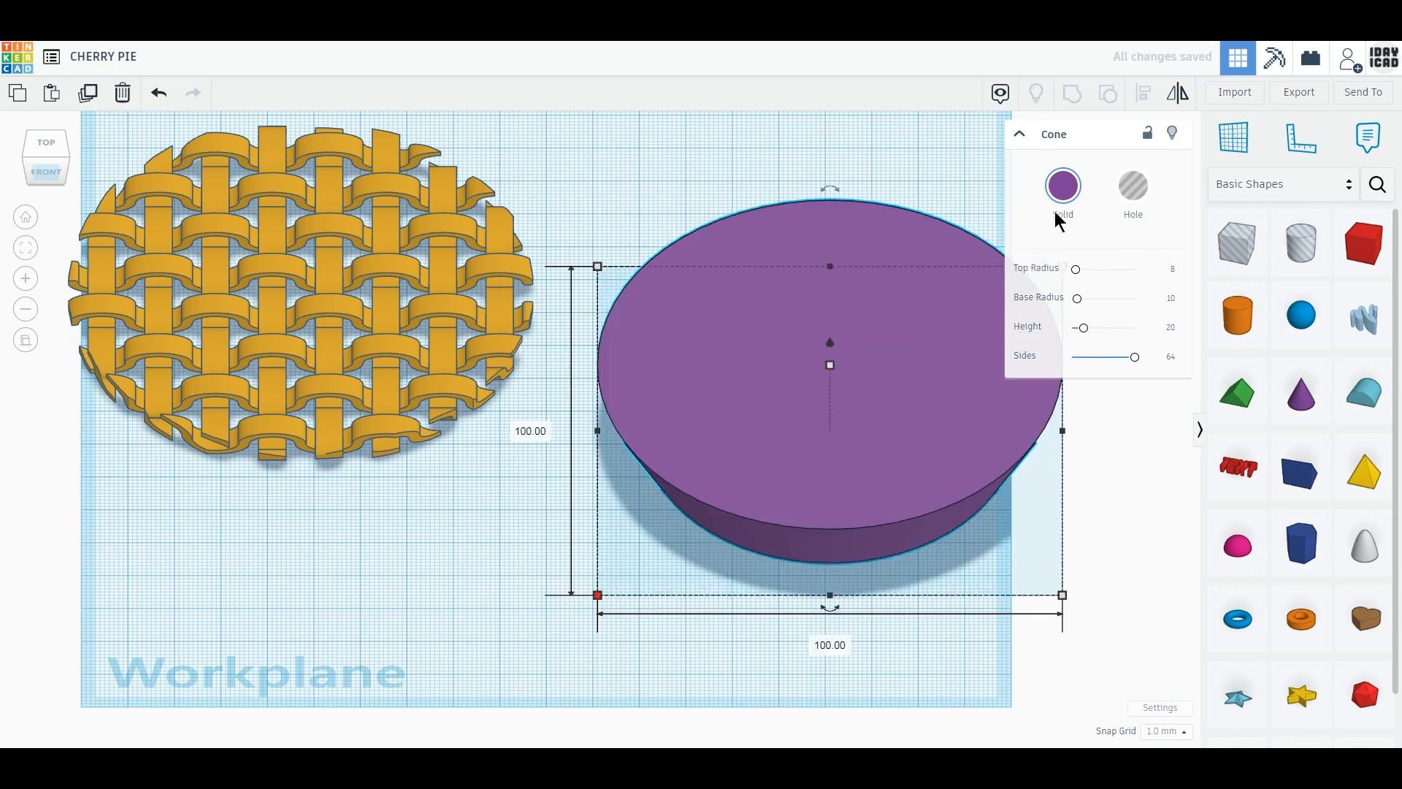
Step: Set the cone's top radius to 9 to make its sides steeper
left_click(1063, 193)
left_click(922, 173)
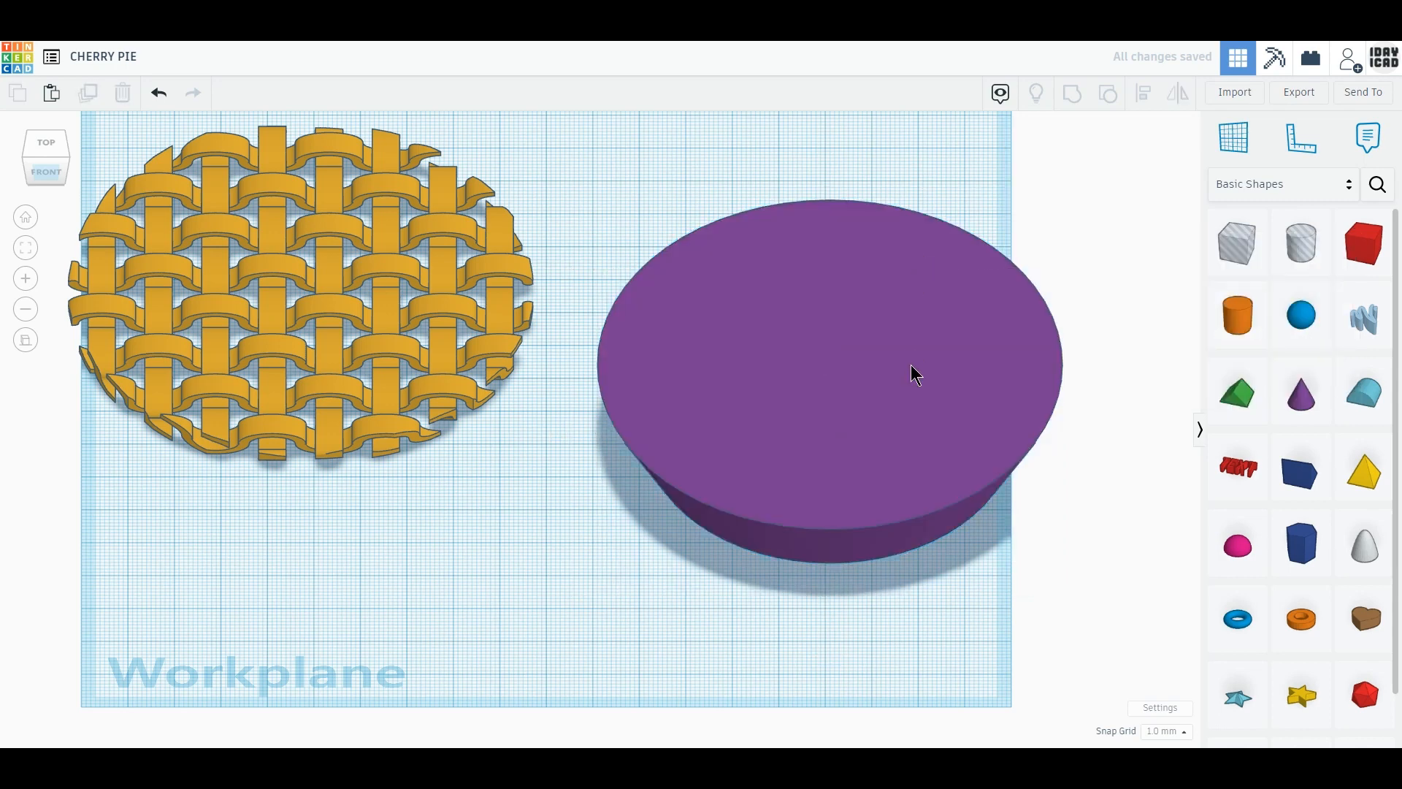
left_click(910, 367)
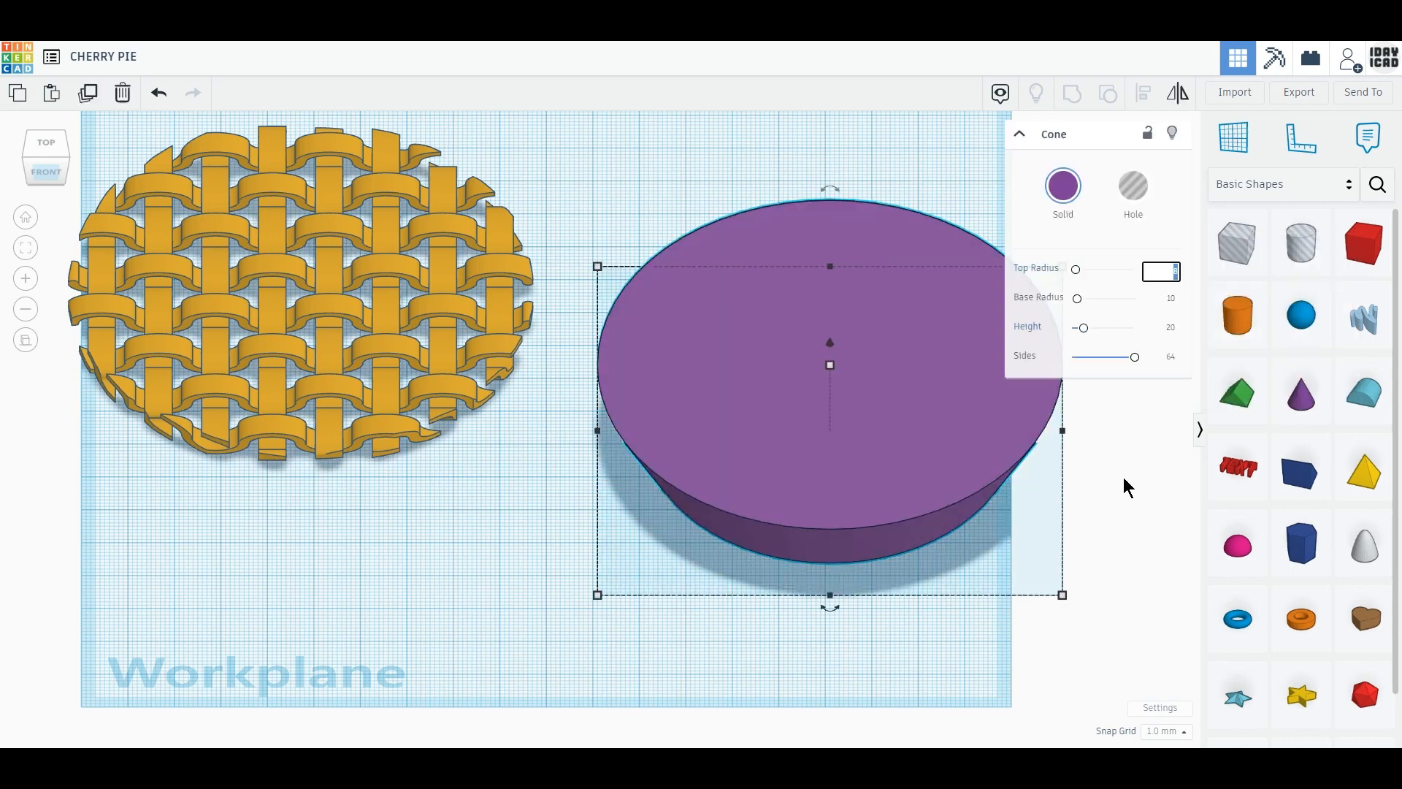
type("9")
key("Return")
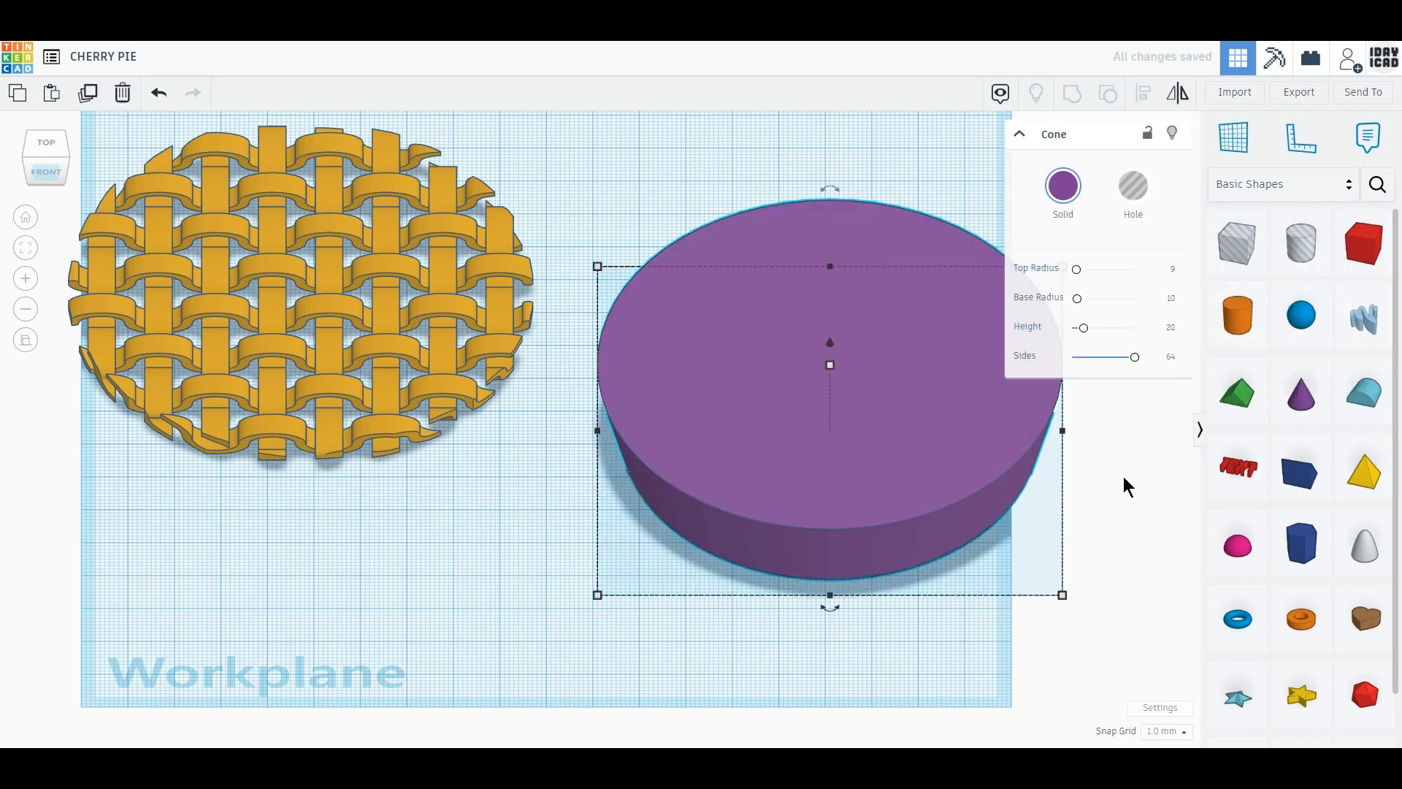
Step: Recolor the cone light tan and move it 17 mm left and 18 mm toward the back
left_click(1064, 187)
left_click(1284, 295)
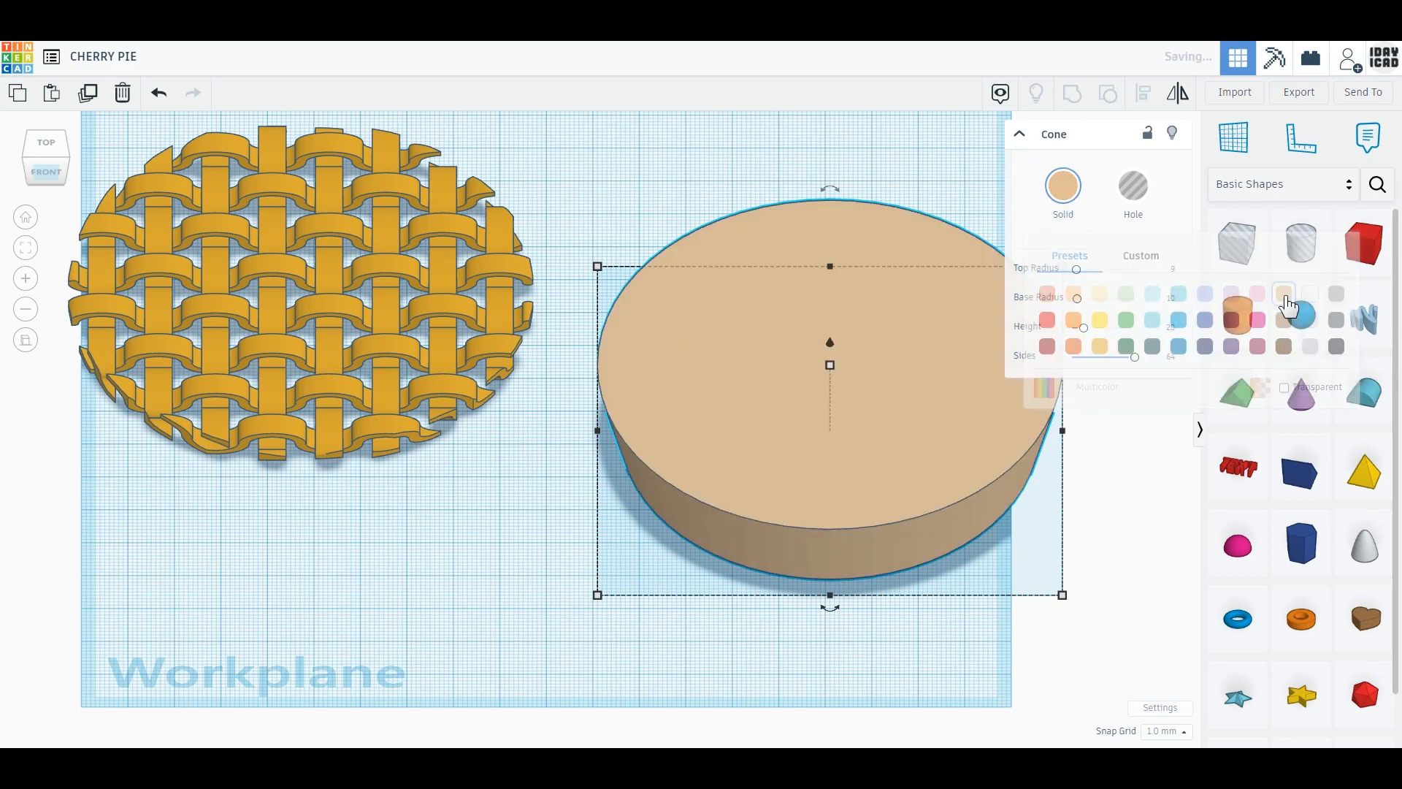
left_click_drag(874, 455, 796, 400)
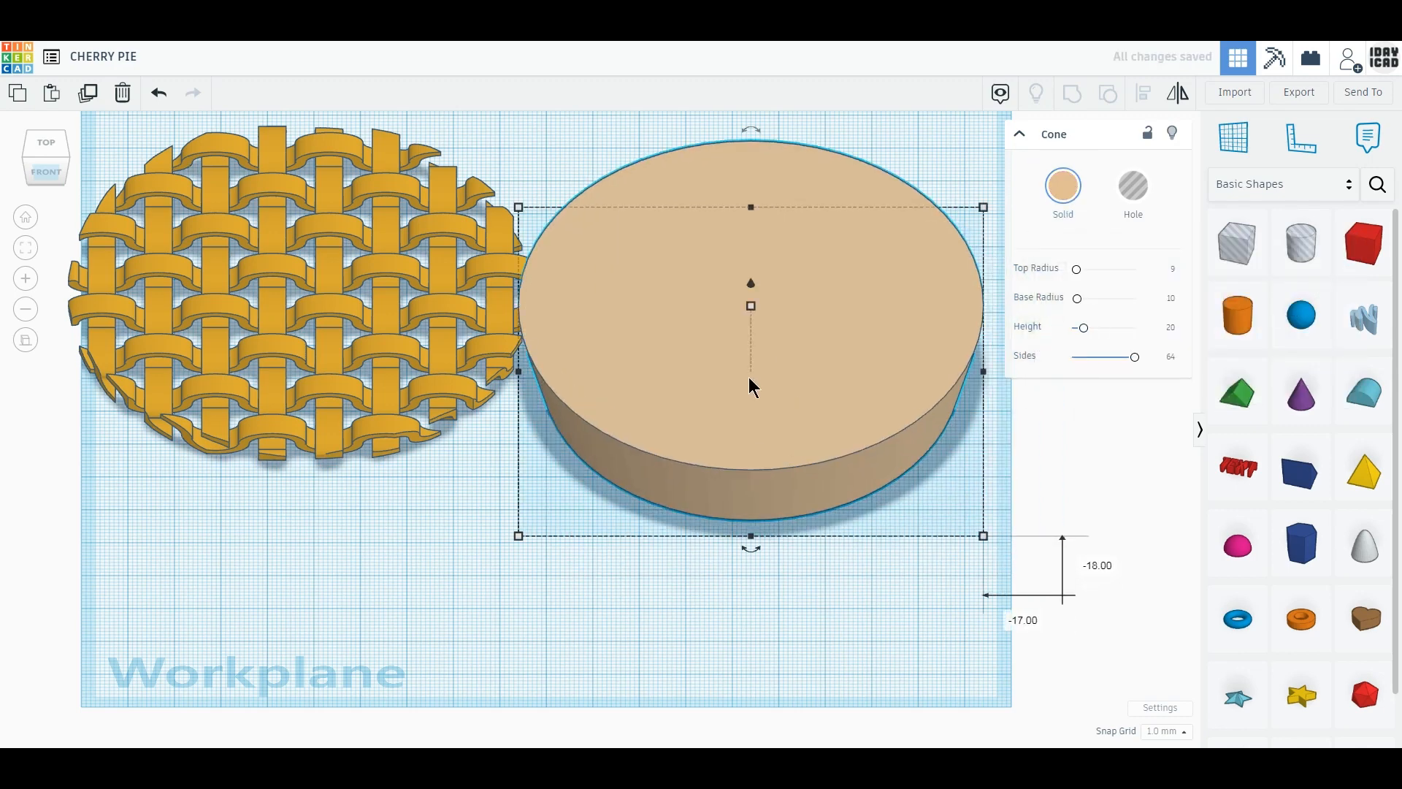
Step: Duplicate the tan cone in place and raise the copy 1 mm
left_click(88, 93)
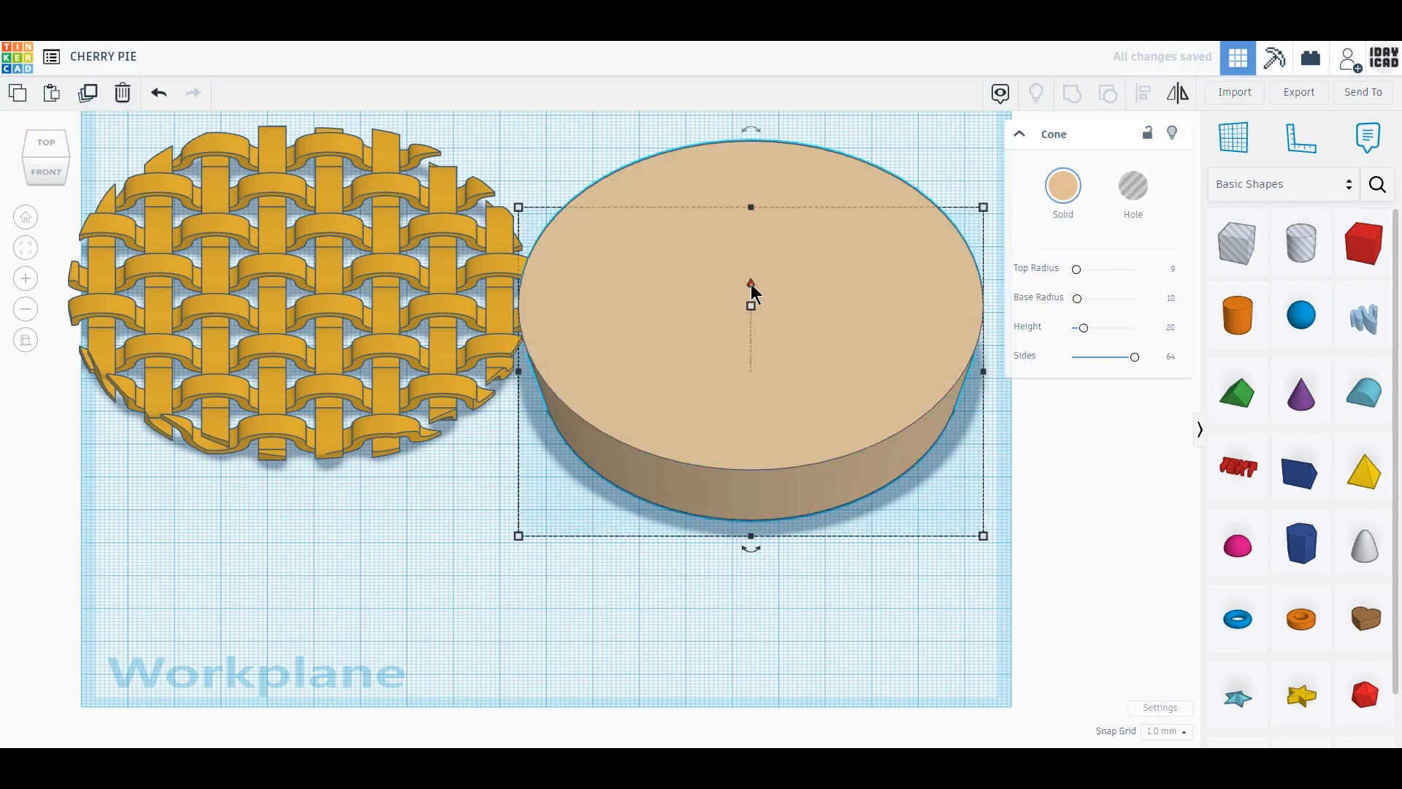
left_click_drag(752, 286, 751, 282)
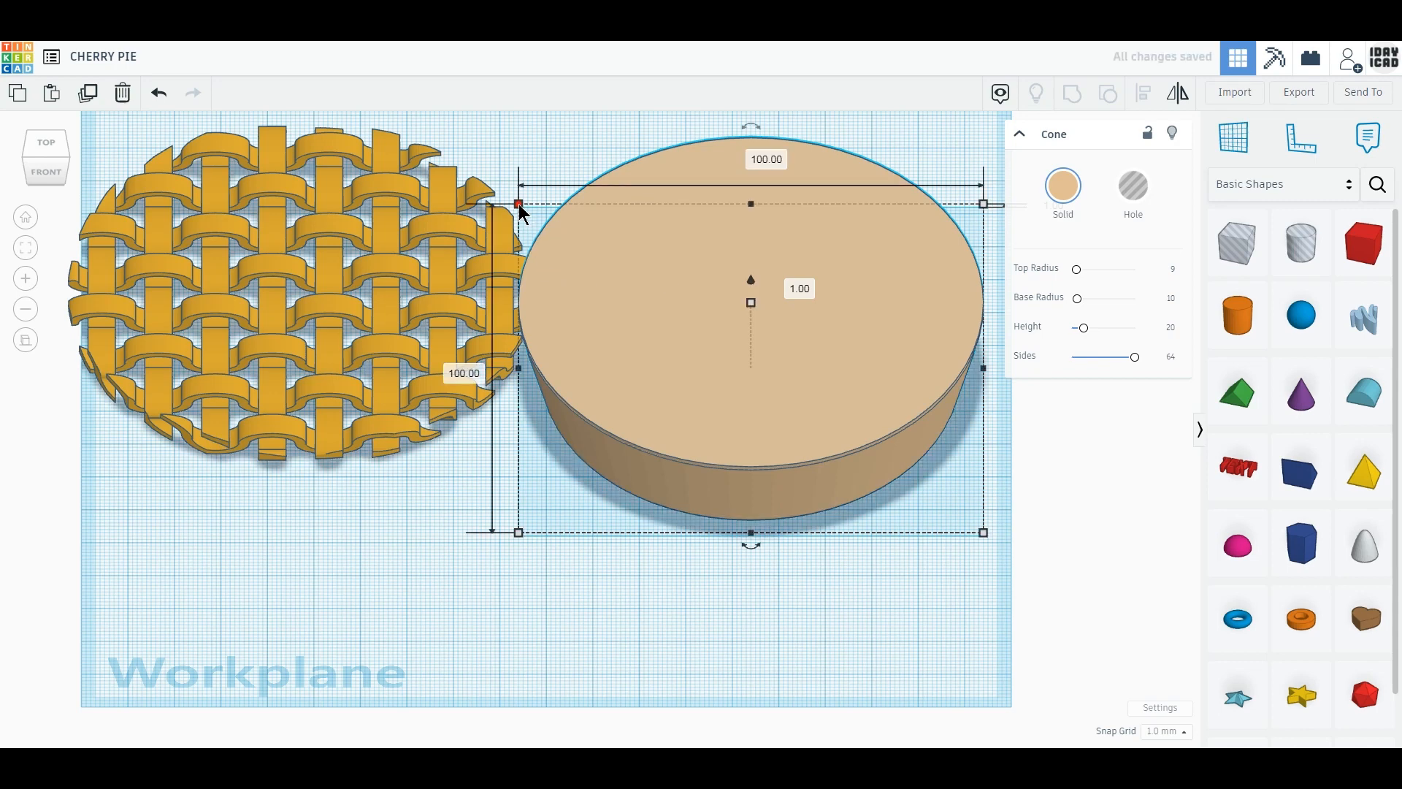
Step: Shrink the raised copy of the tan cone to a footprint of 94 by 94 mm within the original cone's rim
left_click_drag(519, 205, 536, 217)
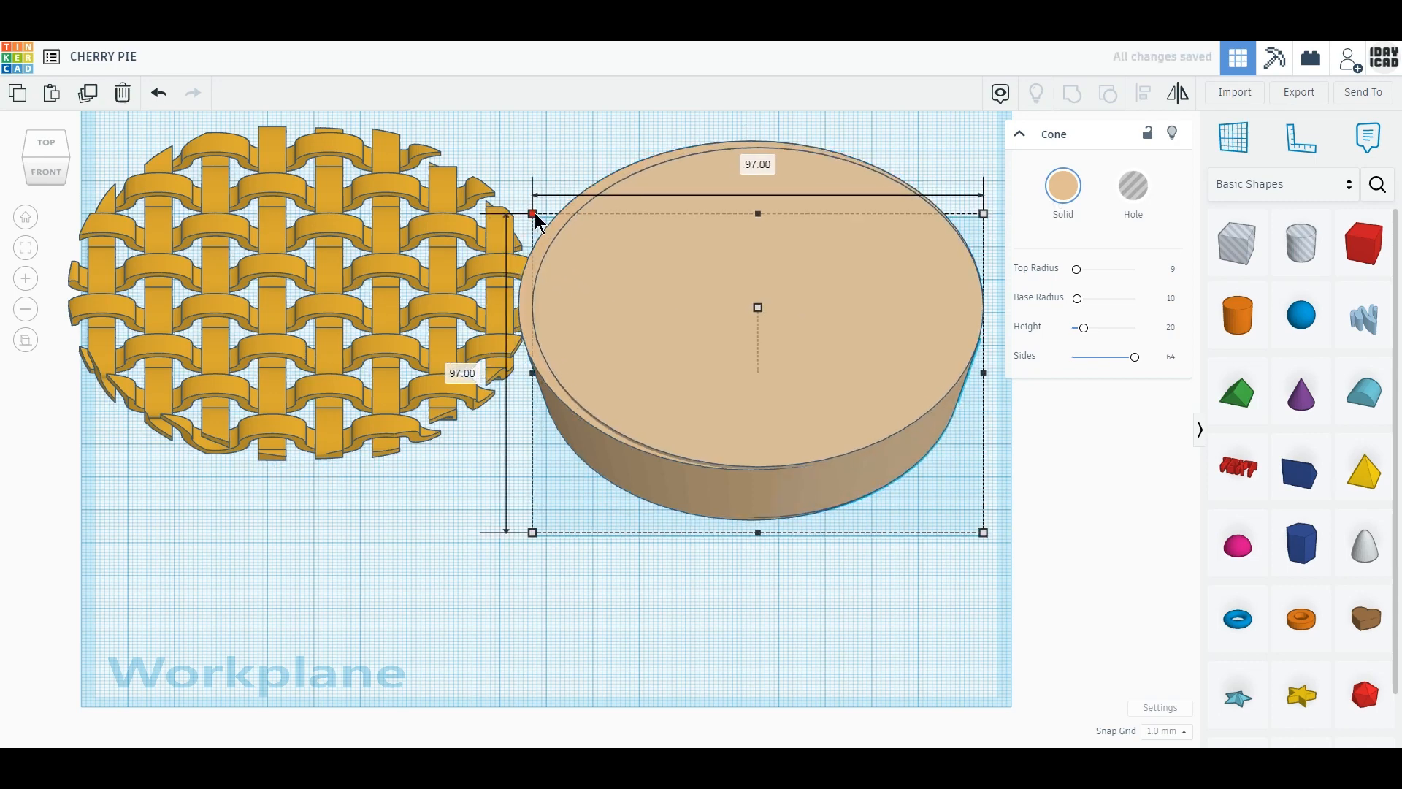
left_click_drag(983, 533, 972, 520)
middle_click_drag(1067, 521, 1018, 546)
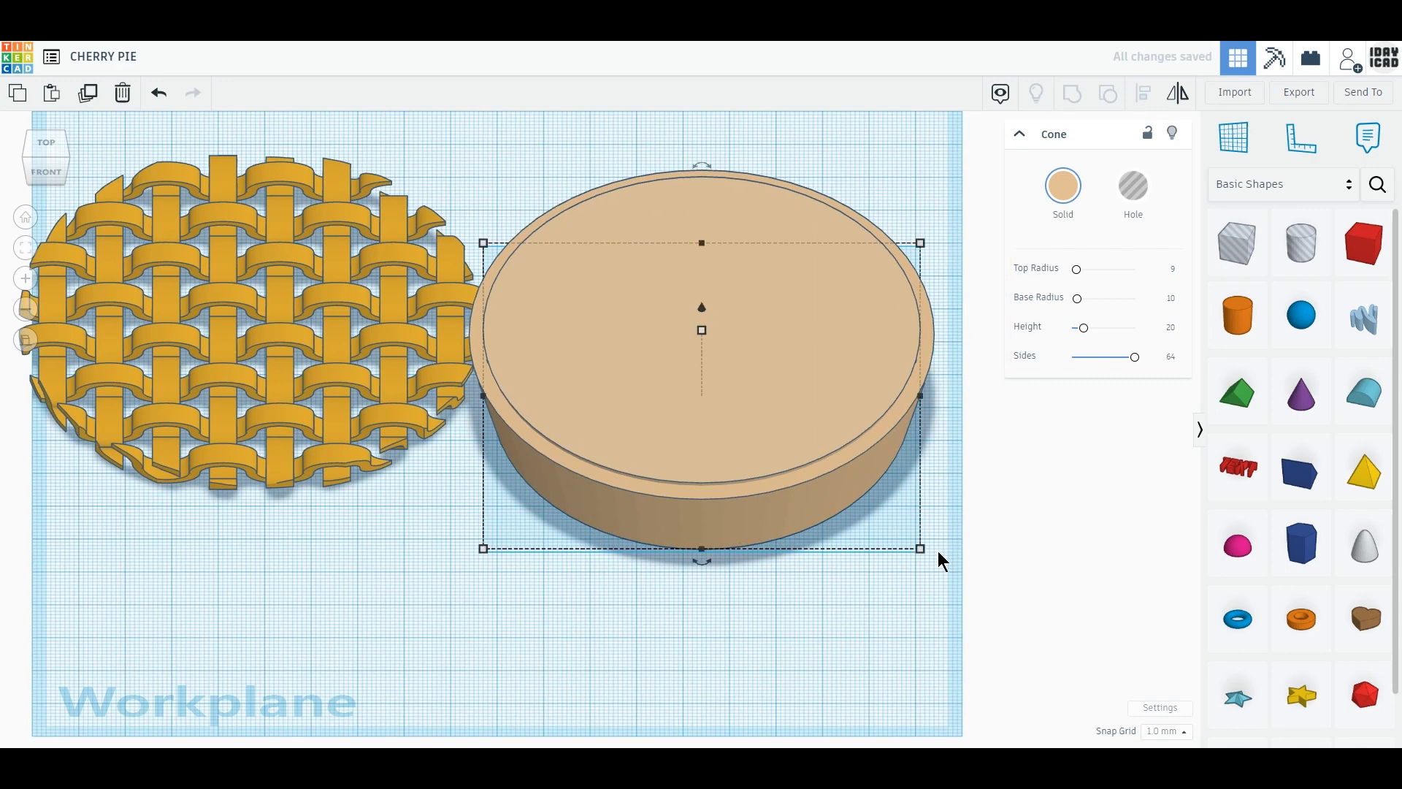
left_click(990, 395)
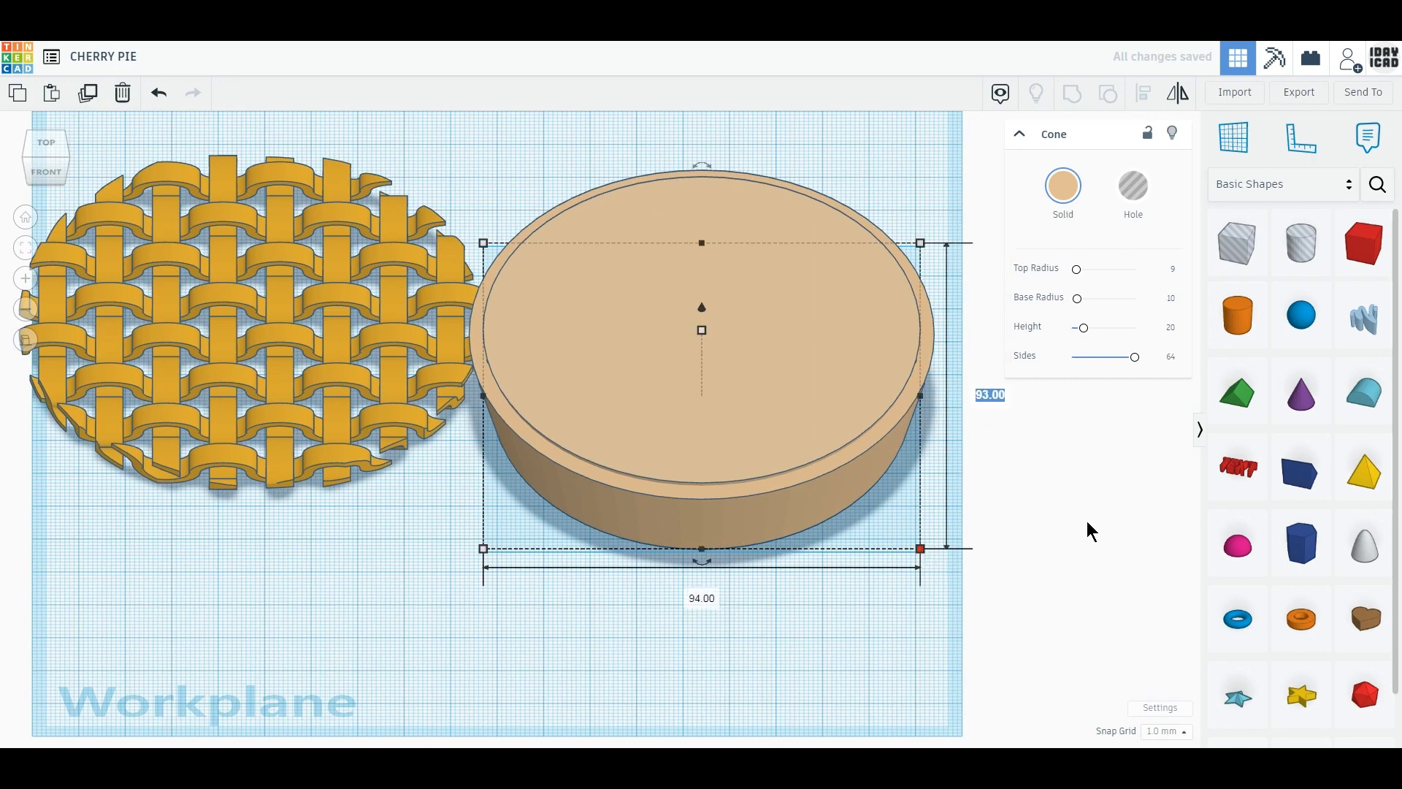
type("94")
key("Return")
Step: Select both tan cones and align them so their centers match
left_click_drag(1029, 550, 906, 380)
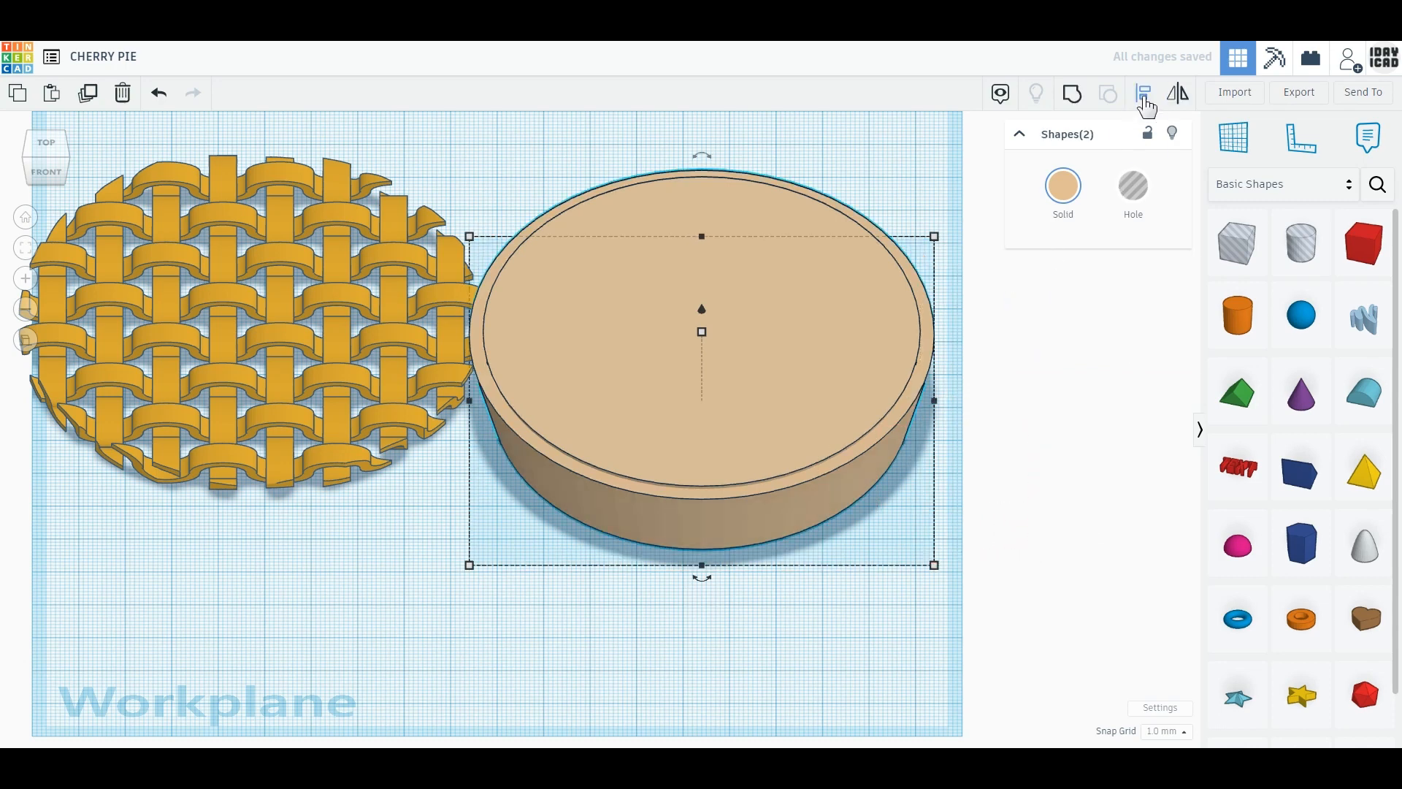
left_click(1144, 93)
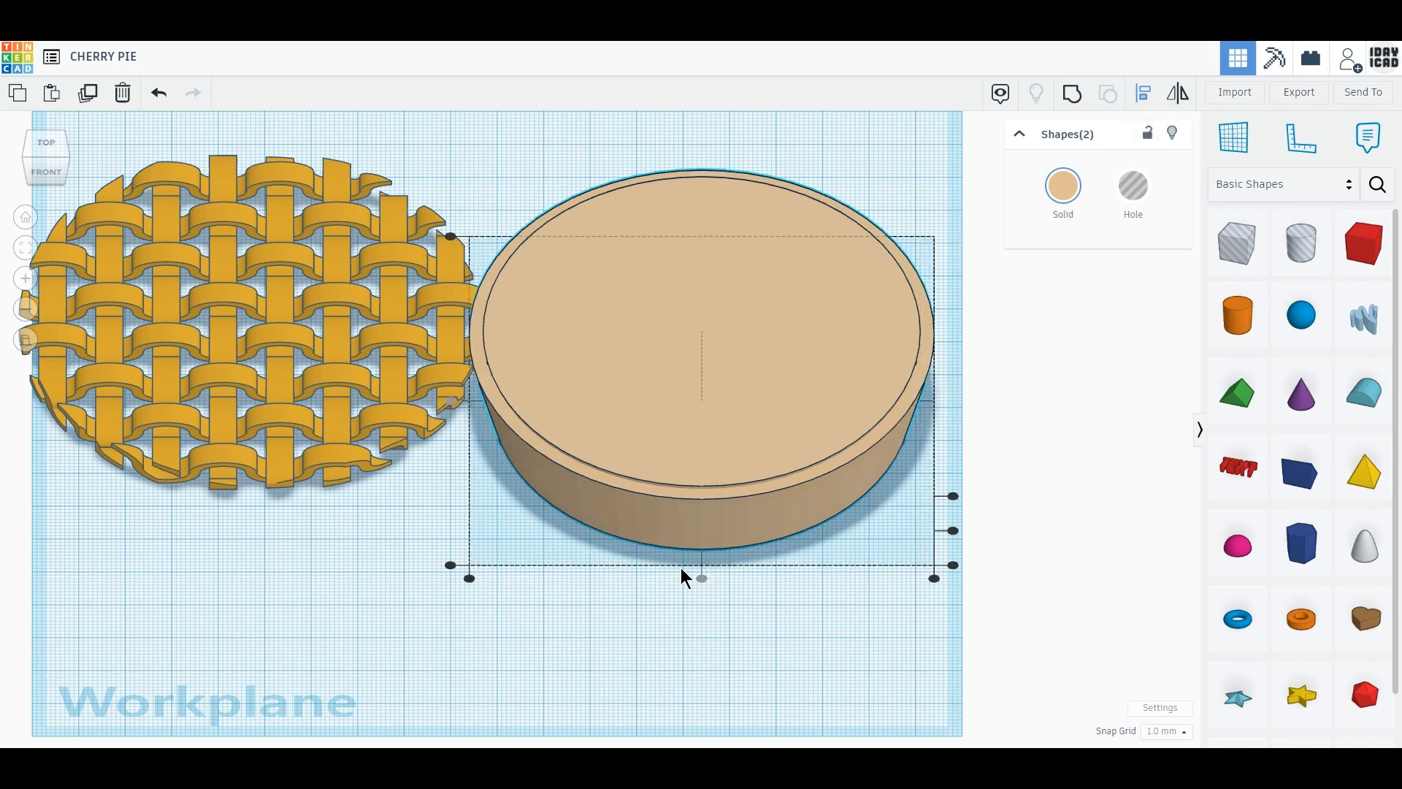
left_click(994, 418)
Step: Recolor the inner cone from the preset colors to dark magenta for the cherry filling
left_click(835, 358)
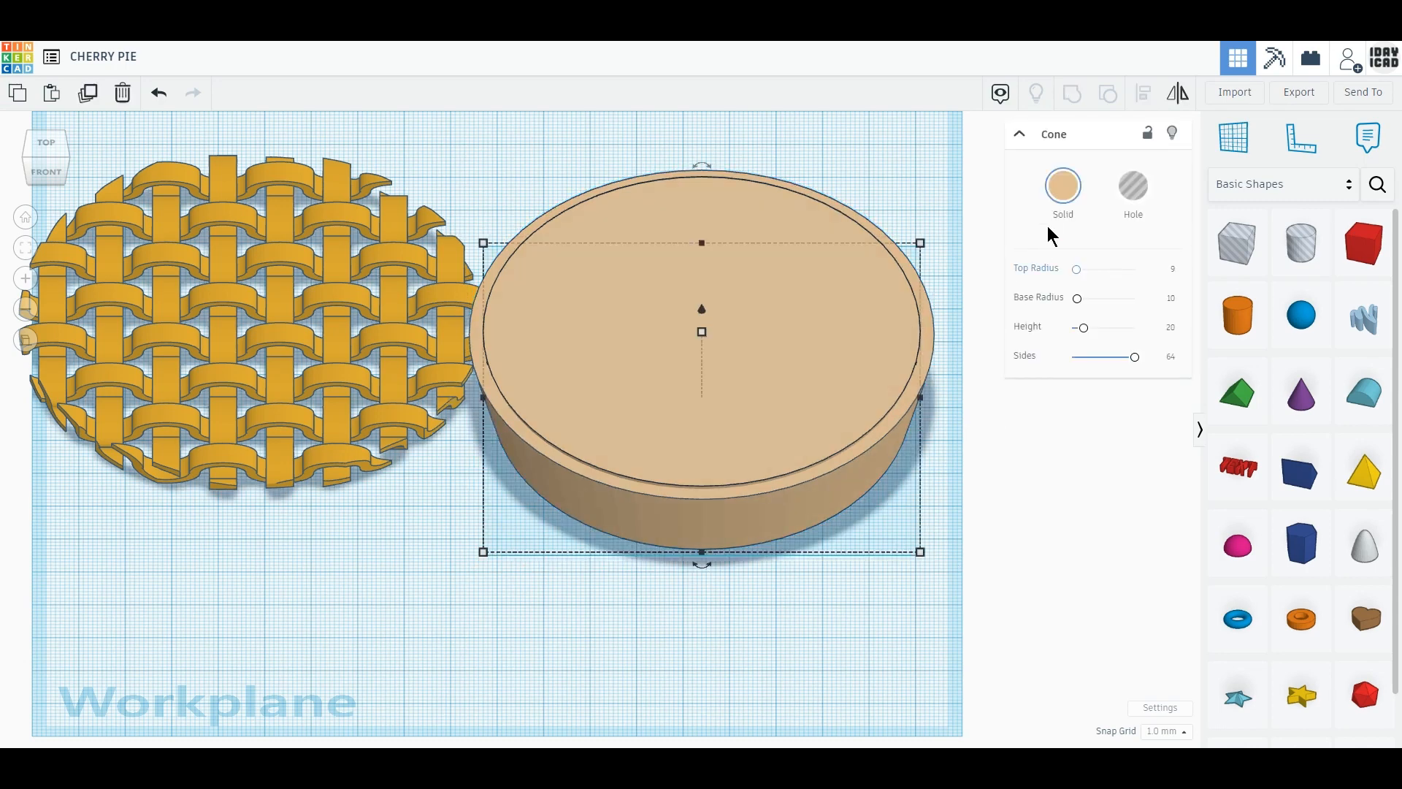
left_click(1064, 186)
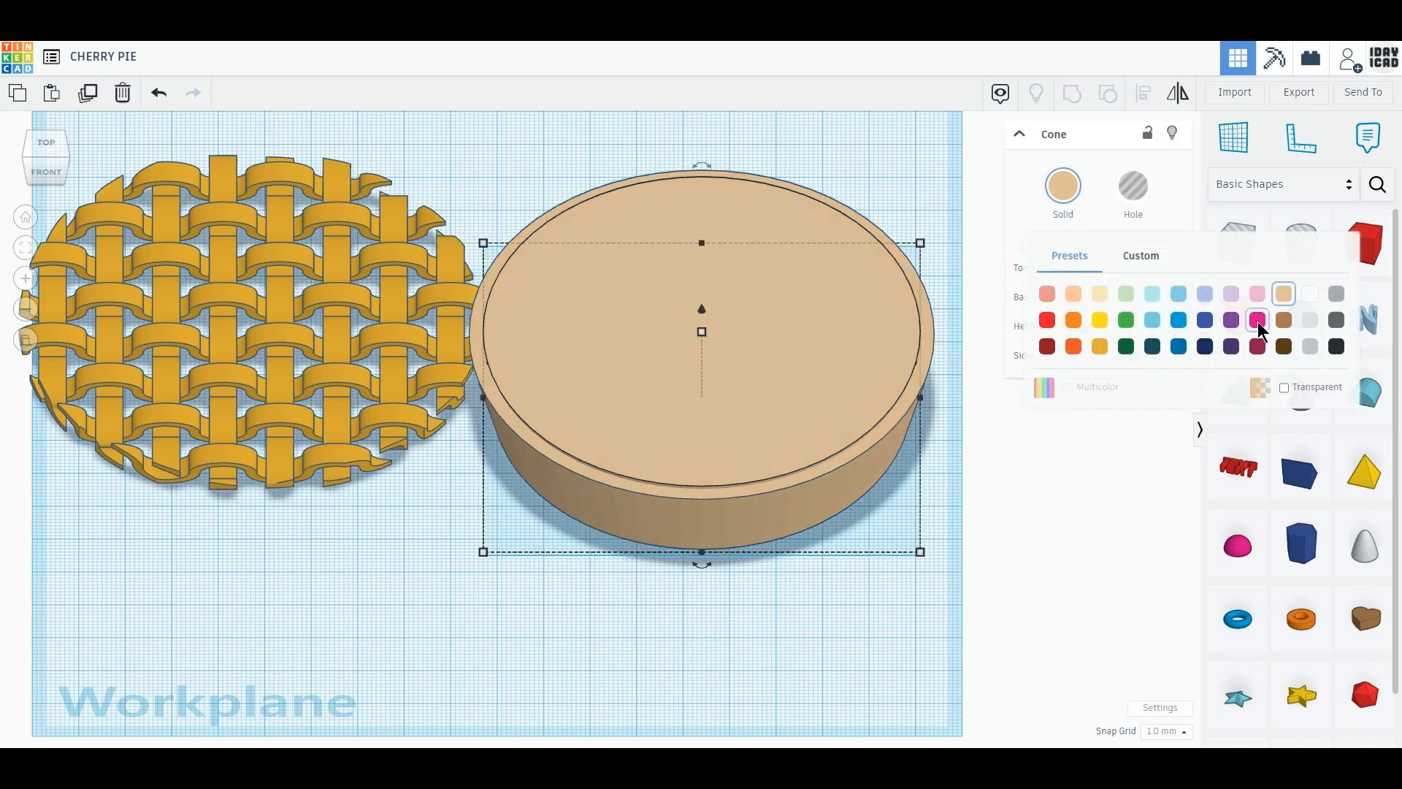
left_click(1258, 321)
left_click(1084, 214)
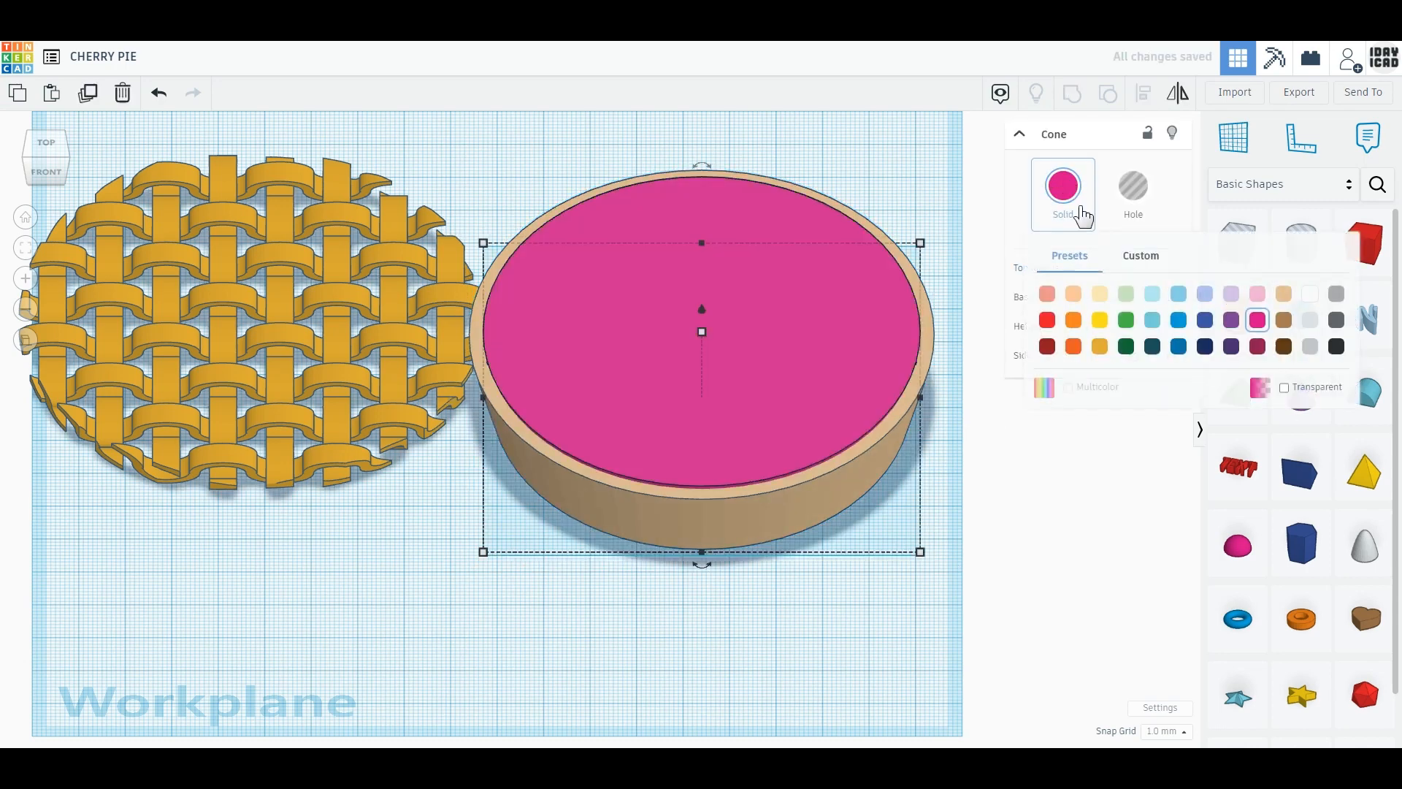
left_click(1258, 346)
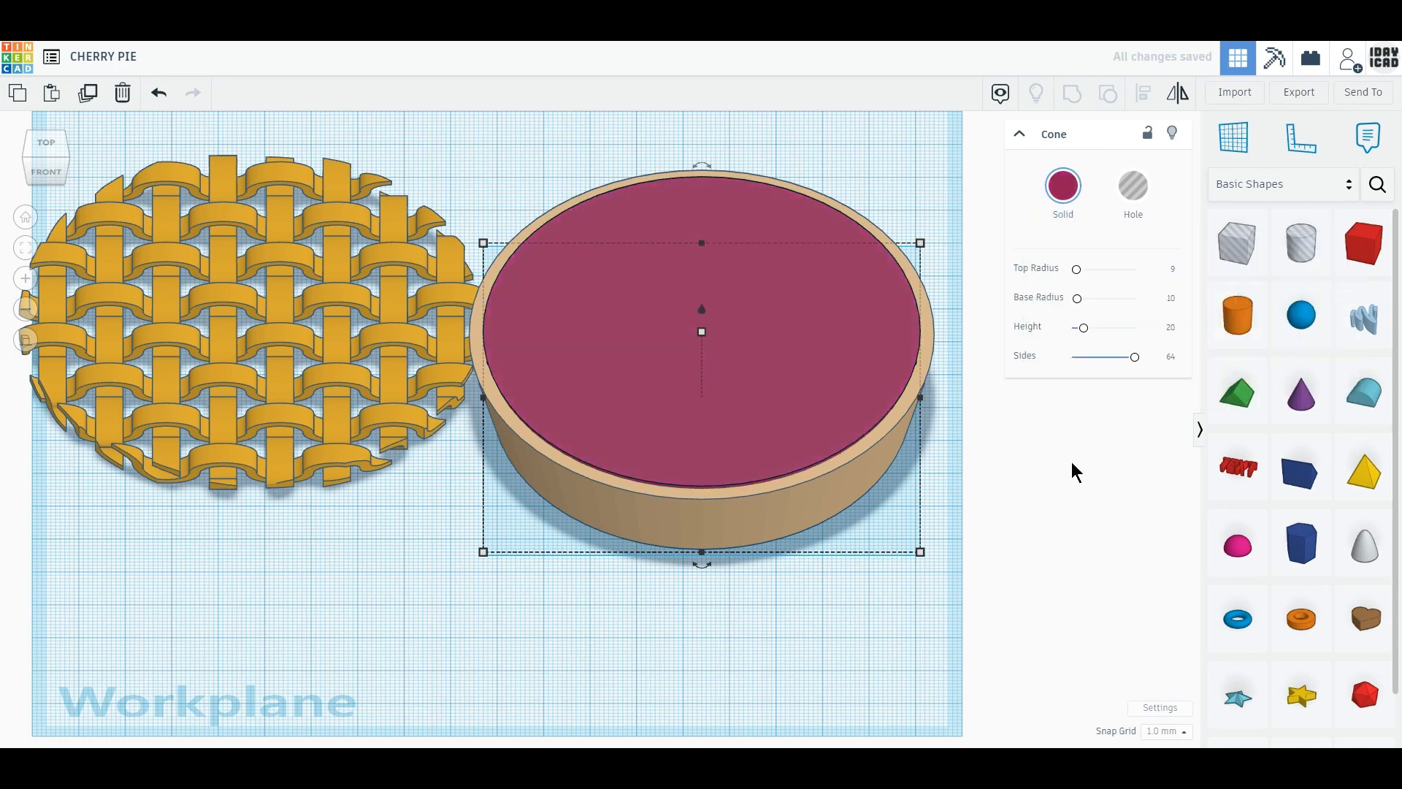
left_click(1071, 462)
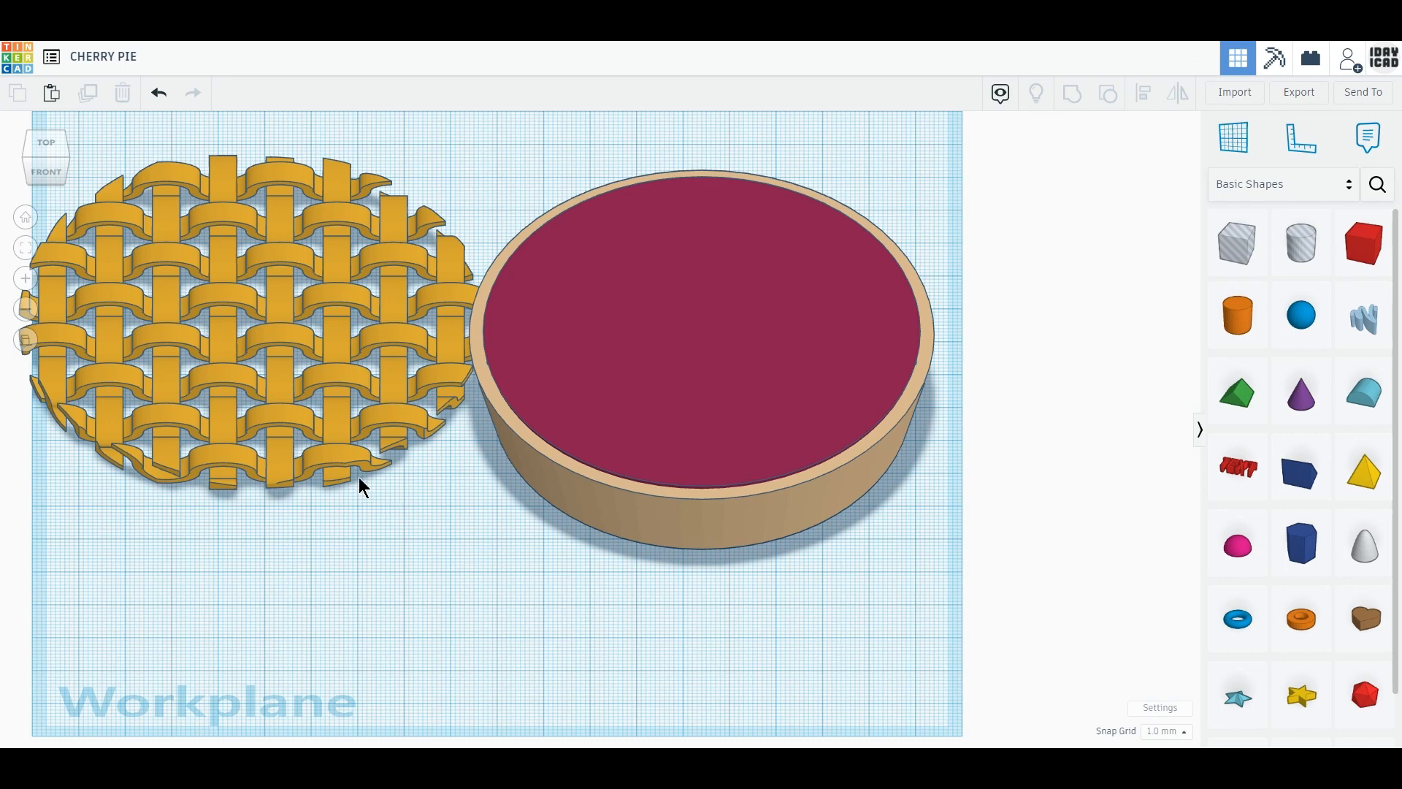
Step: Add a sphere in front of the pie and recolor it dark magenta to match the filling
left_click(1301, 319)
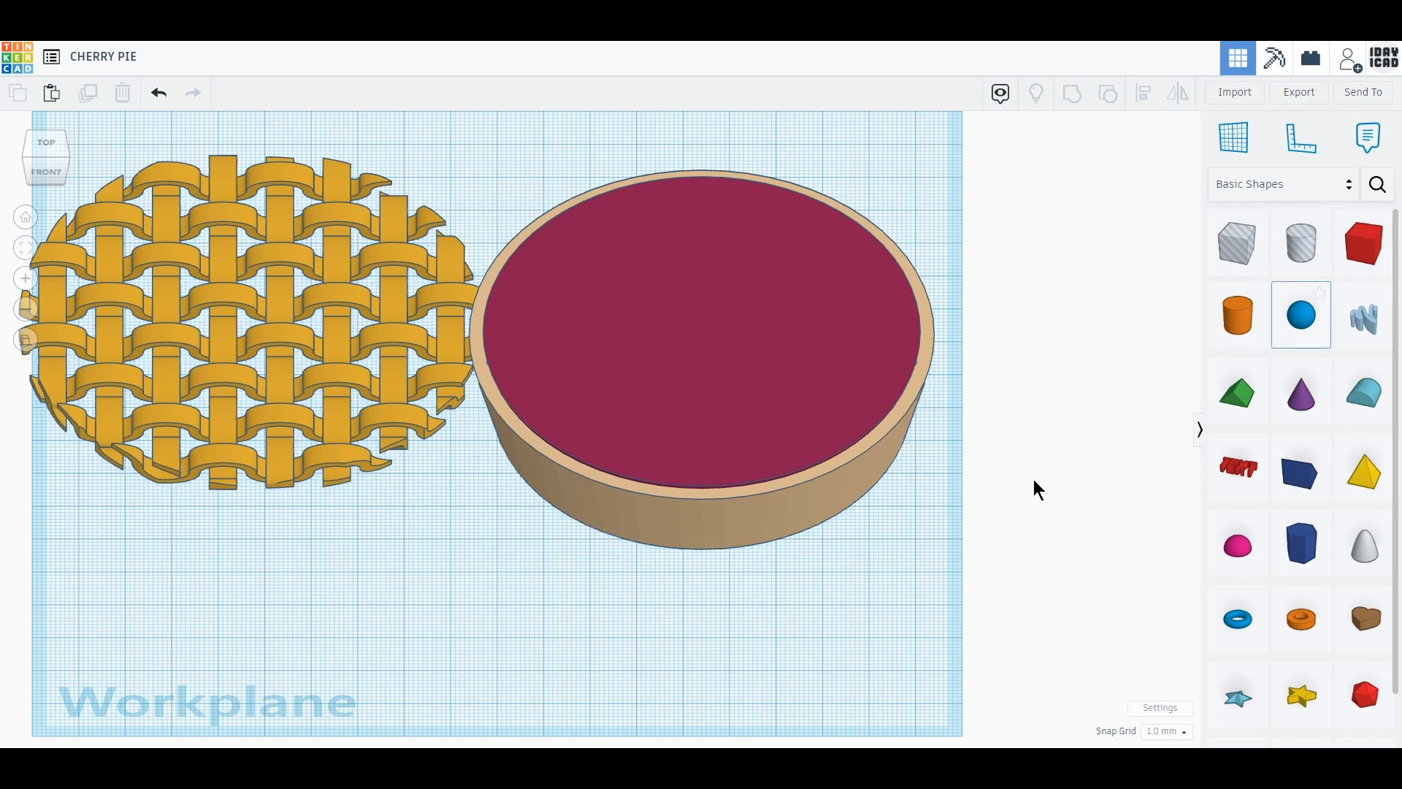
left_click(869, 585)
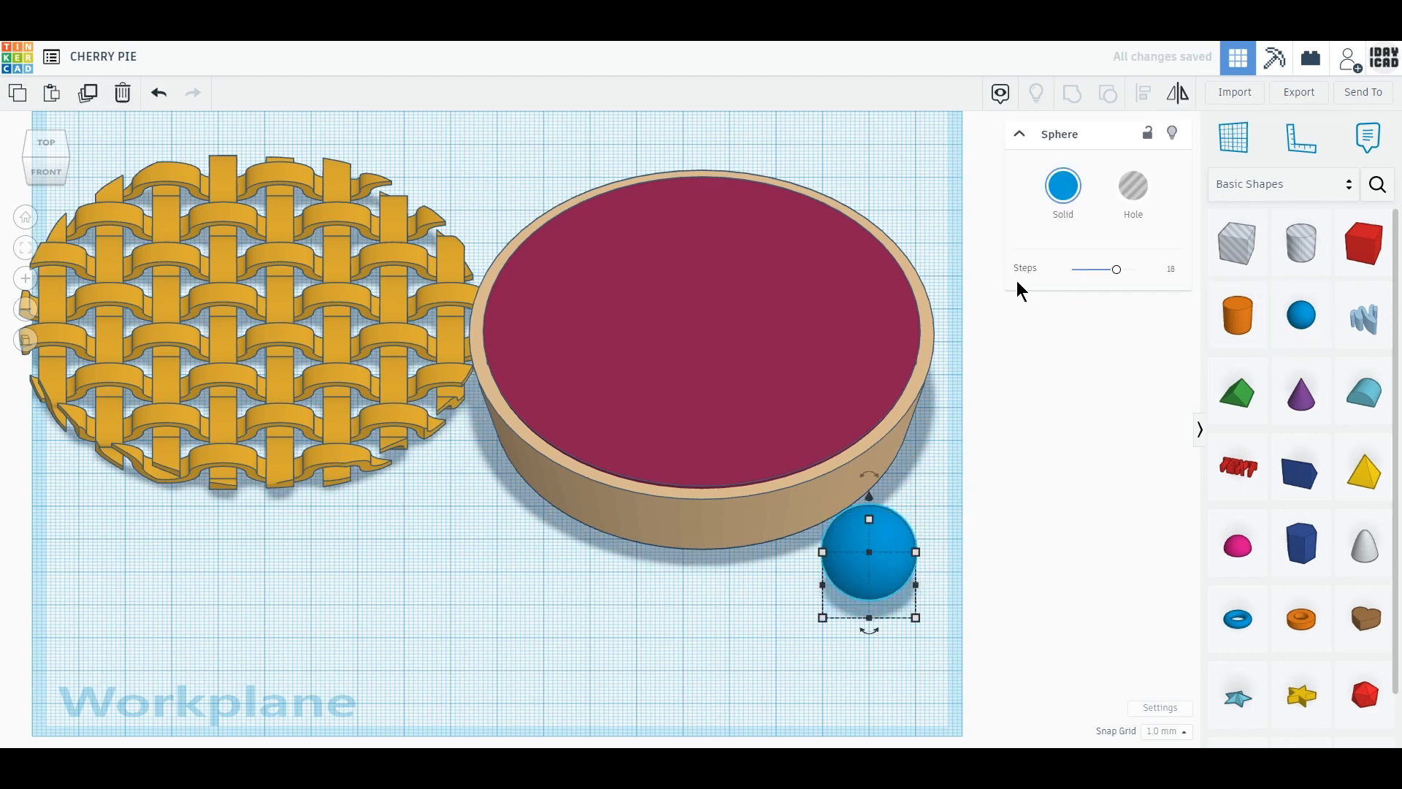
left_click(1064, 189)
left_click(1258, 346)
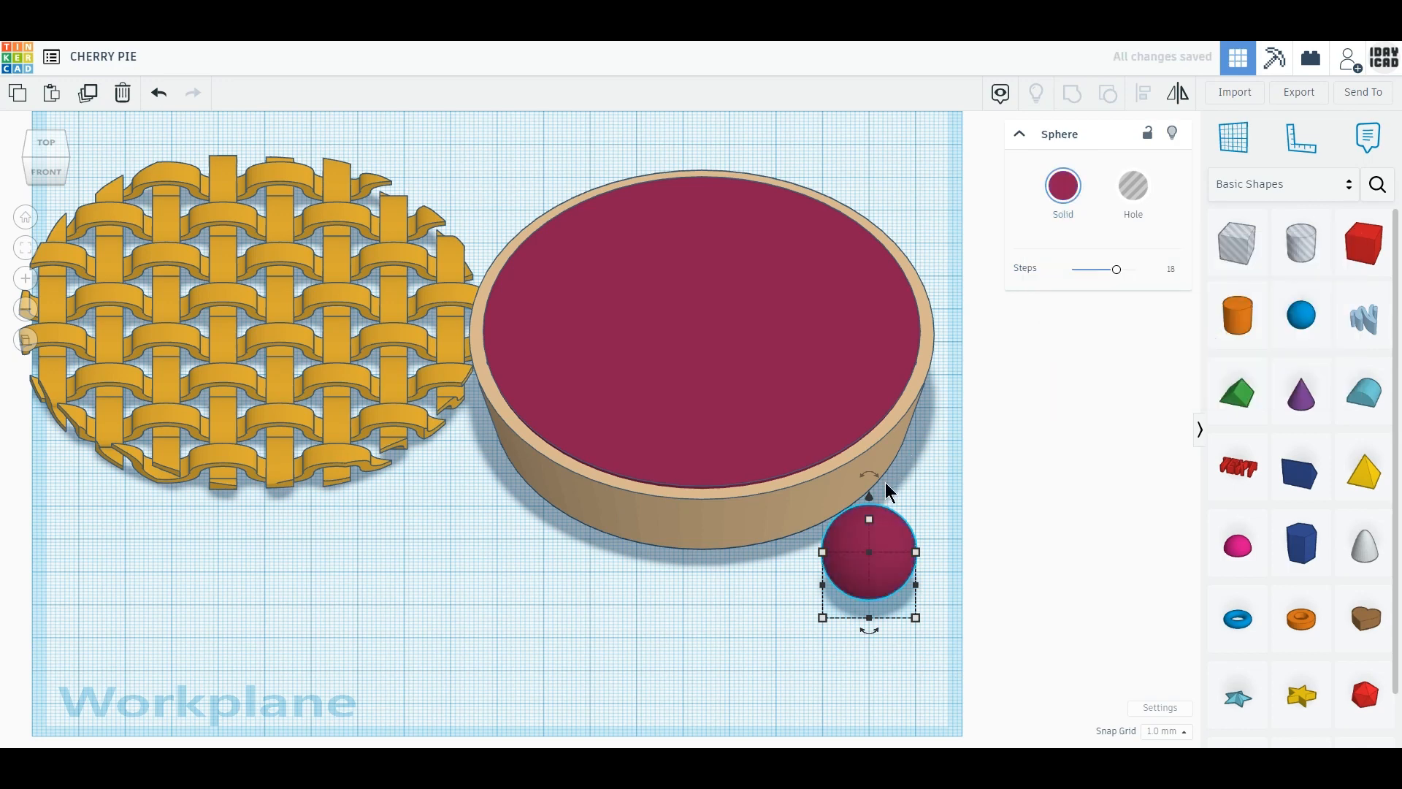
Step: Move the dark magenta sphere onto the filling and shrink it so only a small cherry bump protrudes
left_click_drag(870, 506, 759, 405)
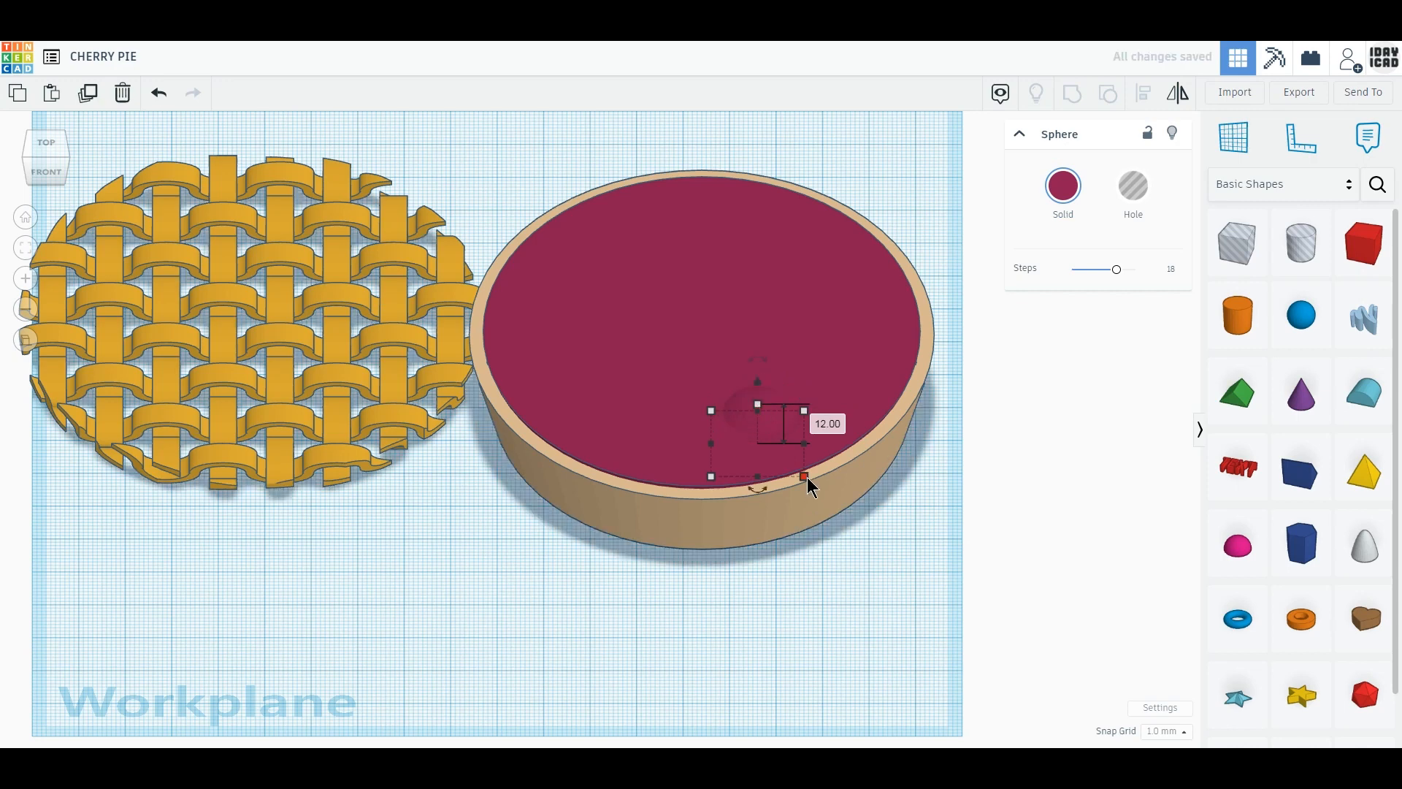
left_click_drag(806, 476, 770, 450)
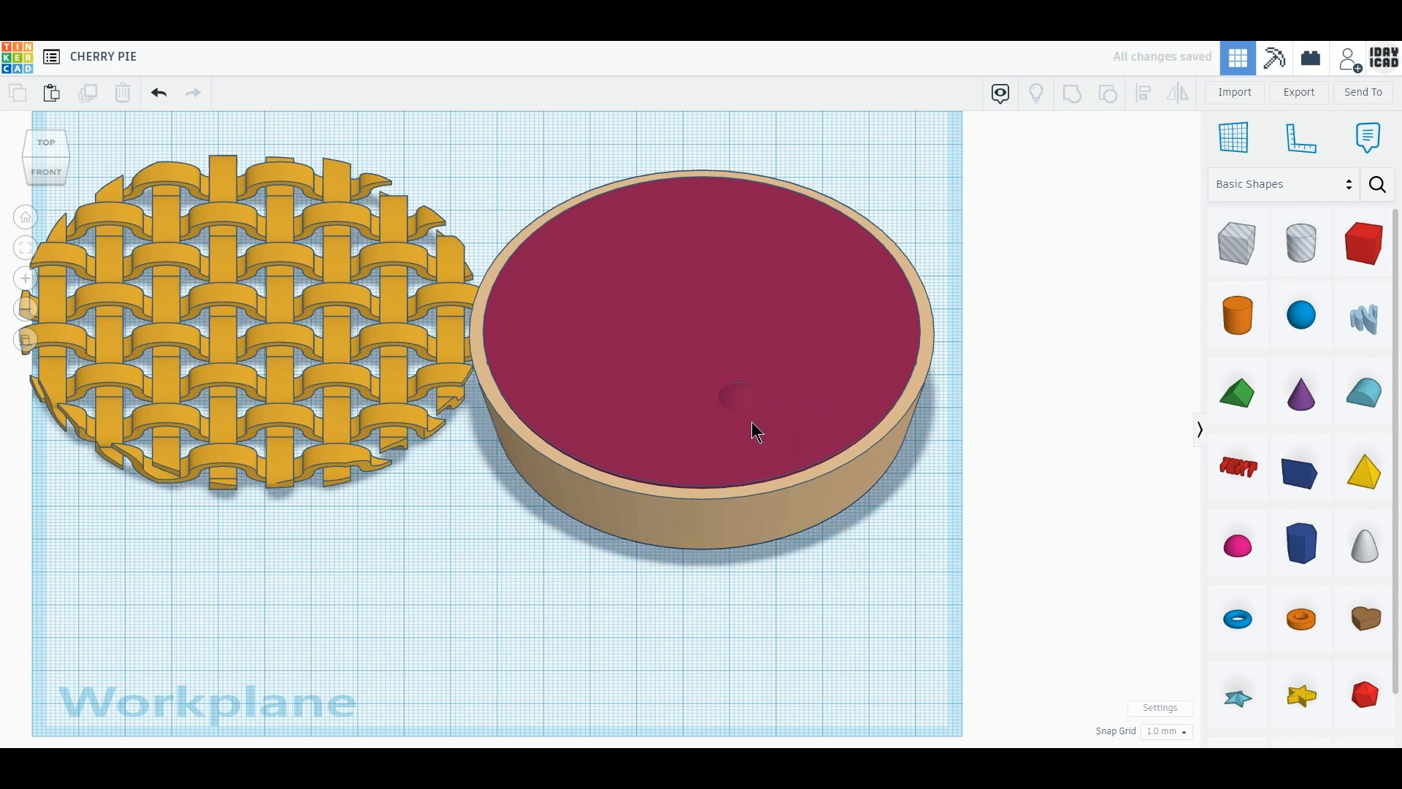
left_click(444, 470)
Step: From the top view, duplicate the cherry sphere in place repeatedly to make a stack of copies
left_click(45, 142)
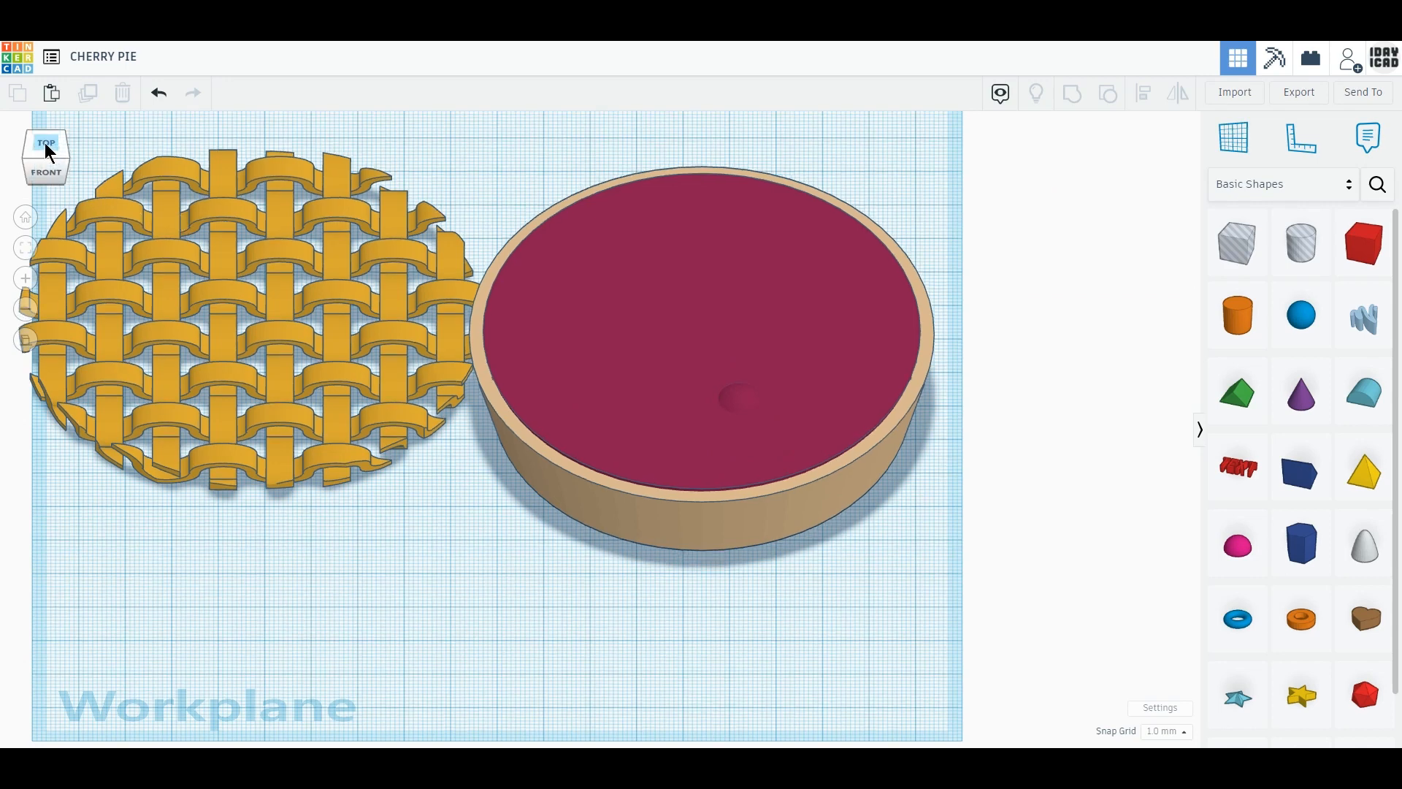
left_click(741, 435)
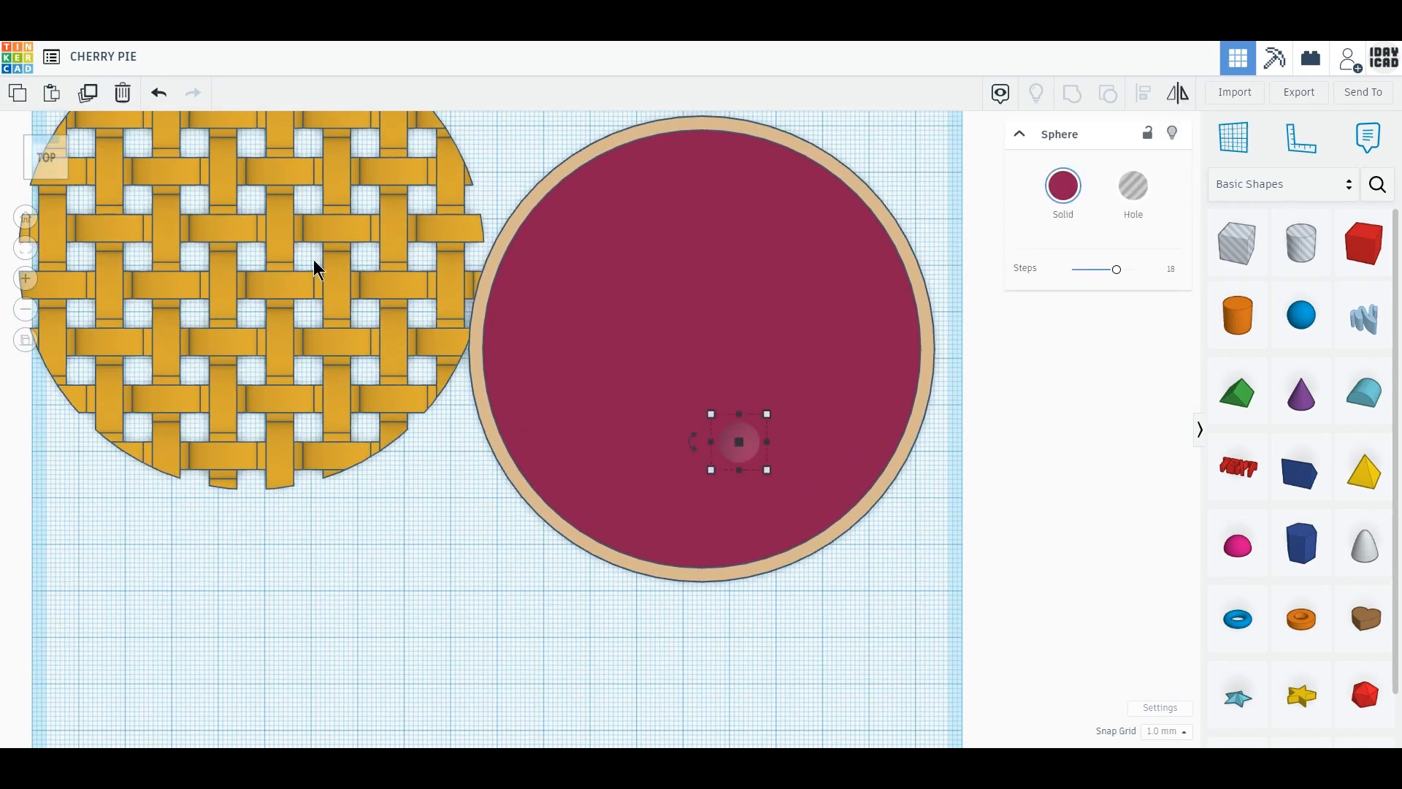
left_click(88, 103)
left_click(90, 99)
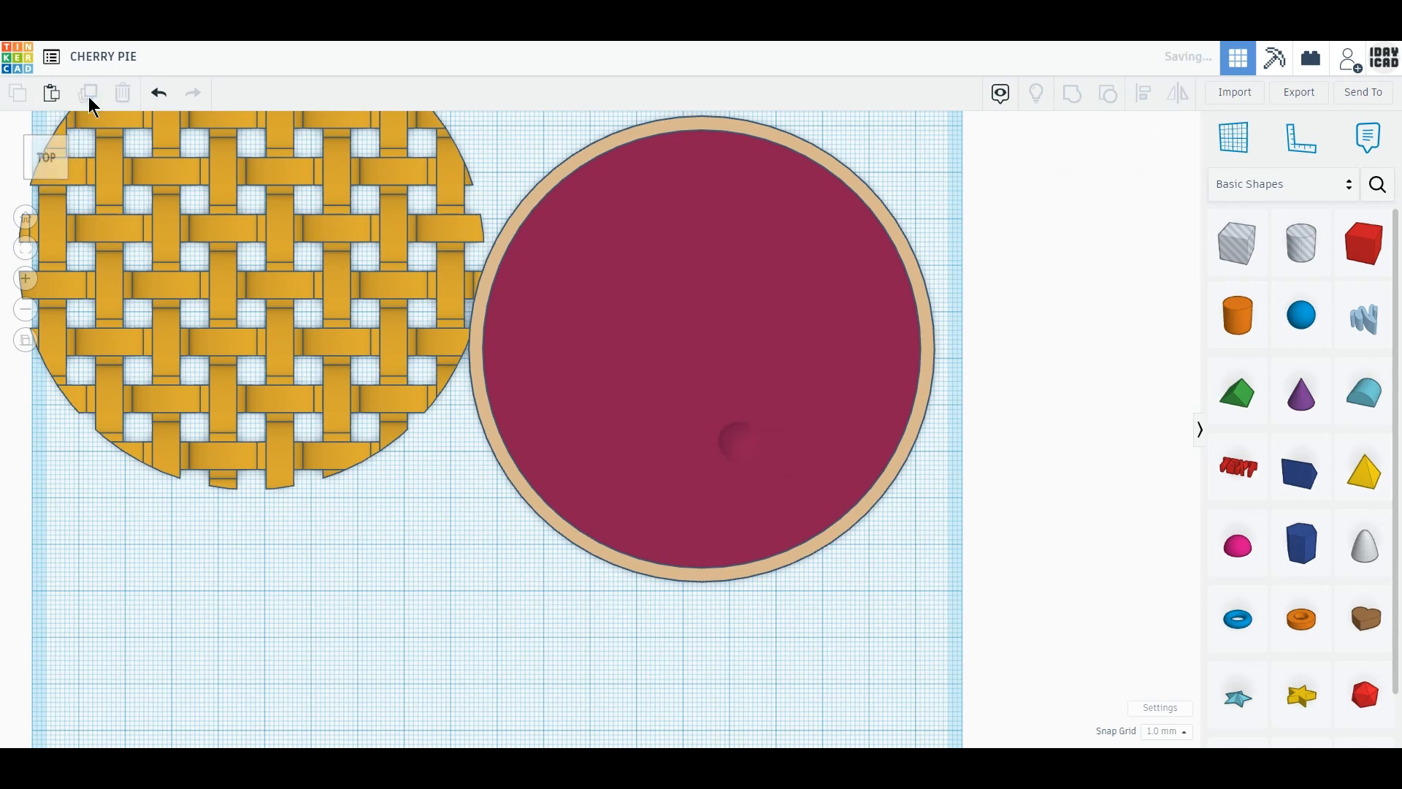
left_click(89, 94)
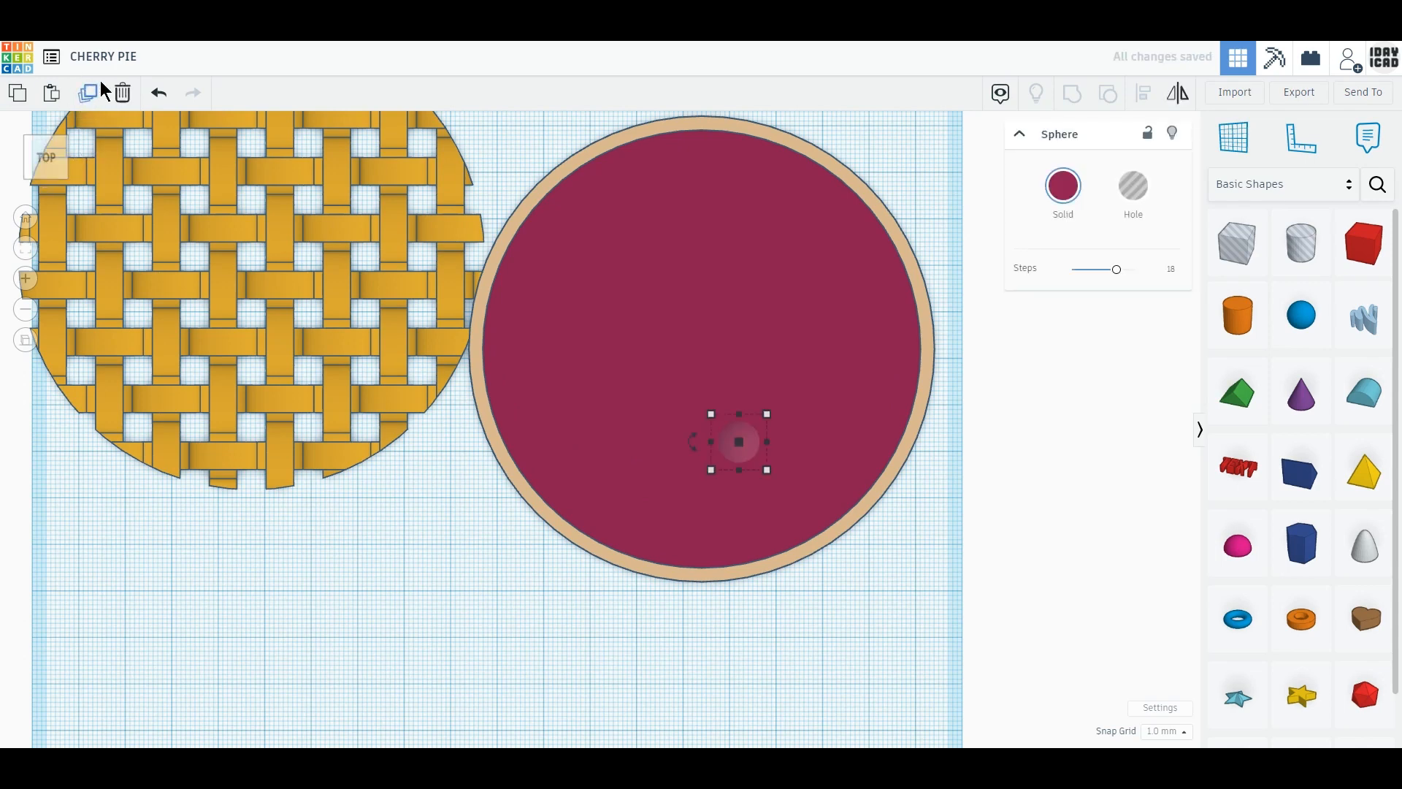
left_click(89, 97)
left_click(82, 97)
left_click(87, 90)
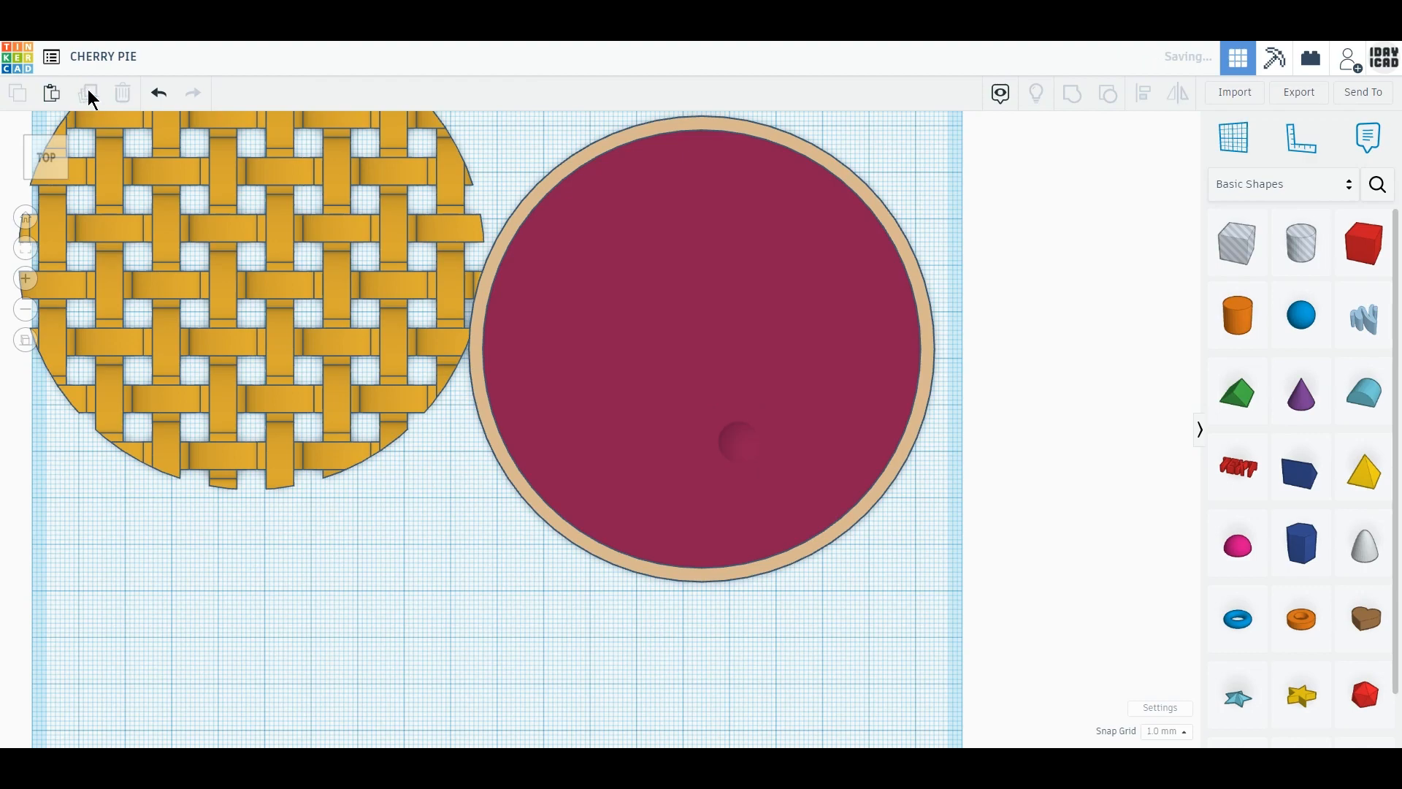
left_click(349, 514)
Step: Spread the stacked cherry spheres one by one across the whole filling at irregular spacing
scroll(715, 392, "up", 3)
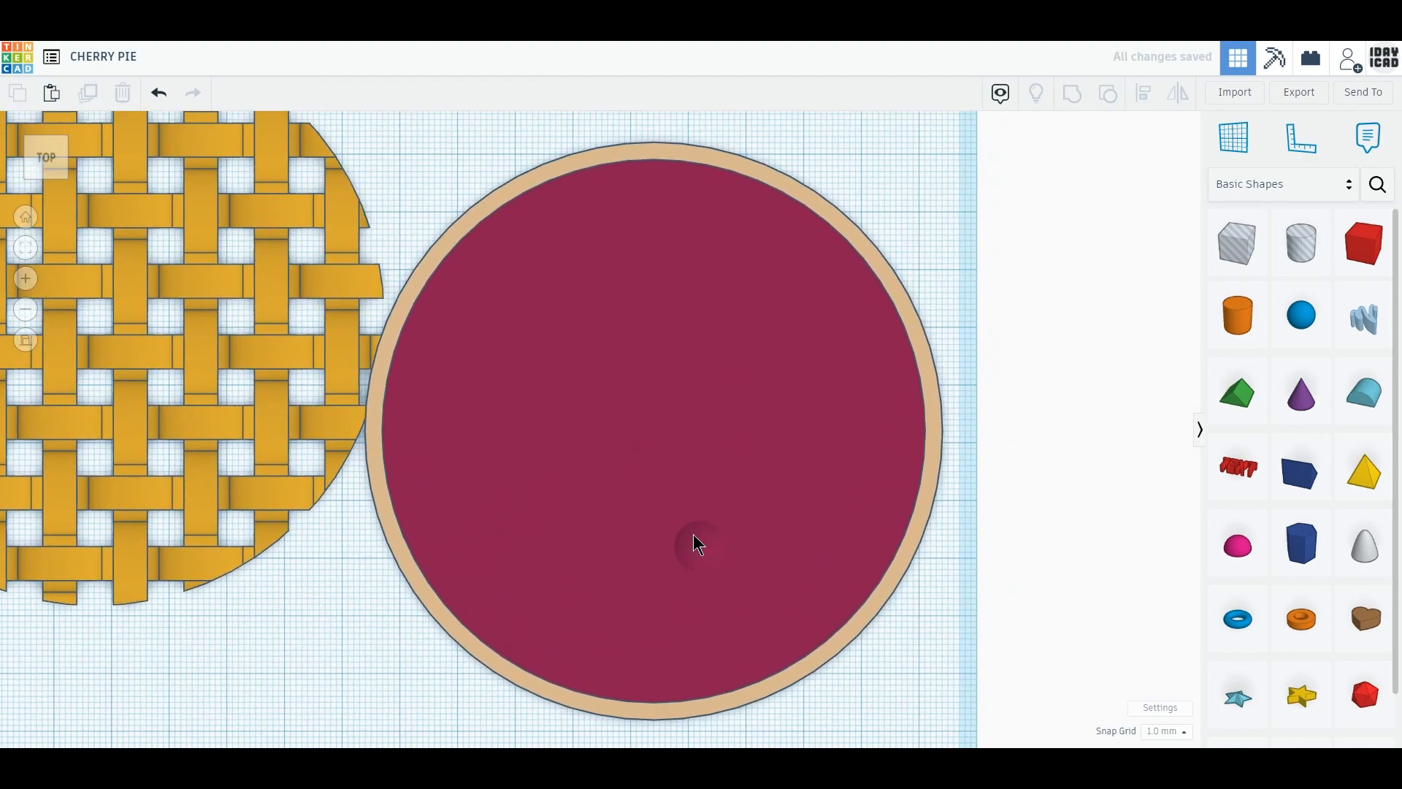
left_click_drag(694, 534, 637, 440)
left_click_drag(698, 549, 761, 599)
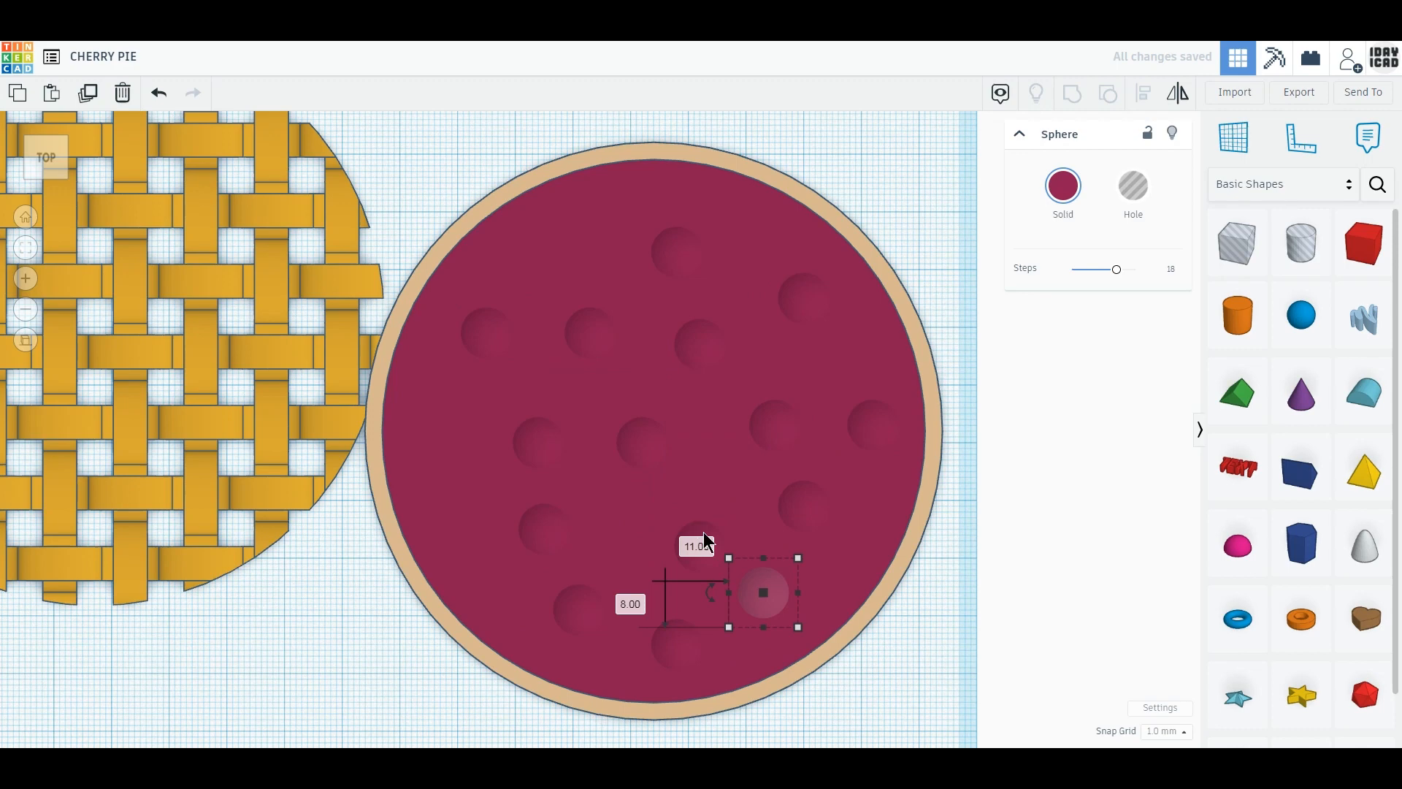
left_click_drag(704, 534, 438, 479)
left_click_drag(698, 559, 700, 512)
left_click_drag(752, 285, 755, 238)
mouse_move(716, 567)
left_mouse_down()
mouse_move(608, 533)
mouse_move(719, 458)
mouse_move(502, 594)
mouse_move(703, 556)
left_mouse_up()
Step: Group the crust, filling and all cherry spheres into one shape and turn on Multicolor to keep their colors
left_click_drag(1010, 719, 414, 121)
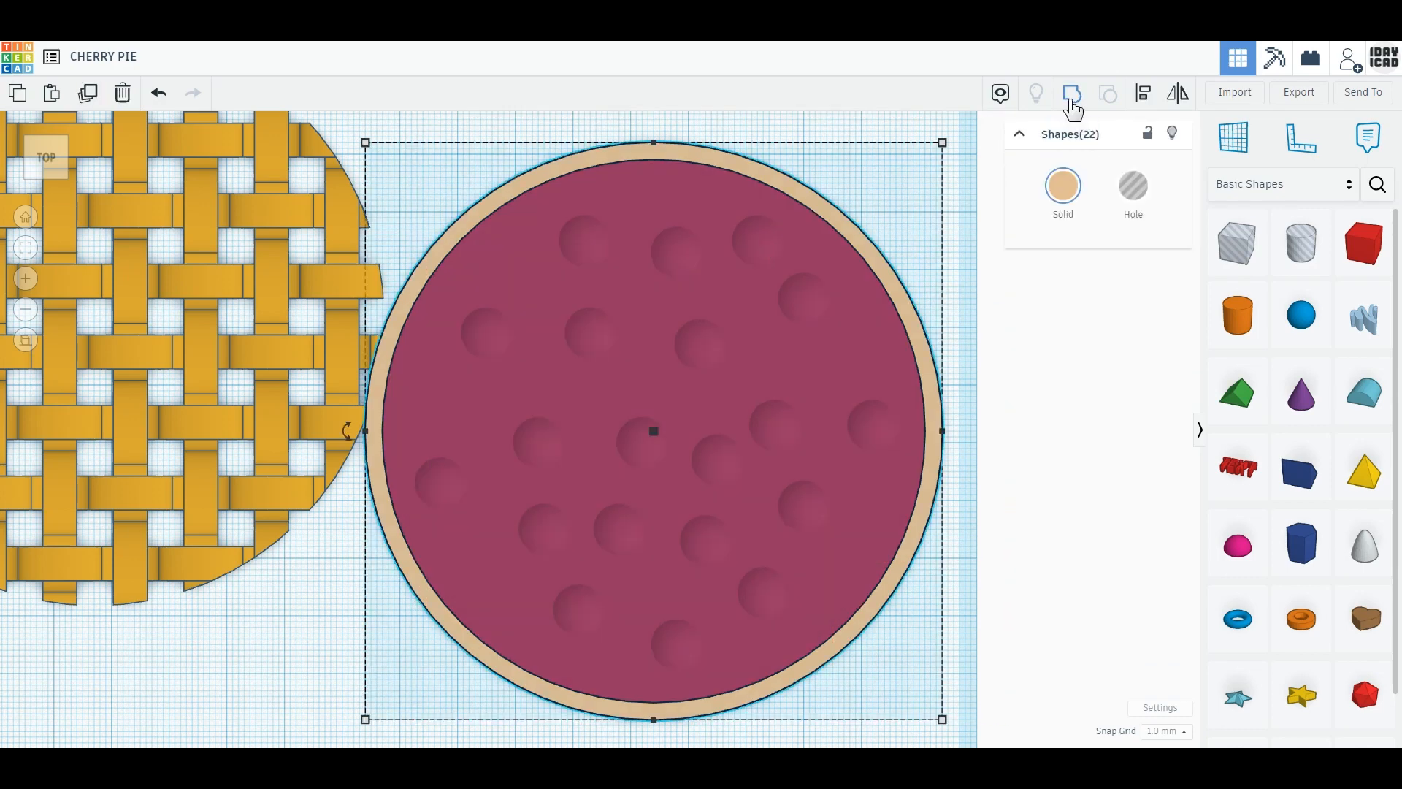
left_click(1062, 194)
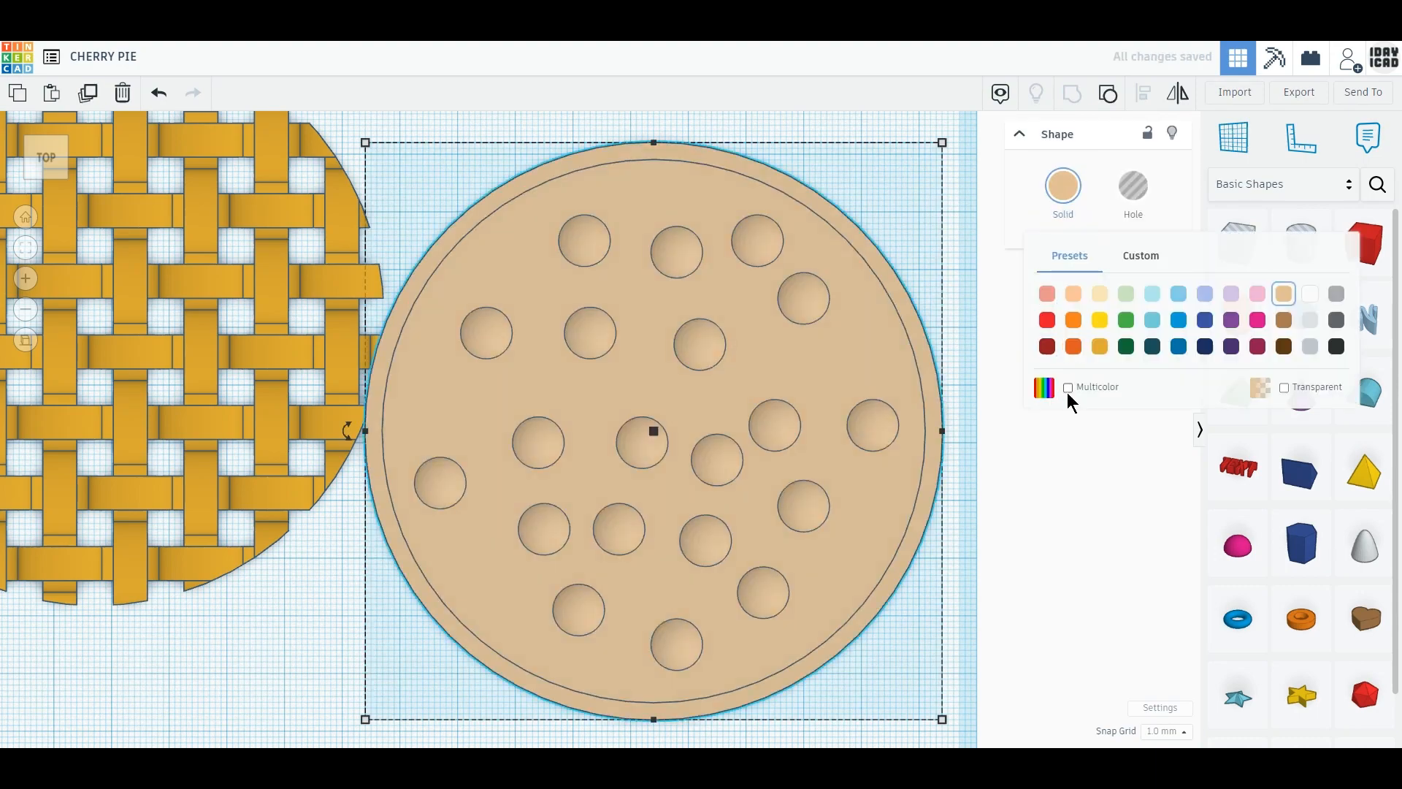
left_click(1068, 387)
left_click(1008, 509)
scroll(968, 510, "down", 1)
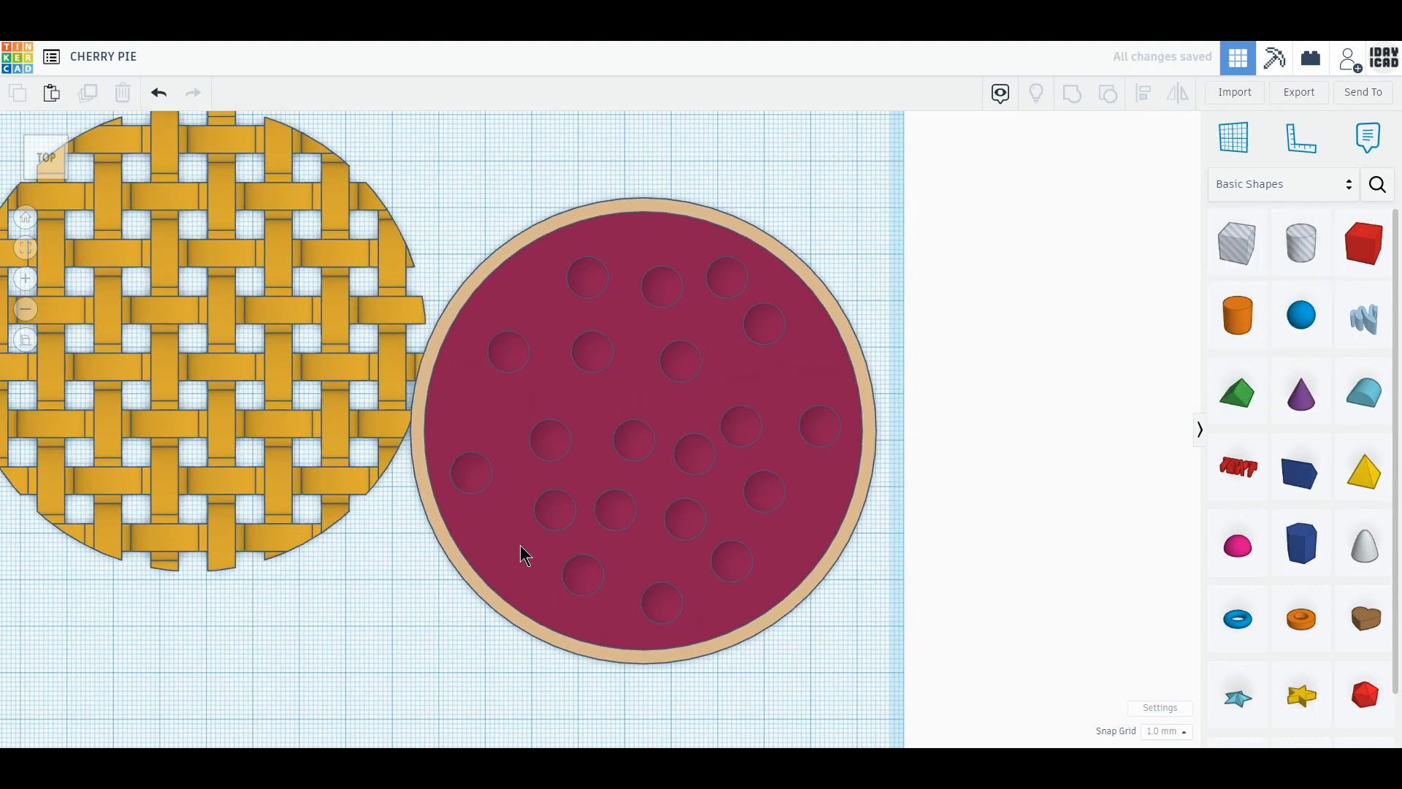
Step: Align the lattice and the grouped pie base so they are centered on each other in both horizontal directions
key("f")
left_click_drag(962, 694, 436, 356)
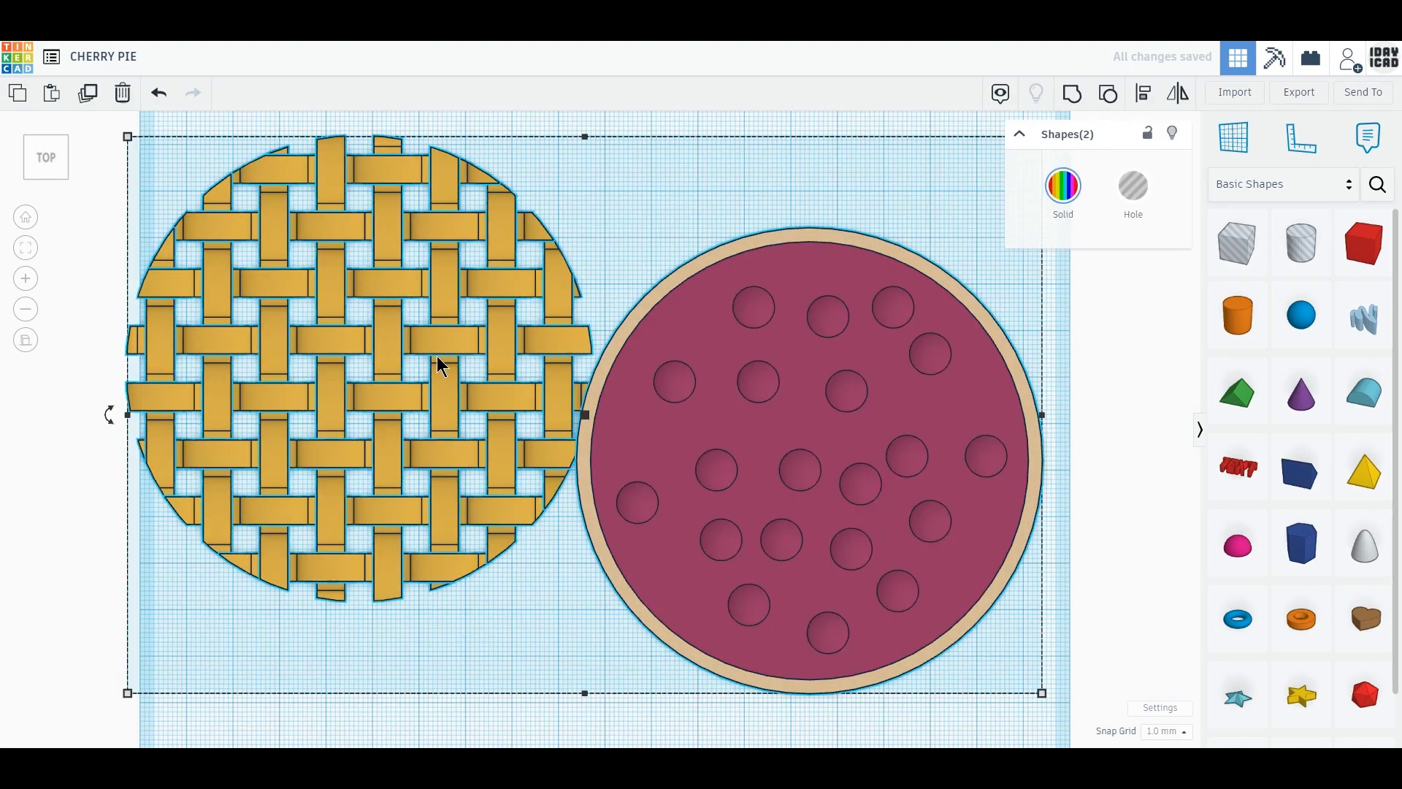
left_click(1143, 92)
left_click(585, 713)
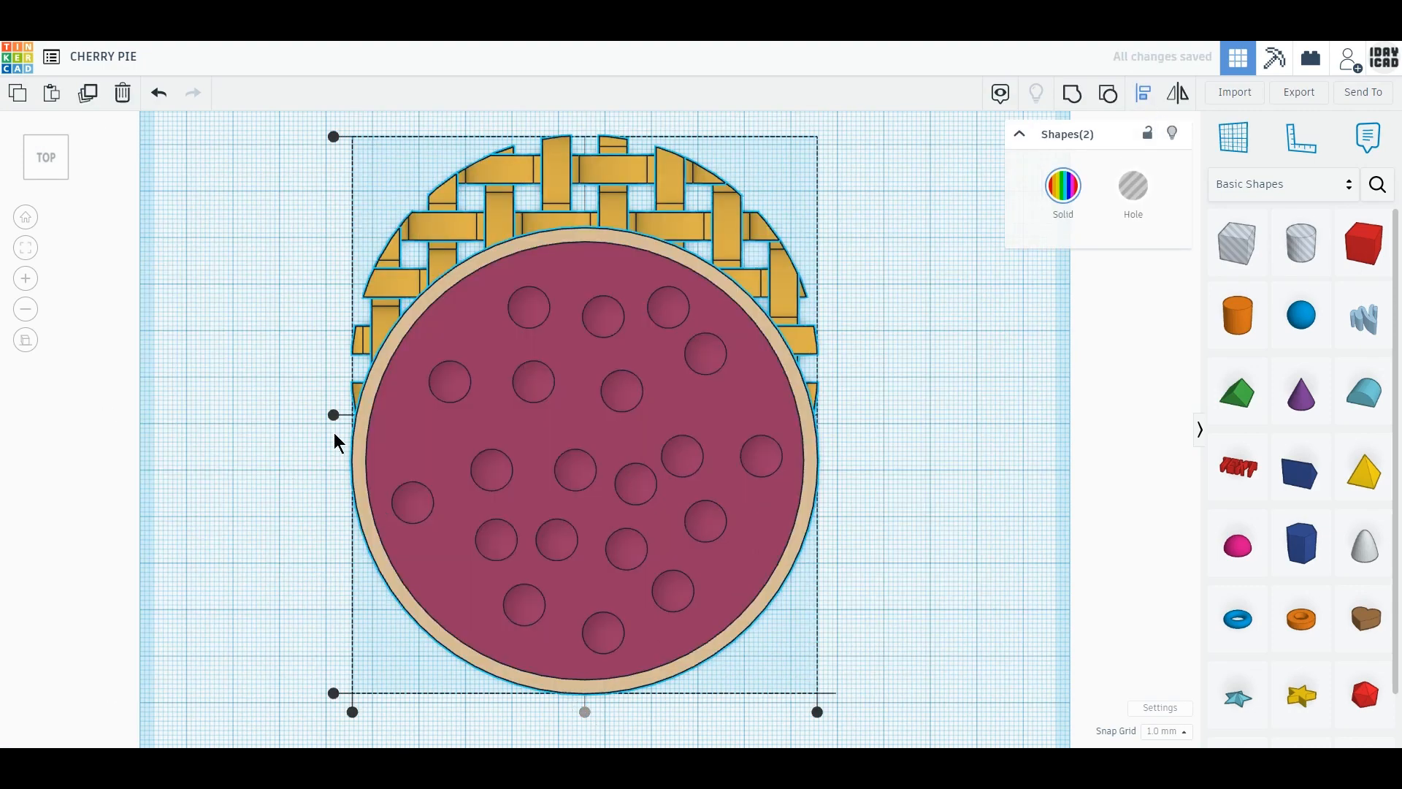
left_click(334, 416)
Step: Raise the lattice onto the top of the pie and reduce its height to 4 mm
right_click_drag(353, 435, 957, 523)
left_click(957, 523)
left_click(735, 544)
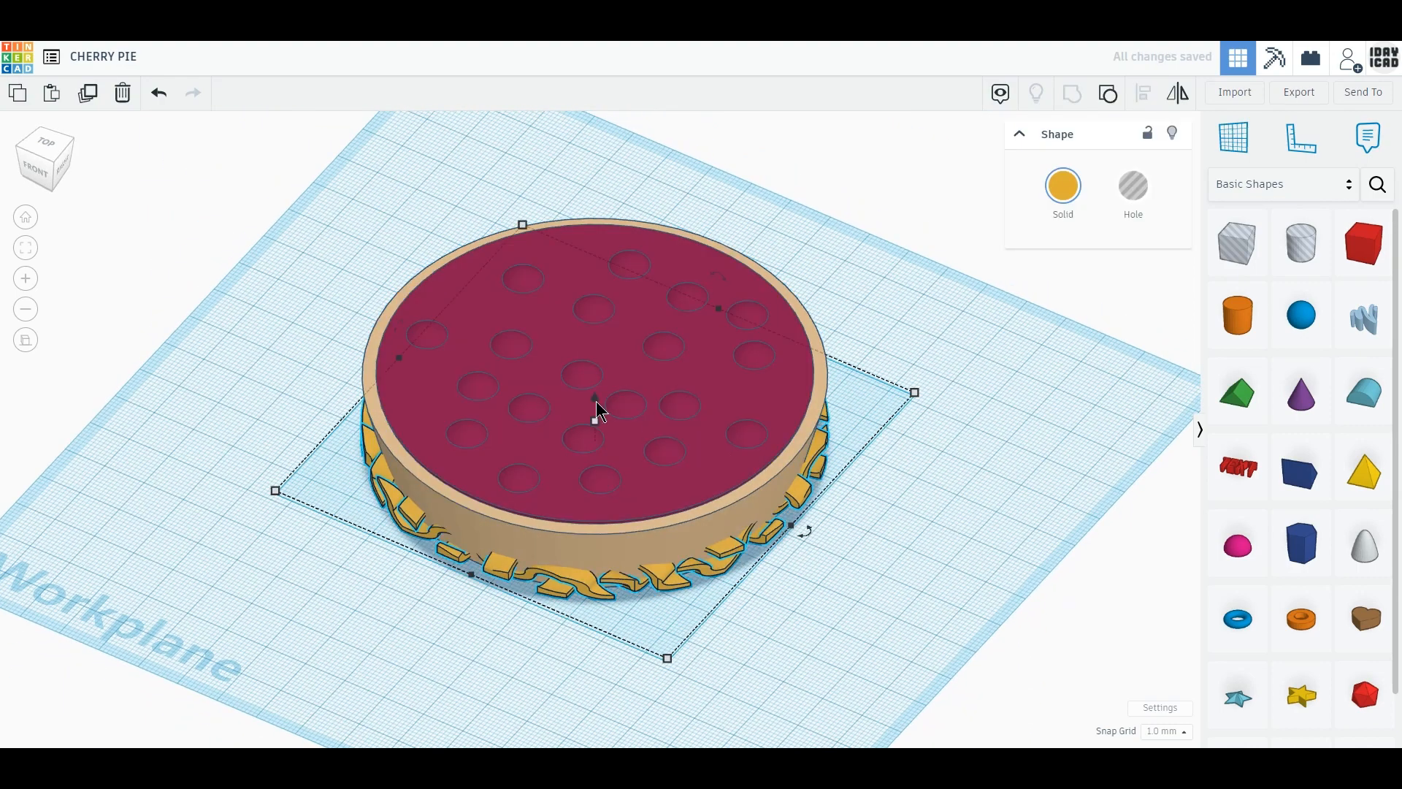
left_click_drag(598, 396, 588, 344)
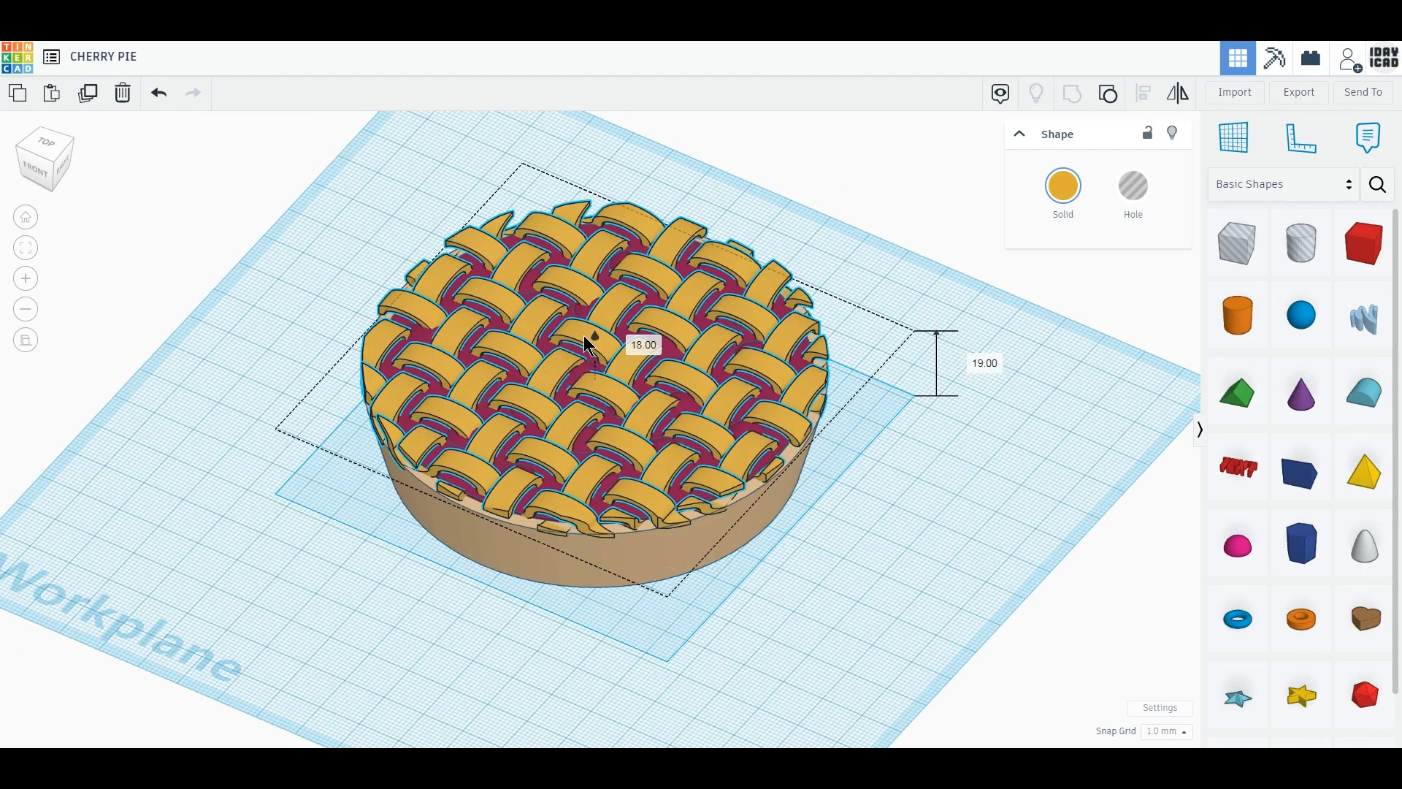
left_click_drag(584, 334, 588, 346)
right_click_drag(313, 570, 419, 550)
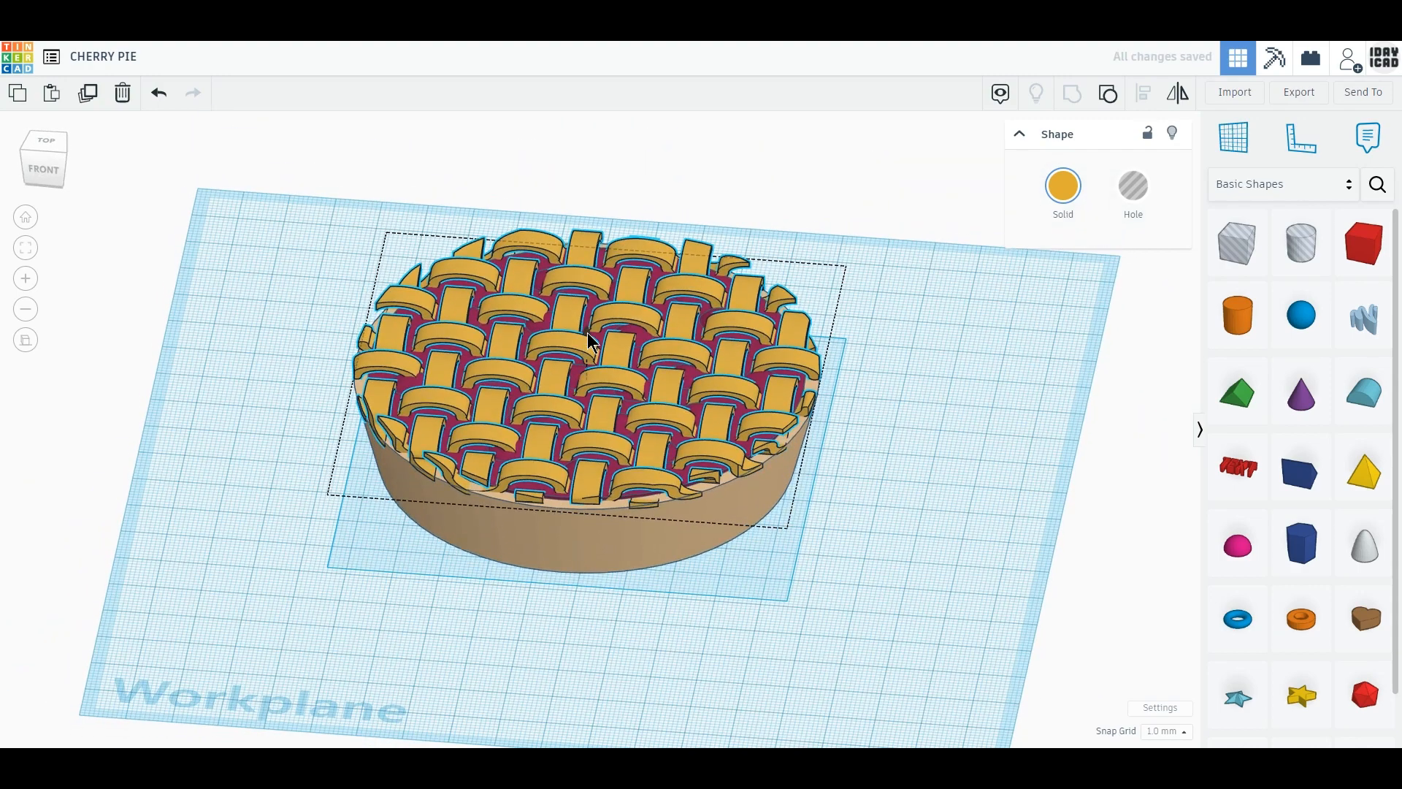
mouse_move(591, 342)
left_mouse_down()
mouse_move(588, 327)
mouse_move(588, 369)
left_mouse_up()
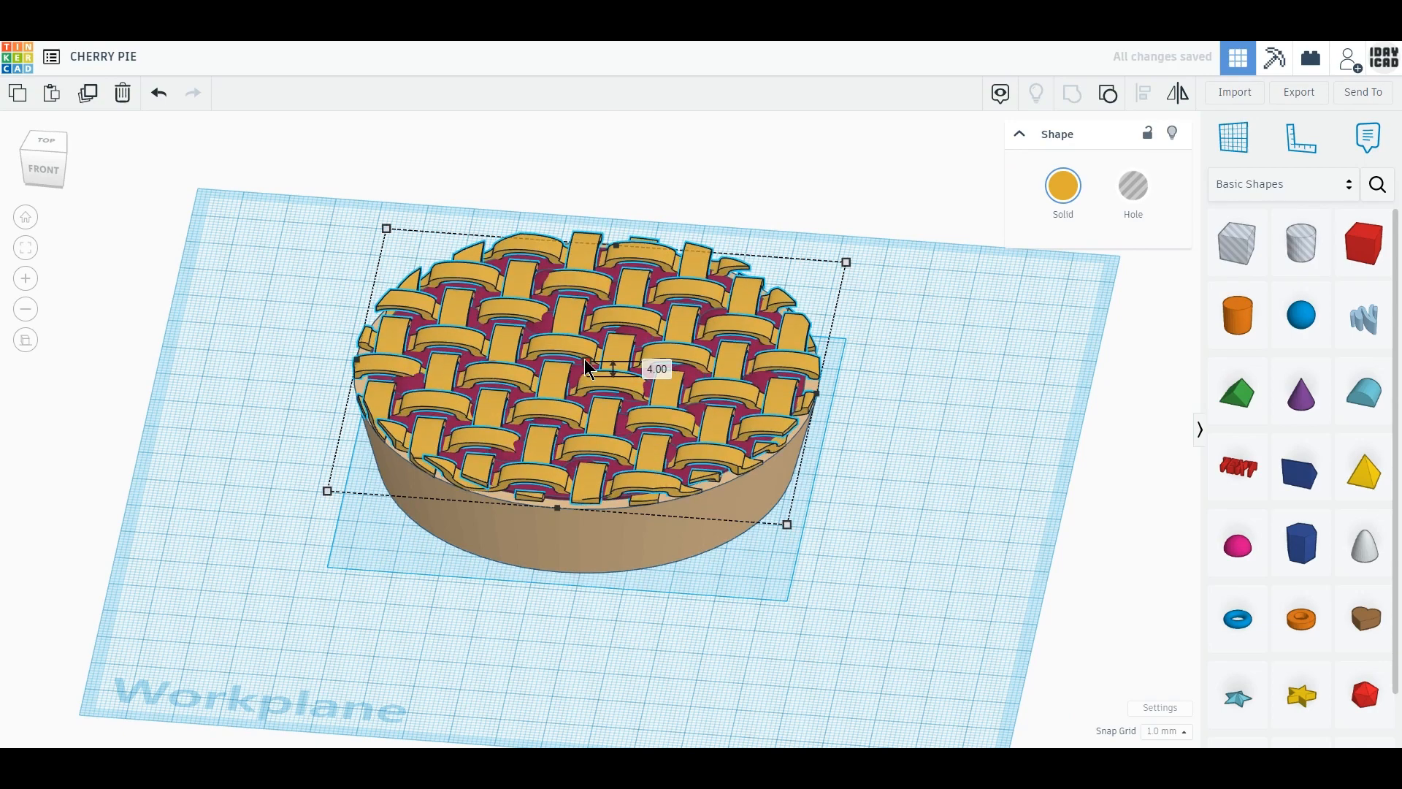
left_click(801, 595)
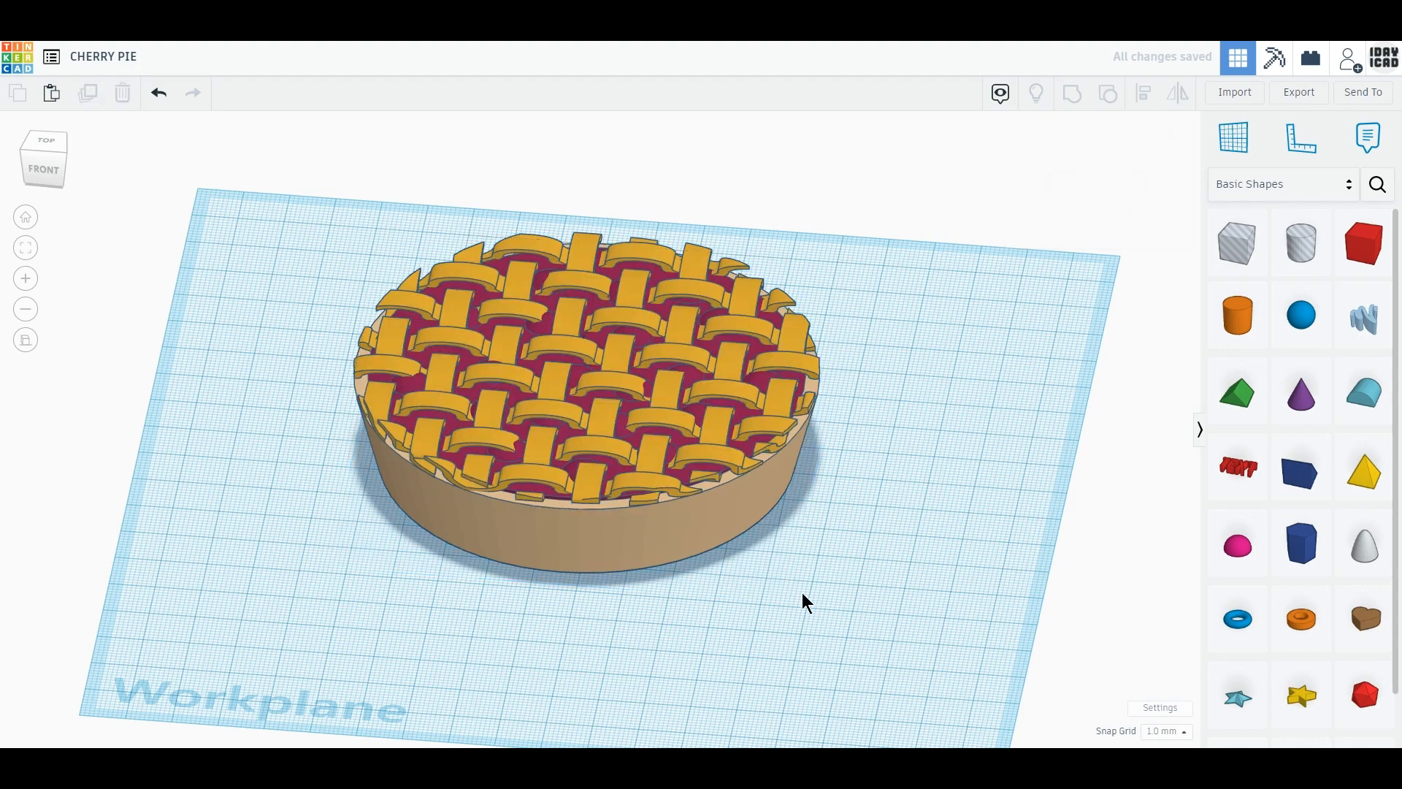
Step: Add a sphere in front of the pie, flatten it to 8 mm high and color it the same golden yellow as the lattice
left_click_drag(1301, 315, 842, 585)
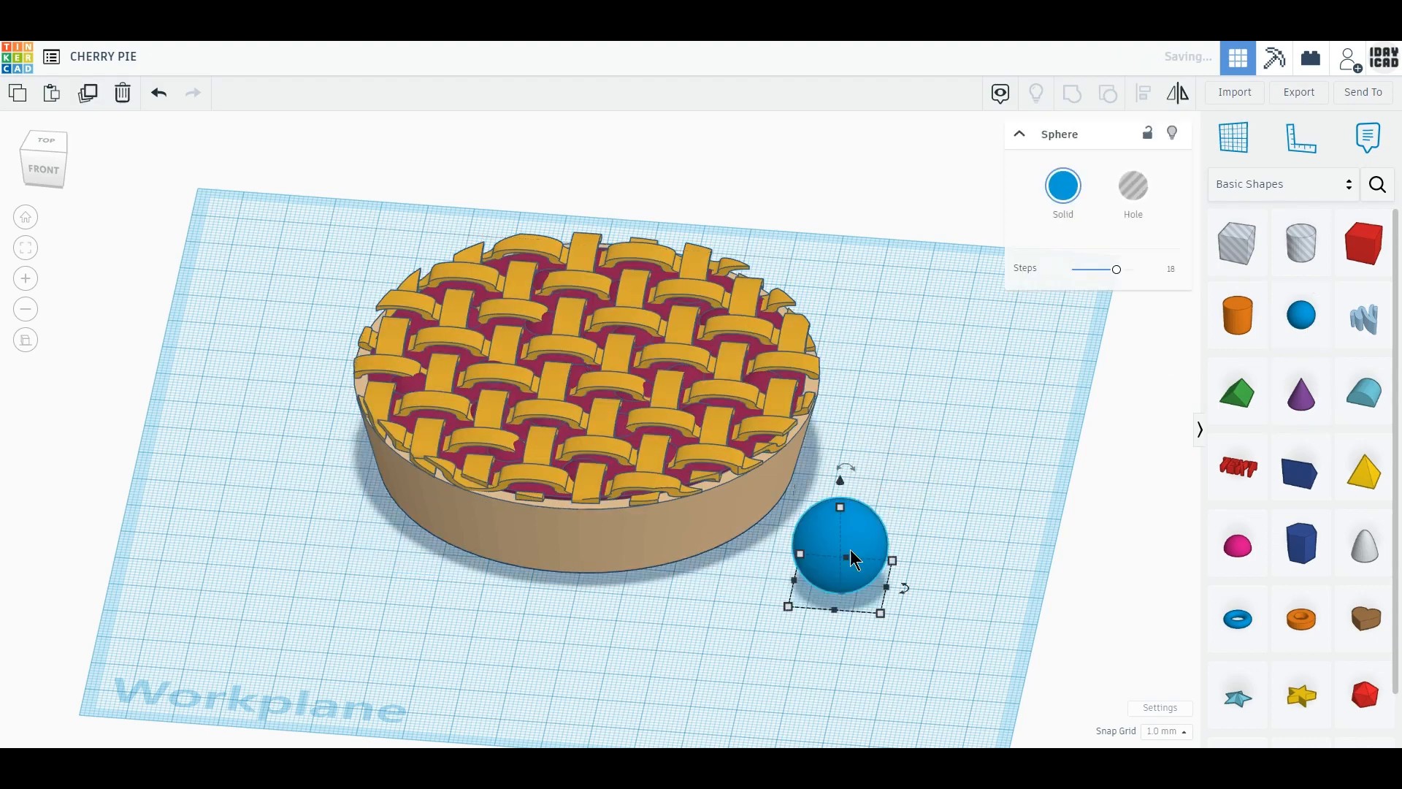
left_click_drag(841, 508, 838, 544)
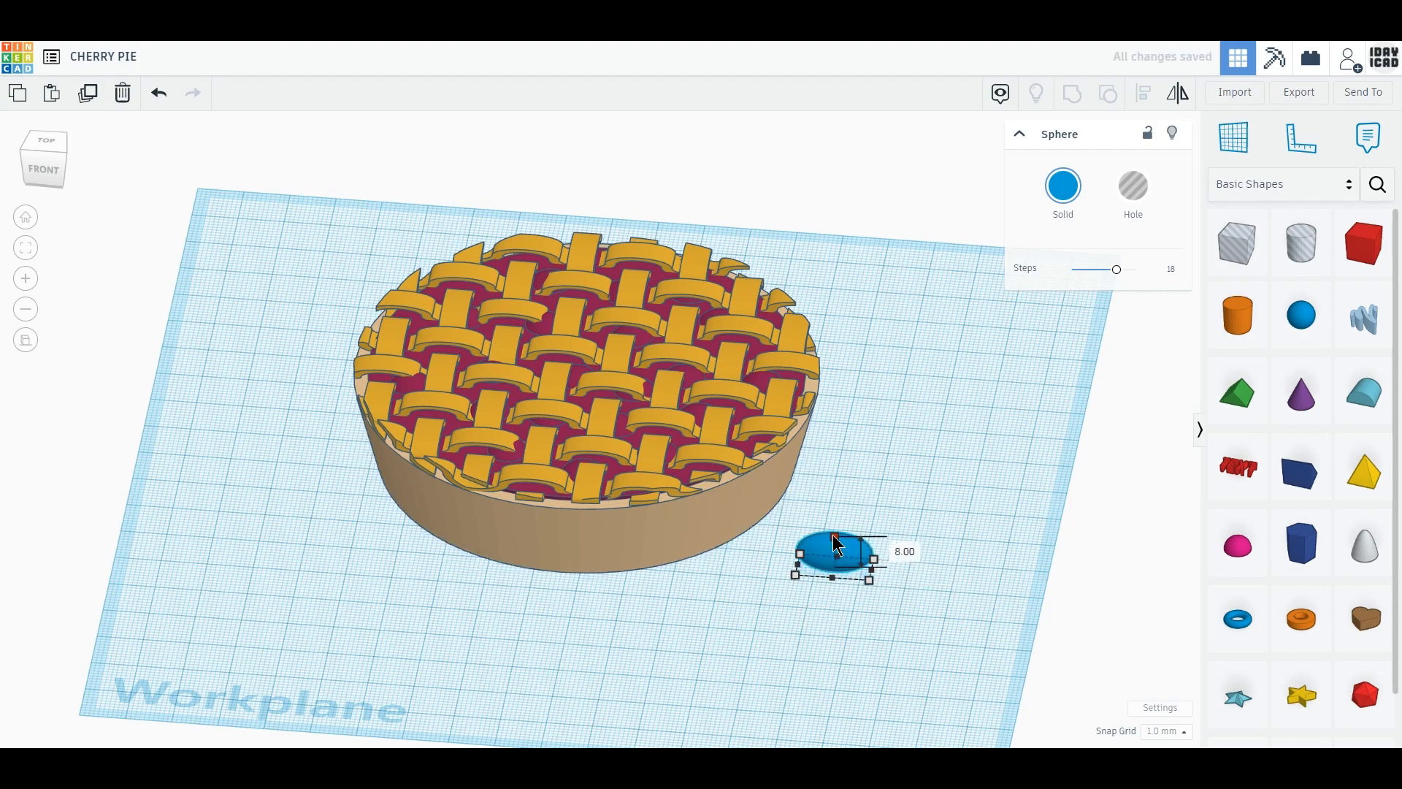
left_click(1063, 185)
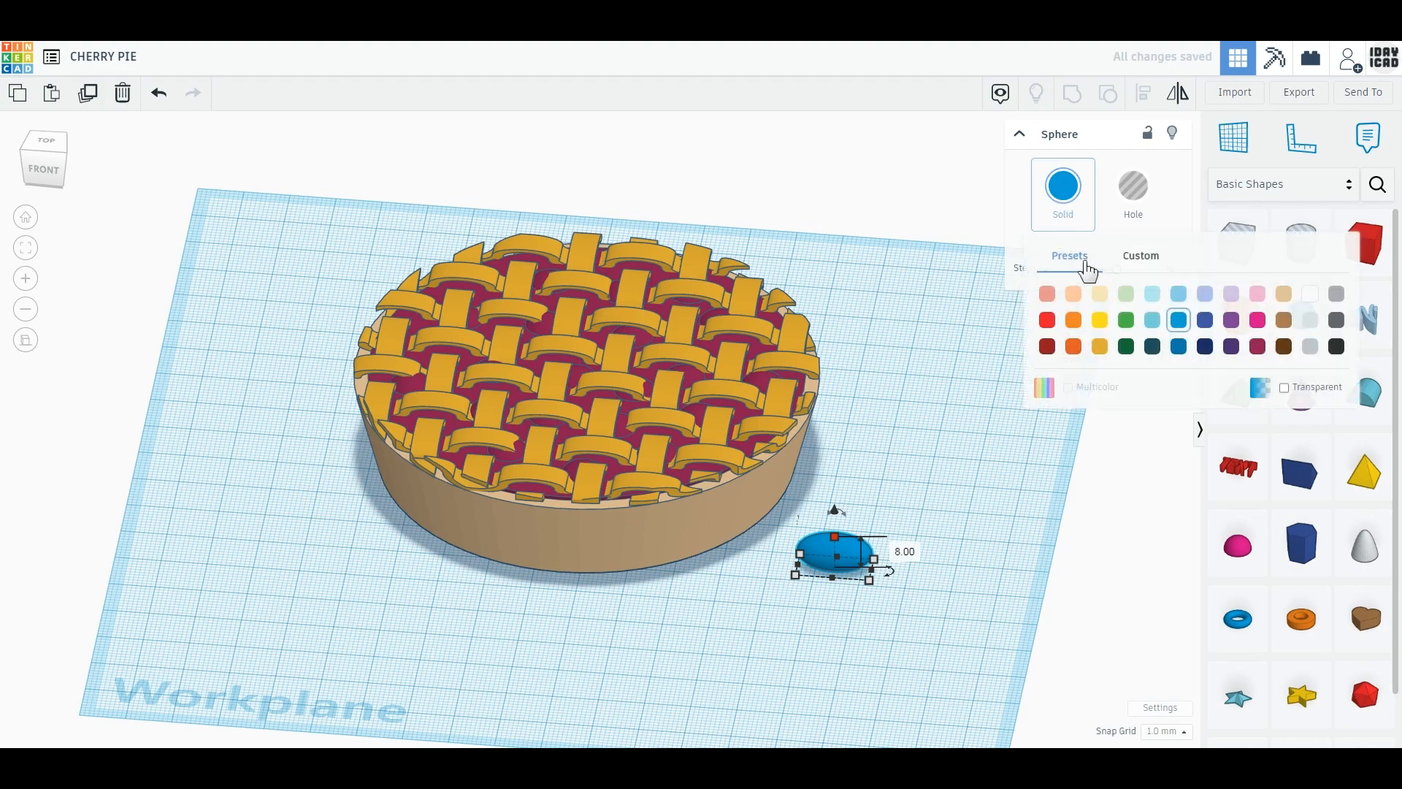
left_click(1100, 345)
Step: Shift the whole pie slightly and move the golden sphere to the middle of the pie's front edge
left_click(43, 144)
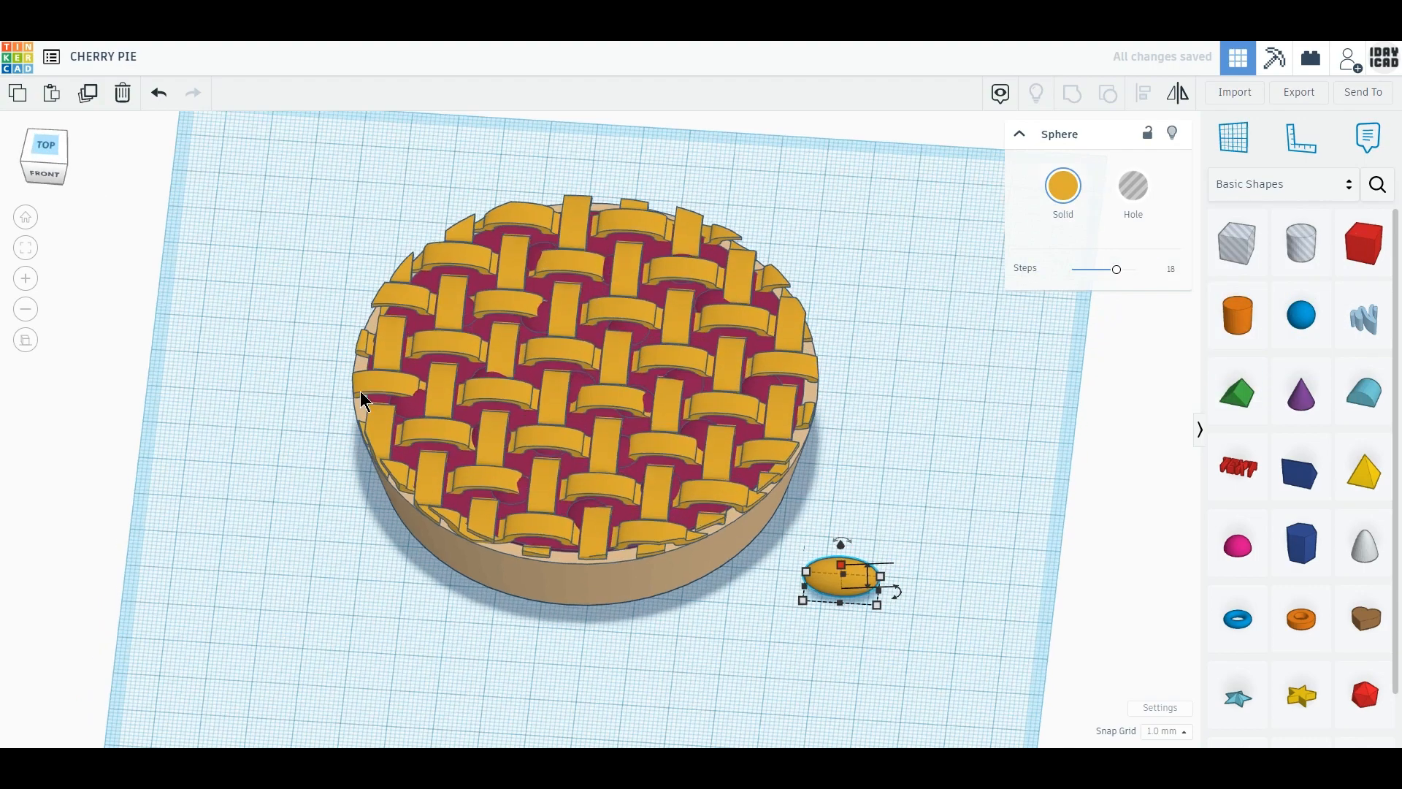
left_click(564, 437)
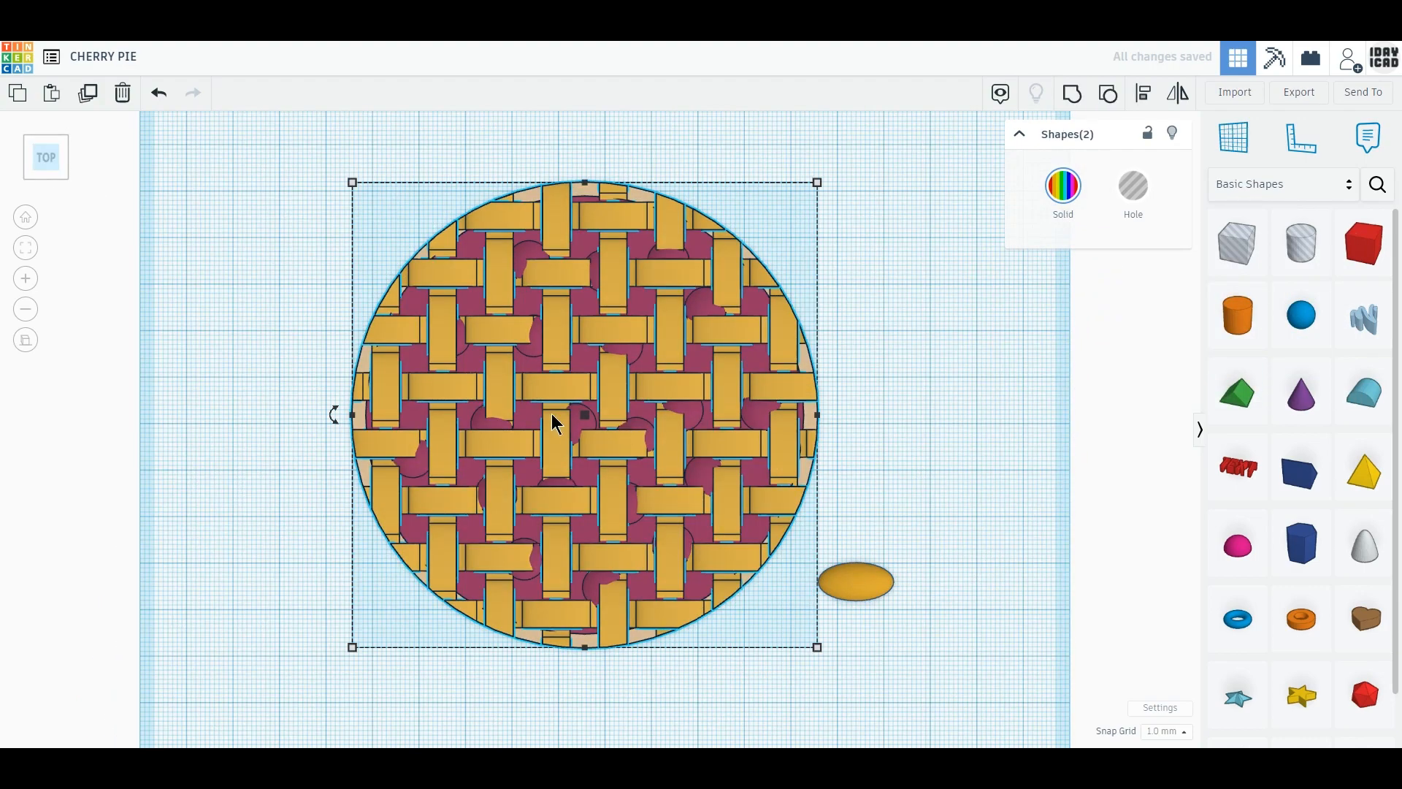
left_click_drag(550, 413, 569, 419)
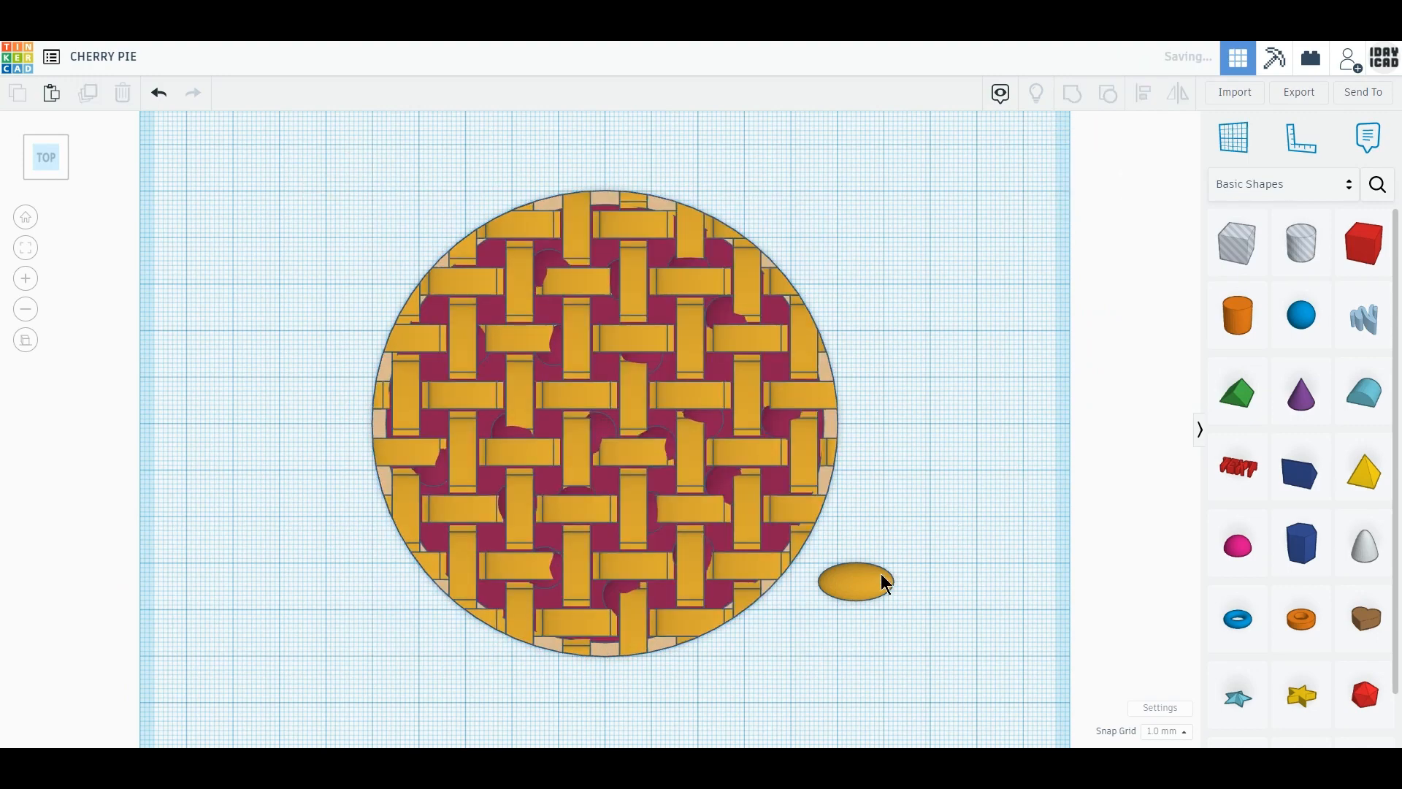
left_click_drag(882, 577, 616, 652)
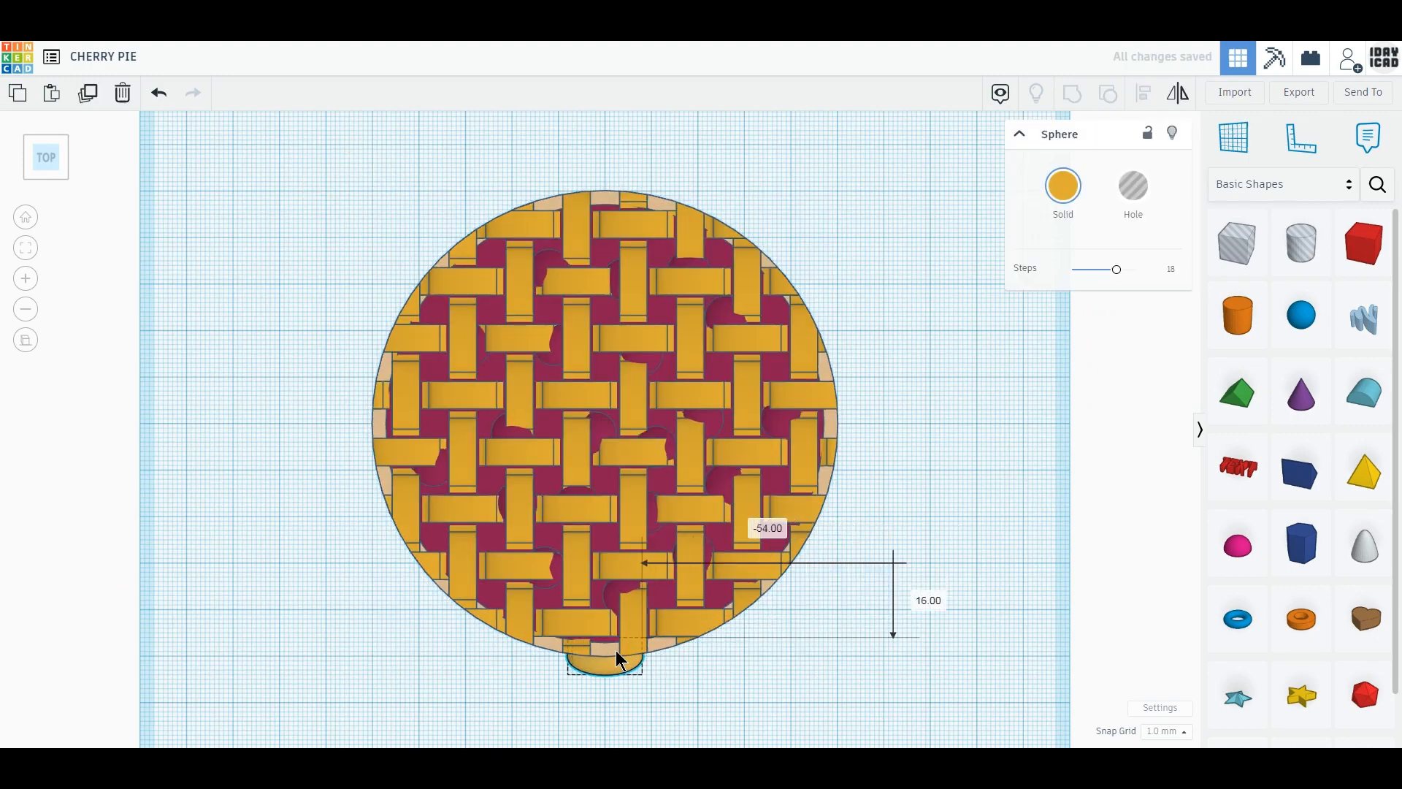
Step: Raise the golden sphere to the top rim of the crust and shift it 2 mm inward toward the pie
right_click_drag(664, 664, 431, 517)
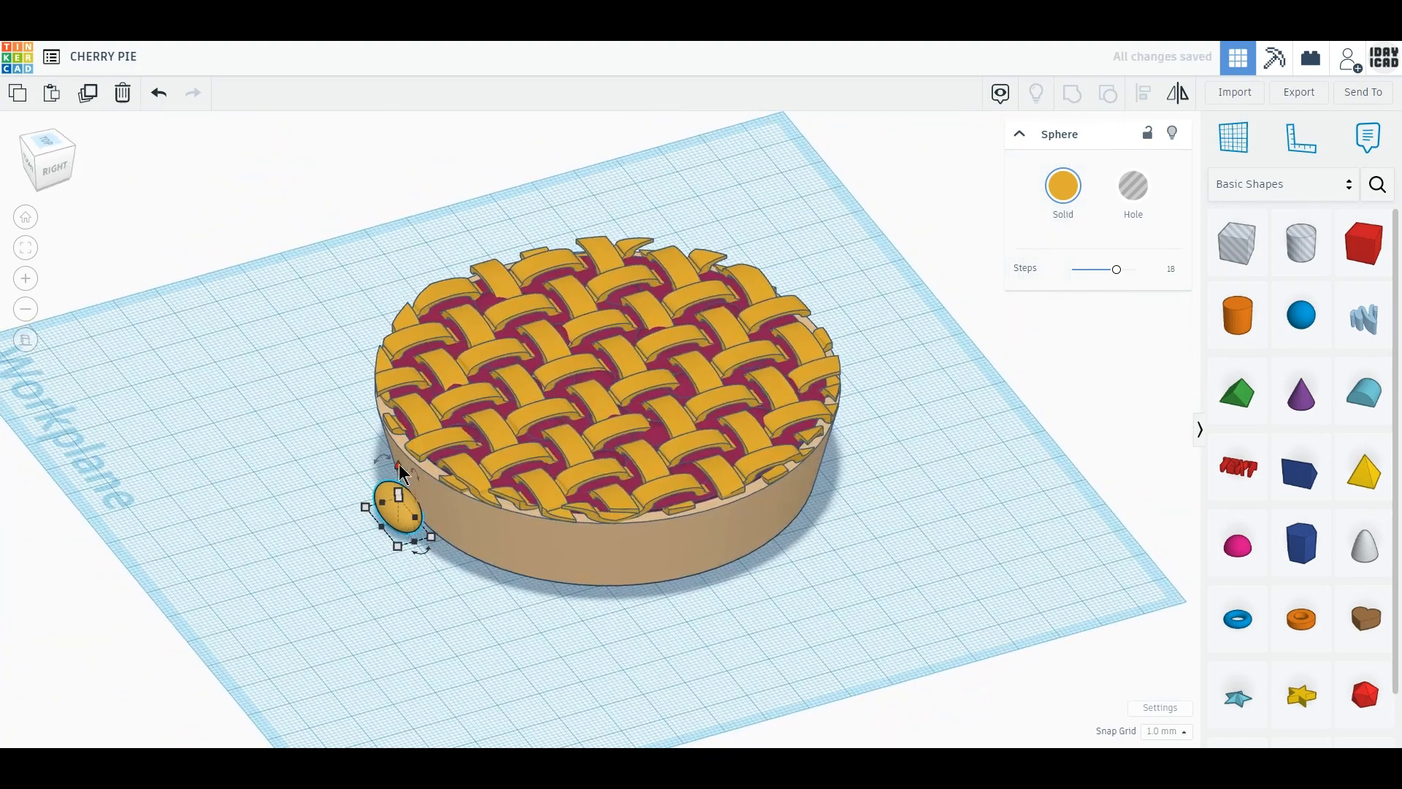
left_click_drag(398, 465, 413, 409)
right_click_drag(467, 651, 469, 570)
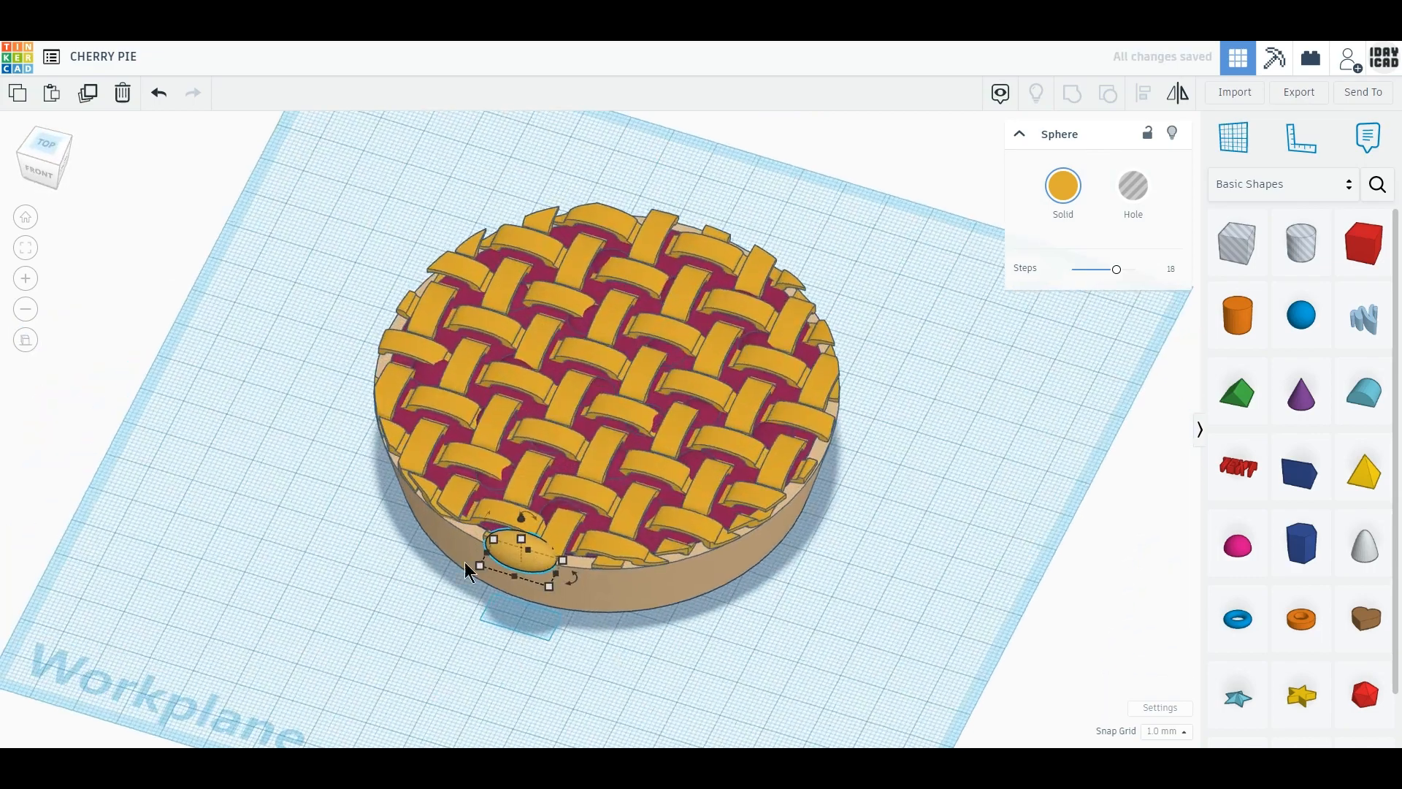
left_click(44, 146)
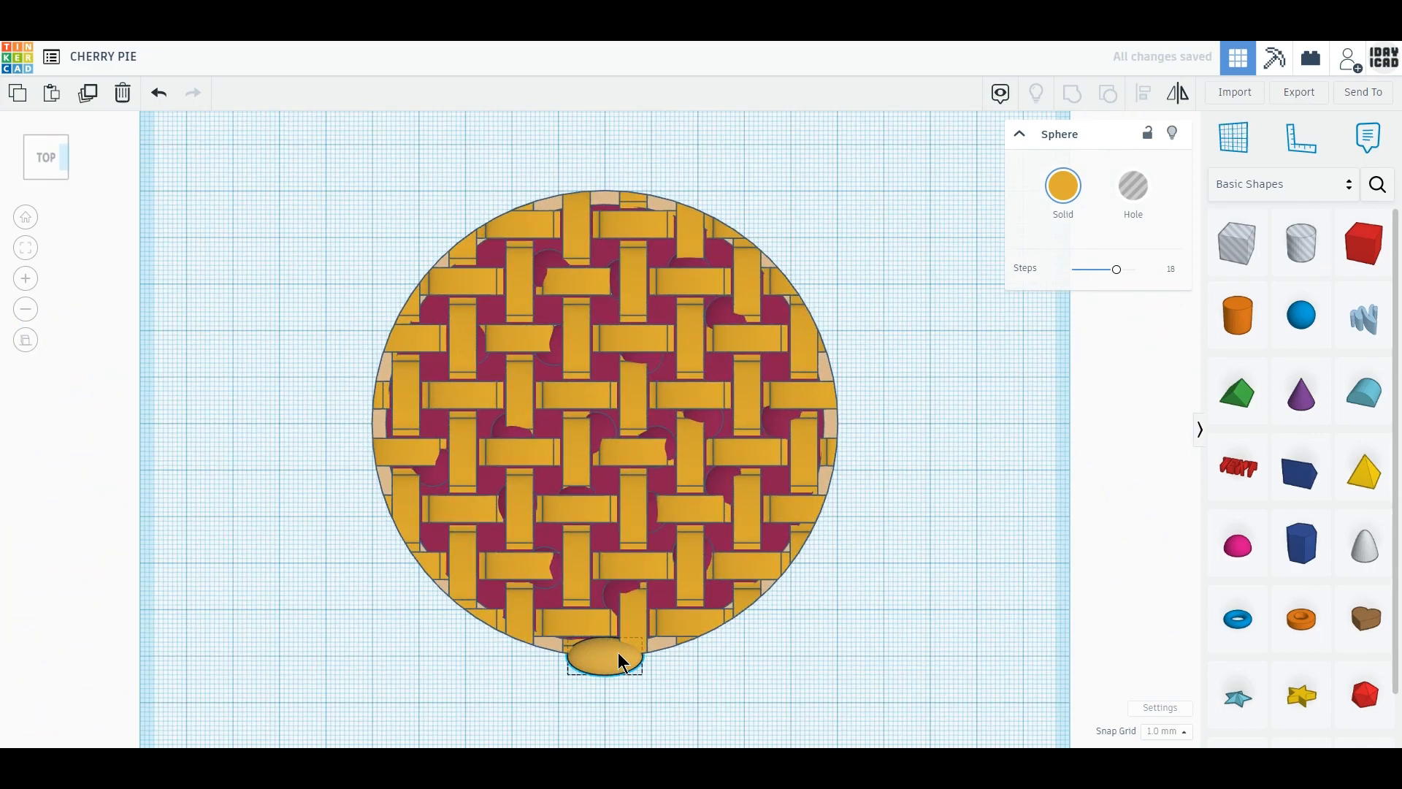
left_click_drag(620, 658, 620, 663)
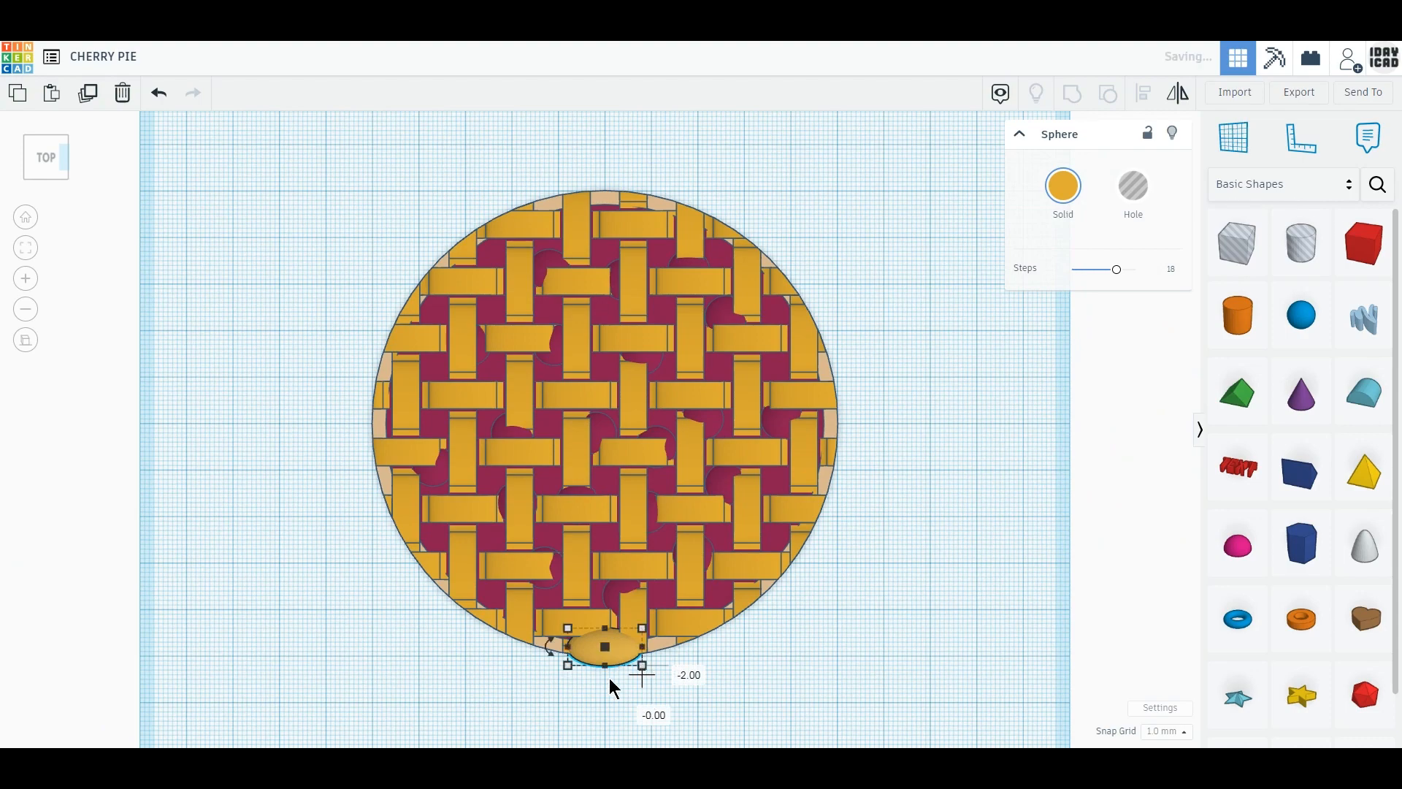
Step: Make the golden rim sphere slimmer from front to back, keeping its outer edge in place
scroll(643, 665, "up", 3)
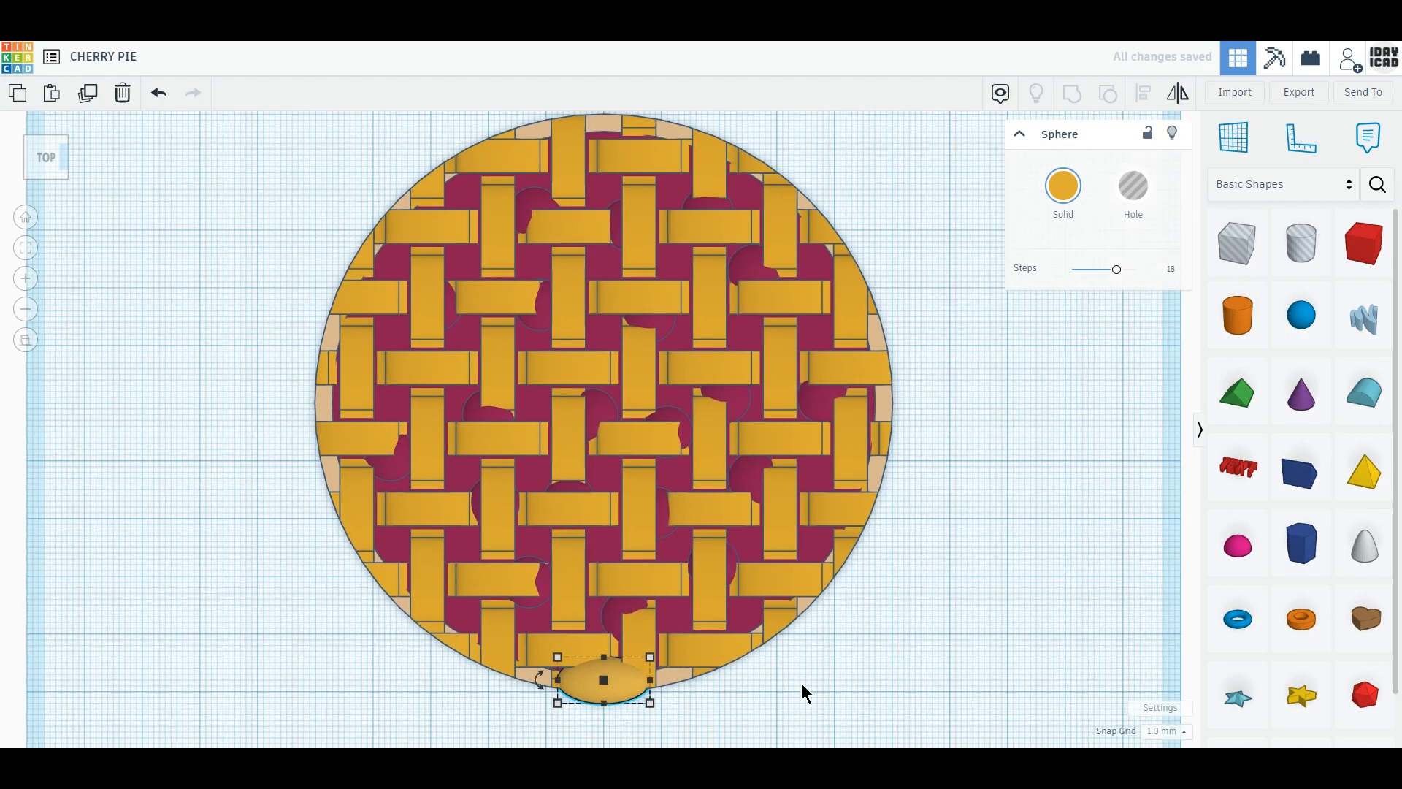
left_click(644, 717)
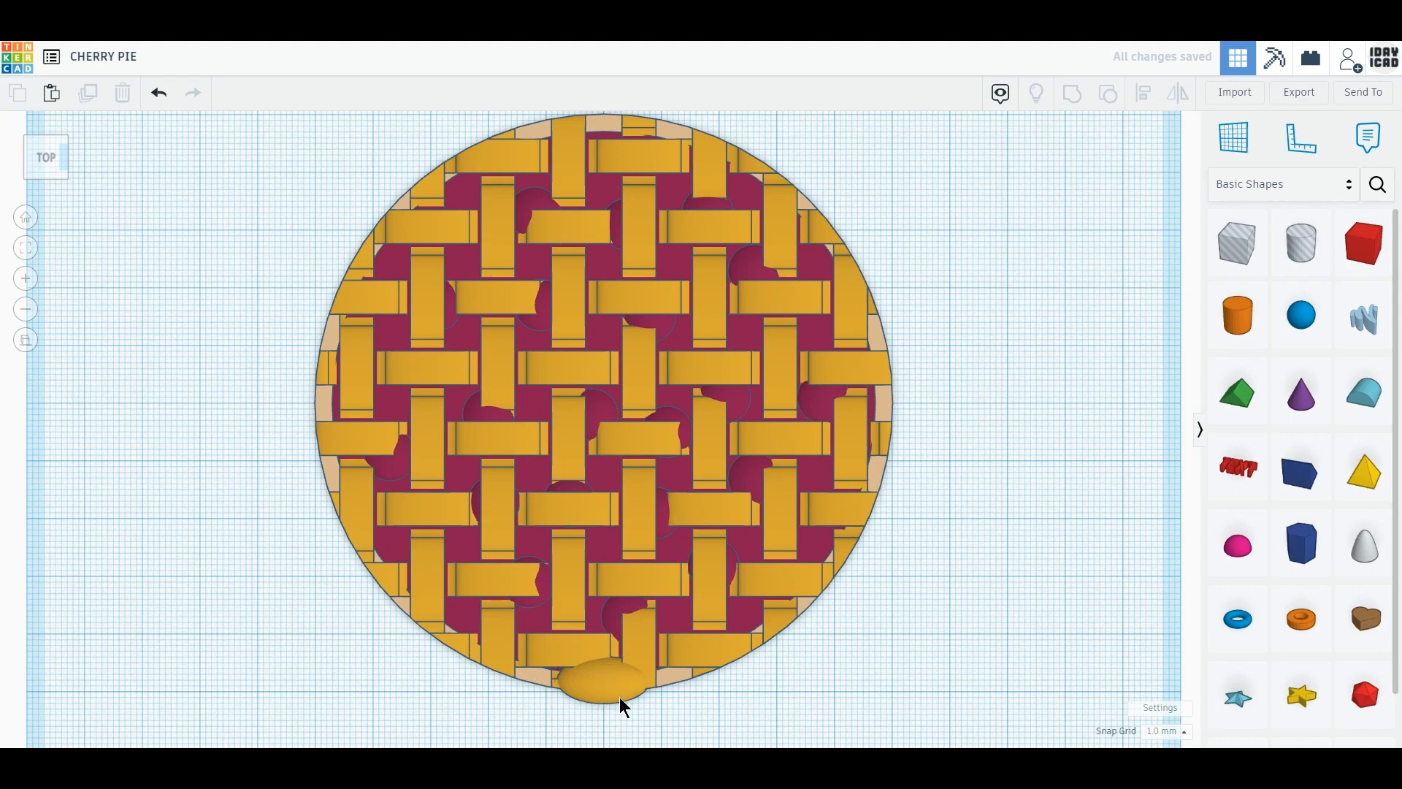
left_click(620, 696)
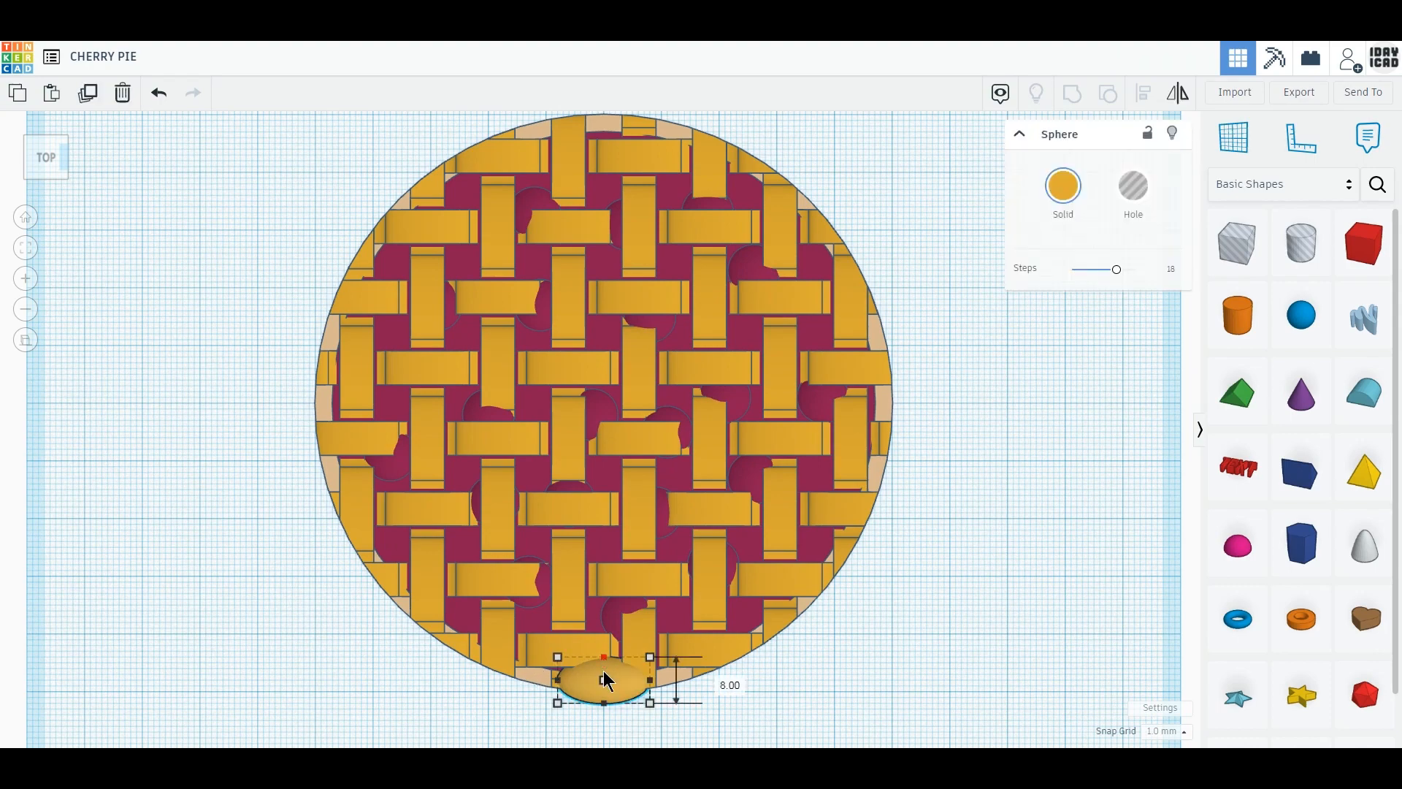
left_click_drag(605, 676, 606, 678)
Step: Duplicate the golden rim sphere and place the copy at the directly opposite edge of the pie
middle_click_drag(955, 605, 951, 627)
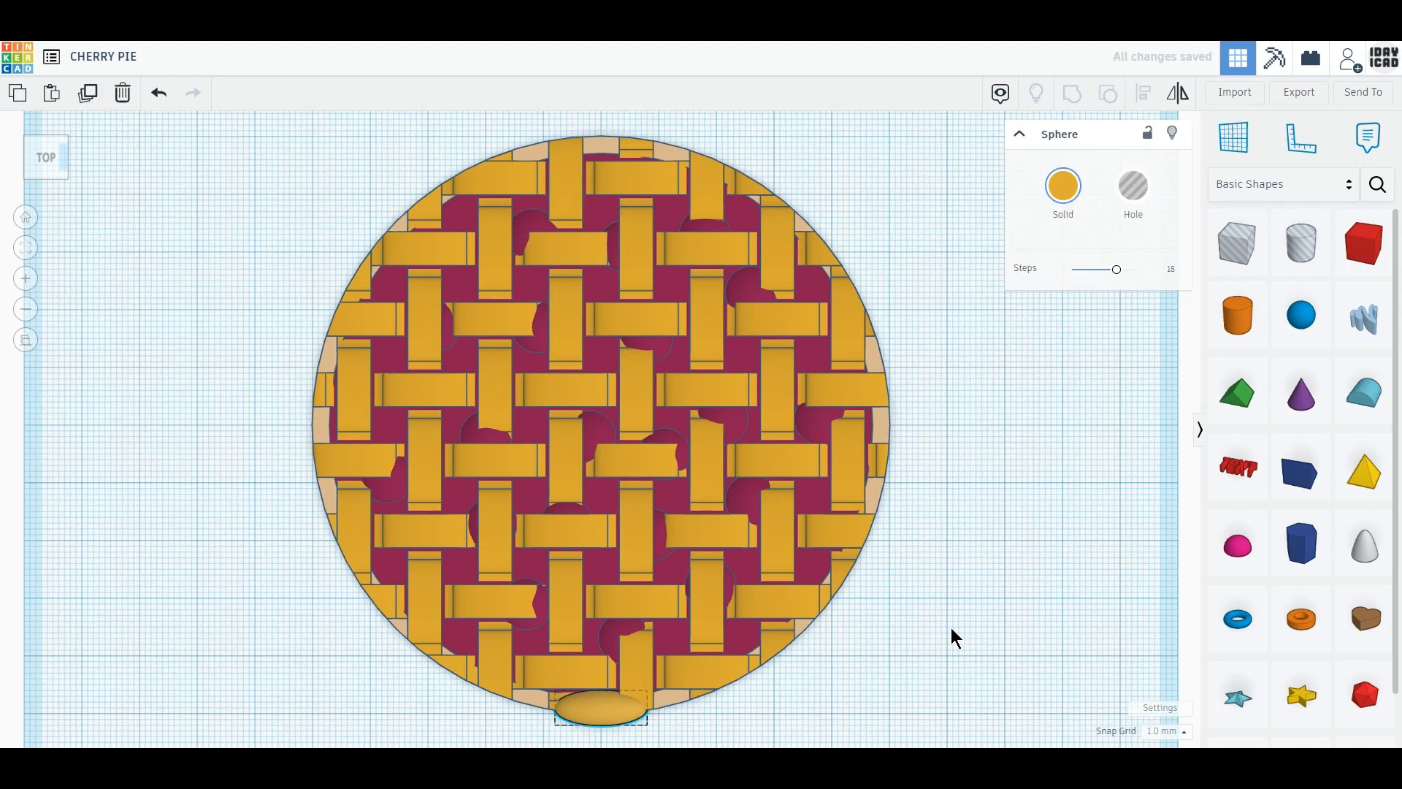
left_click(88, 102)
left_click(187, 517)
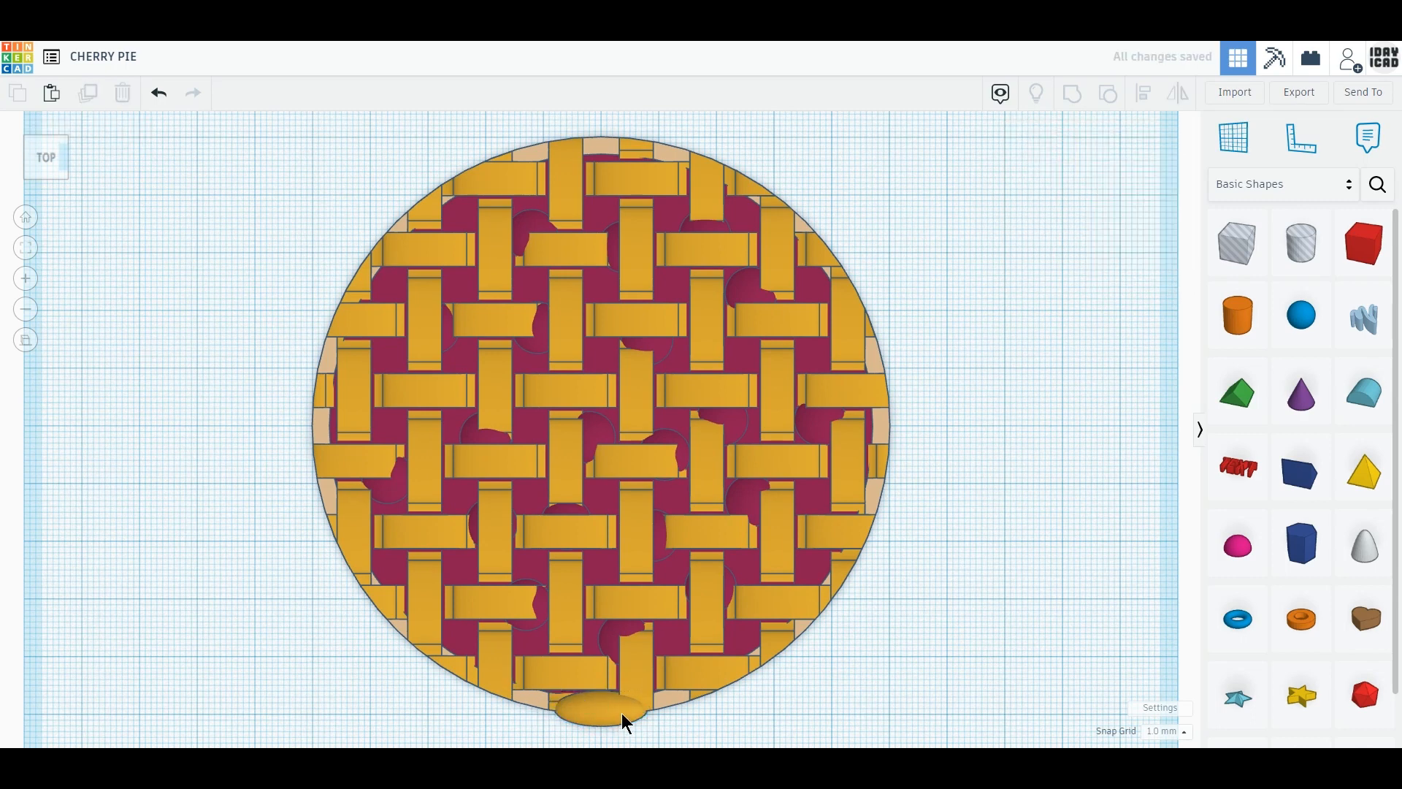
left_click_drag(621, 713, 621, 147)
left_click(227, 349)
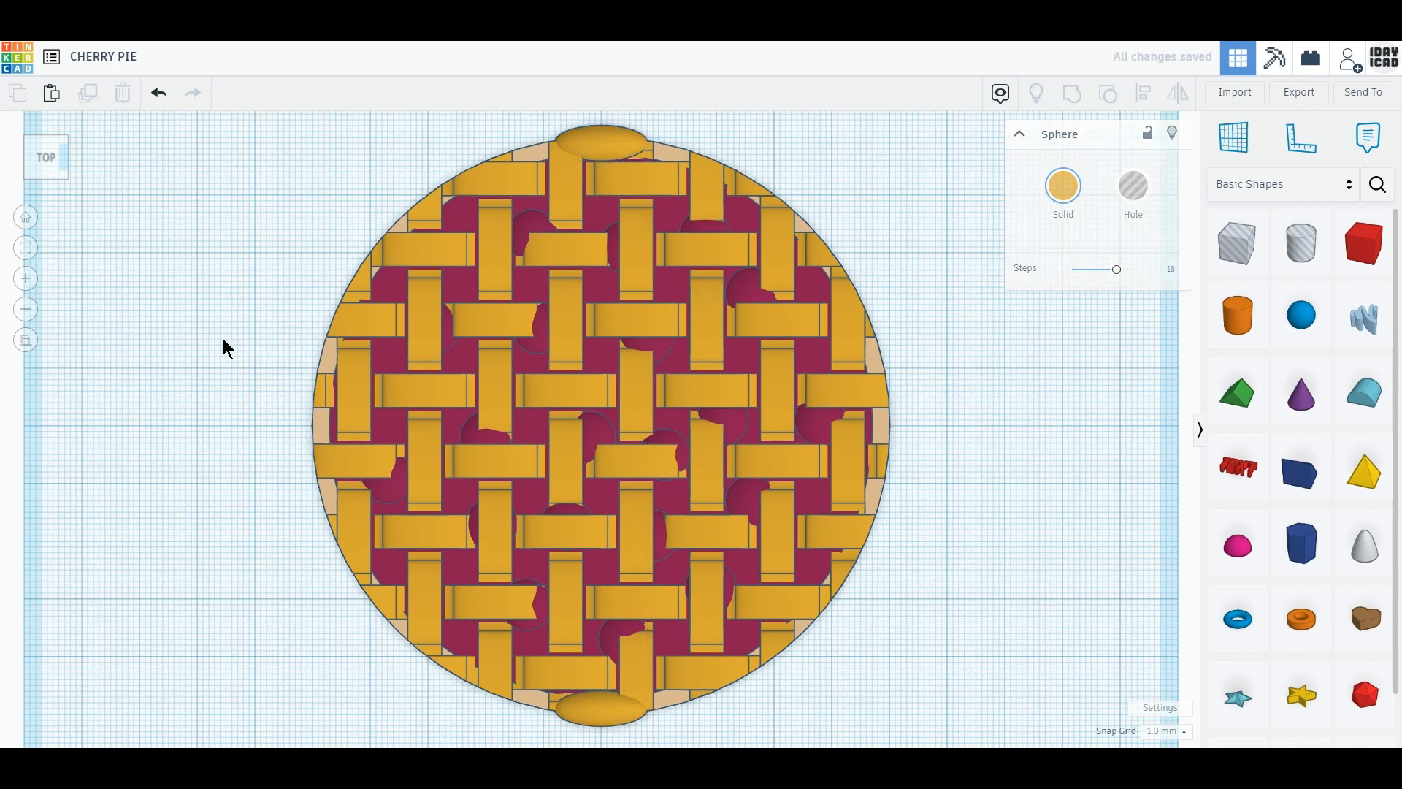
Step: Duplicate the two opposite rim spheres together and rotate the copied pair 15° around the pie's center
left_click(596, 714)
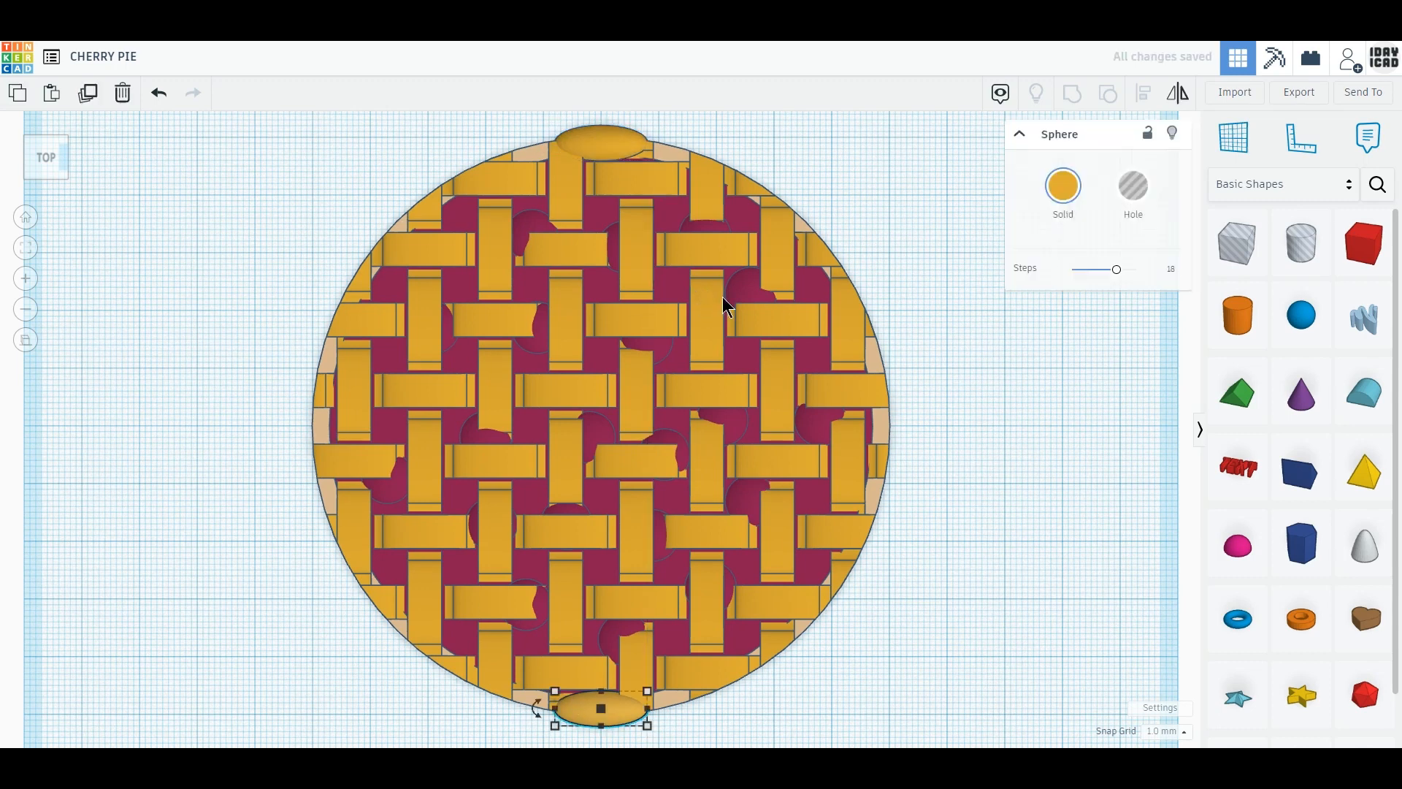
left_click(622, 148, "shift")
key("f")
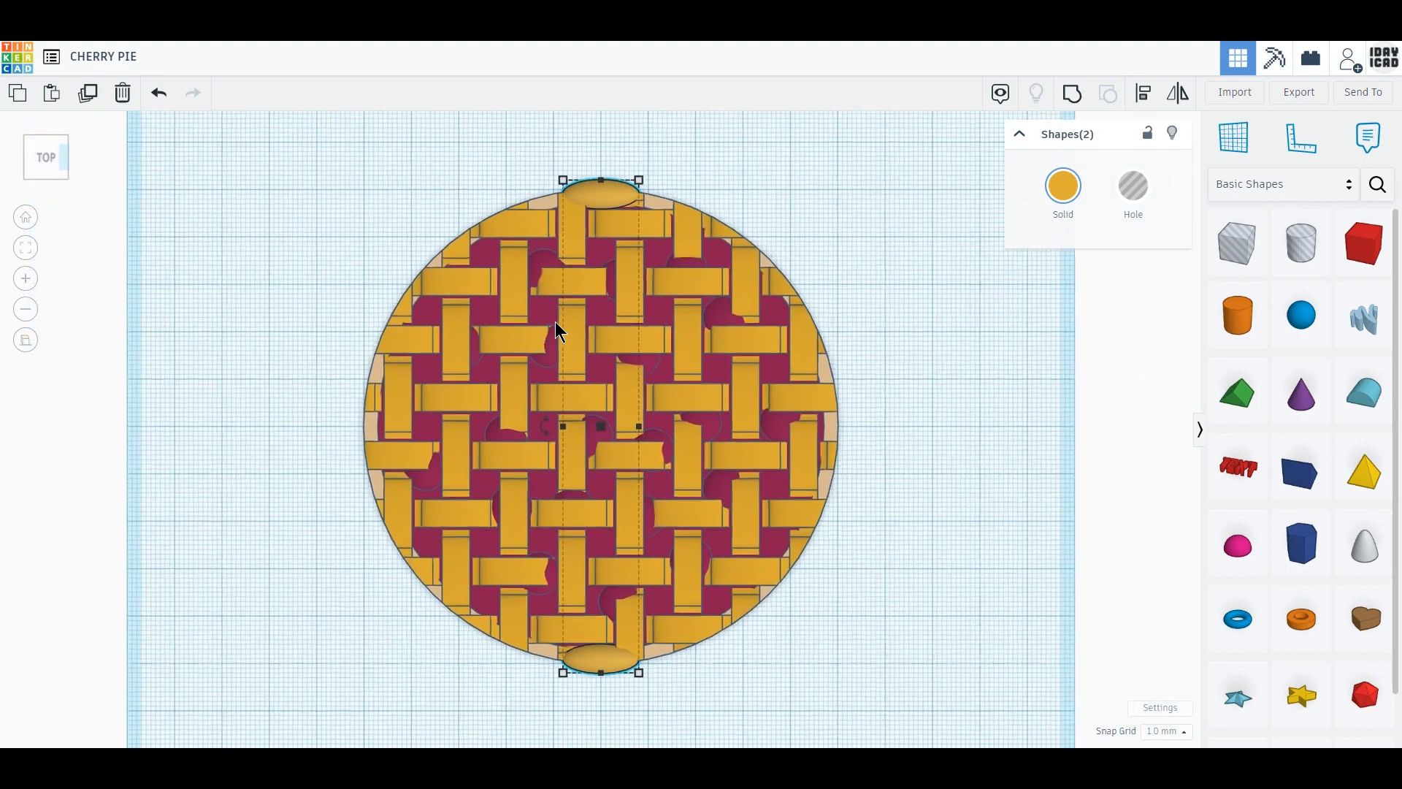
left_click(89, 94)
left_click_drag(546, 427, 314, 509)
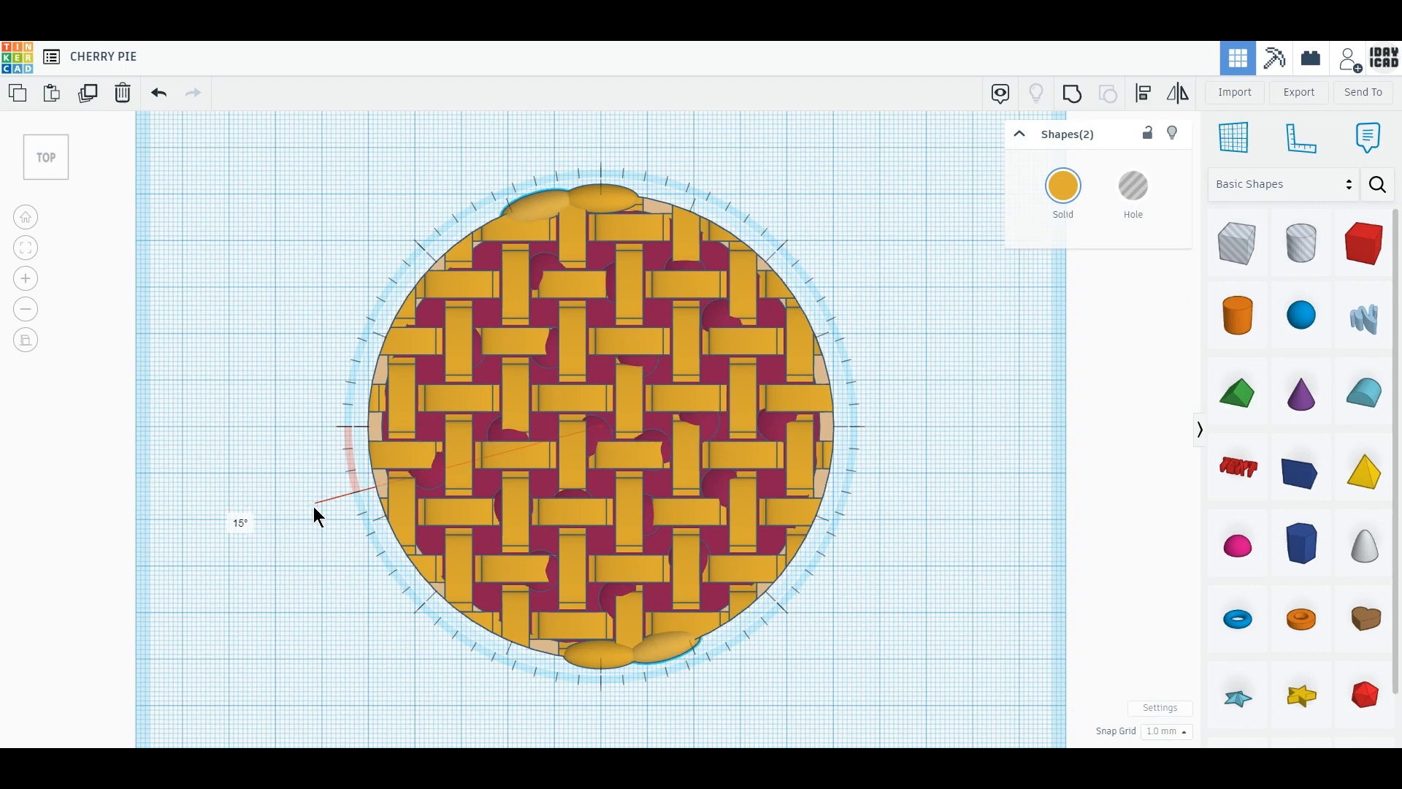
left_click_drag(314, 506, 314, 506)
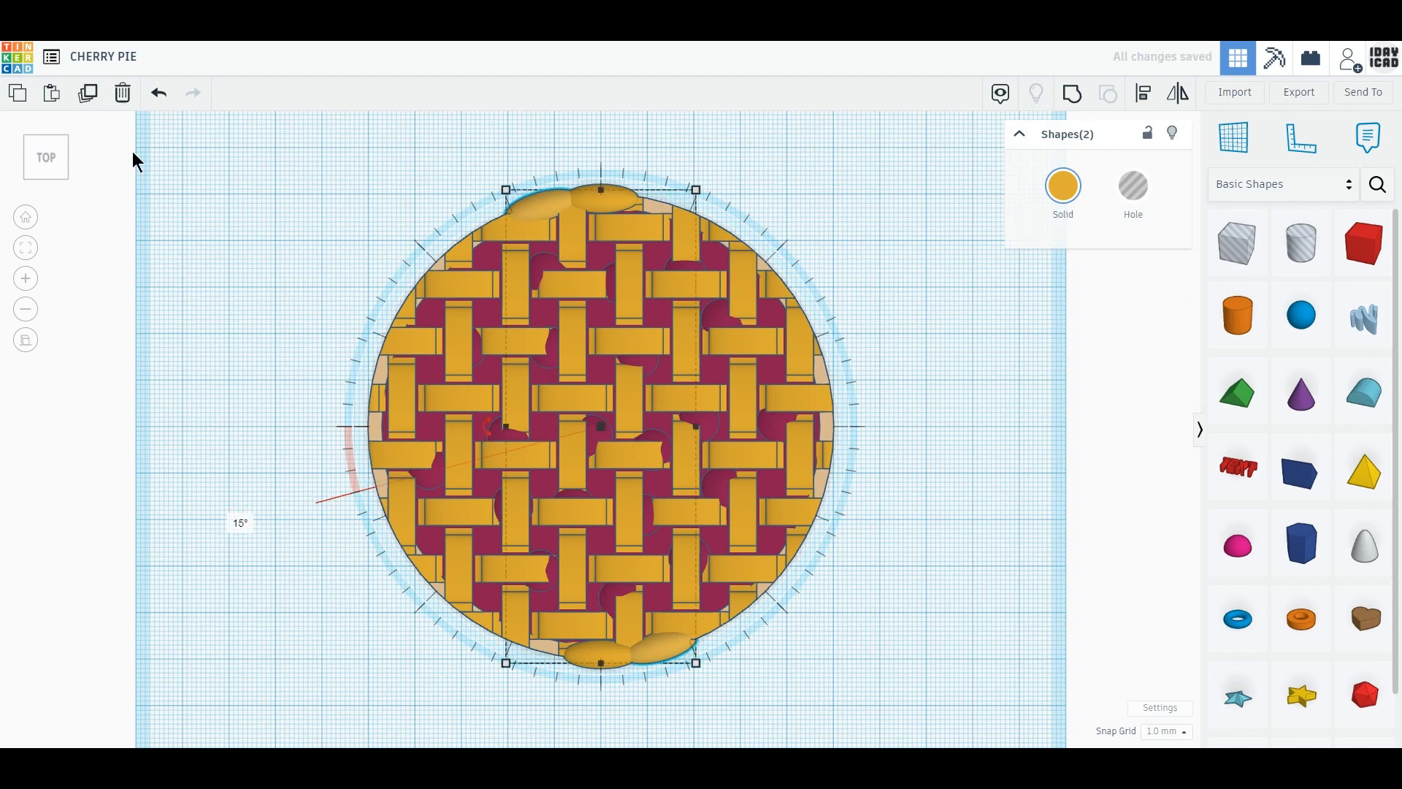
Step: Repeat the 15° rotated duplicate of the sphere pair until the golden spheres form a closed ring around the rim
left_click(88, 96)
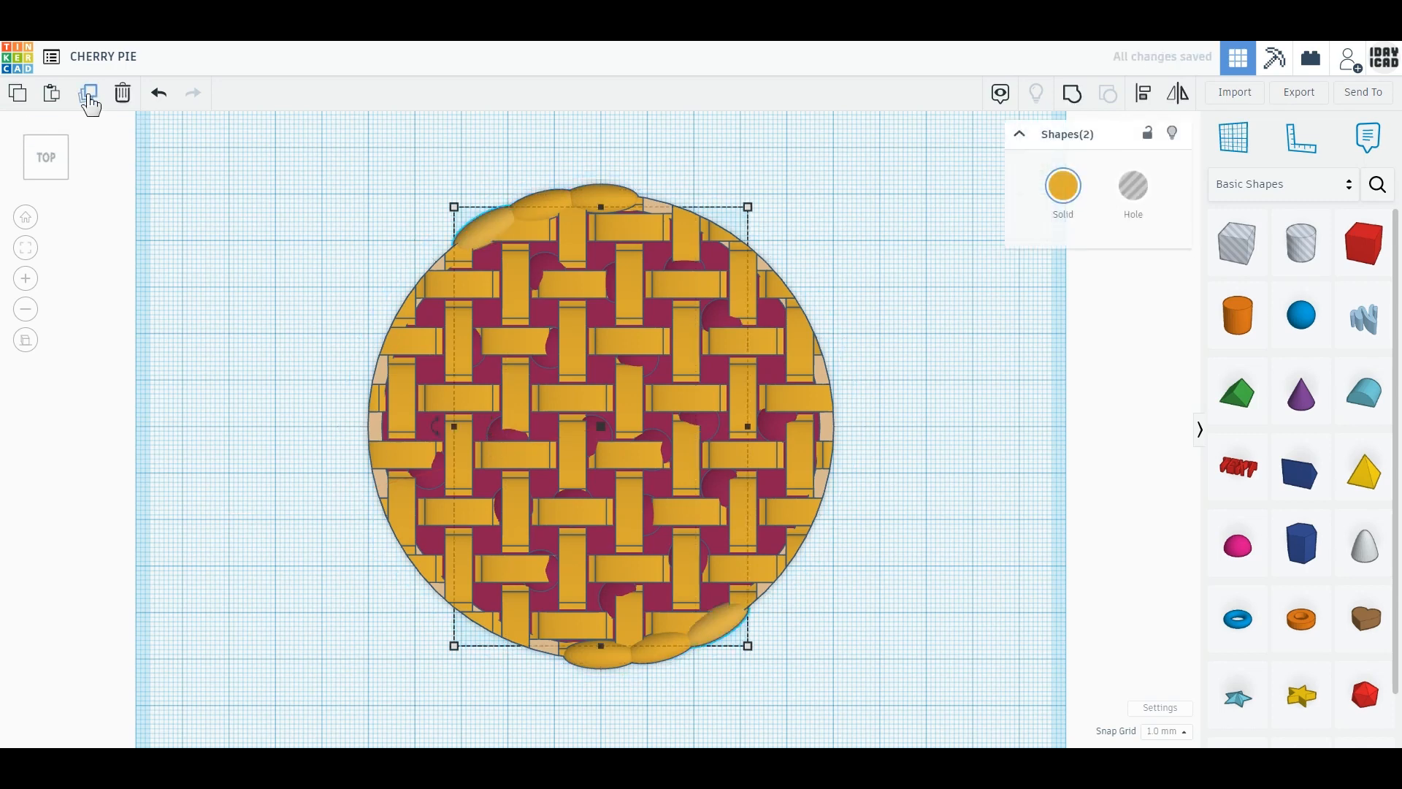
left_click(88, 96)
left_click(88, 96)
left_click(88, 95)
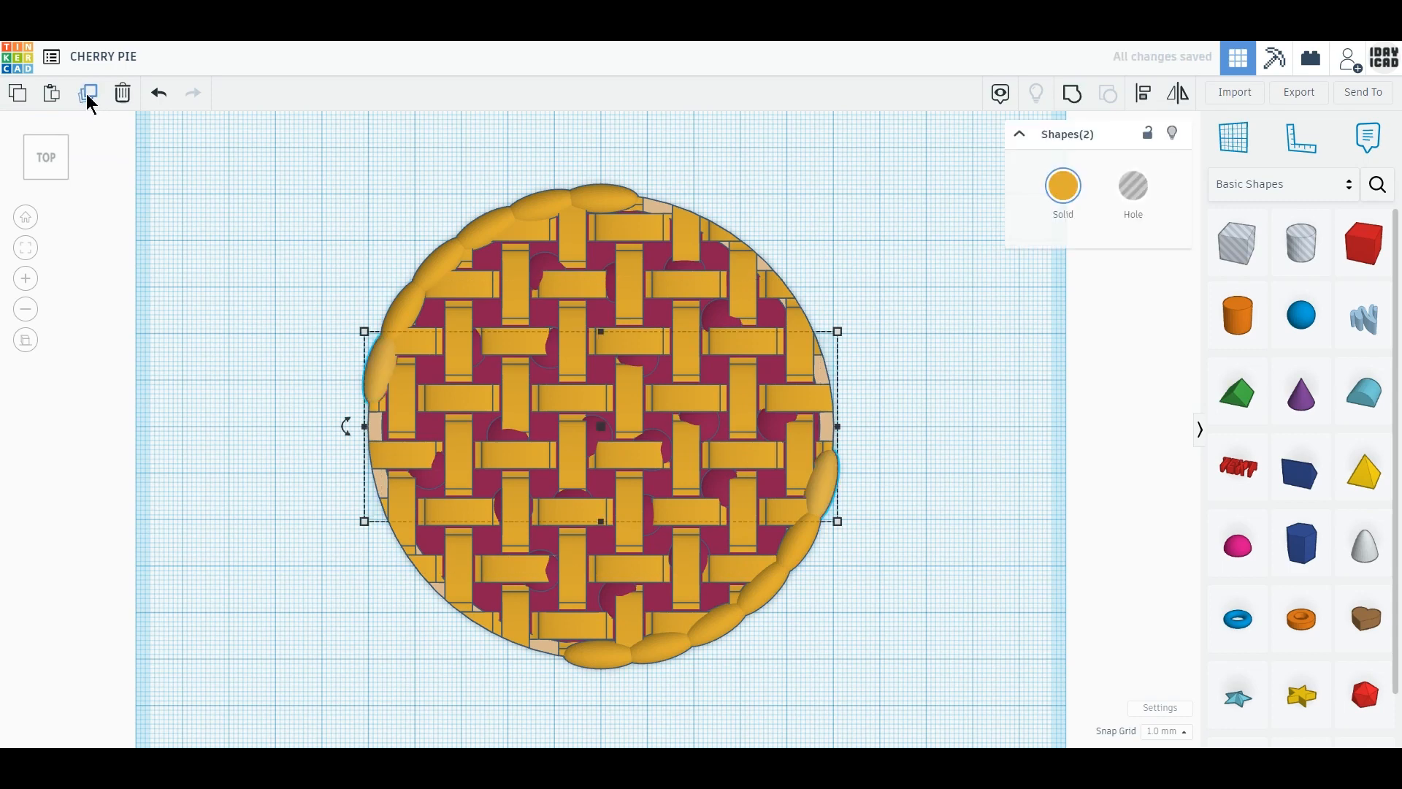
left_click(87, 95)
left_click(87, 95)
left_click(87, 95)
left_click(88, 95)
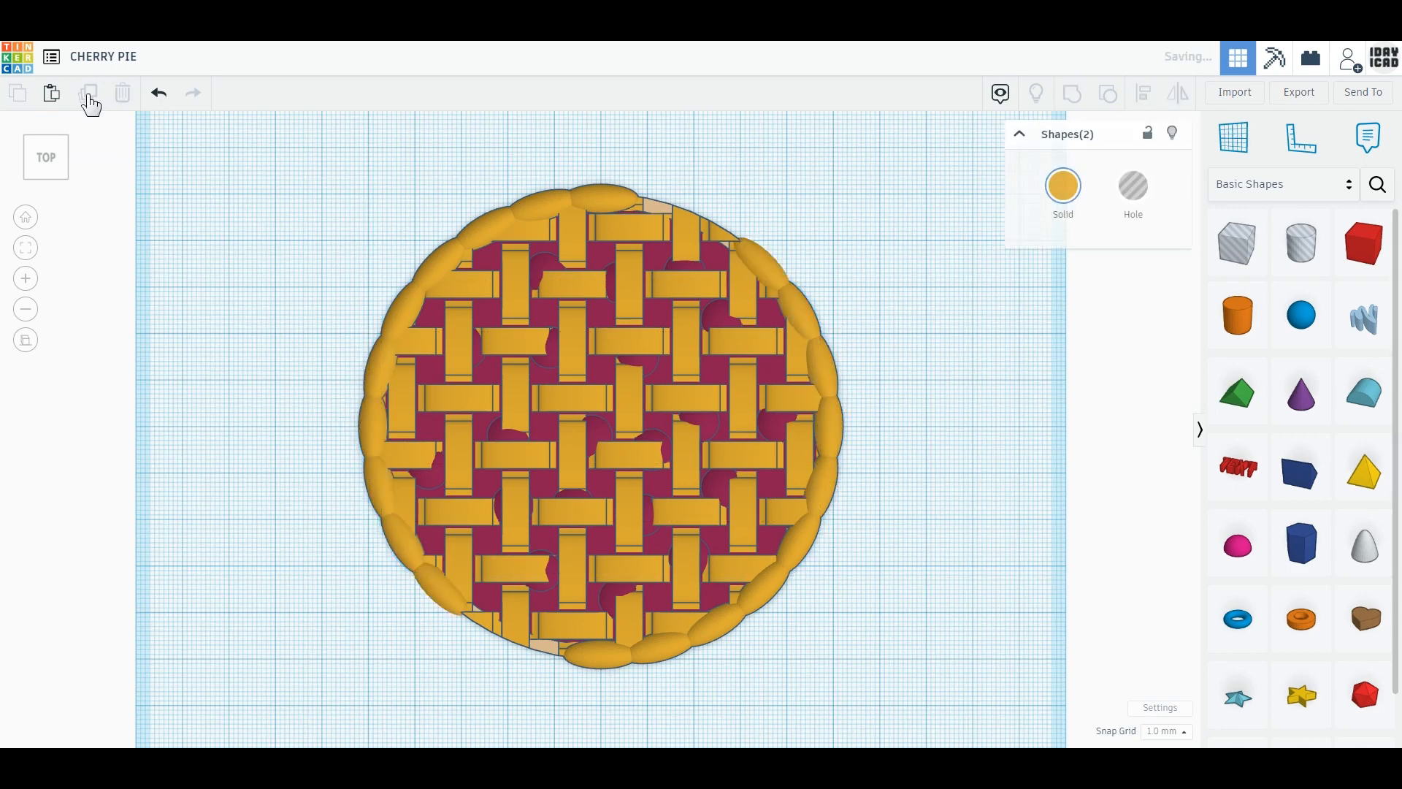
left_click(88, 96)
left_click(88, 95)
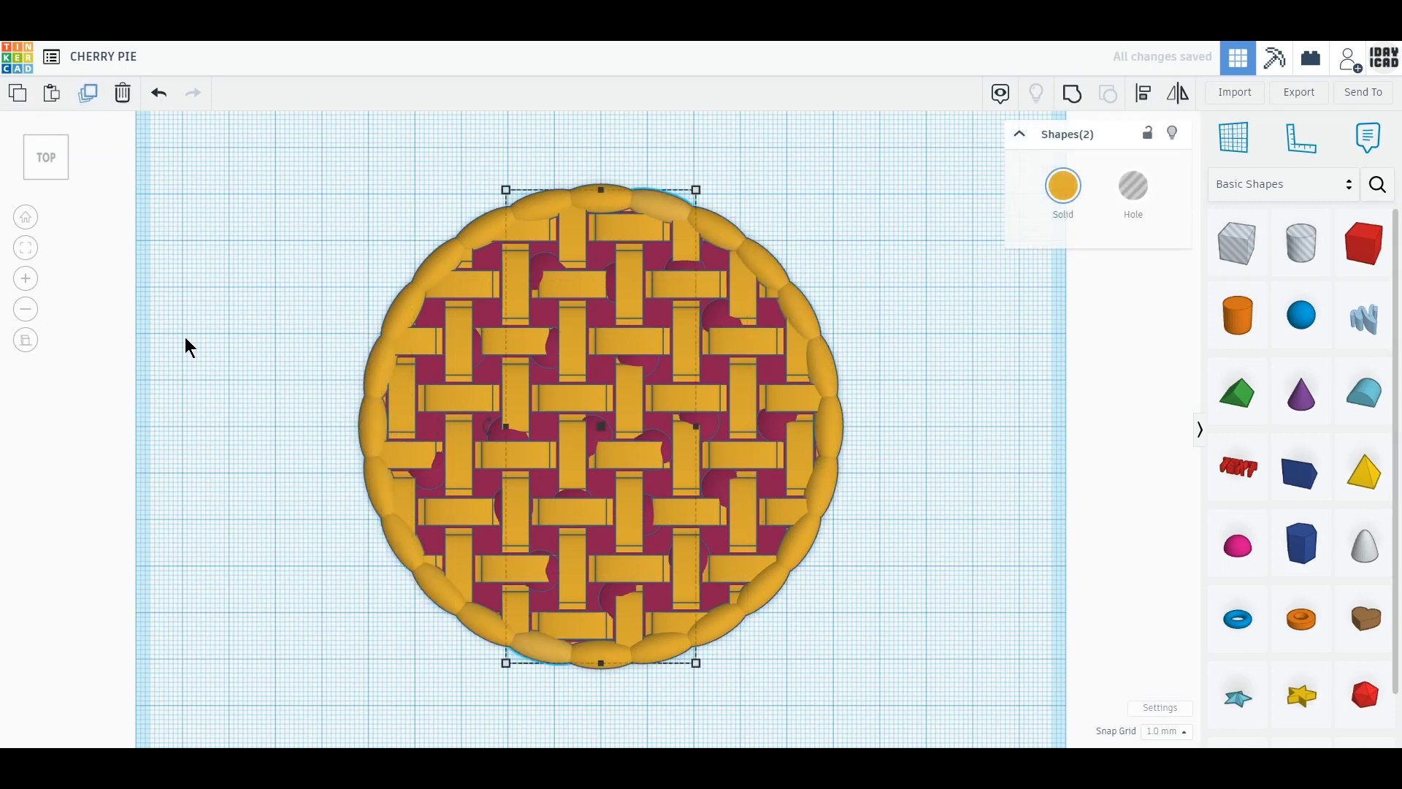
Step: Raise the entire pie, including the lattice and all rim spheres, 1 mm above the workplane
left_click(224, 445)
right_click_drag(313, 615, 397, 308)
left_click_drag(276, 213, 854, 598)
left_click_drag(605, 347, 603, 334)
left_click(45, 138)
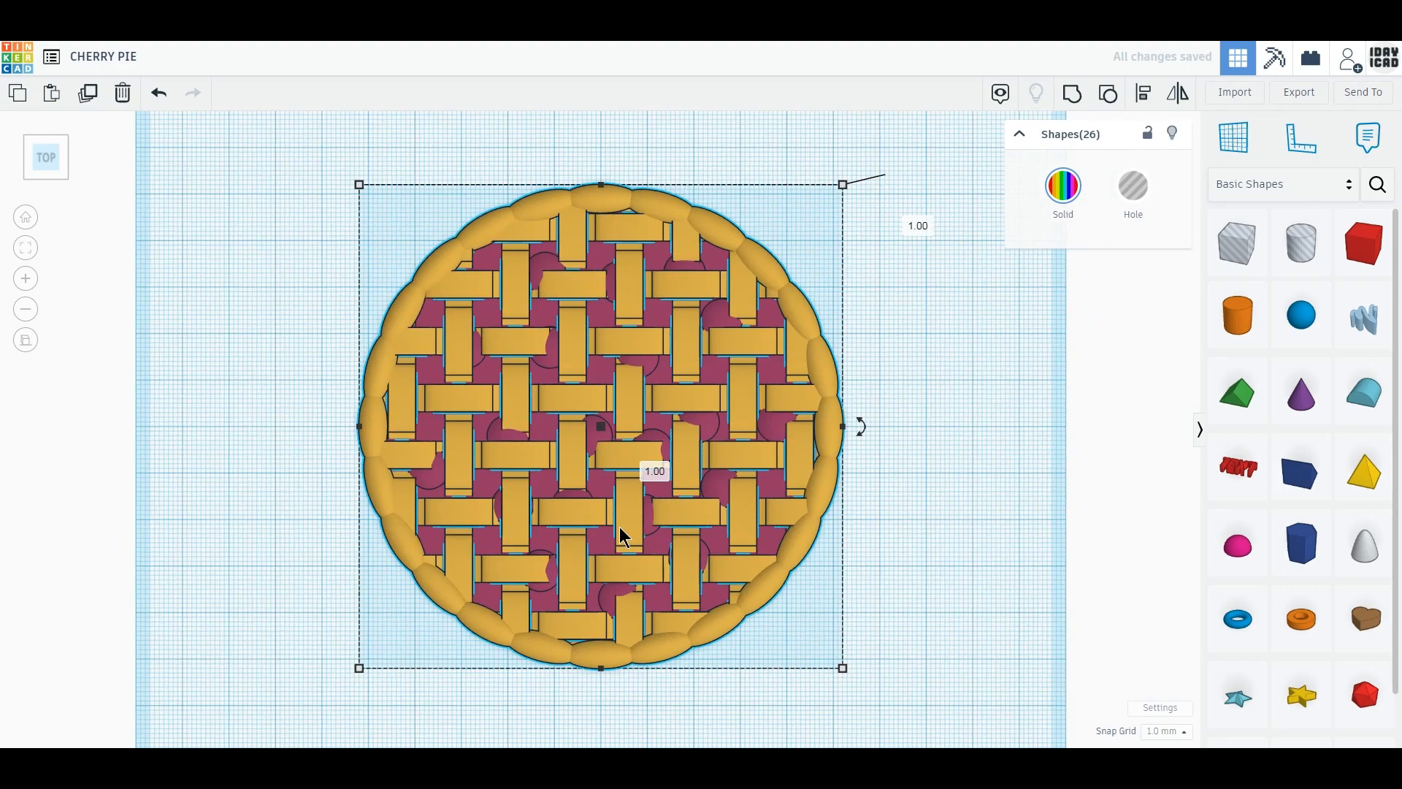
left_click(1005, 512)
Step: Add a cone beside the pie and set its top radius to 12 and its sides to 64
right_click_drag(948, 534, 1255, 376)
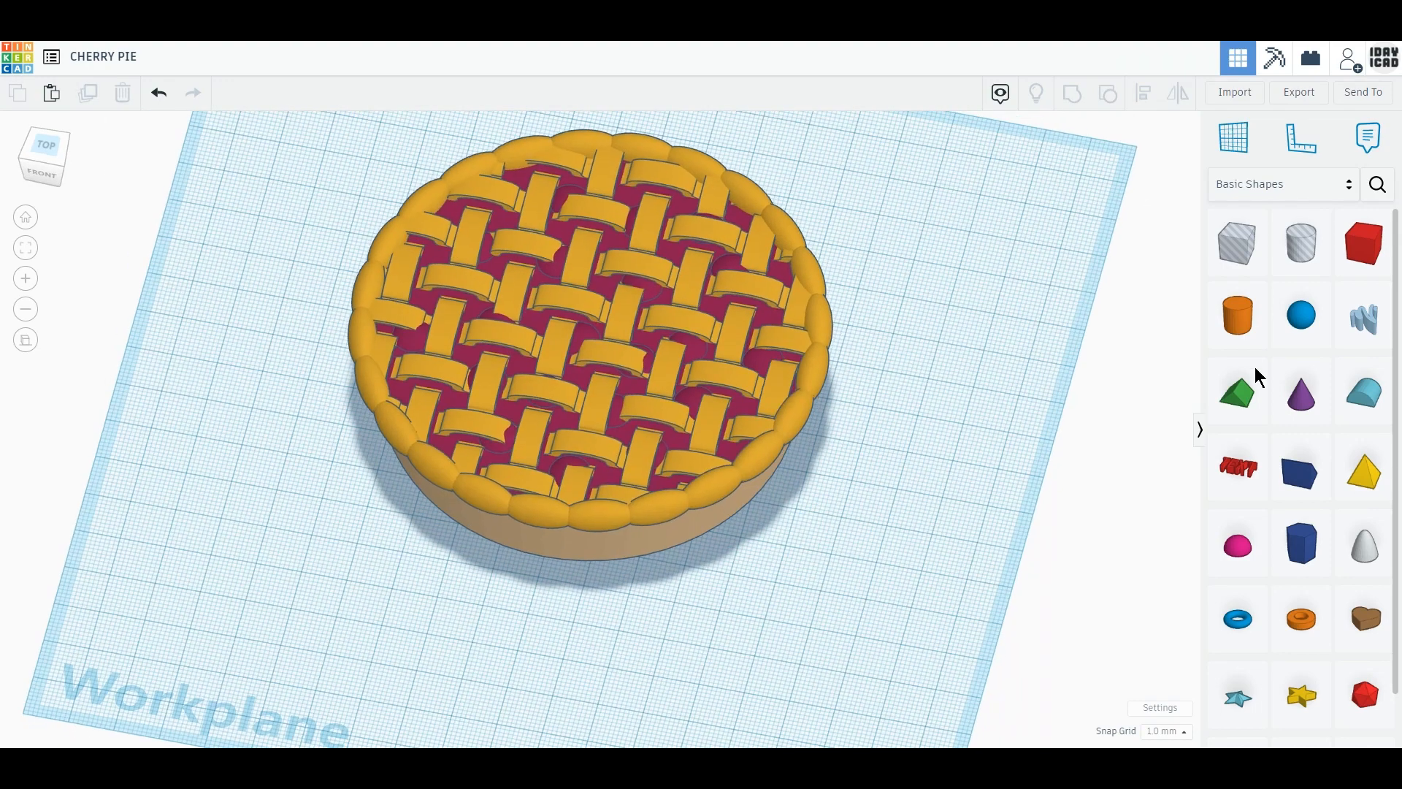
left_click_drag(981, 497, 896, 503)
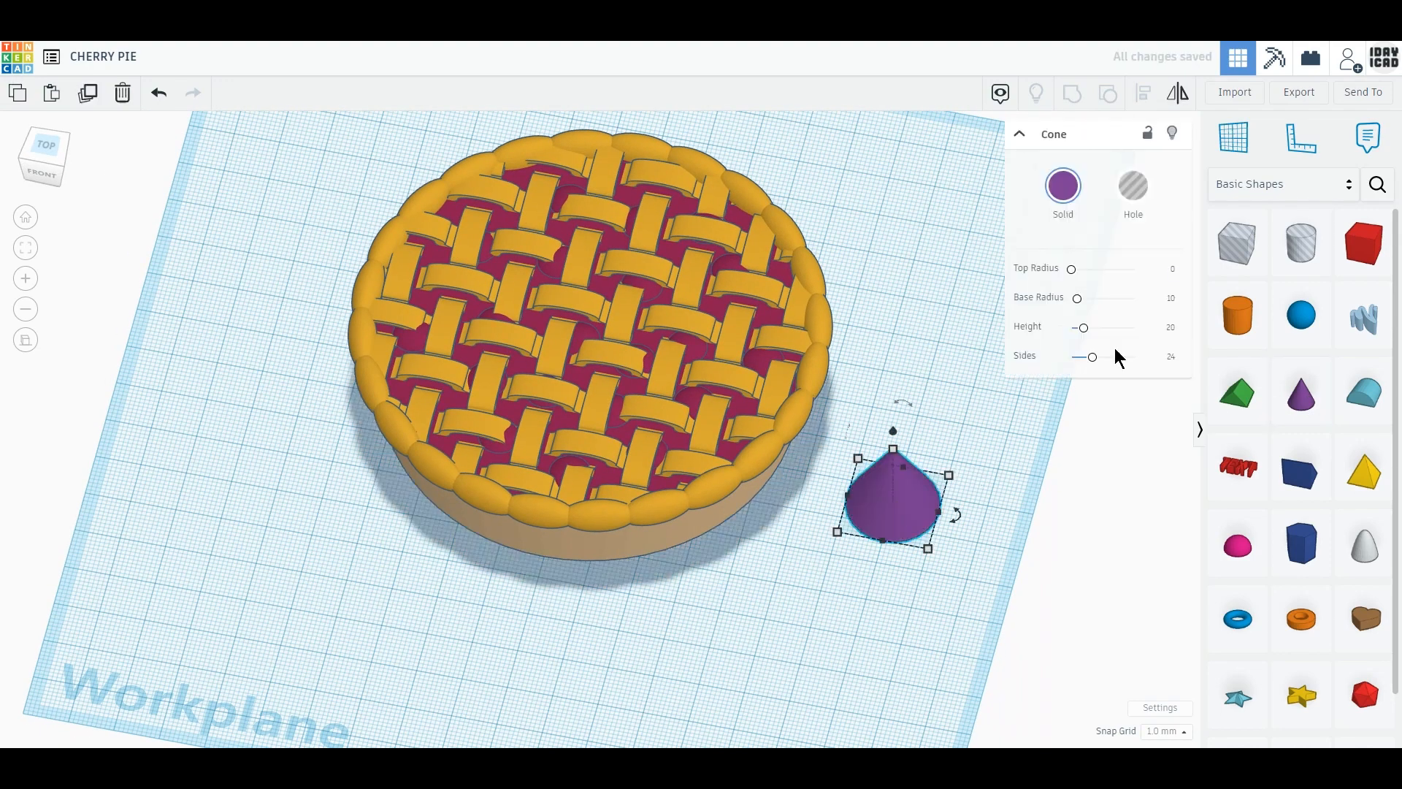
left_click(1173, 269)
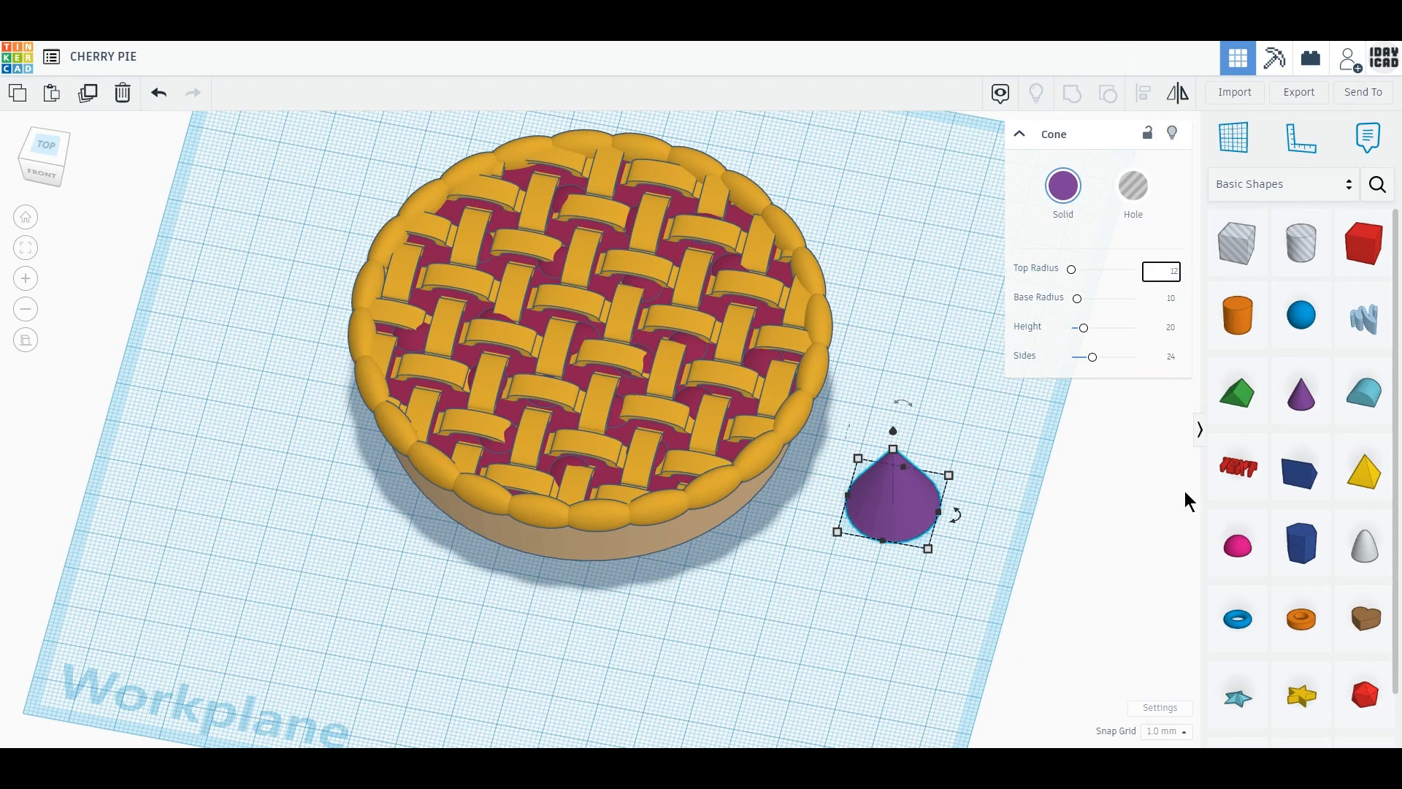
key("Return")
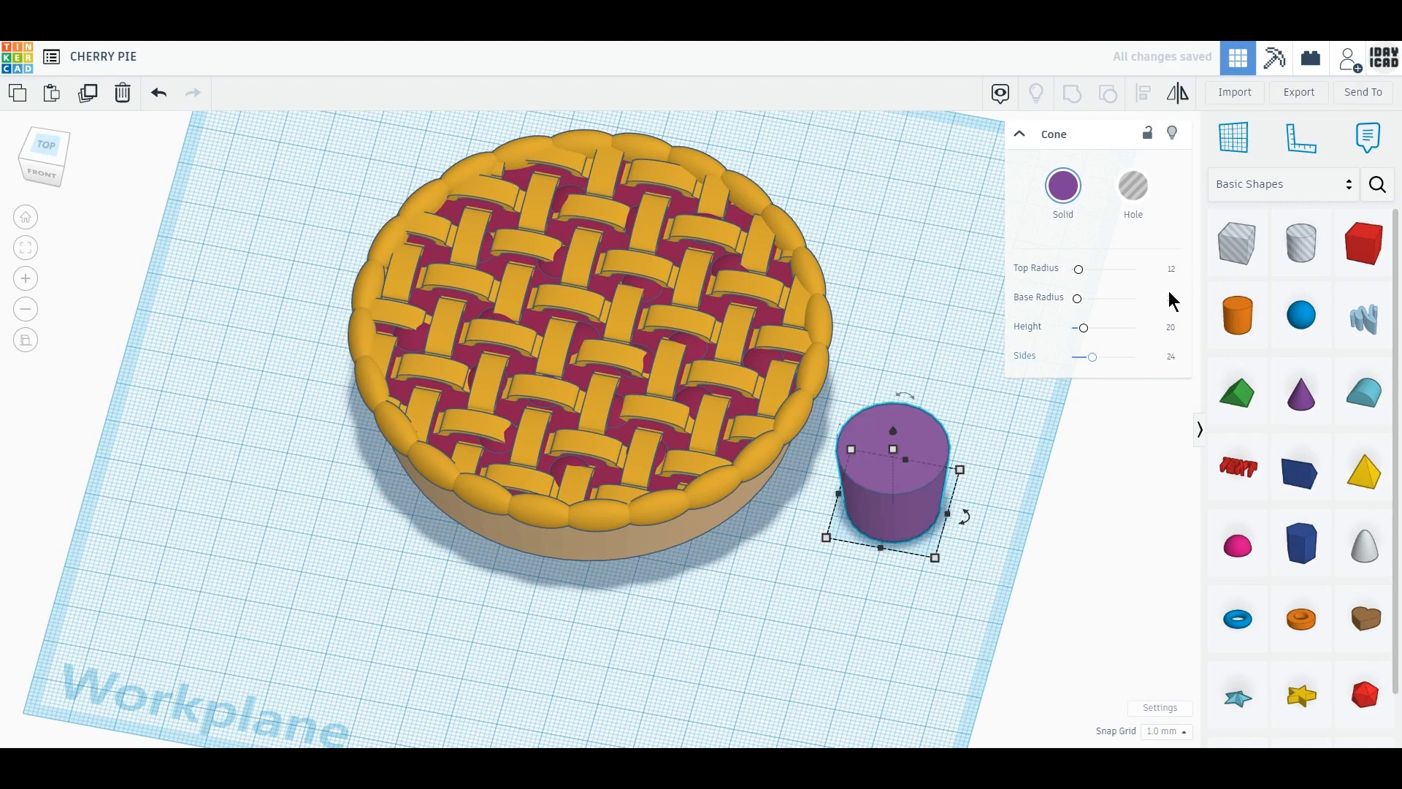
left_click(1171, 357)
type("64")
key("Return")
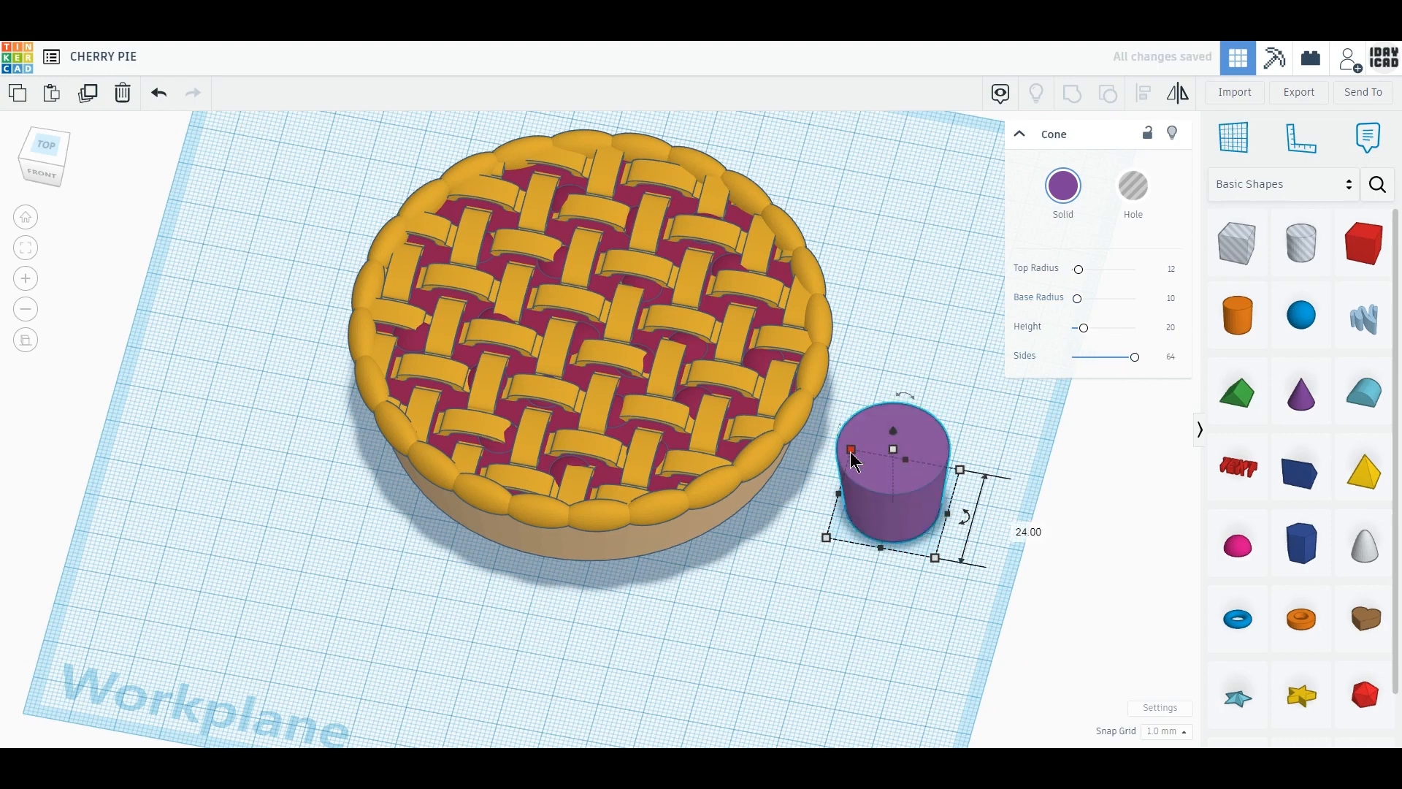
Step: Set the cone's length and width to 120 mm each and move it 37 mm sideways and 27 mm toward the front
left_click(850, 450)
type("120")
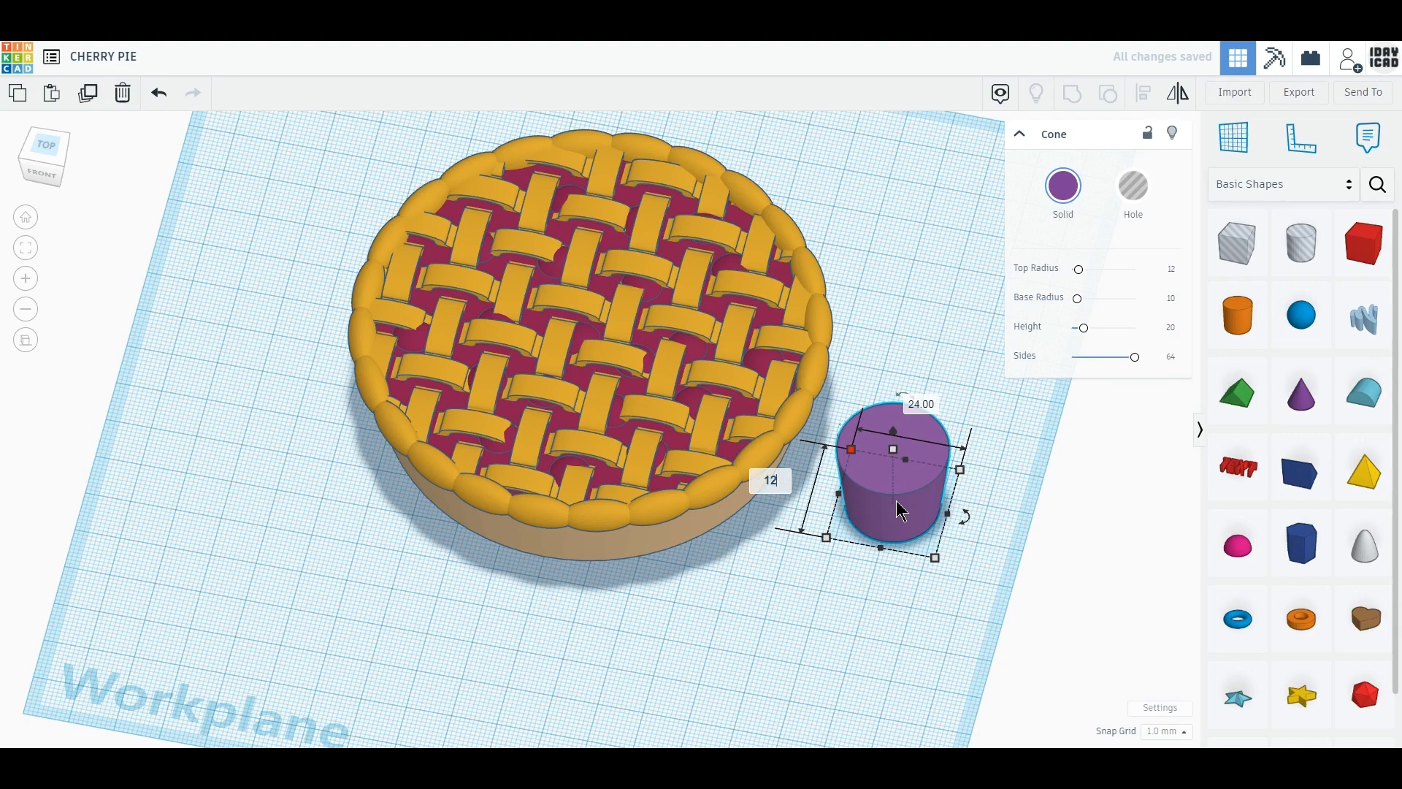
key("Return")
left_click(827, 538)
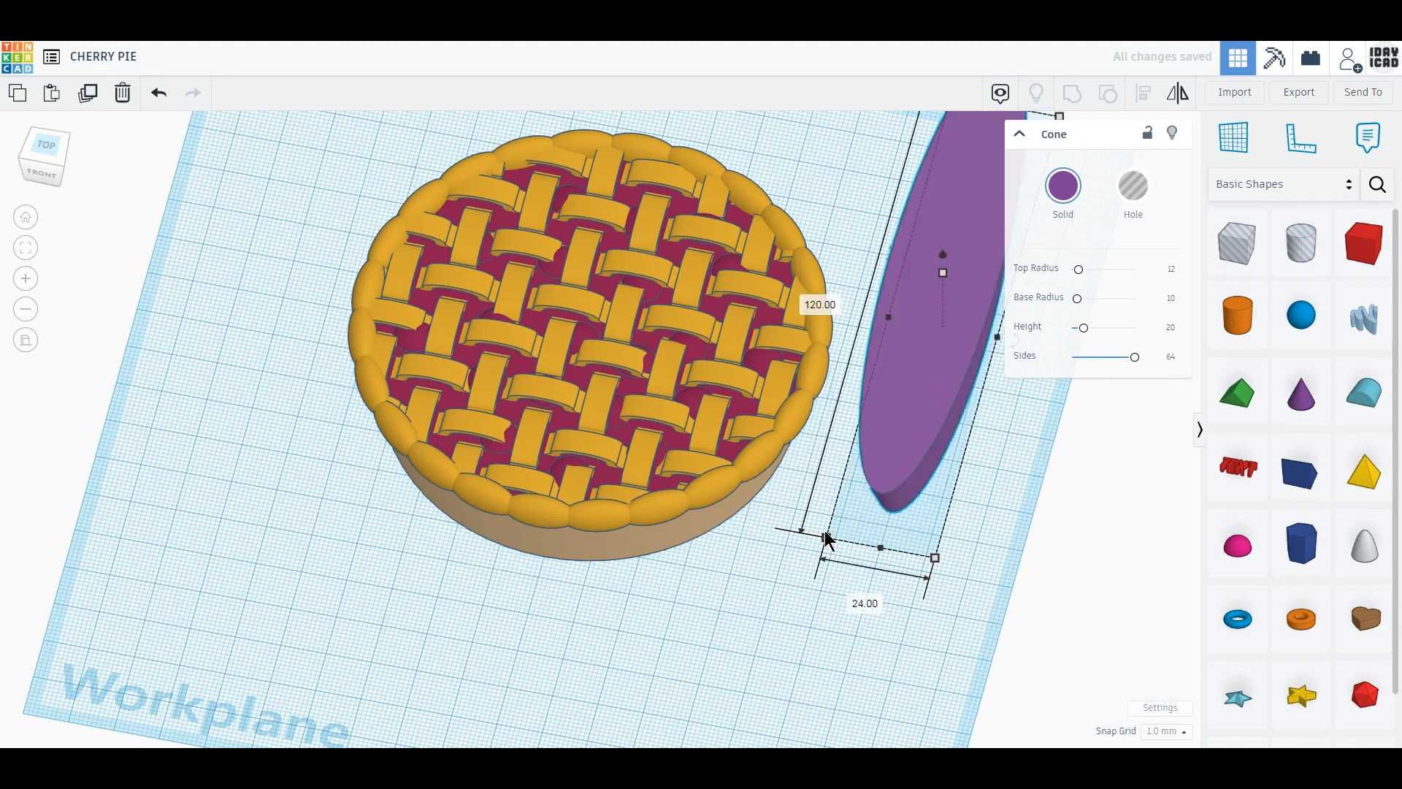
type("120")
key("Return")
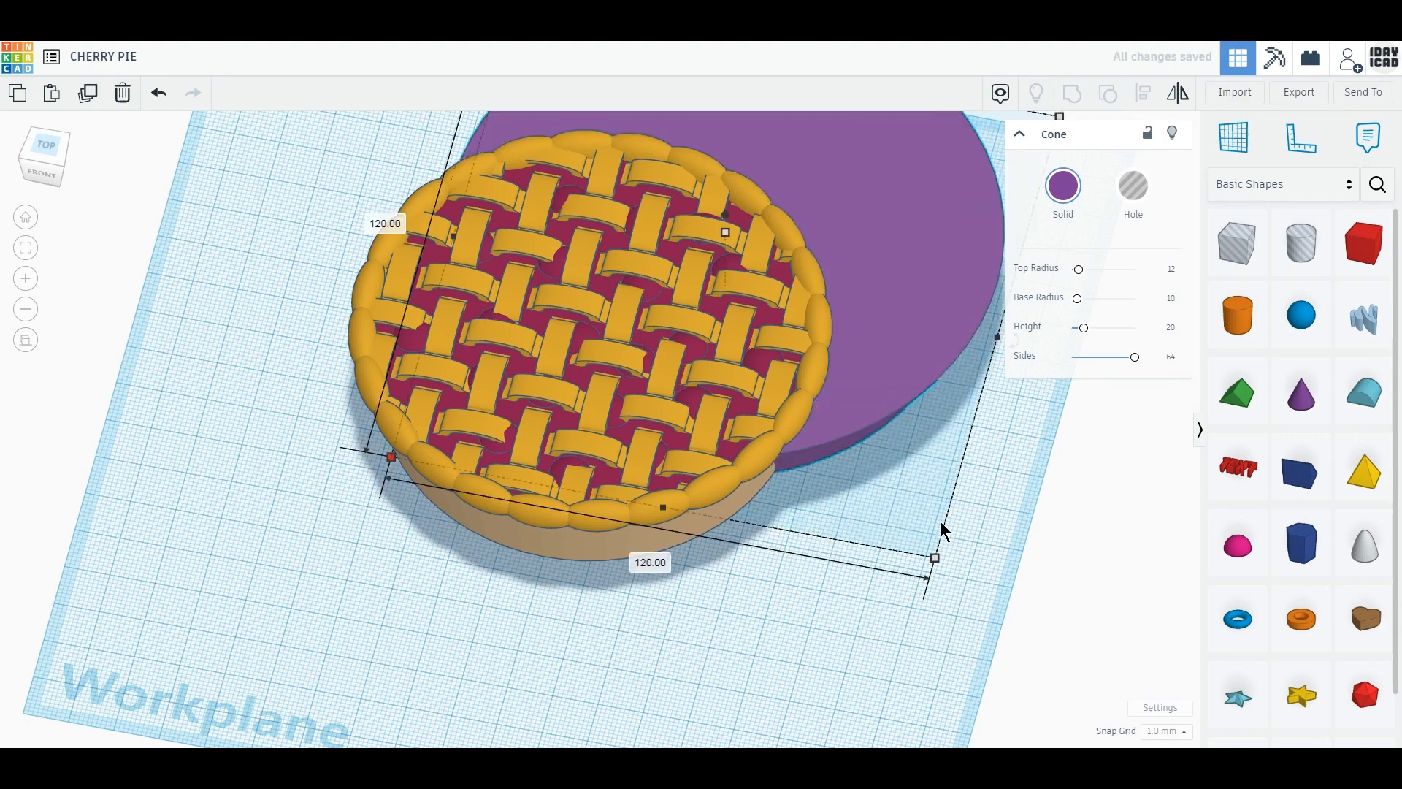
left_click_drag(869, 420, 1011, 548)
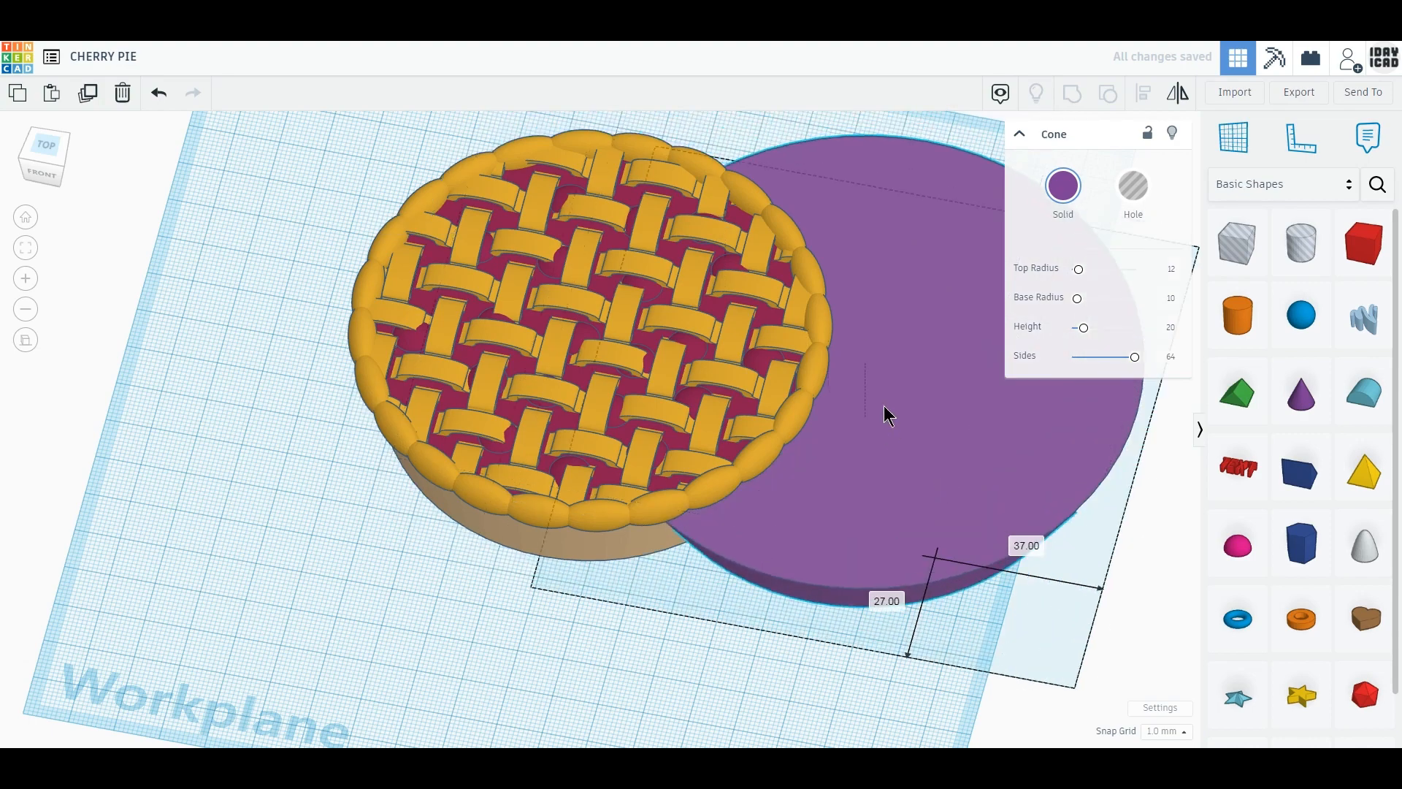
Step: Reduce the cone's height to 10 mm and finally to 8 mm
left_click(866, 363)
key("Tab")
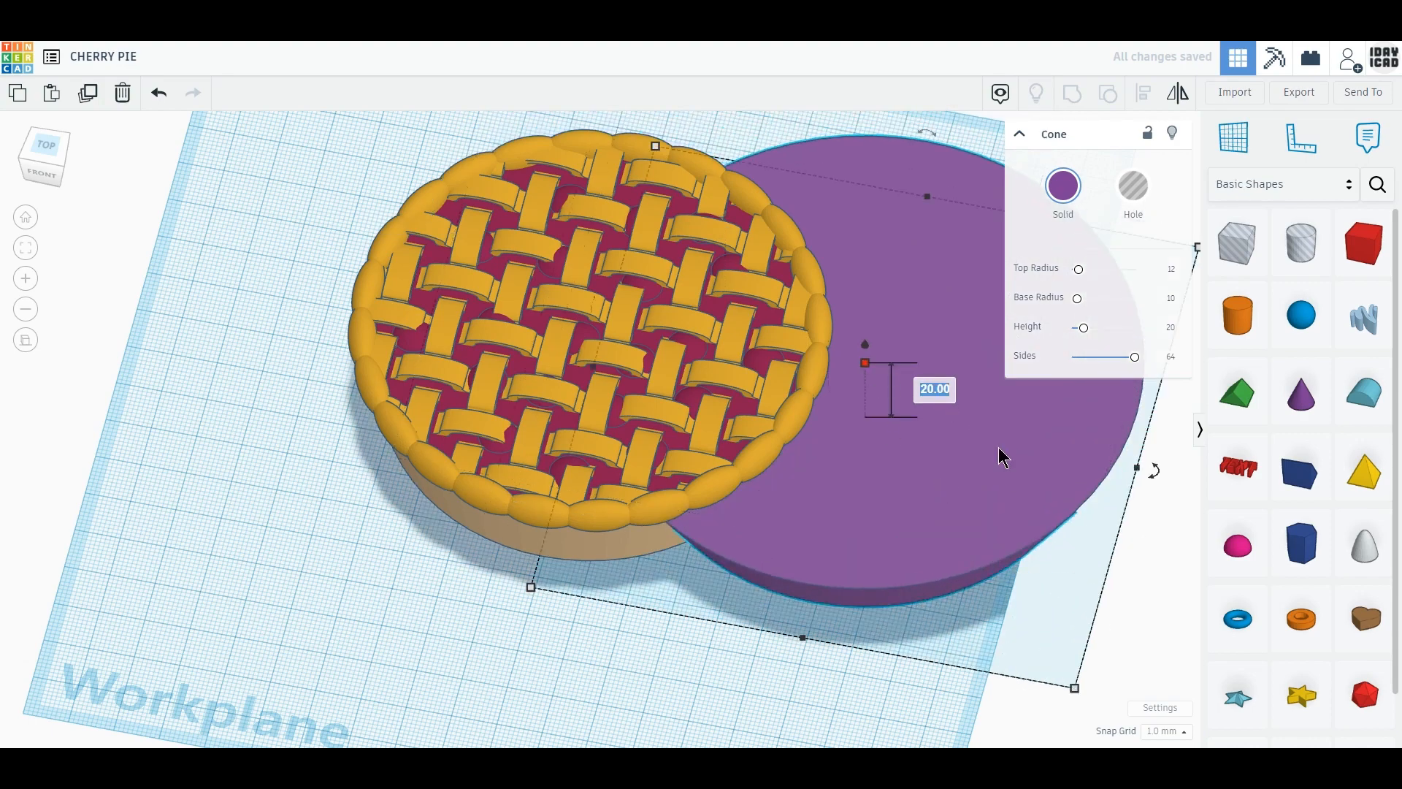
type("10")
key("Return")
right_click_drag(997, 537, 871, 419)
key("Tab")
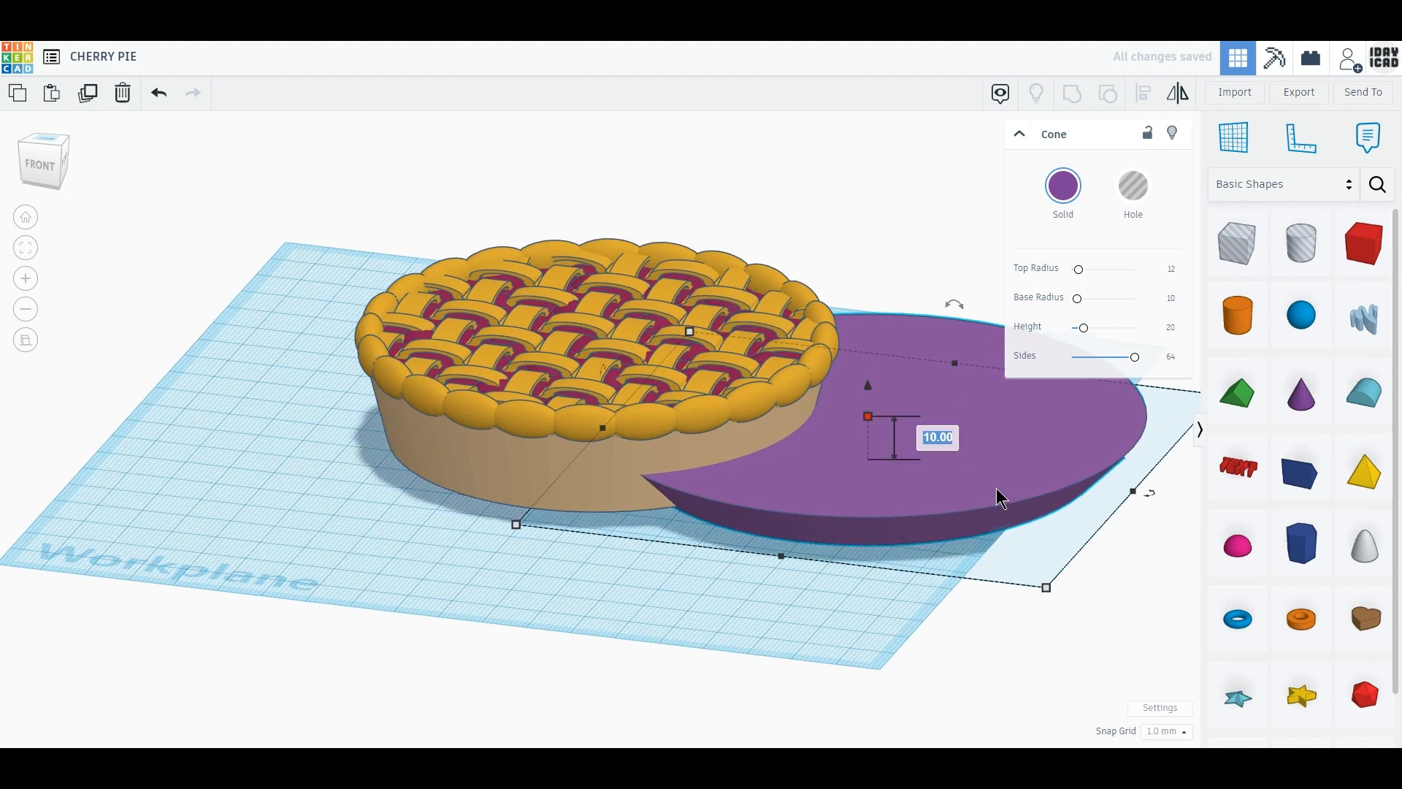
type("8")
key("Return")
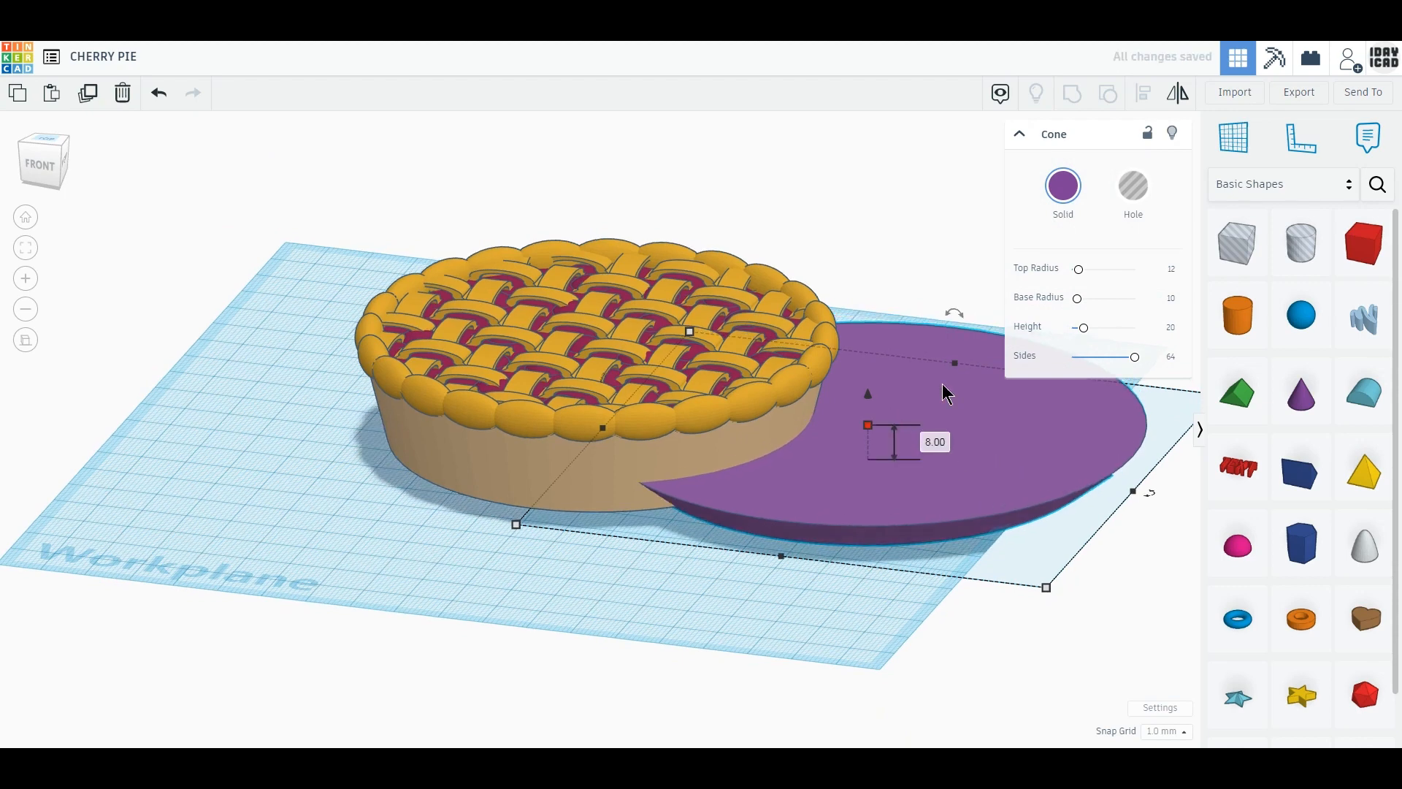
Step: Color the cone white and move it 13 mm sideways and 26 mm toward the front
left_click(1064, 185)
left_click(1302, 291)
left_click_drag(921, 425, 978, 520)
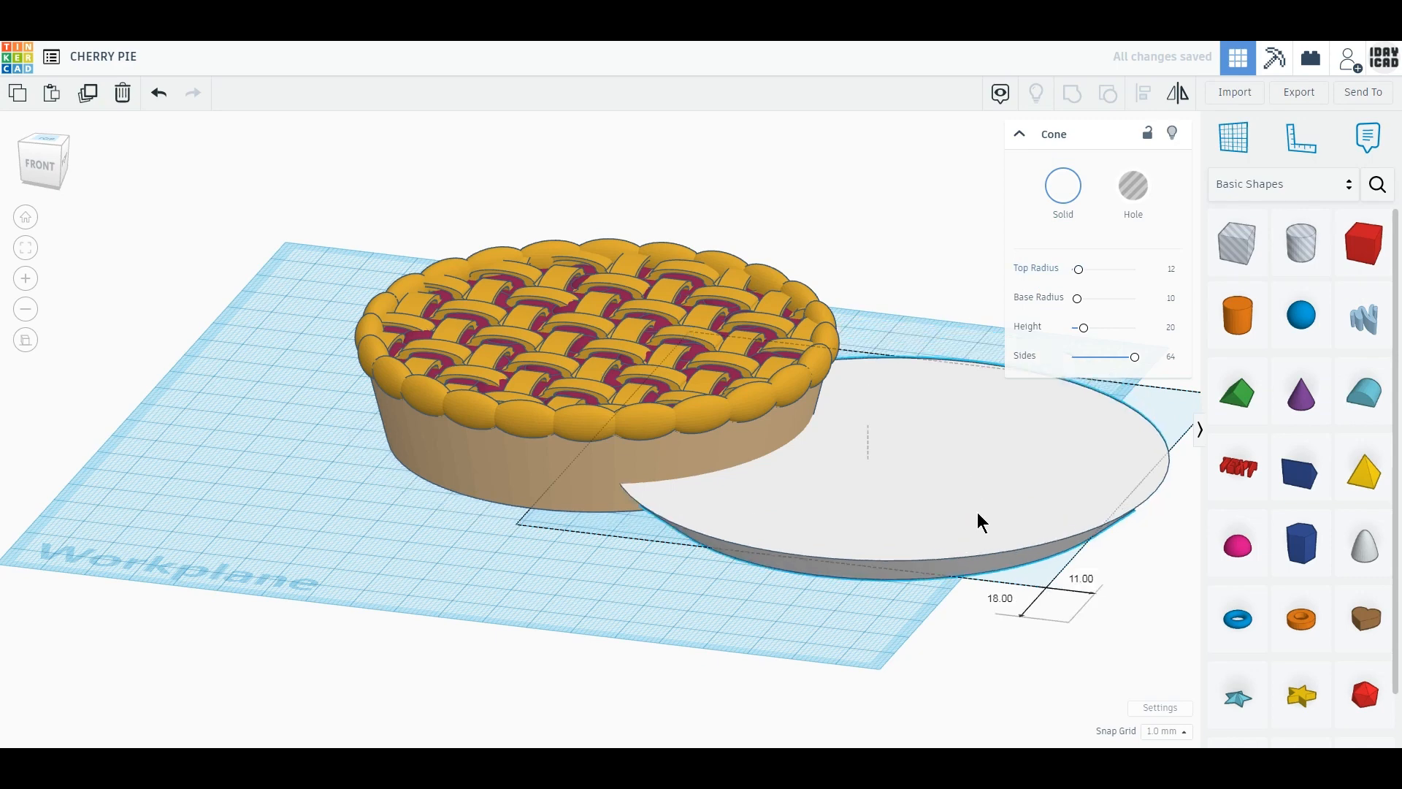
Step: Hollow the dish by duplicating the white cone, raising the copy 1 mm as a hole and grouping it with the original
left_click(88, 95)
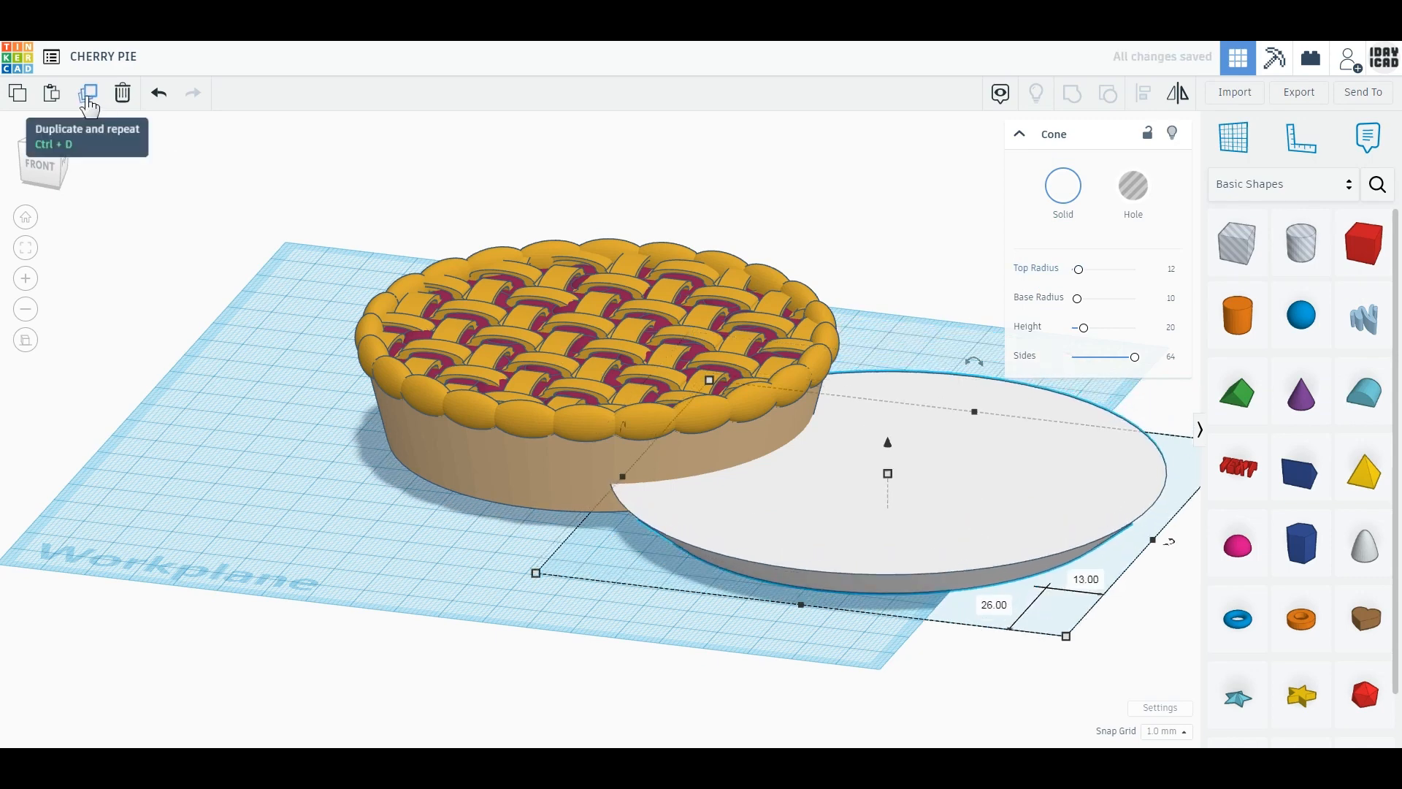
left_click_drag(889, 442, 888, 440)
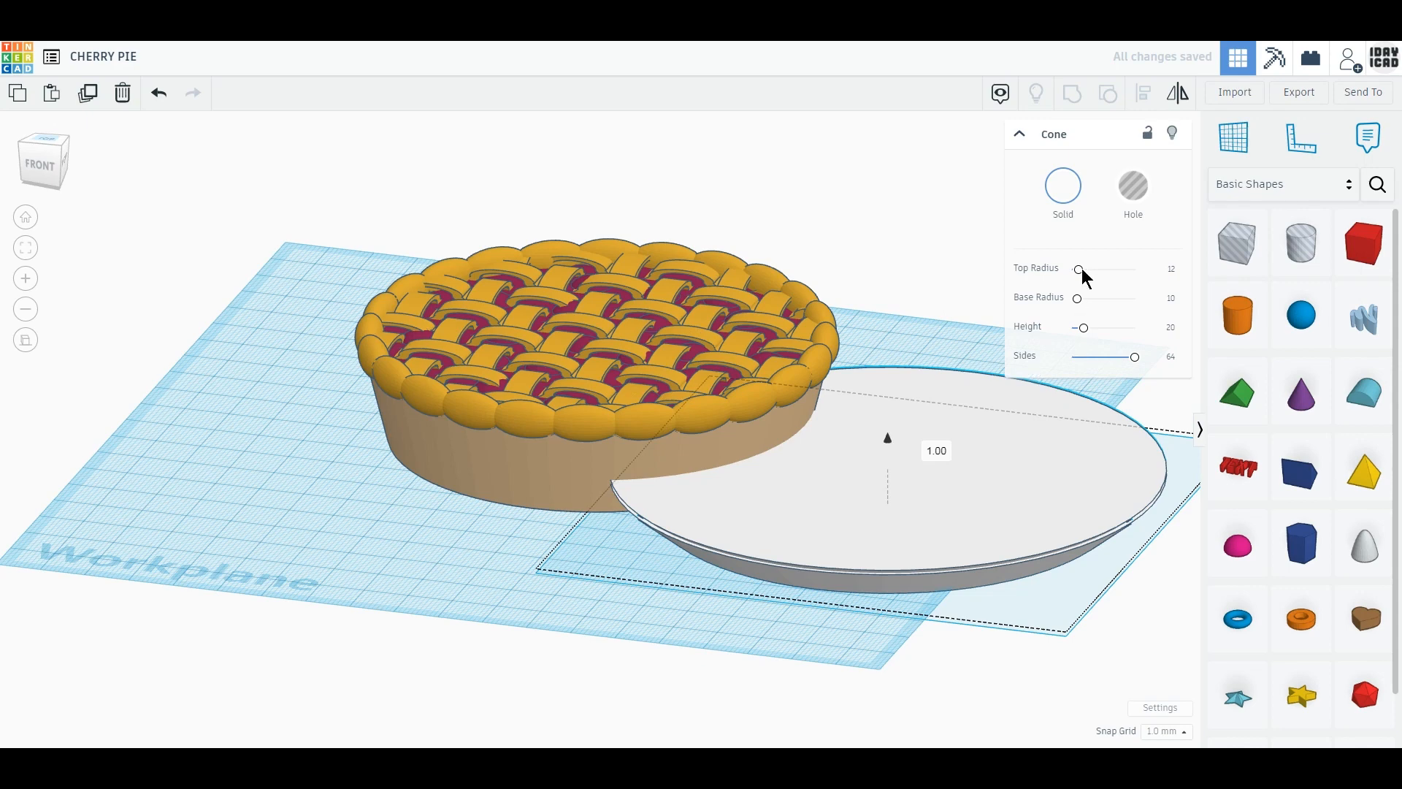
left_click(1134, 186)
left_click_drag(1044, 696, 959, 555)
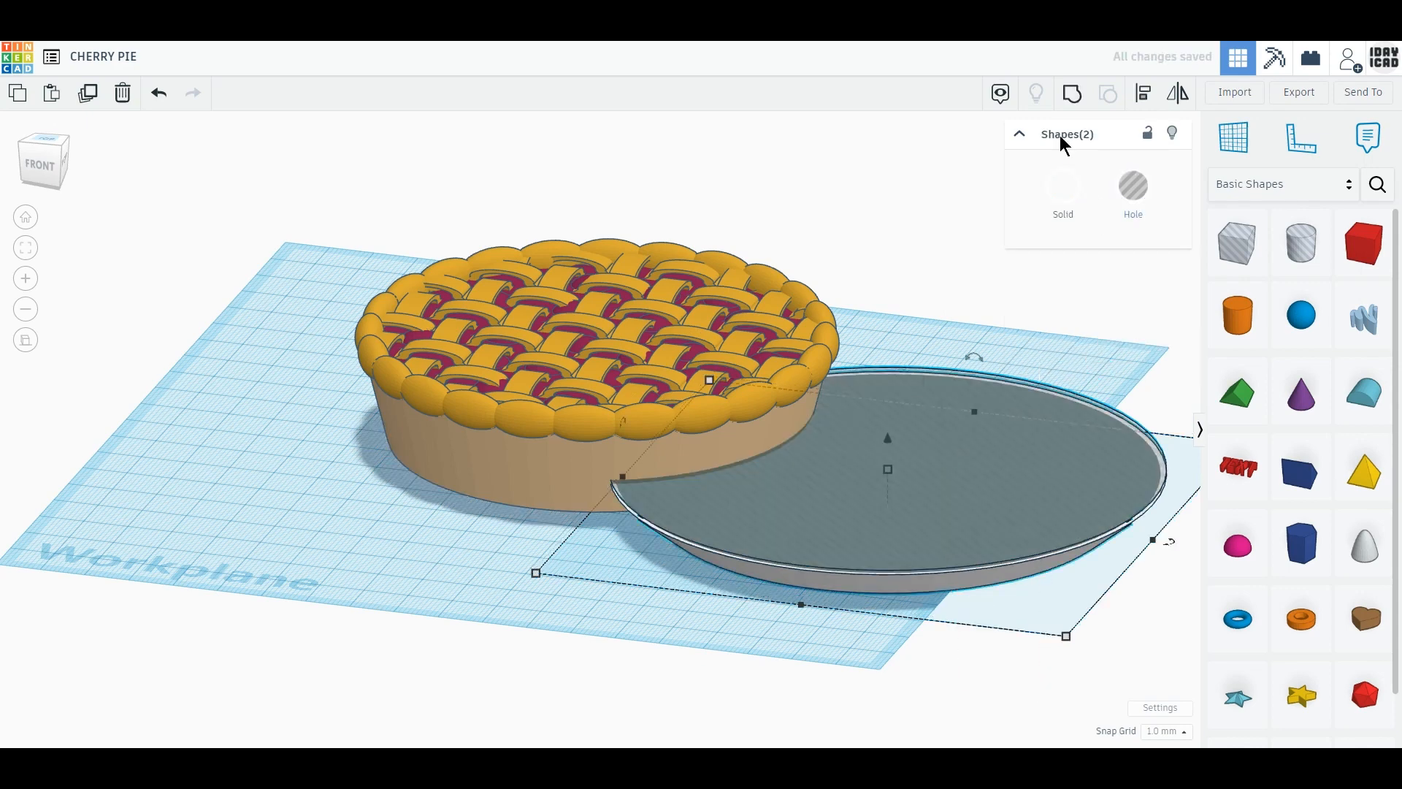
left_click(1065, 101)
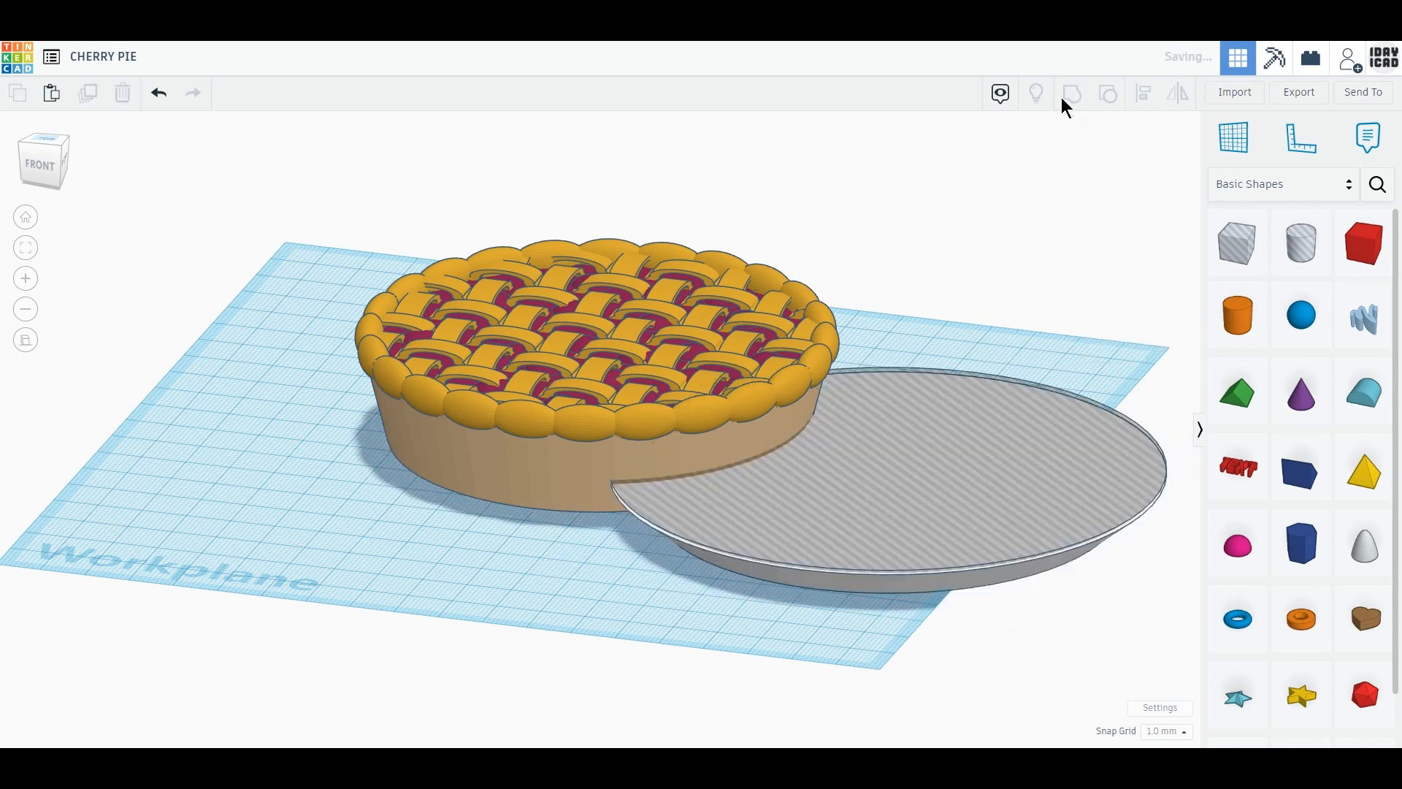
Step: Position the white dish beneath the pie, centered on it as seen from above
left_click(46, 139)
left_click(313, 476)
scroll(314, 476, "down", 2)
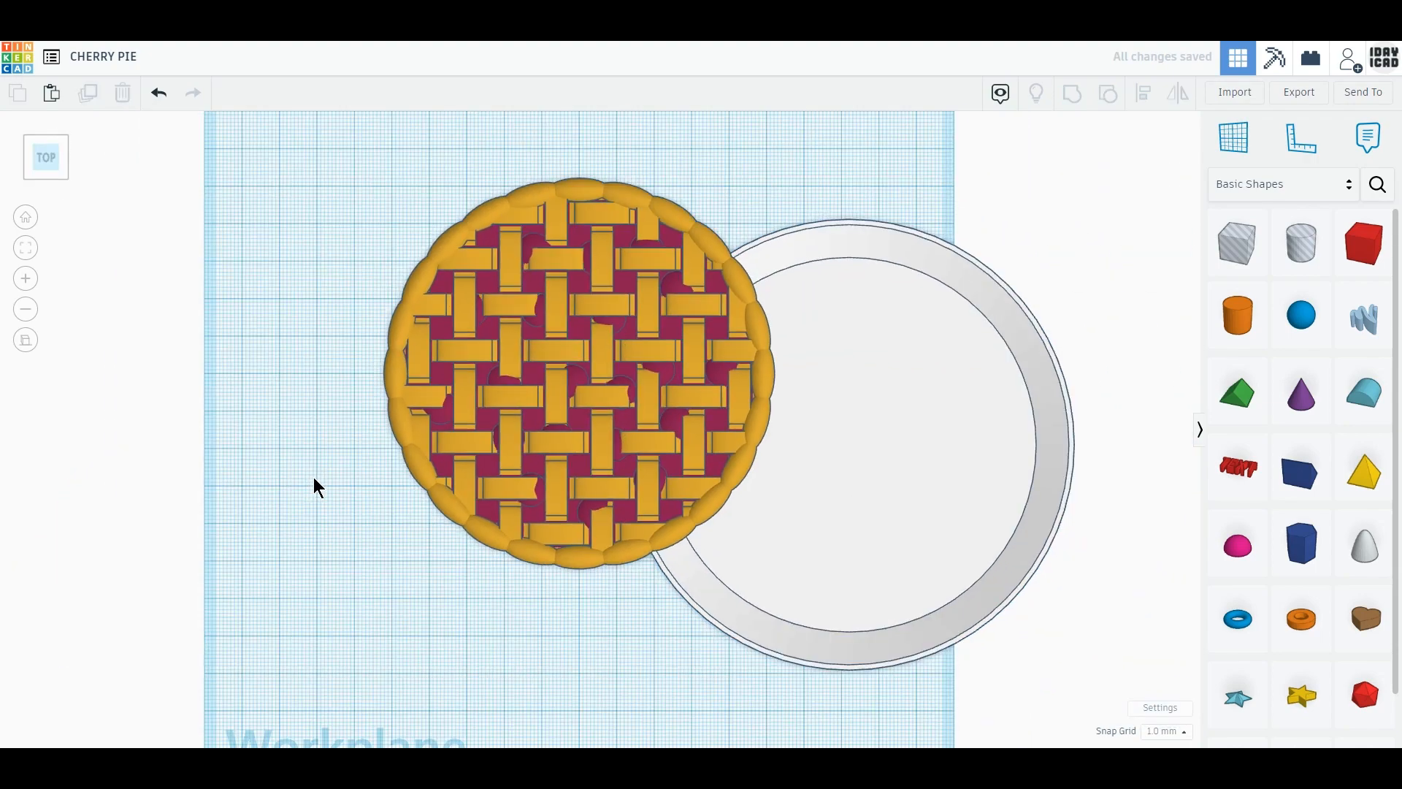
middle_click_drag(328, 500, 358, 561)
left_click_drag(836, 610, 610, 551)
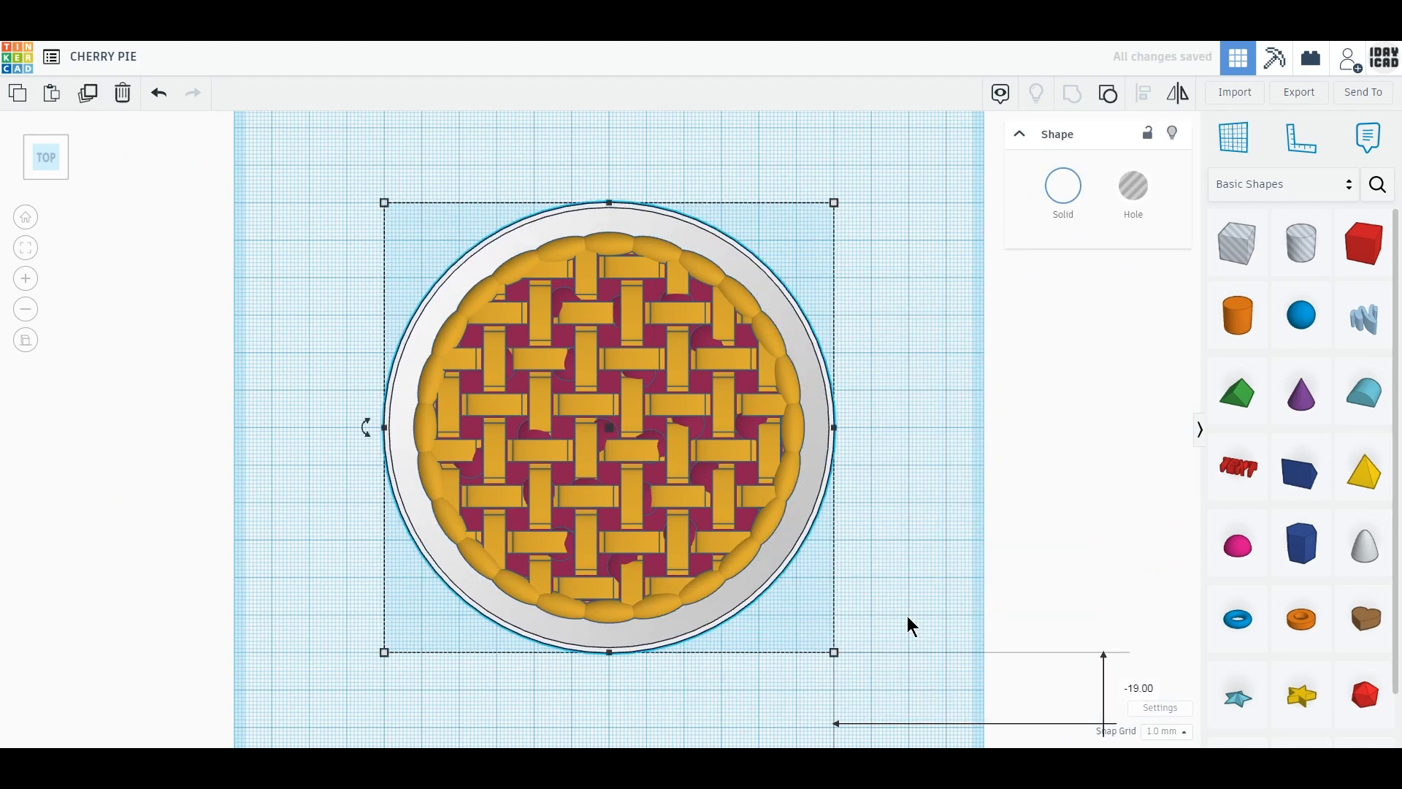
left_click(907, 616)
Step: Switch to perspective projection and inspect the finished pie on its dish up close from the home view
right_click_drag(907, 615, 871, 508)
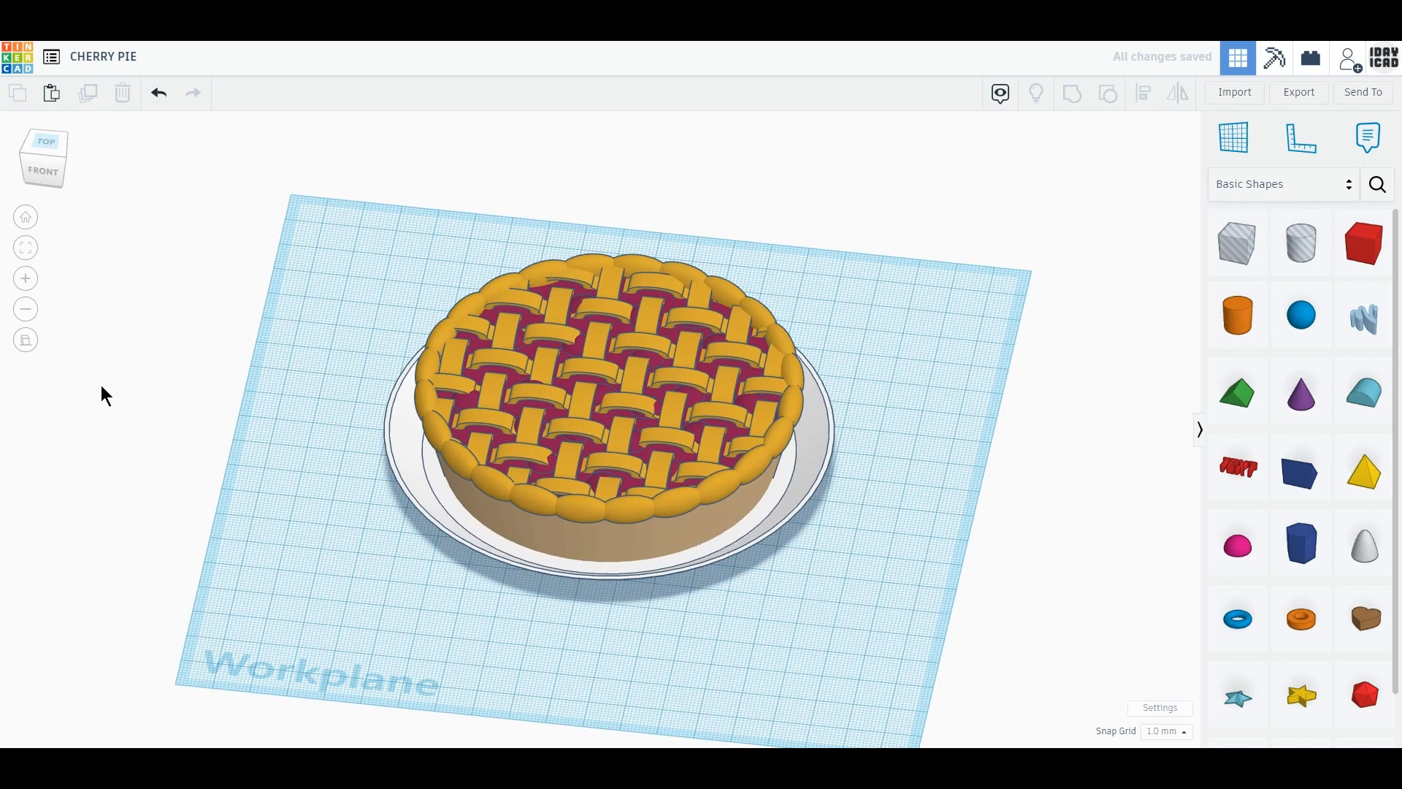
left_click(24, 343)
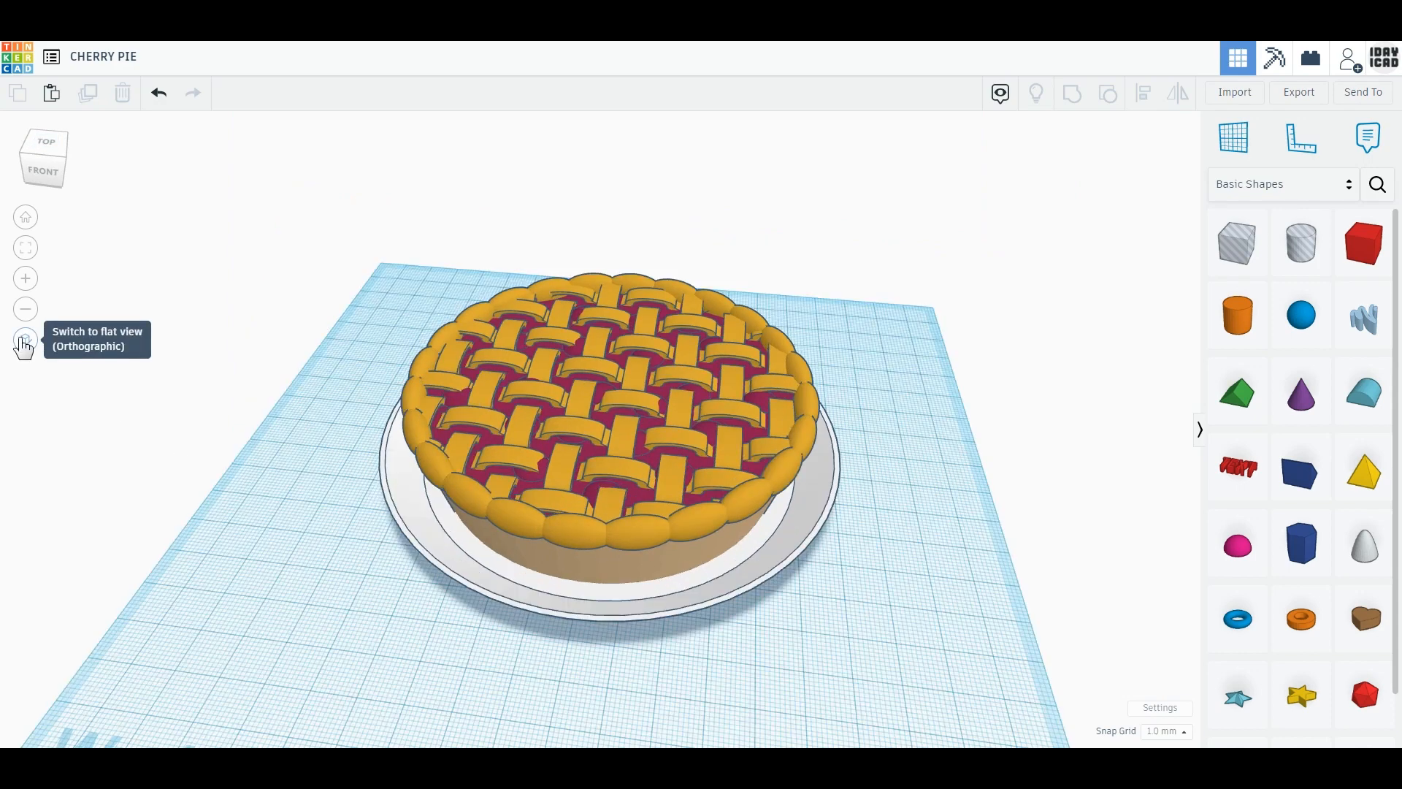
left_click(26, 219)
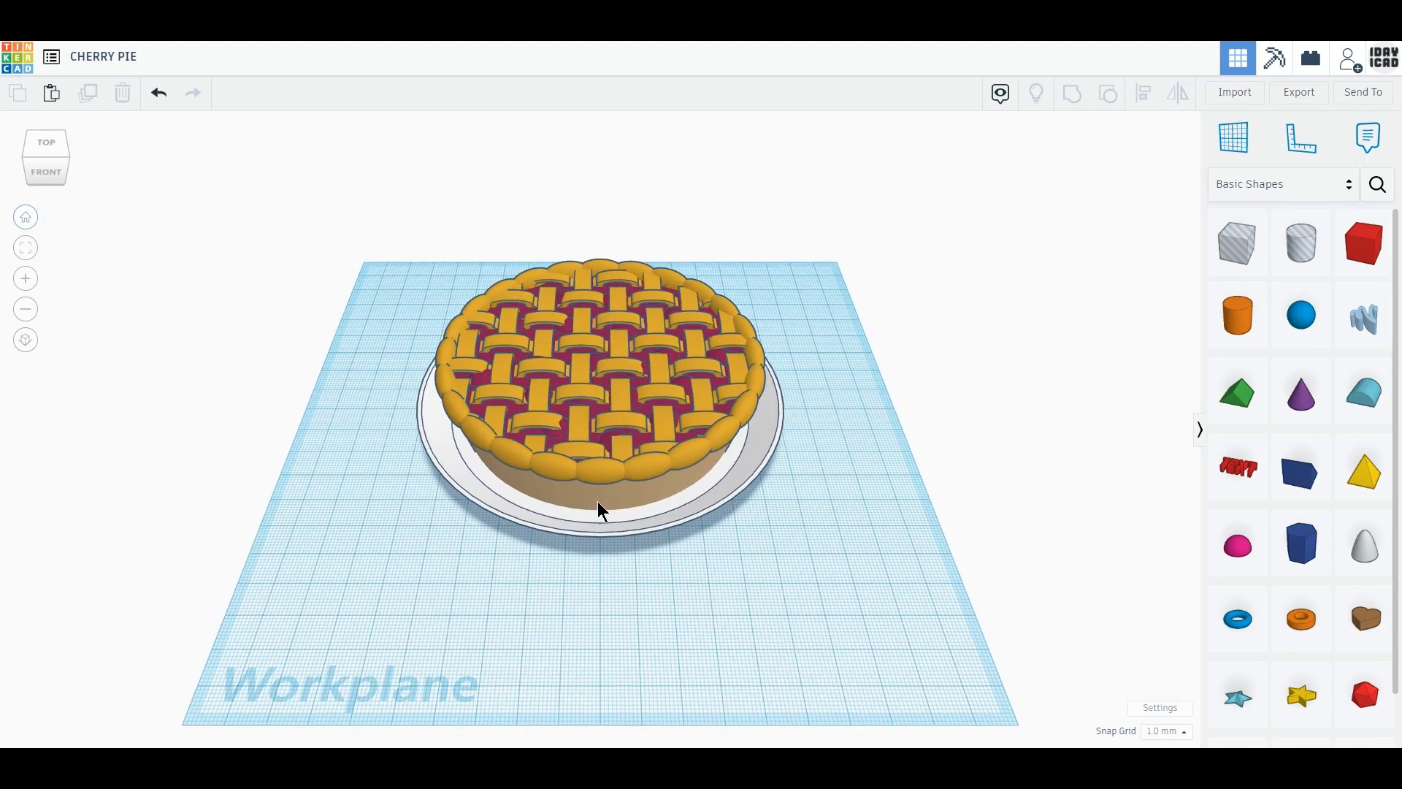
scroll(601, 507, "up", 4)
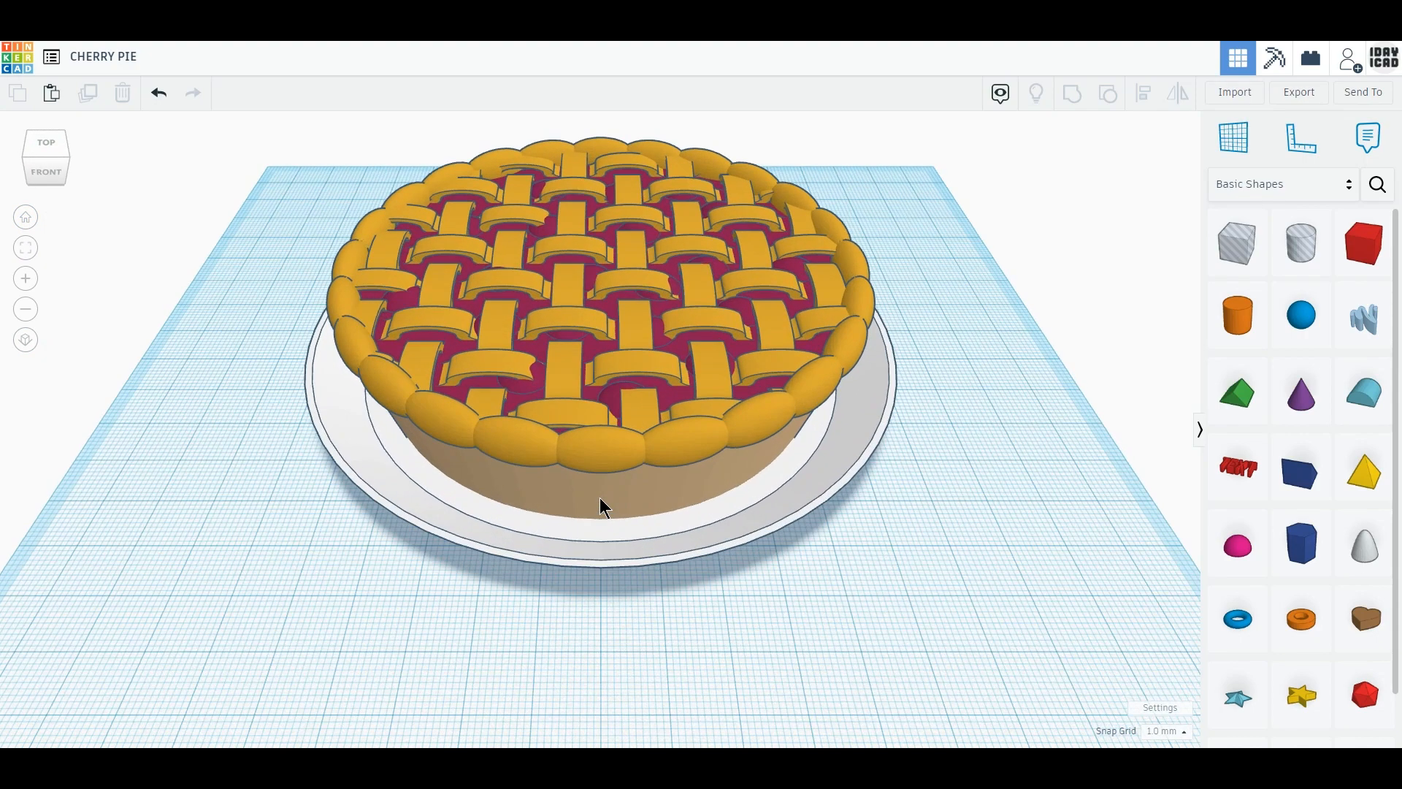
right_click_drag(599, 499, 589, 583)
scroll(589, 580, "up", 2)
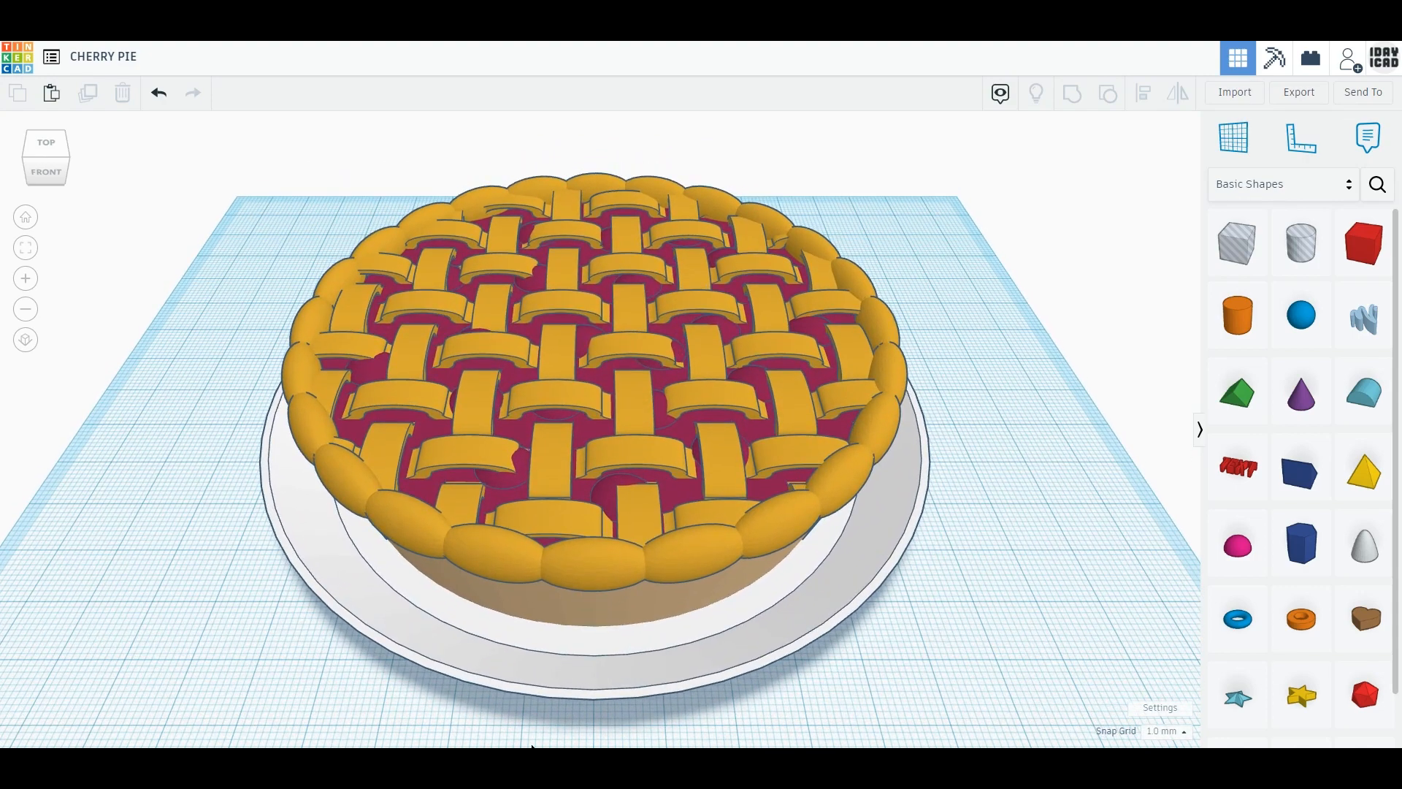